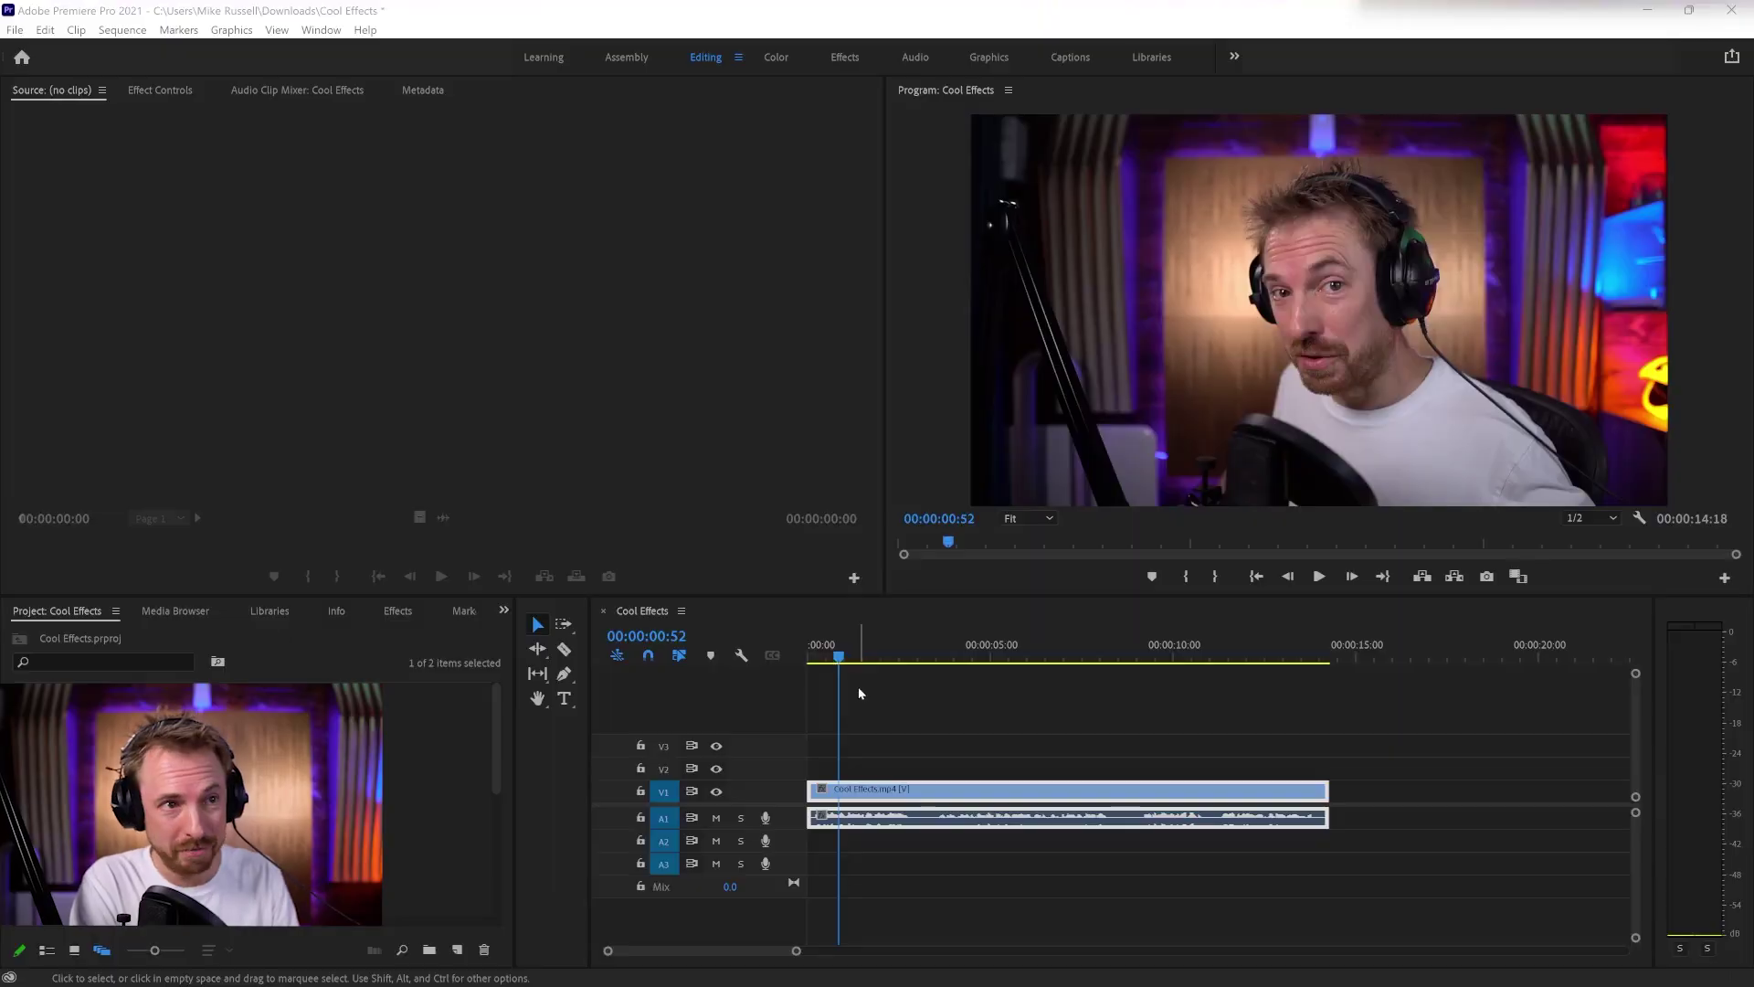
Step: Play the sequence from the start and stop about one second in
{"action": "left_click", "coordinate": [812, 656]}
{"action": "key", "text": "space"}
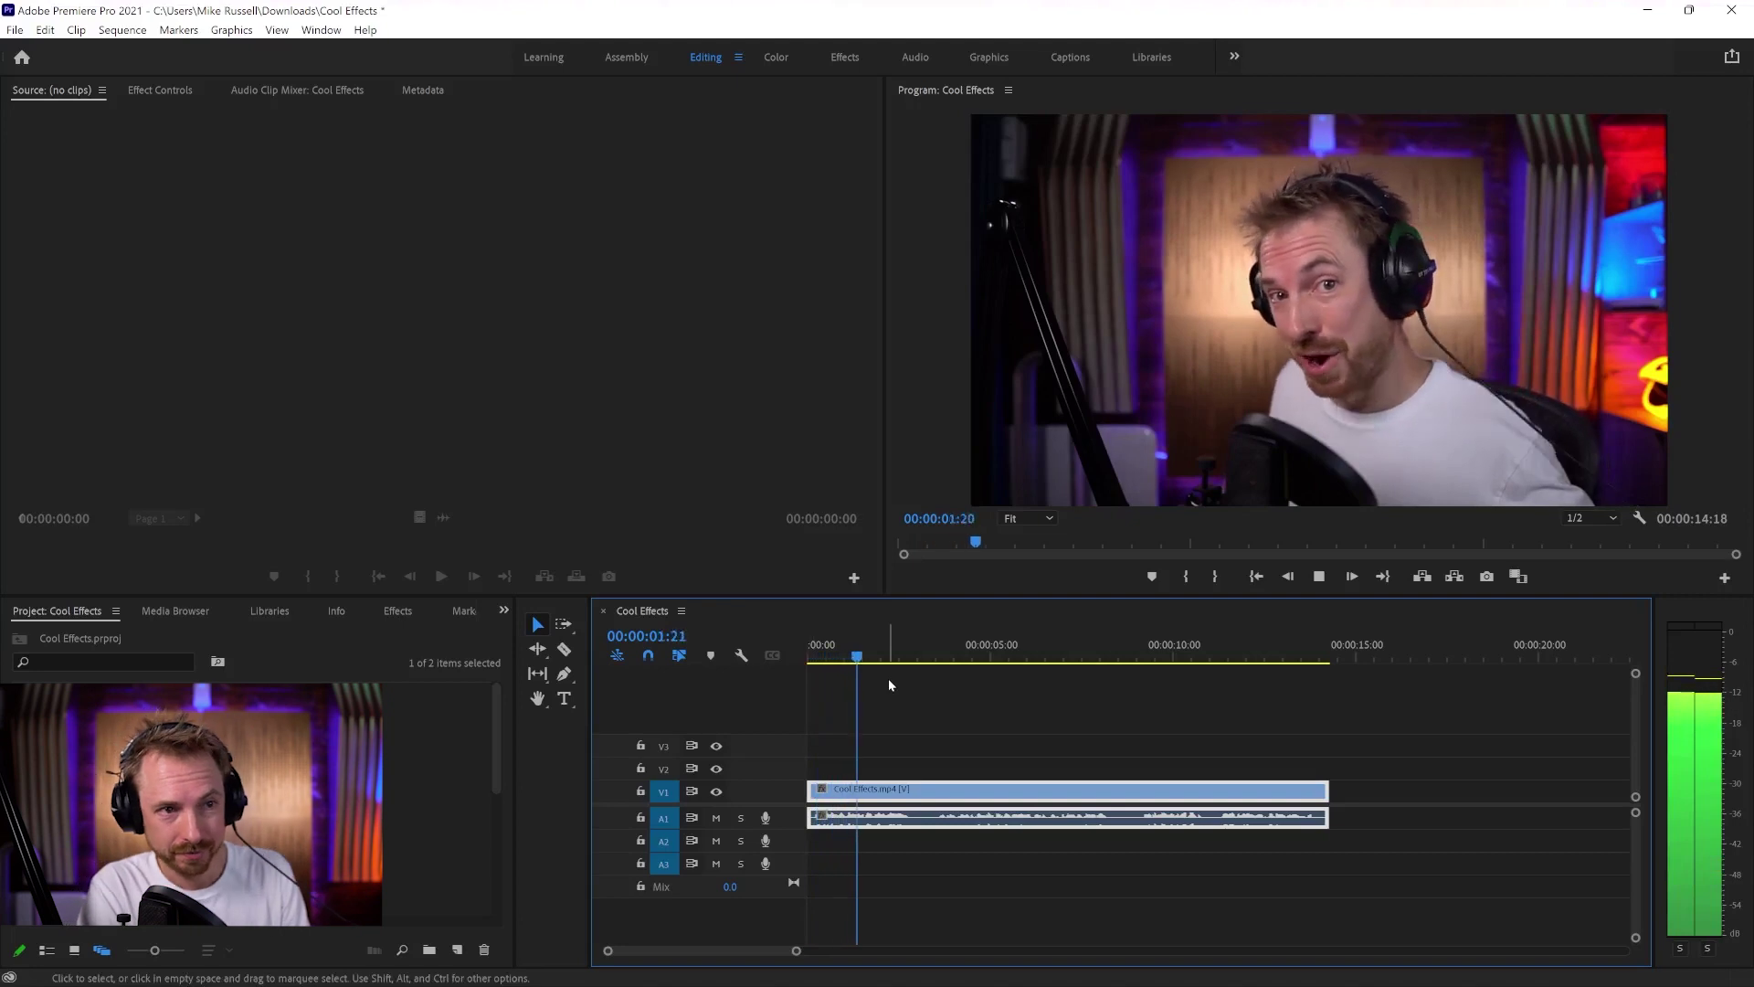
{"action": "left_click", "coordinate": [853, 656]}
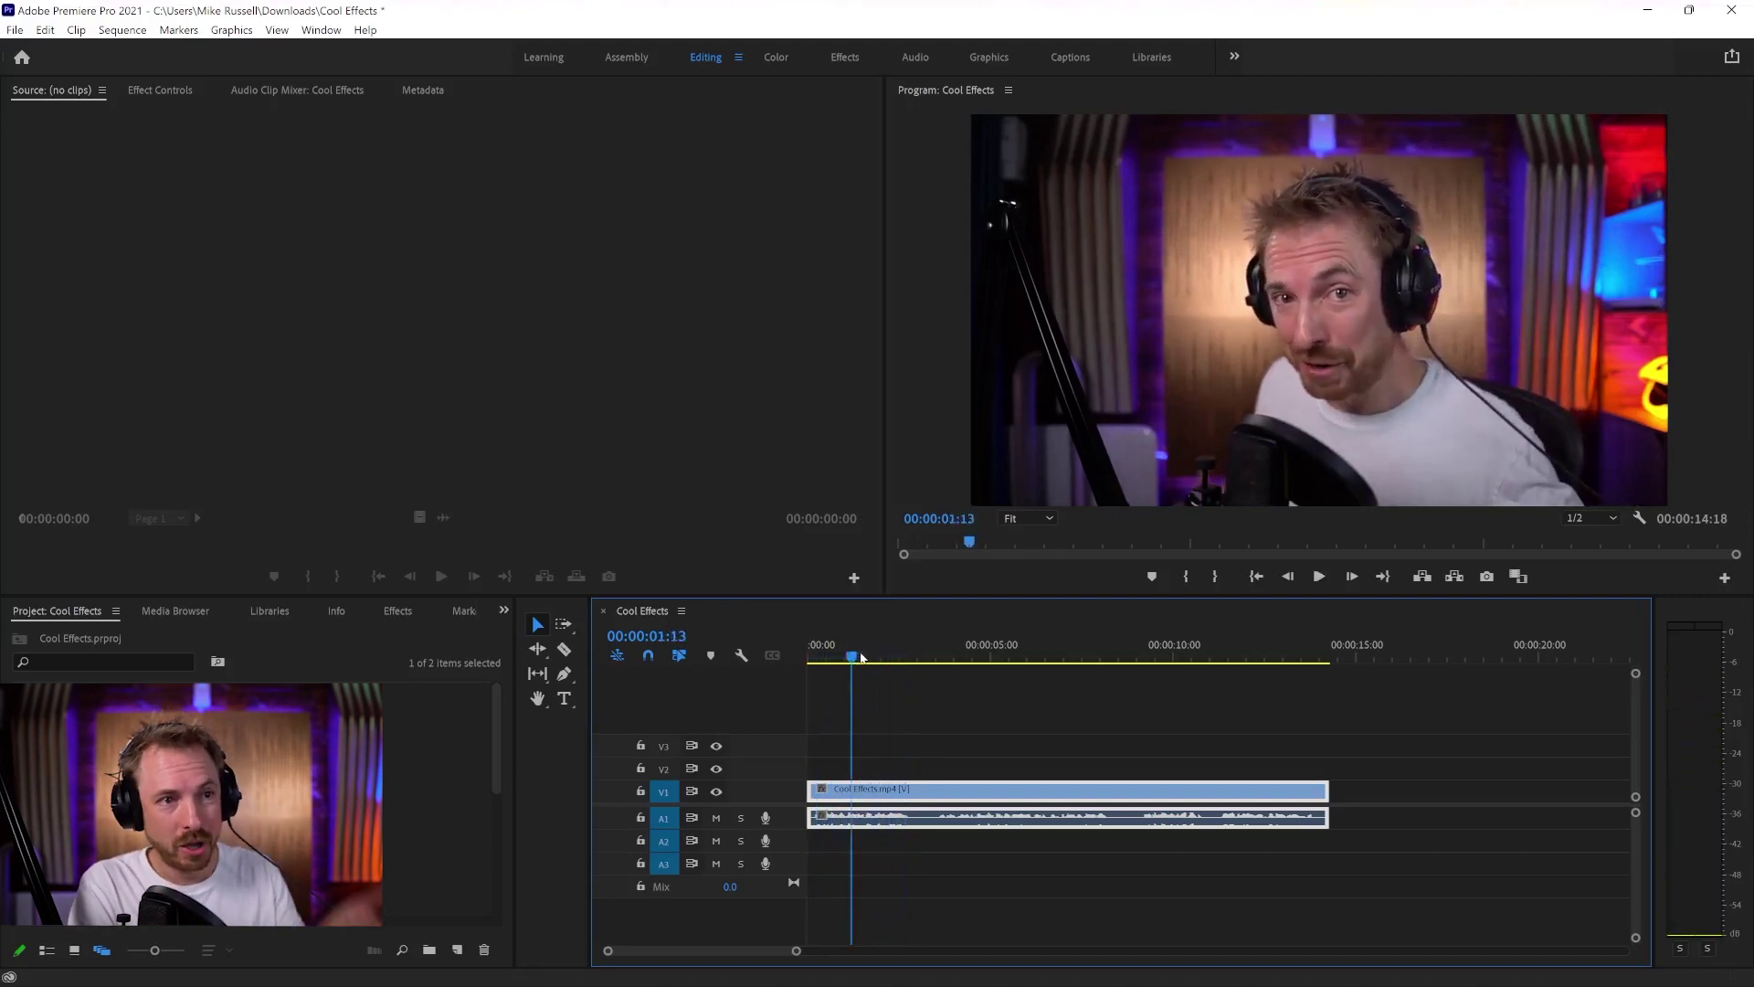
Step: Switch to the Audio workspace and razor-split the clip about three seconds in
{"action": "left_click", "coordinate": [916, 58]}
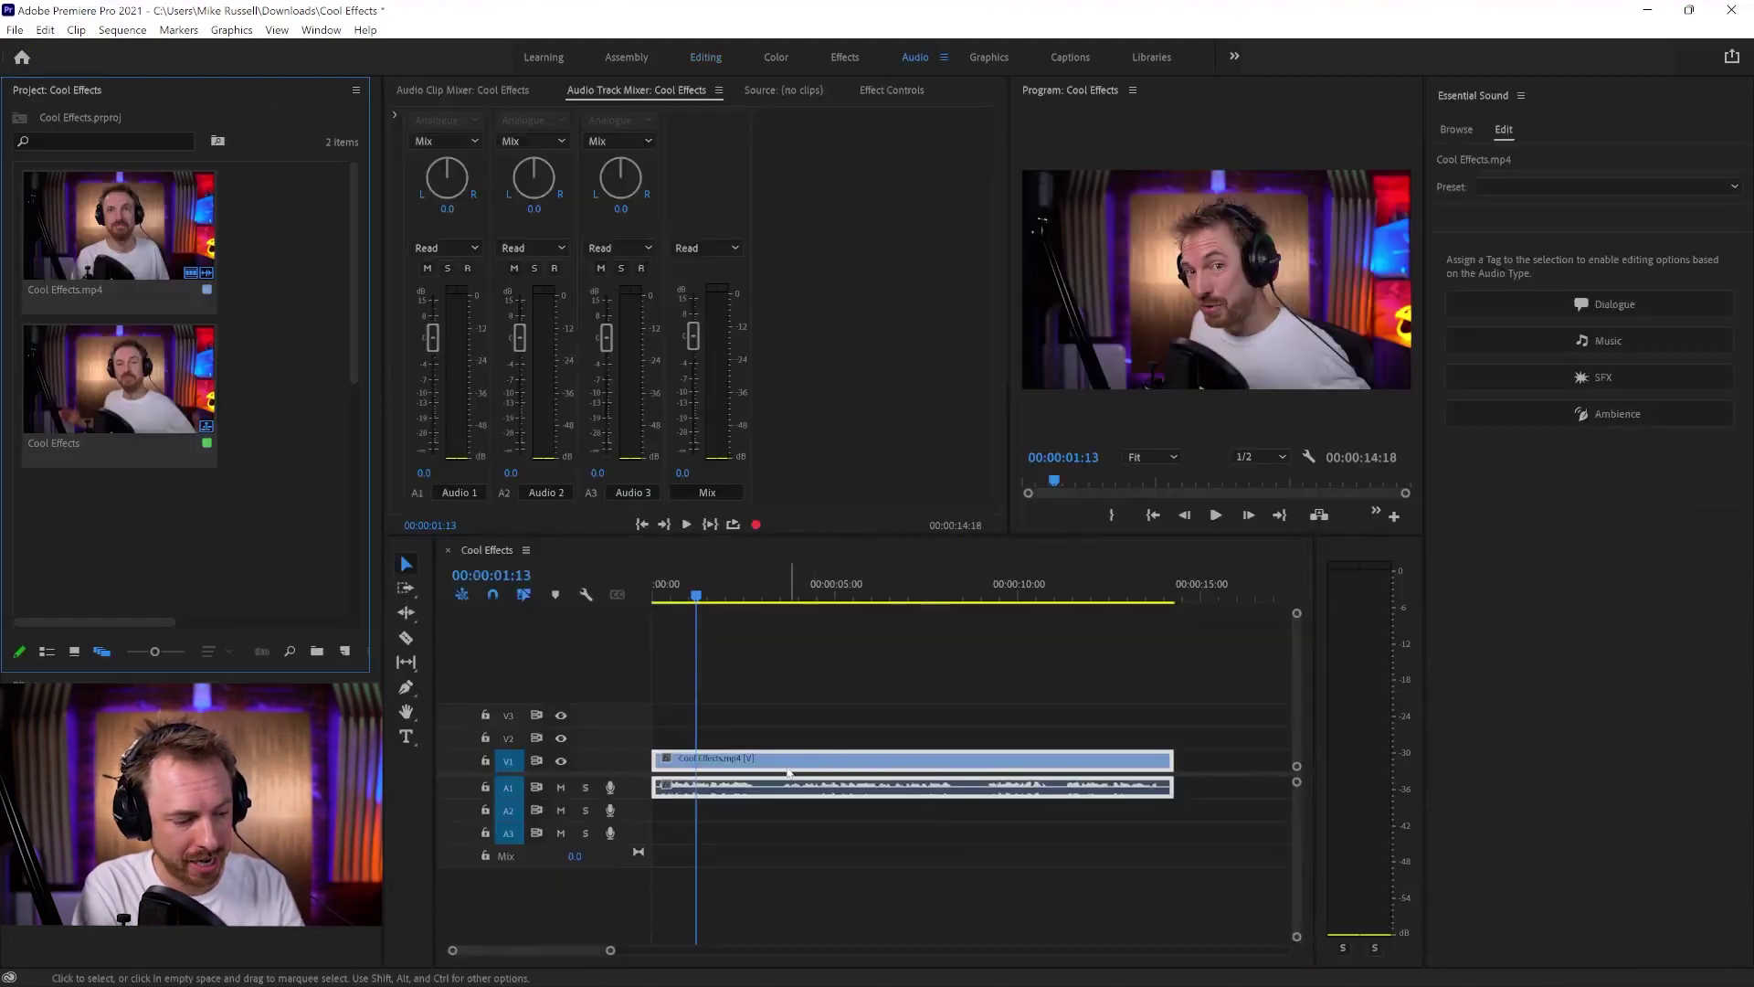
{"action": "left_click", "coordinate": [771, 761]}
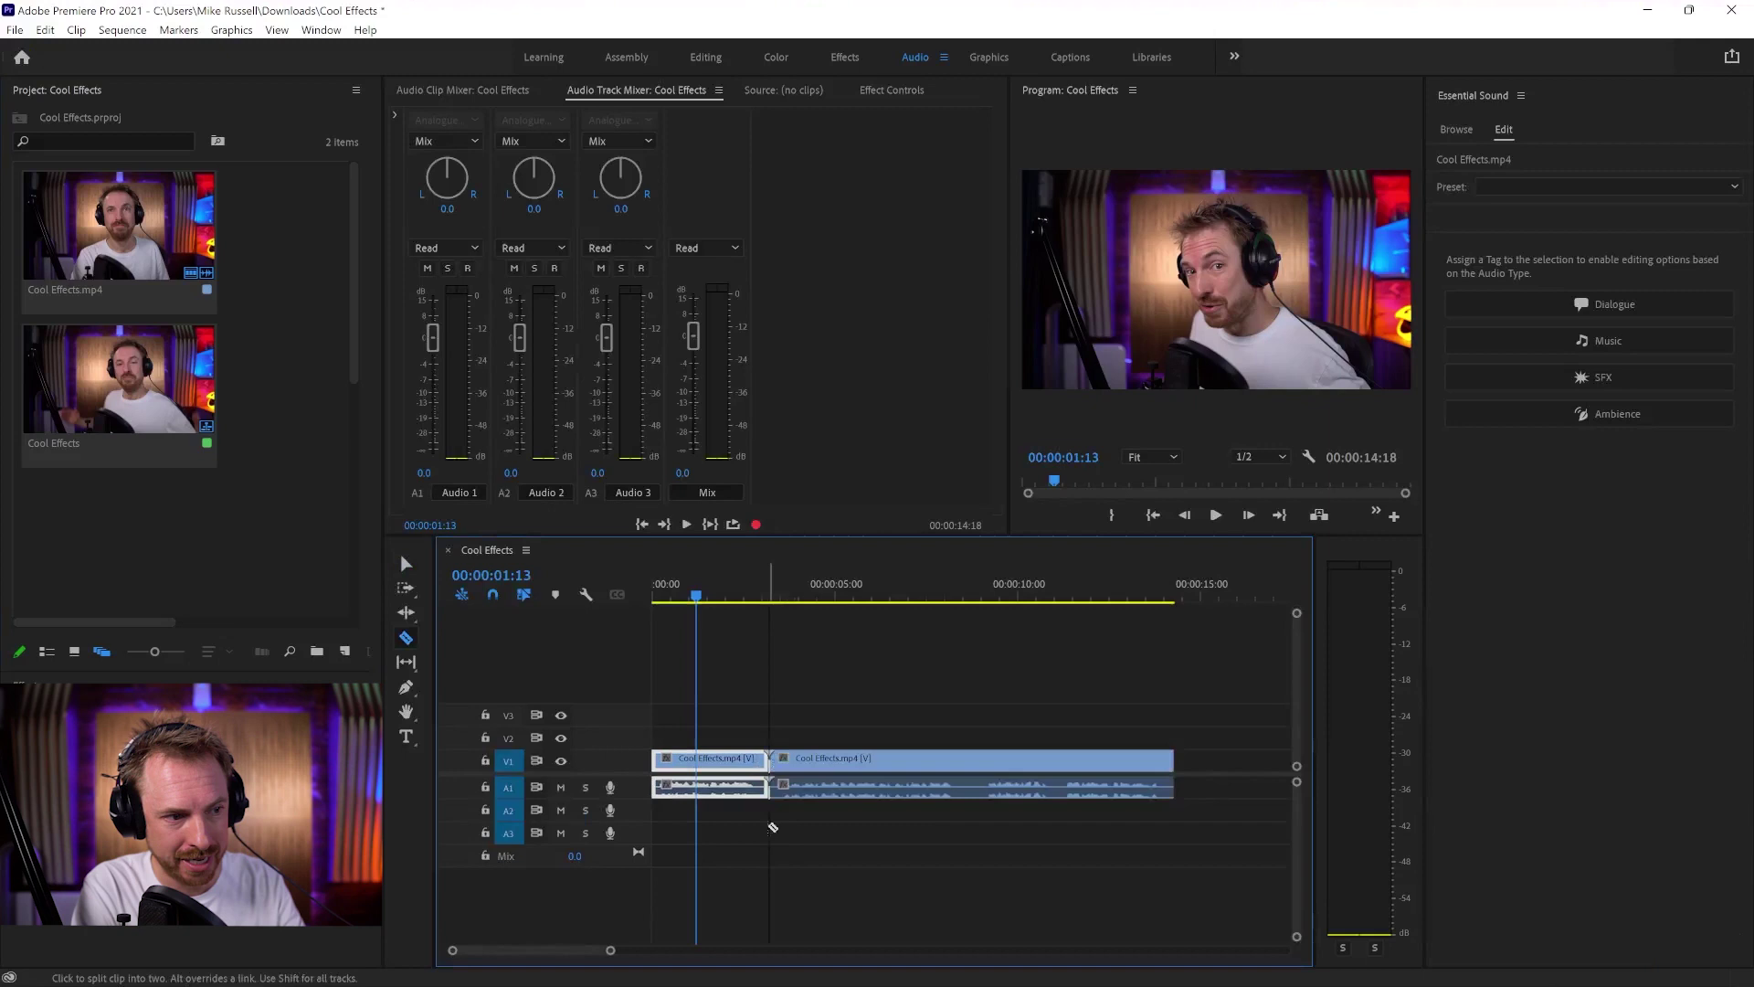
{"action": "key", "text": "v"}
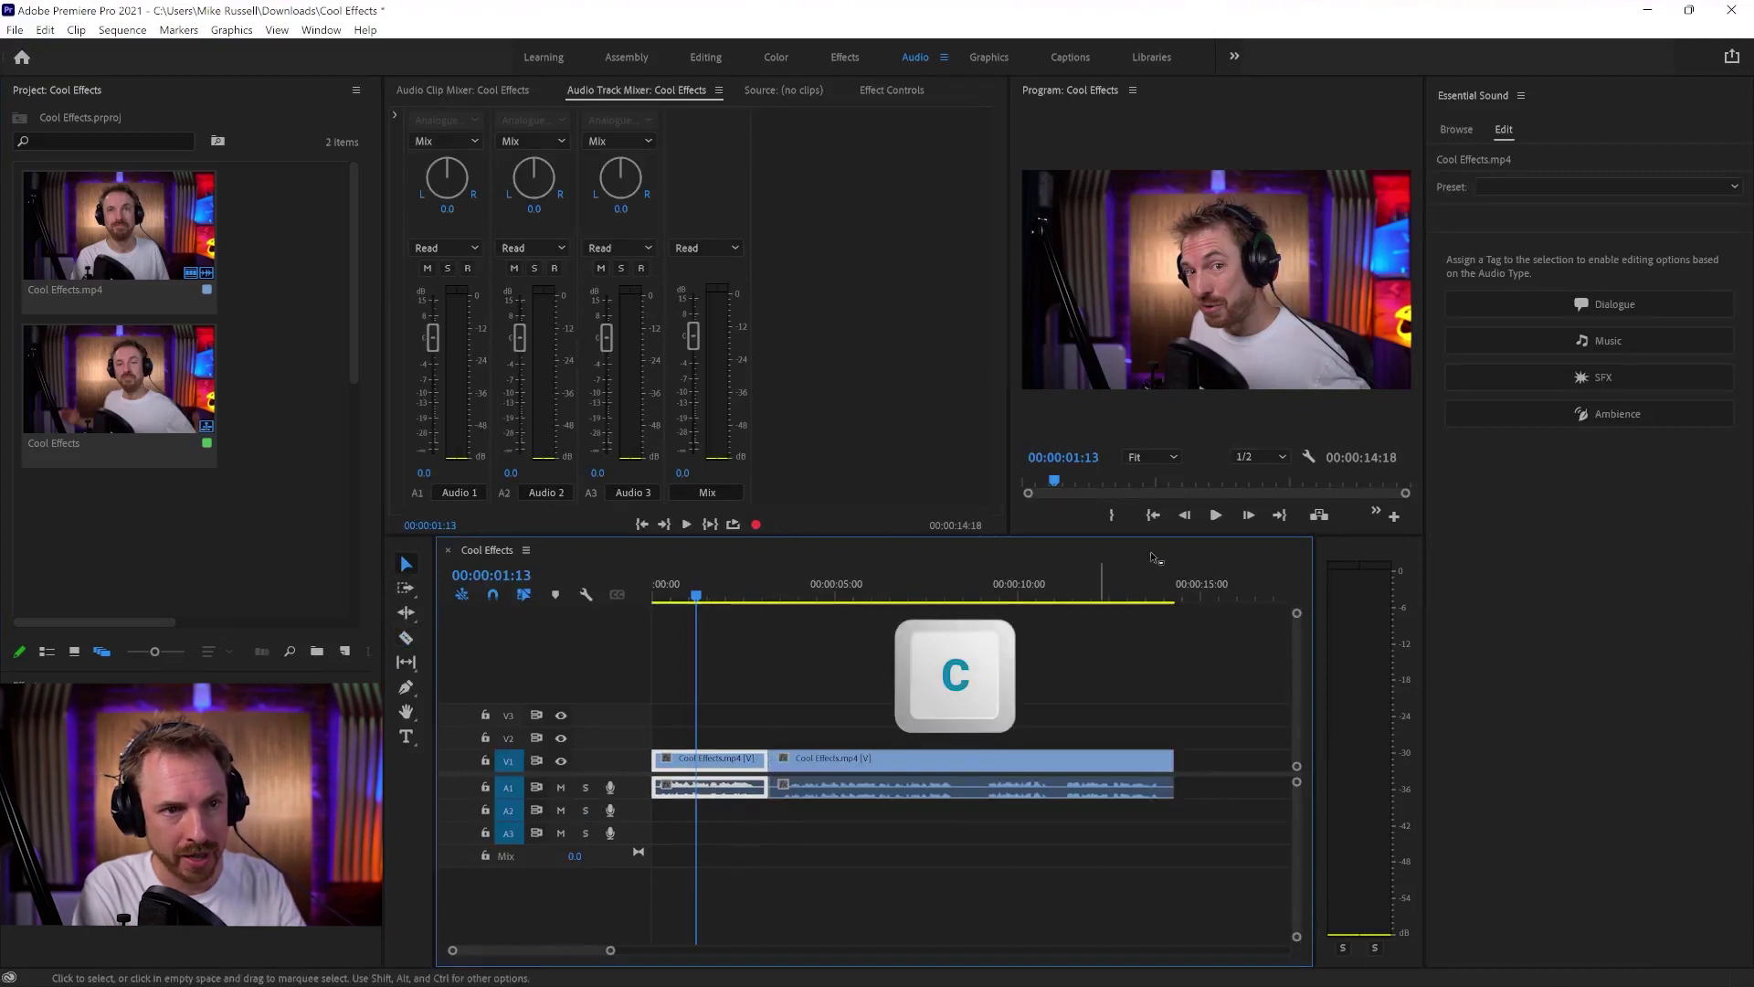
Step: Tag the first clip as Dialogue and enable EQ with the Intercom preset
{"action": "left_click", "coordinate": [1536, 305]}
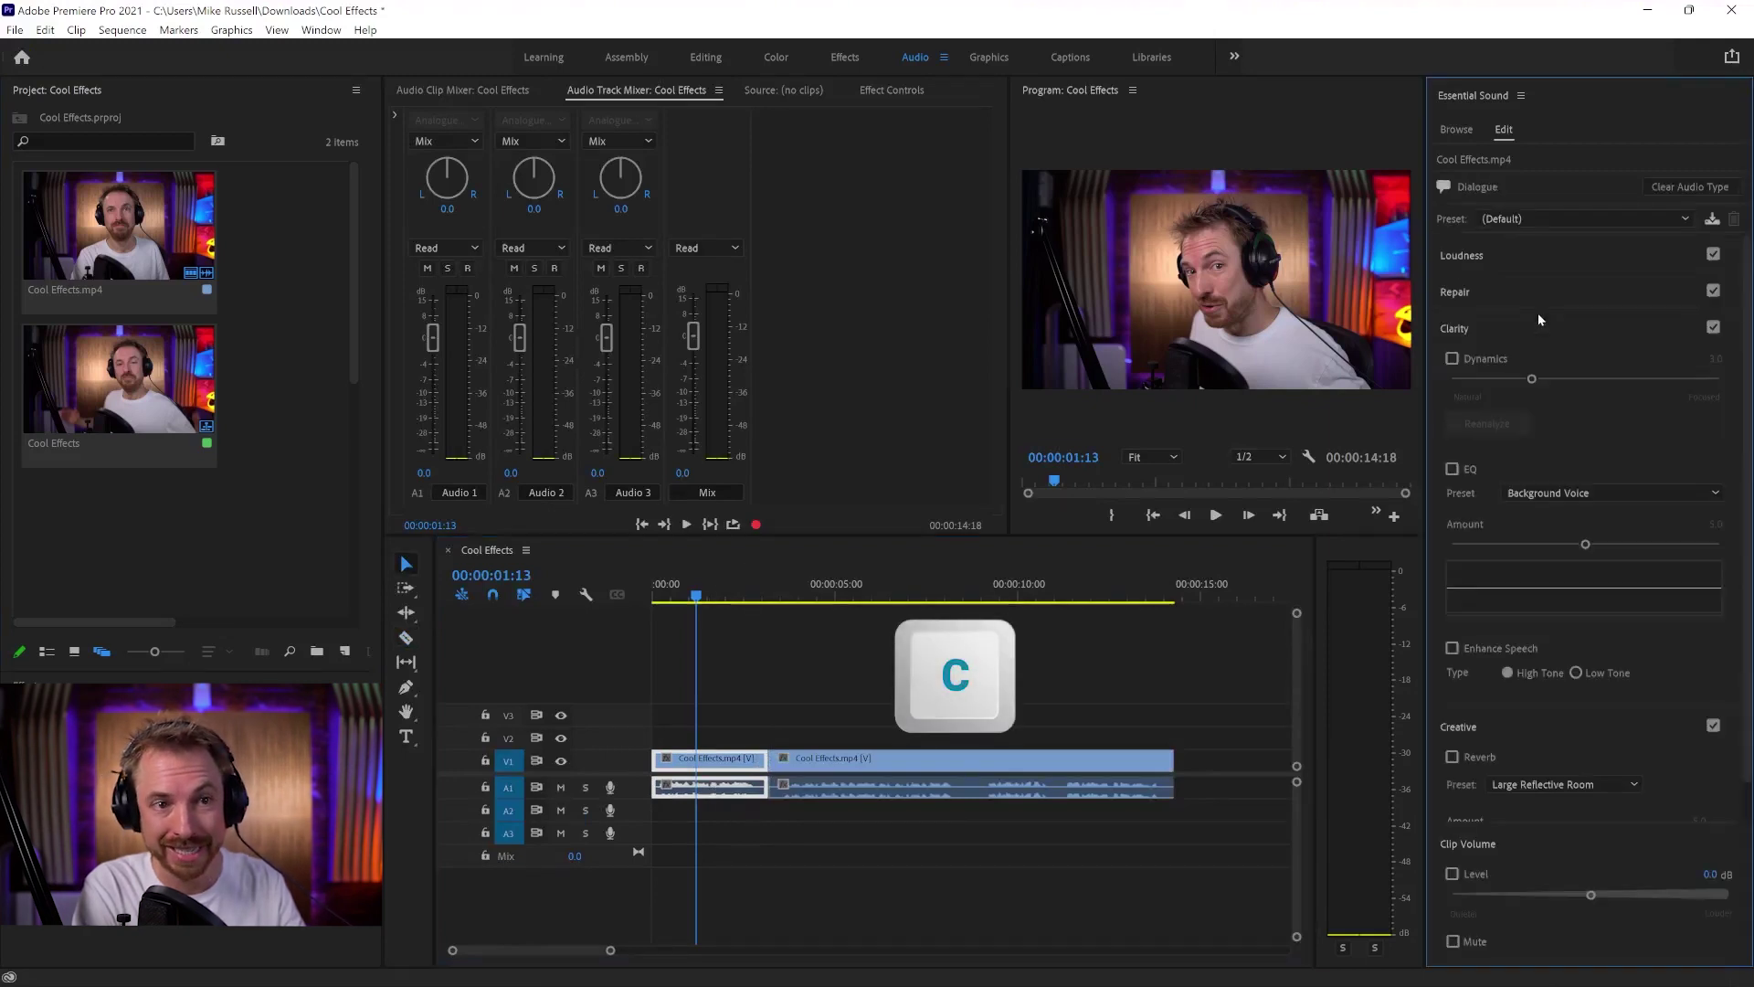
{"action": "left_click", "coordinate": [1455, 469]}
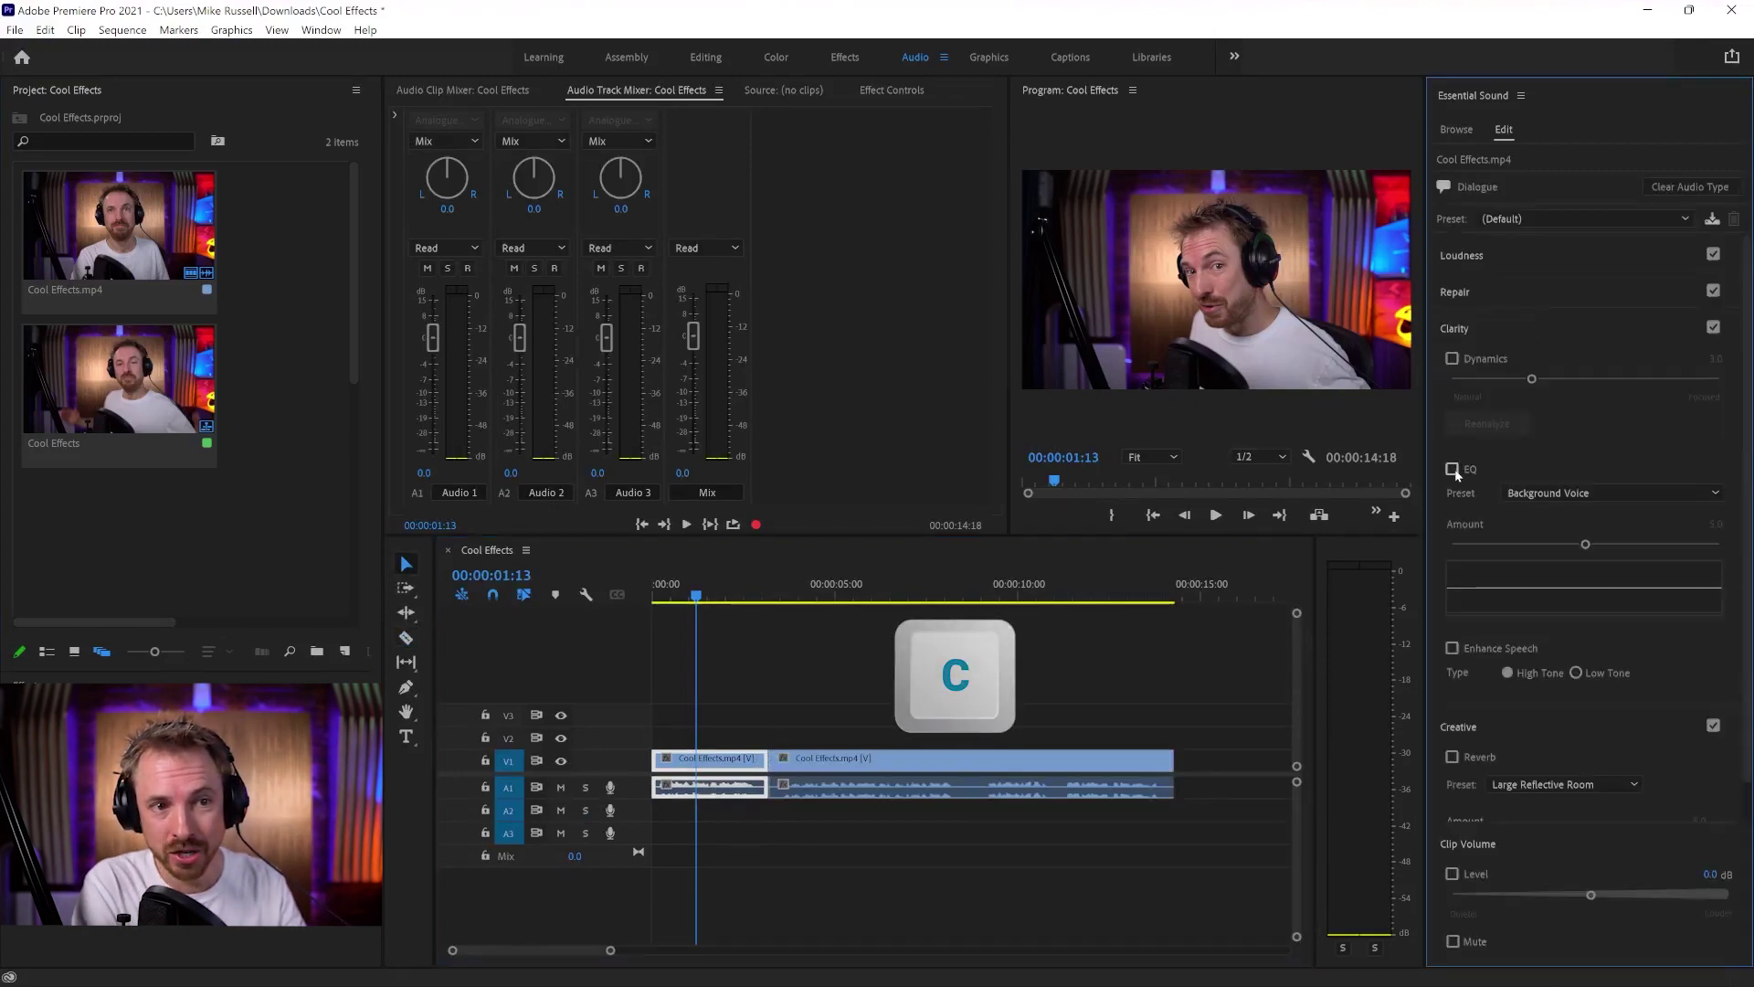
{"action": "left_click", "coordinate": [1531, 494]}
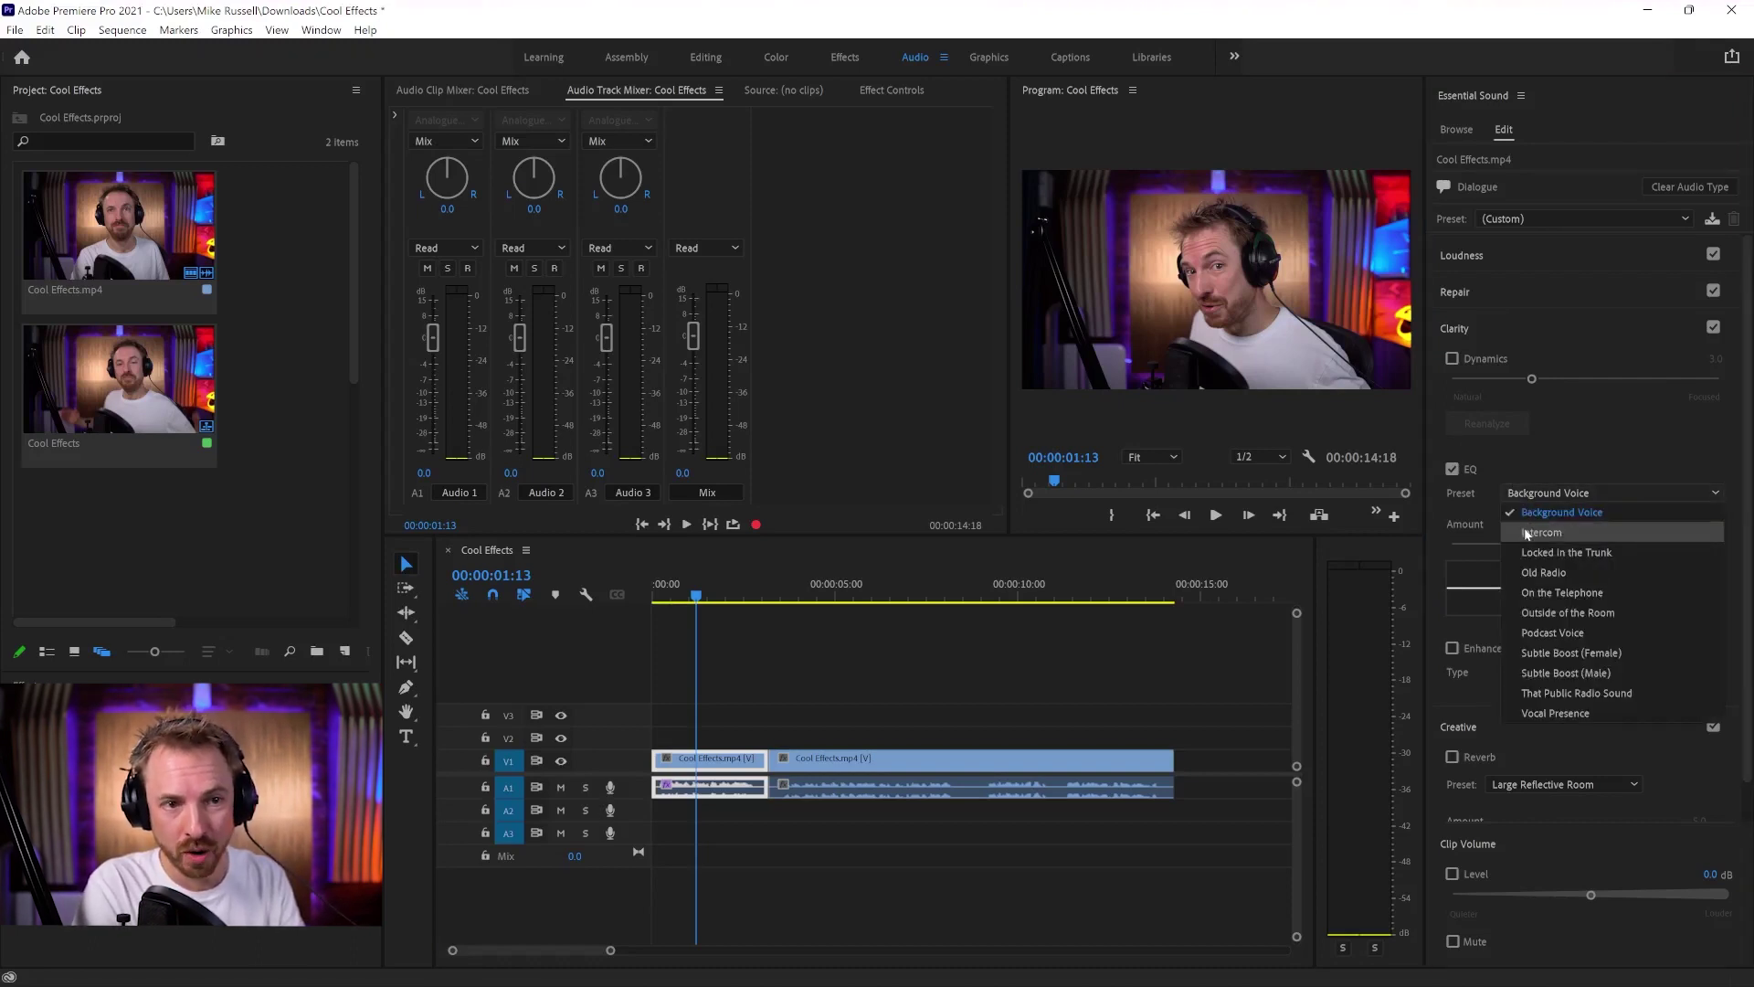
{"action": "left_click", "coordinate": [1526, 533]}
{"action": "scroll", "coordinate": [1511, 529], "scroll_direction": "down", "scroll_amount": 1}
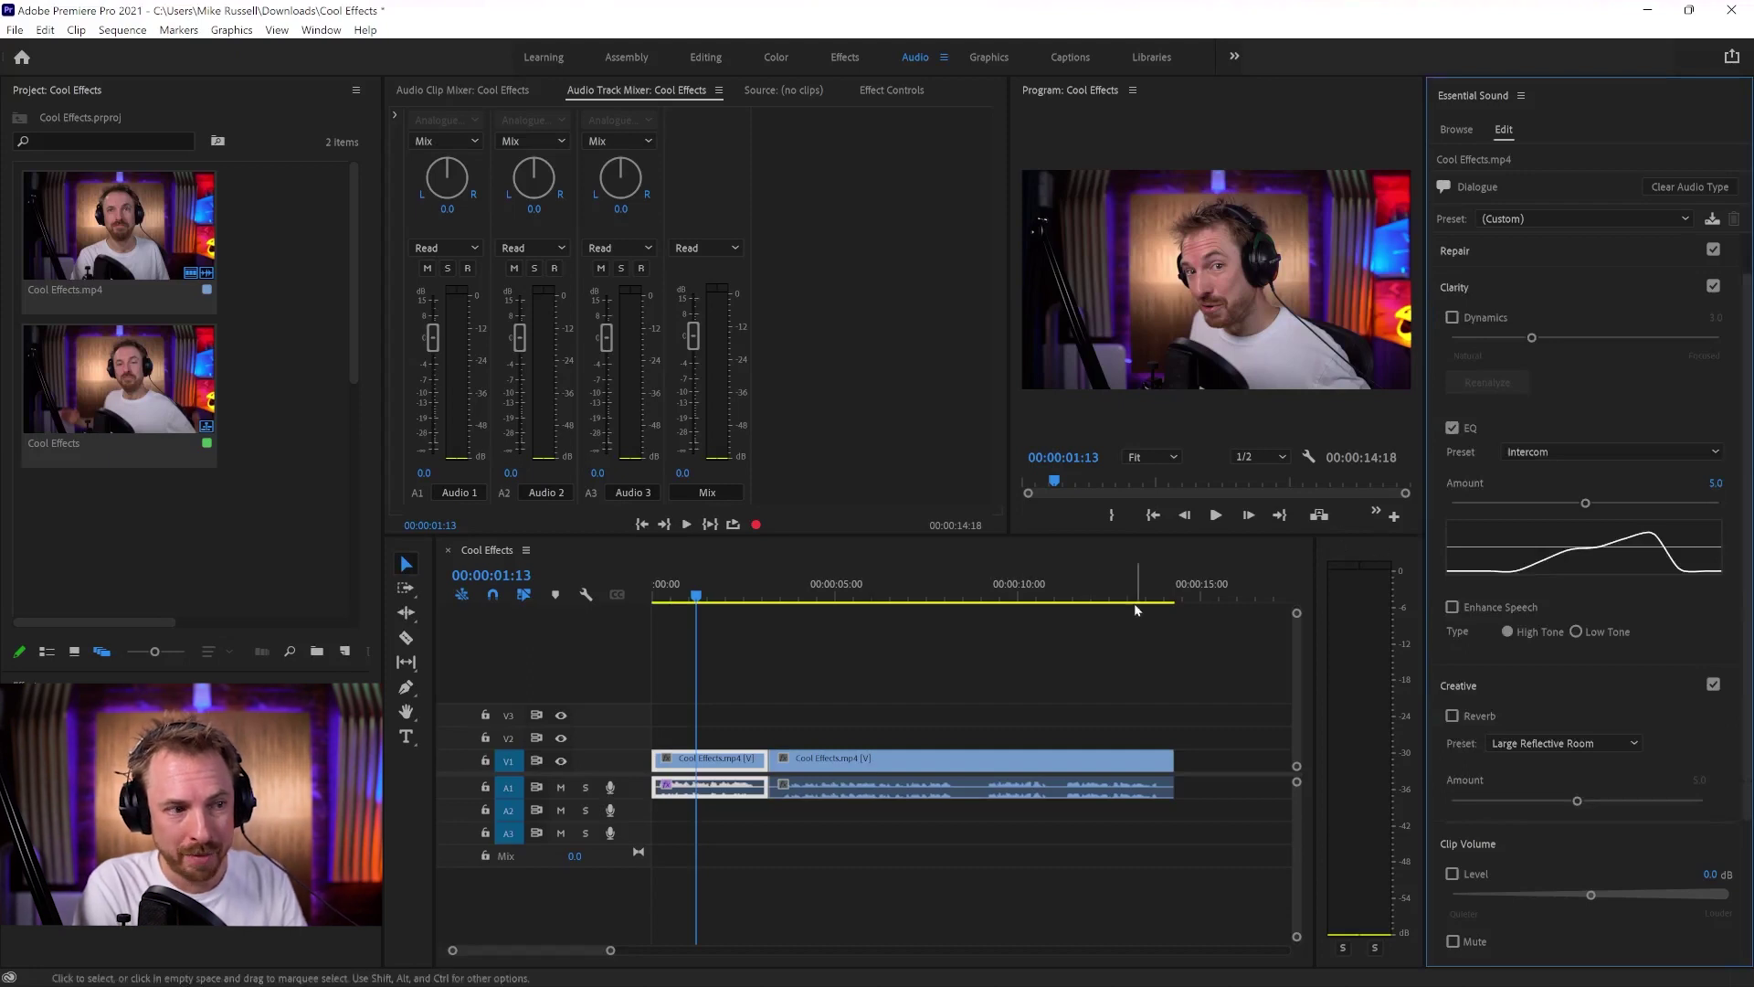
Step: Add a Loop Playback button to the program monitor's controls
{"action": "left_click", "coordinate": [1394, 516]}
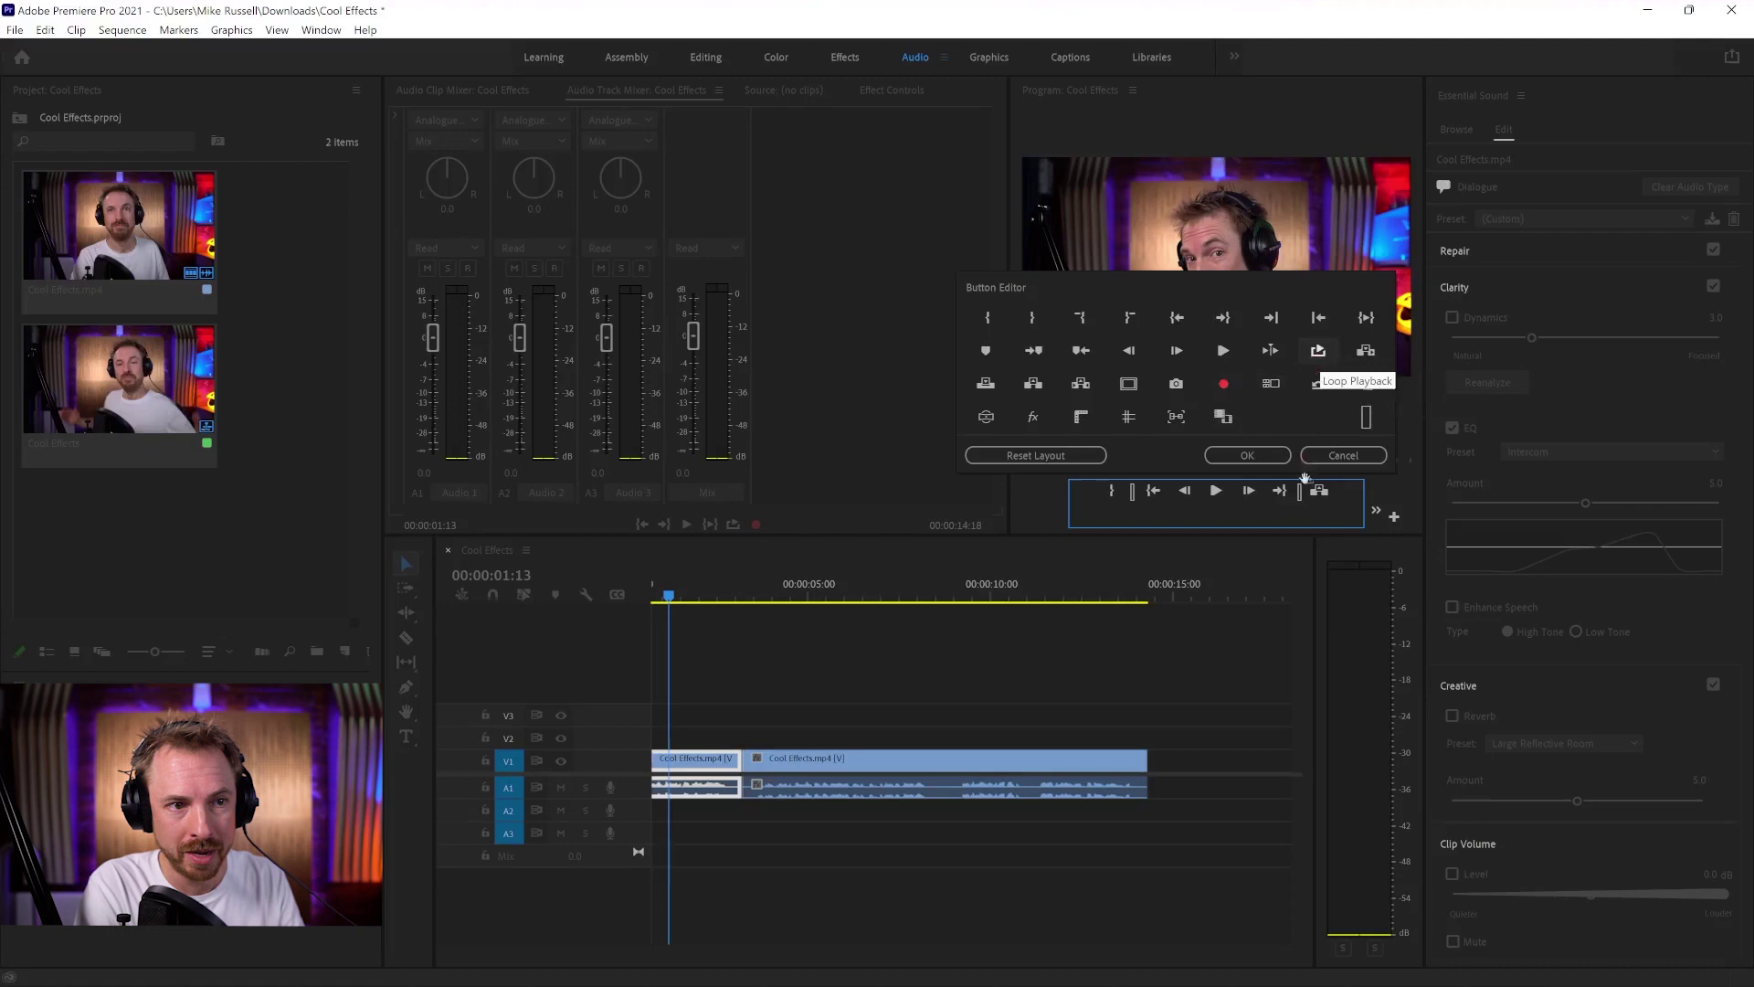
{"action": "left_click", "coordinate": [1259, 455]}
{"action": "key", "text": "space"}
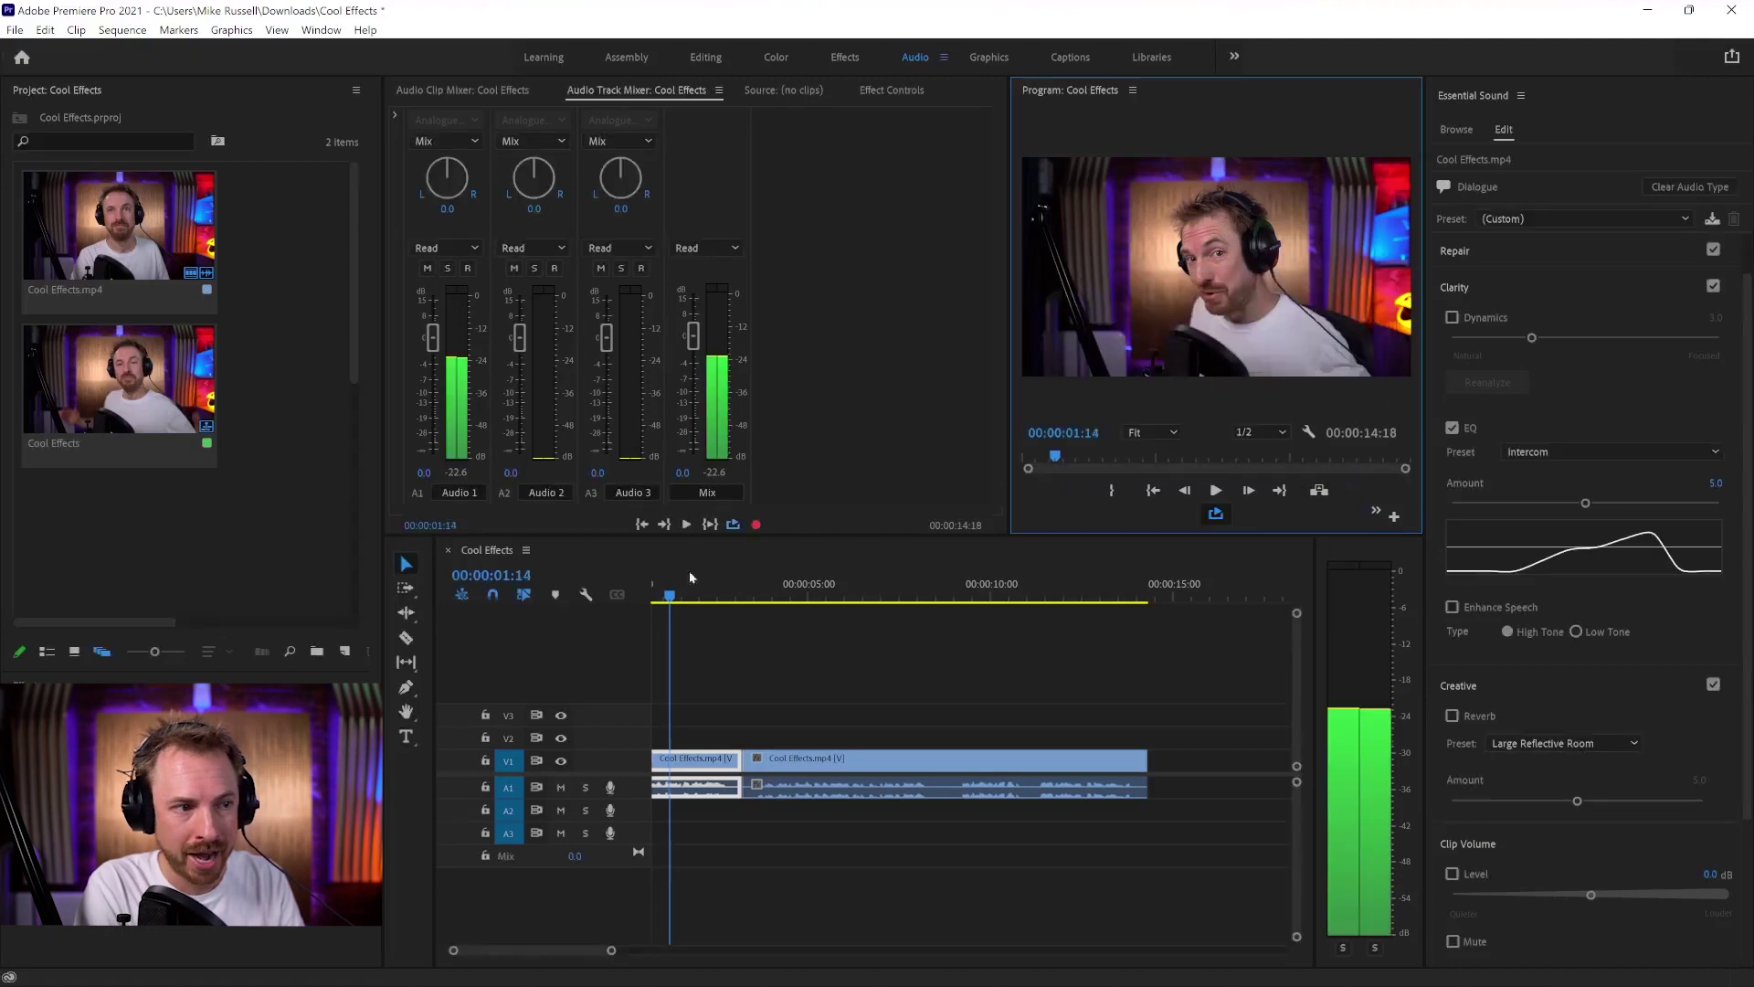
{"action": "left_click", "coordinate": [657, 589]}
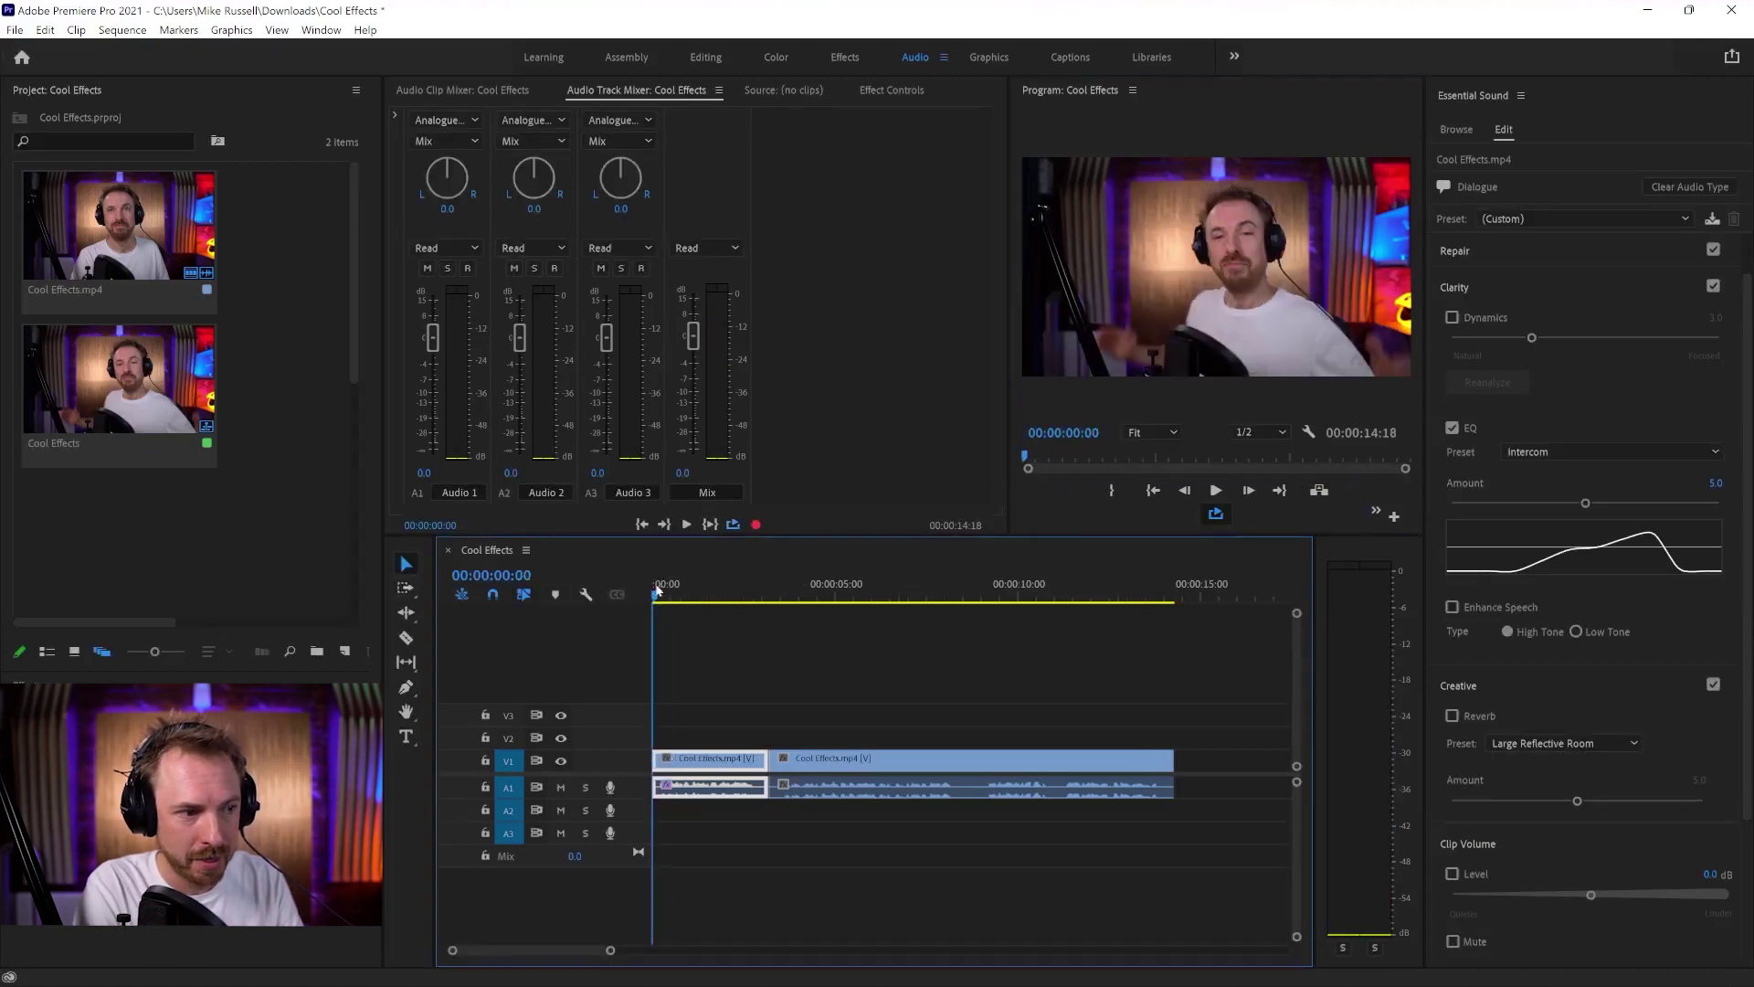
{"action": "key", "text": "space"}
Step: Set an out point at the split and raise the looping clip's Intercom EQ amount to 9.7
{"action": "left_click", "coordinate": [658, 589]}
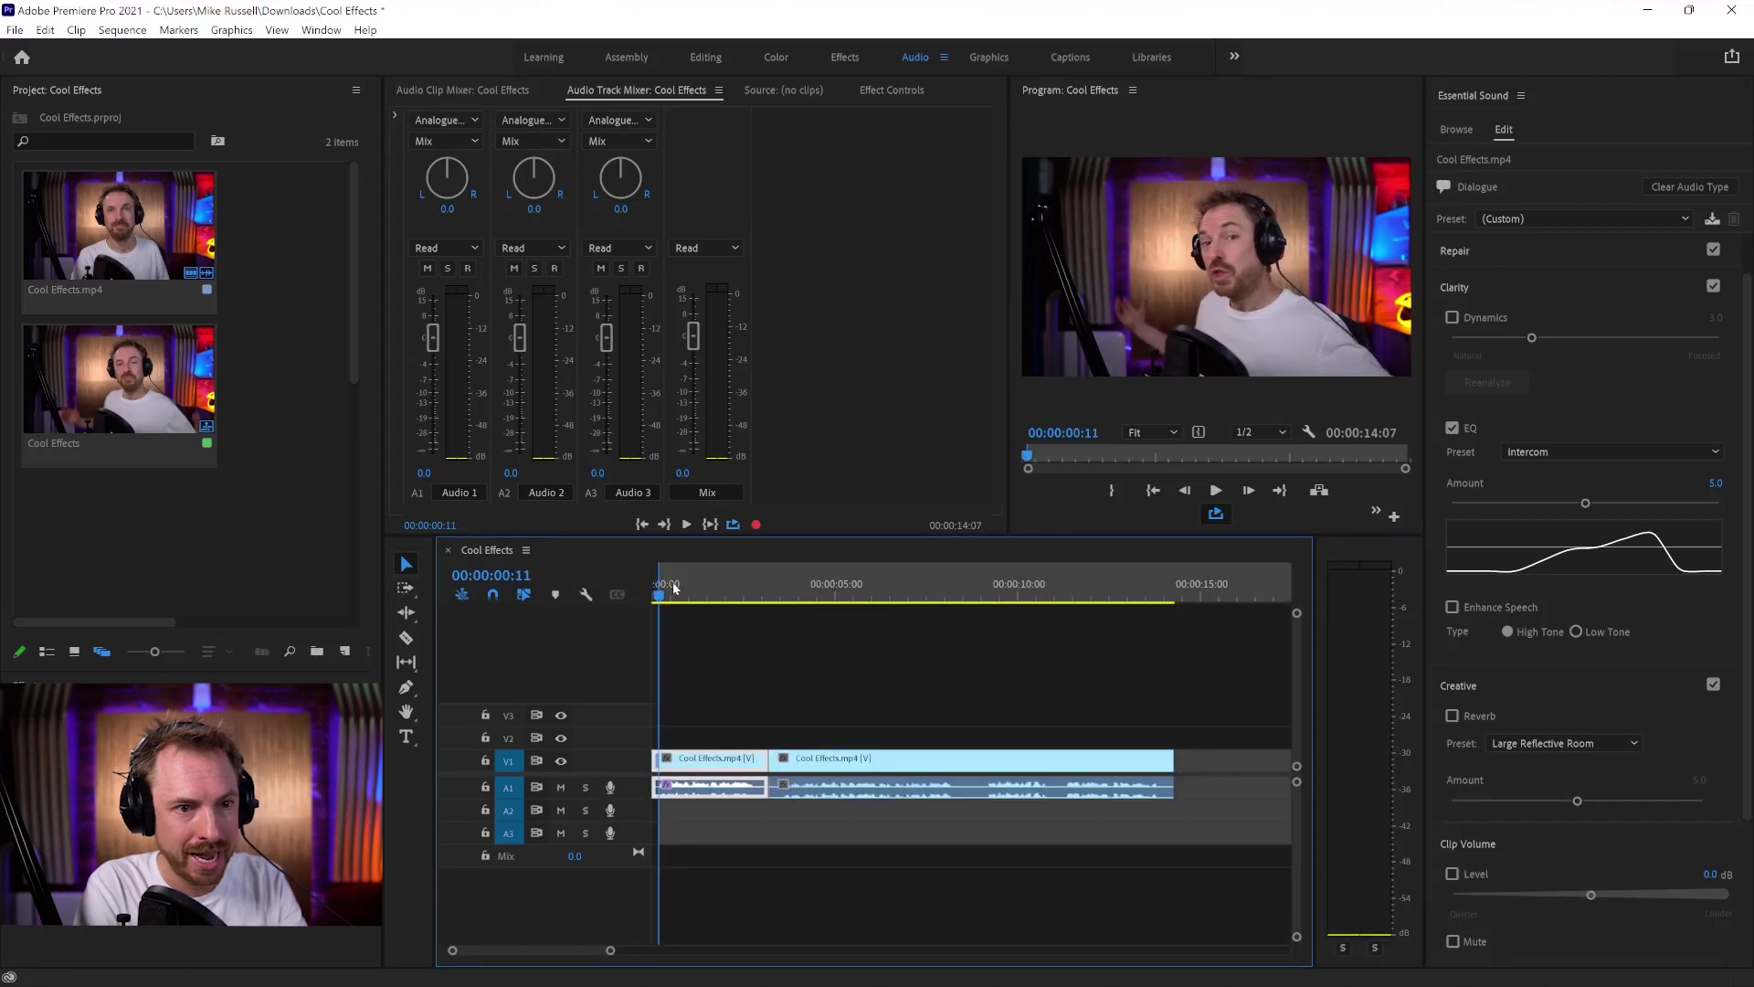
{"action": "left_click_drag", "start_coordinate": [693, 572], "coordinate": [763, 596]}
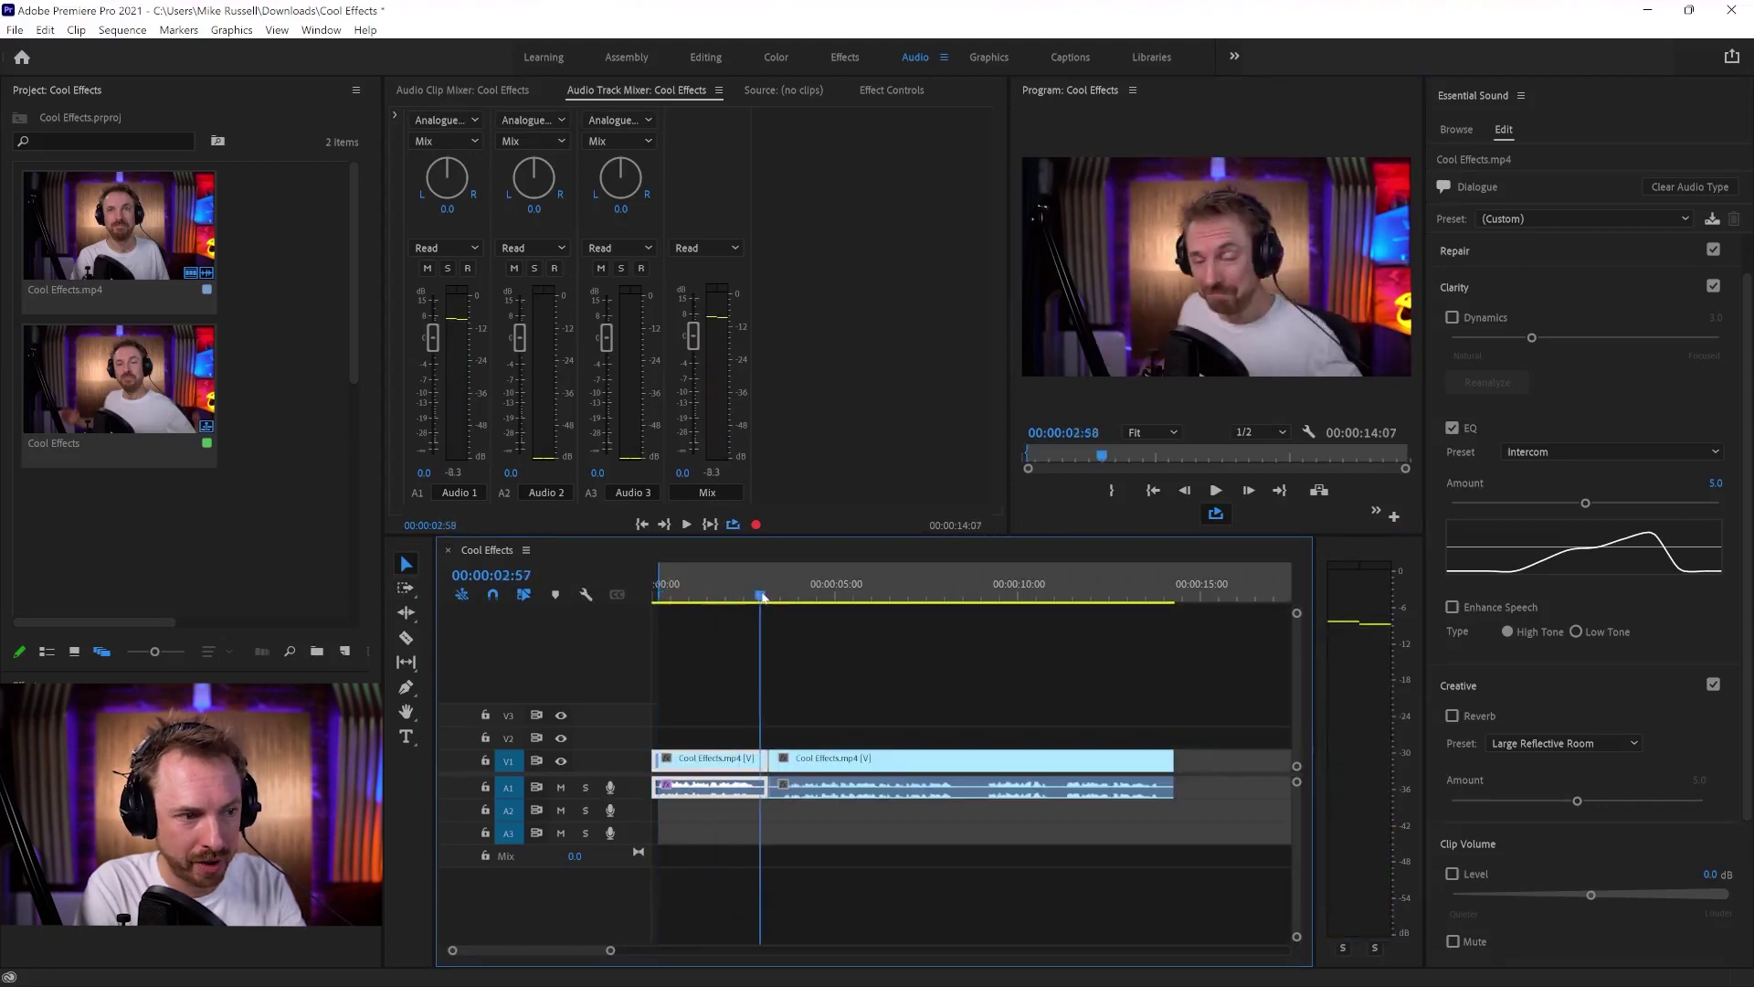
{"action": "key", "text": "o"}
{"action": "key", "text": "space"}
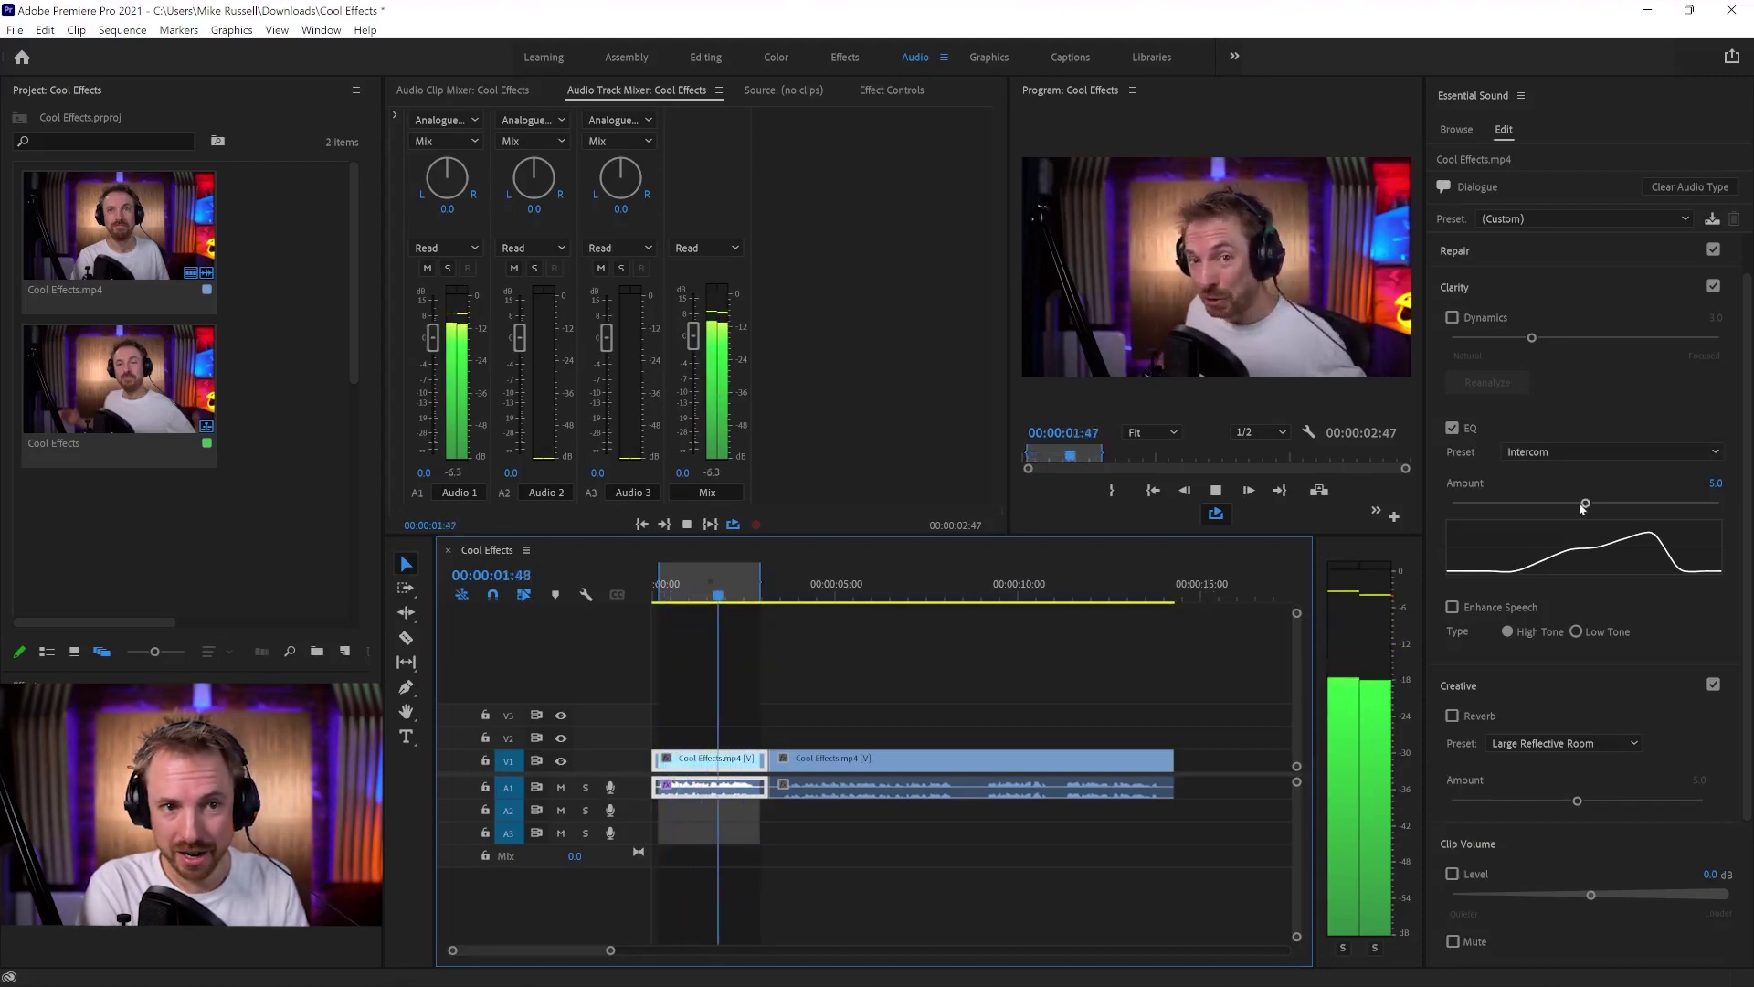
{"action": "left_click_drag", "start_coordinate": [1585, 502], "coordinate": [1718, 508]}
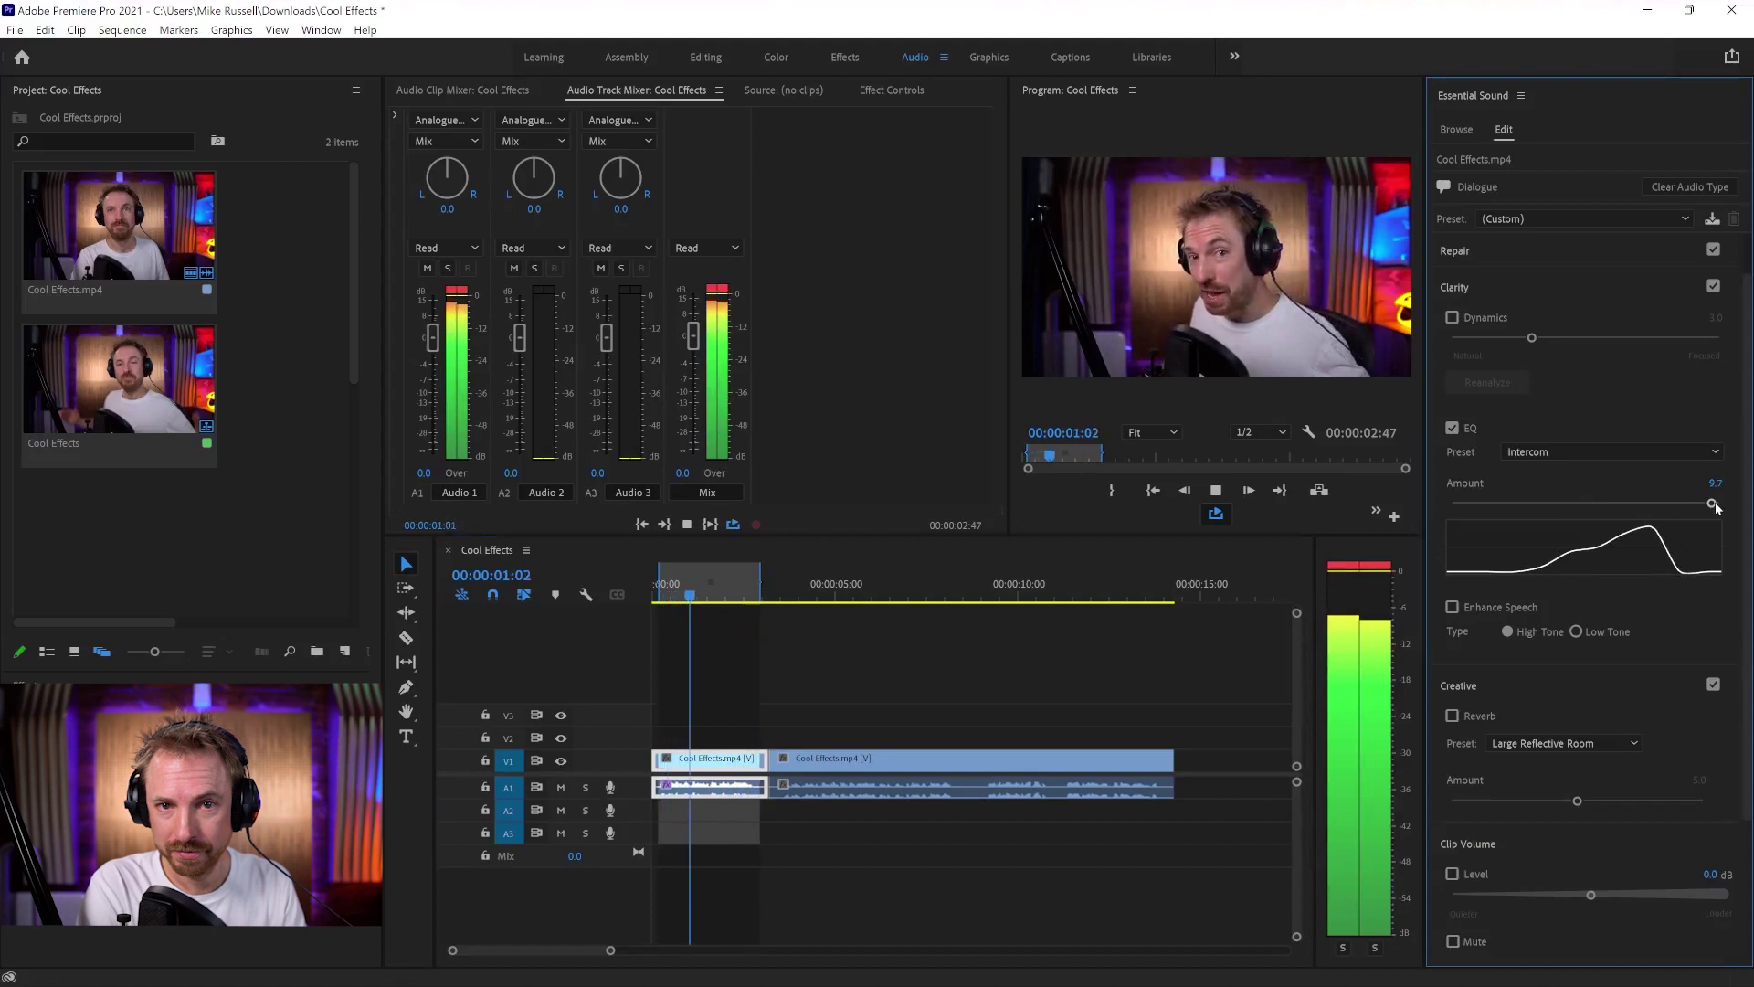
{"action": "key", "text": "space"}
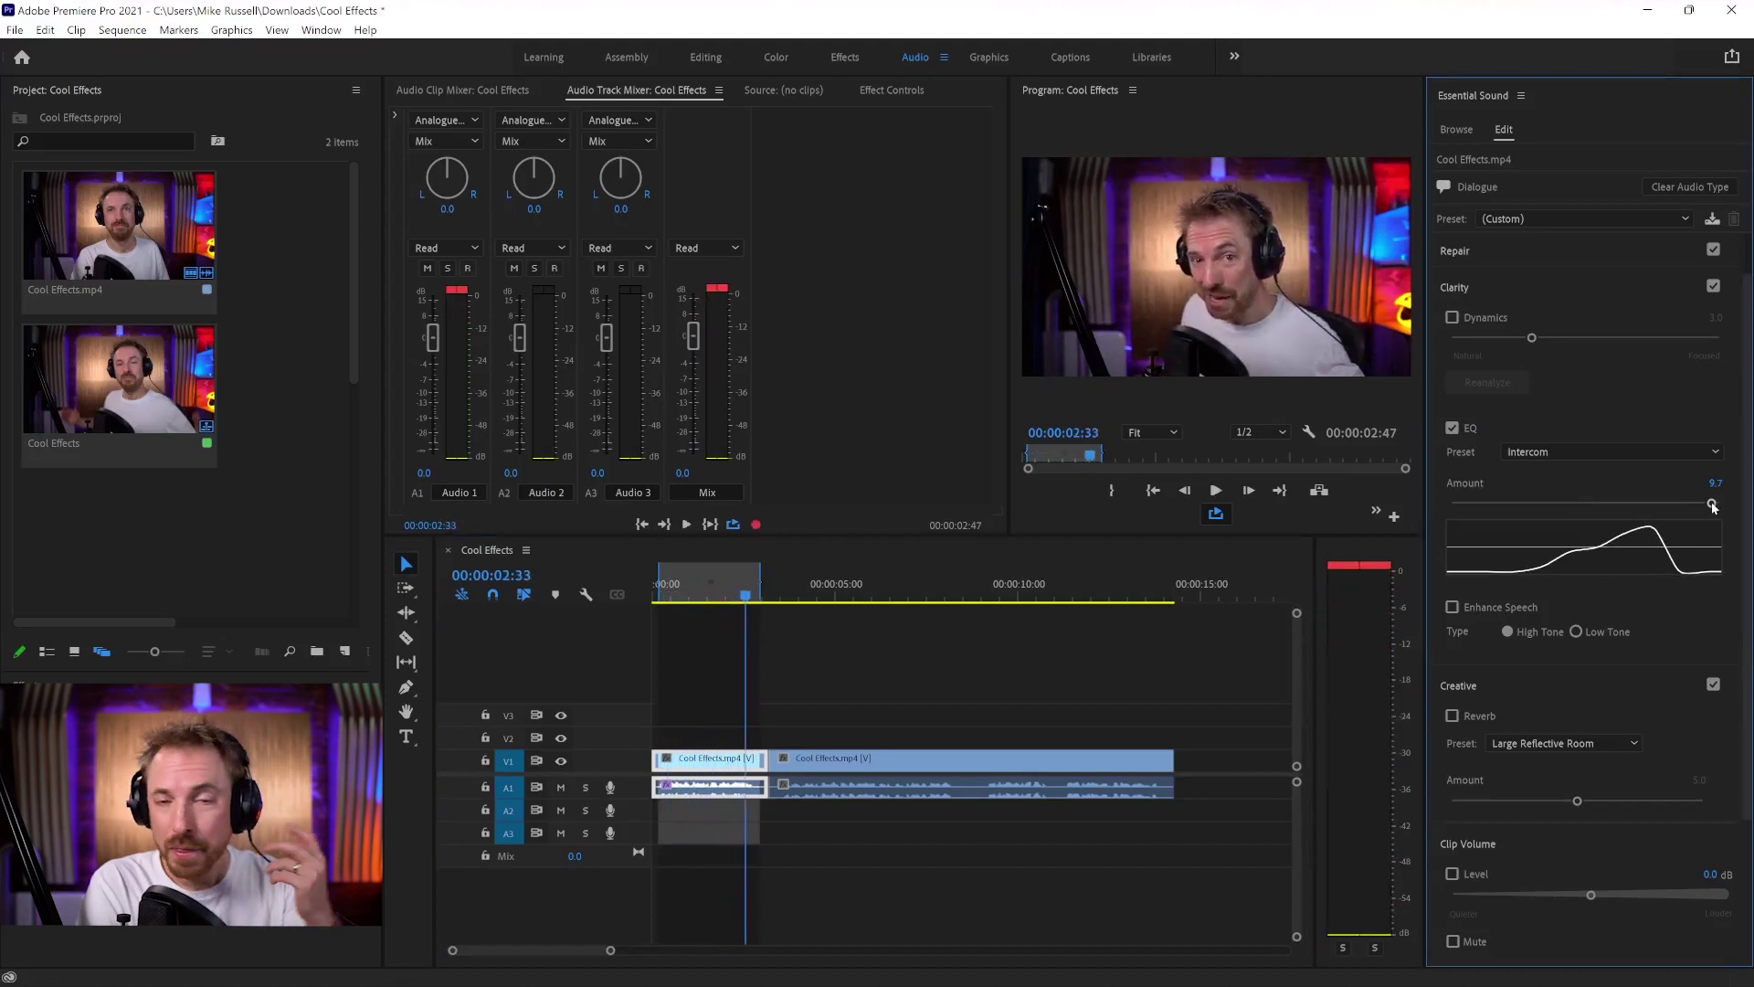
Step: Try the Old Radio EQ preset at amount 8.0 while looping
{"action": "left_click", "coordinate": [1640, 452]}
{"action": "left_click", "coordinate": [1577, 531]}
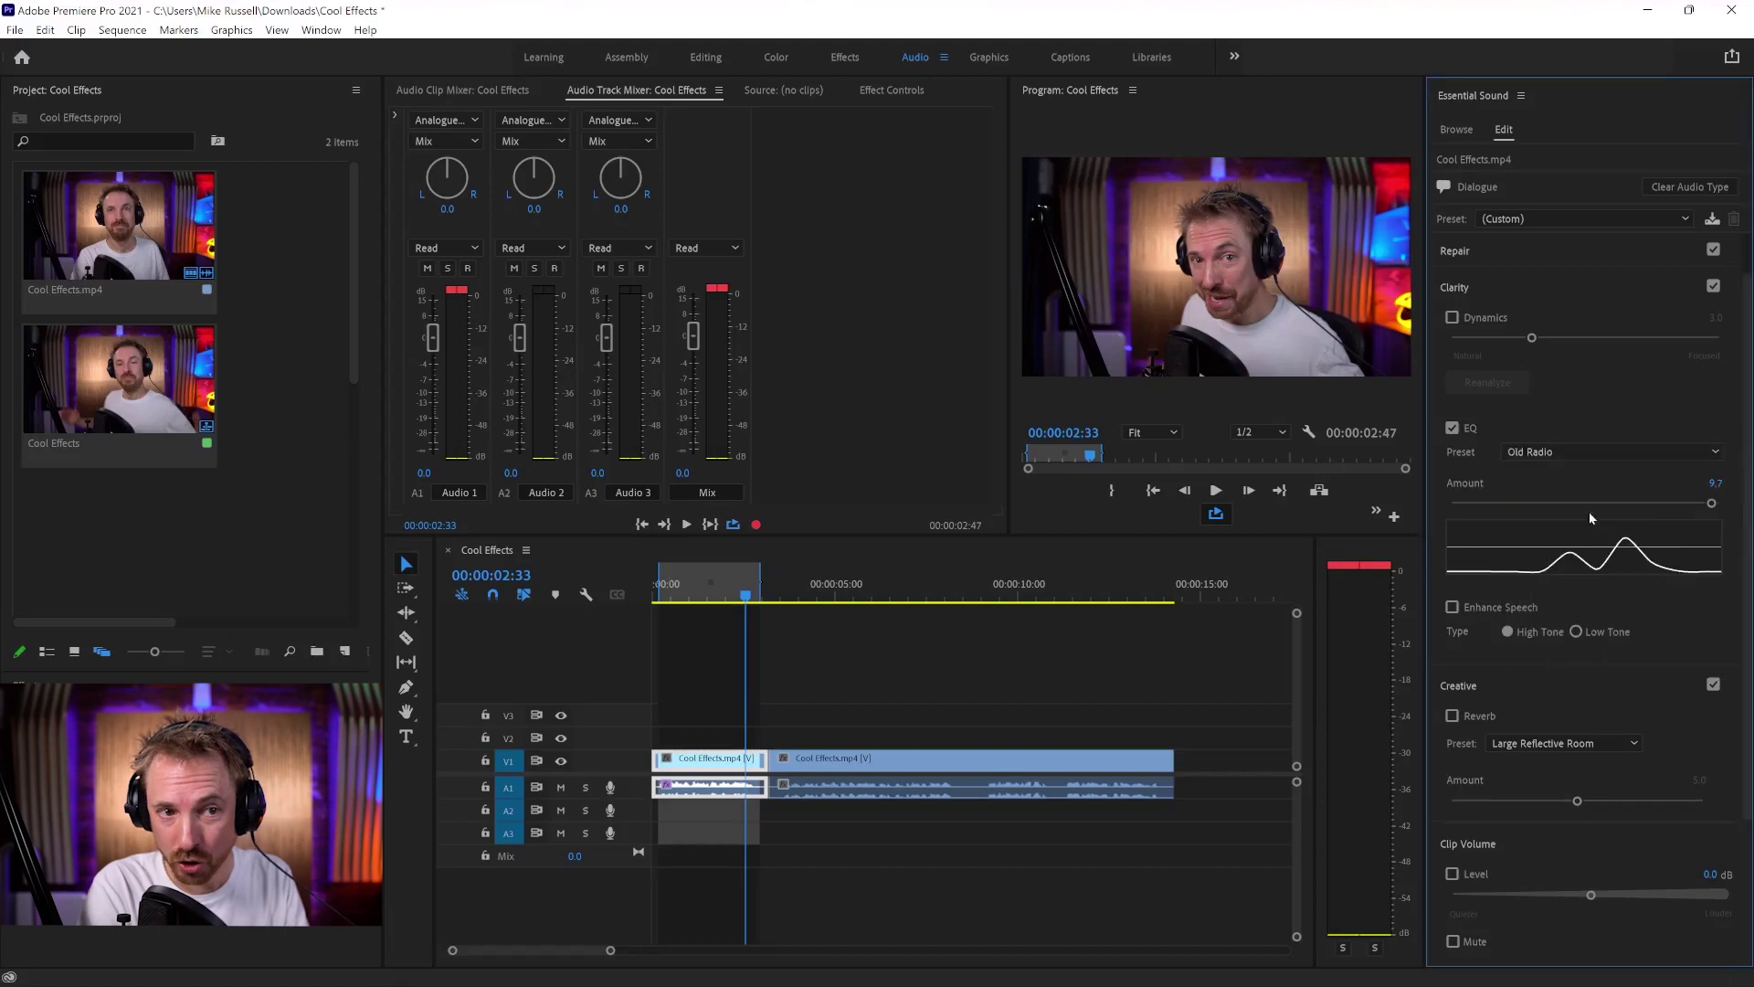
{"action": "key", "text": "space"}
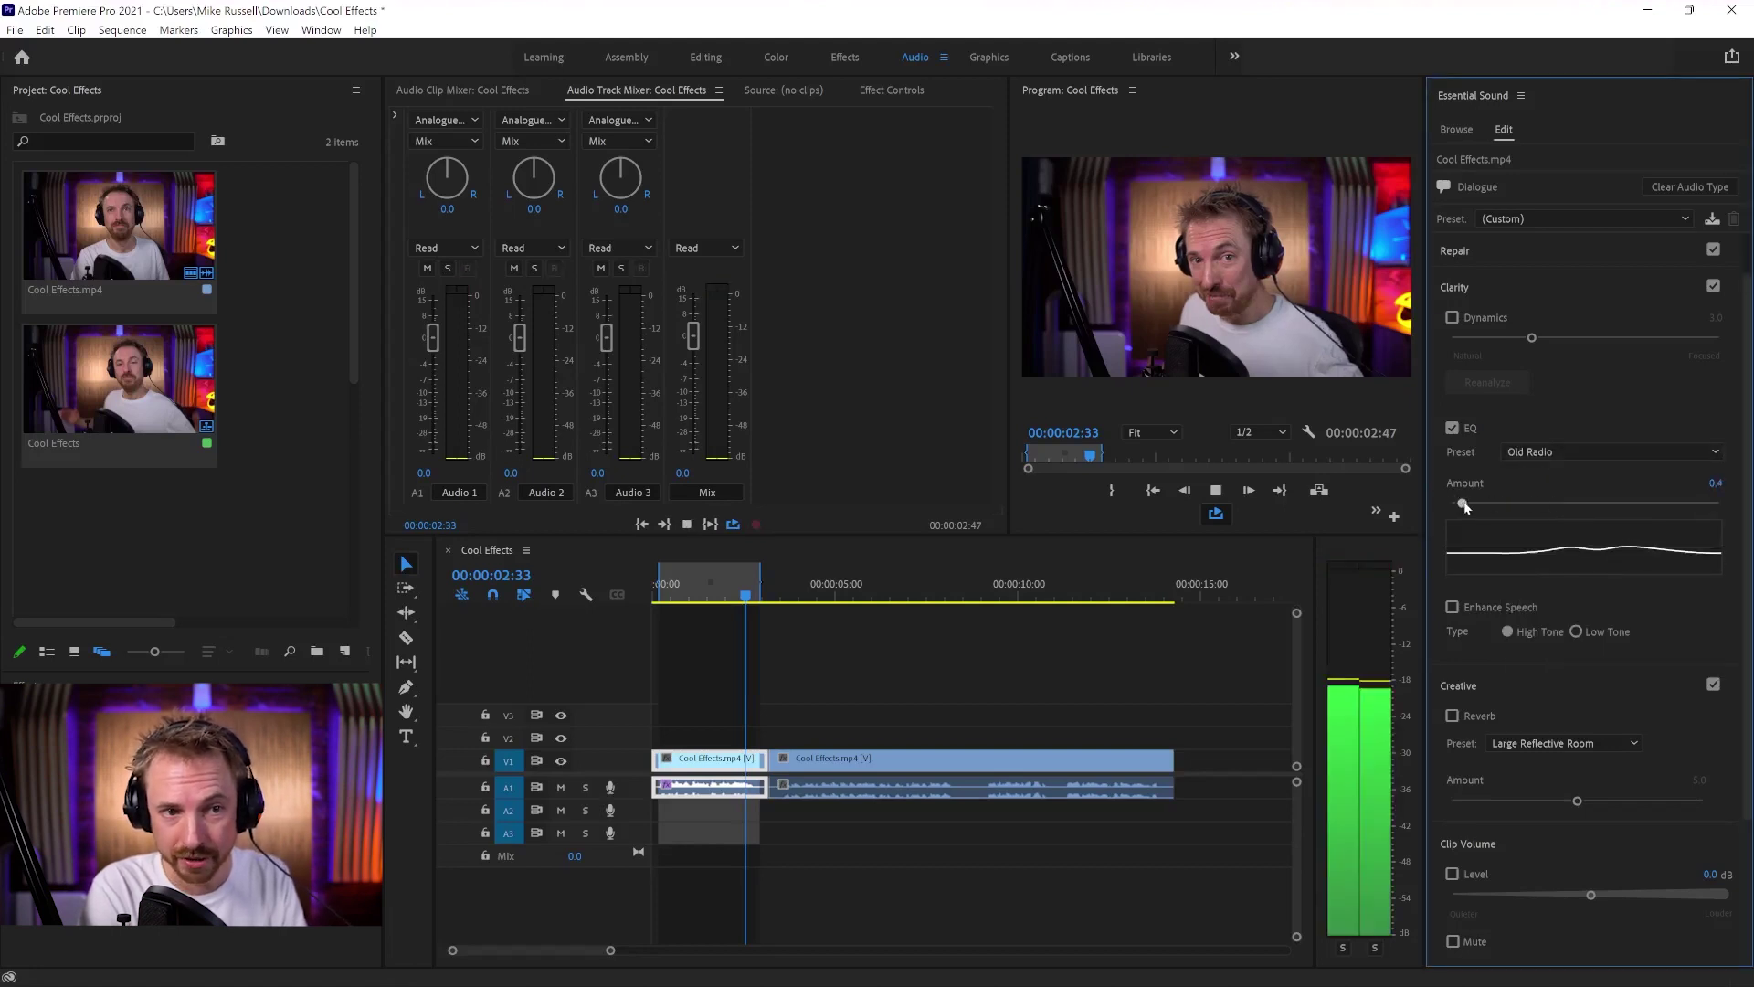
{"action": "left_click_drag", "start_coordinate": [1459, 501], "coordinate": [1698, 501]}
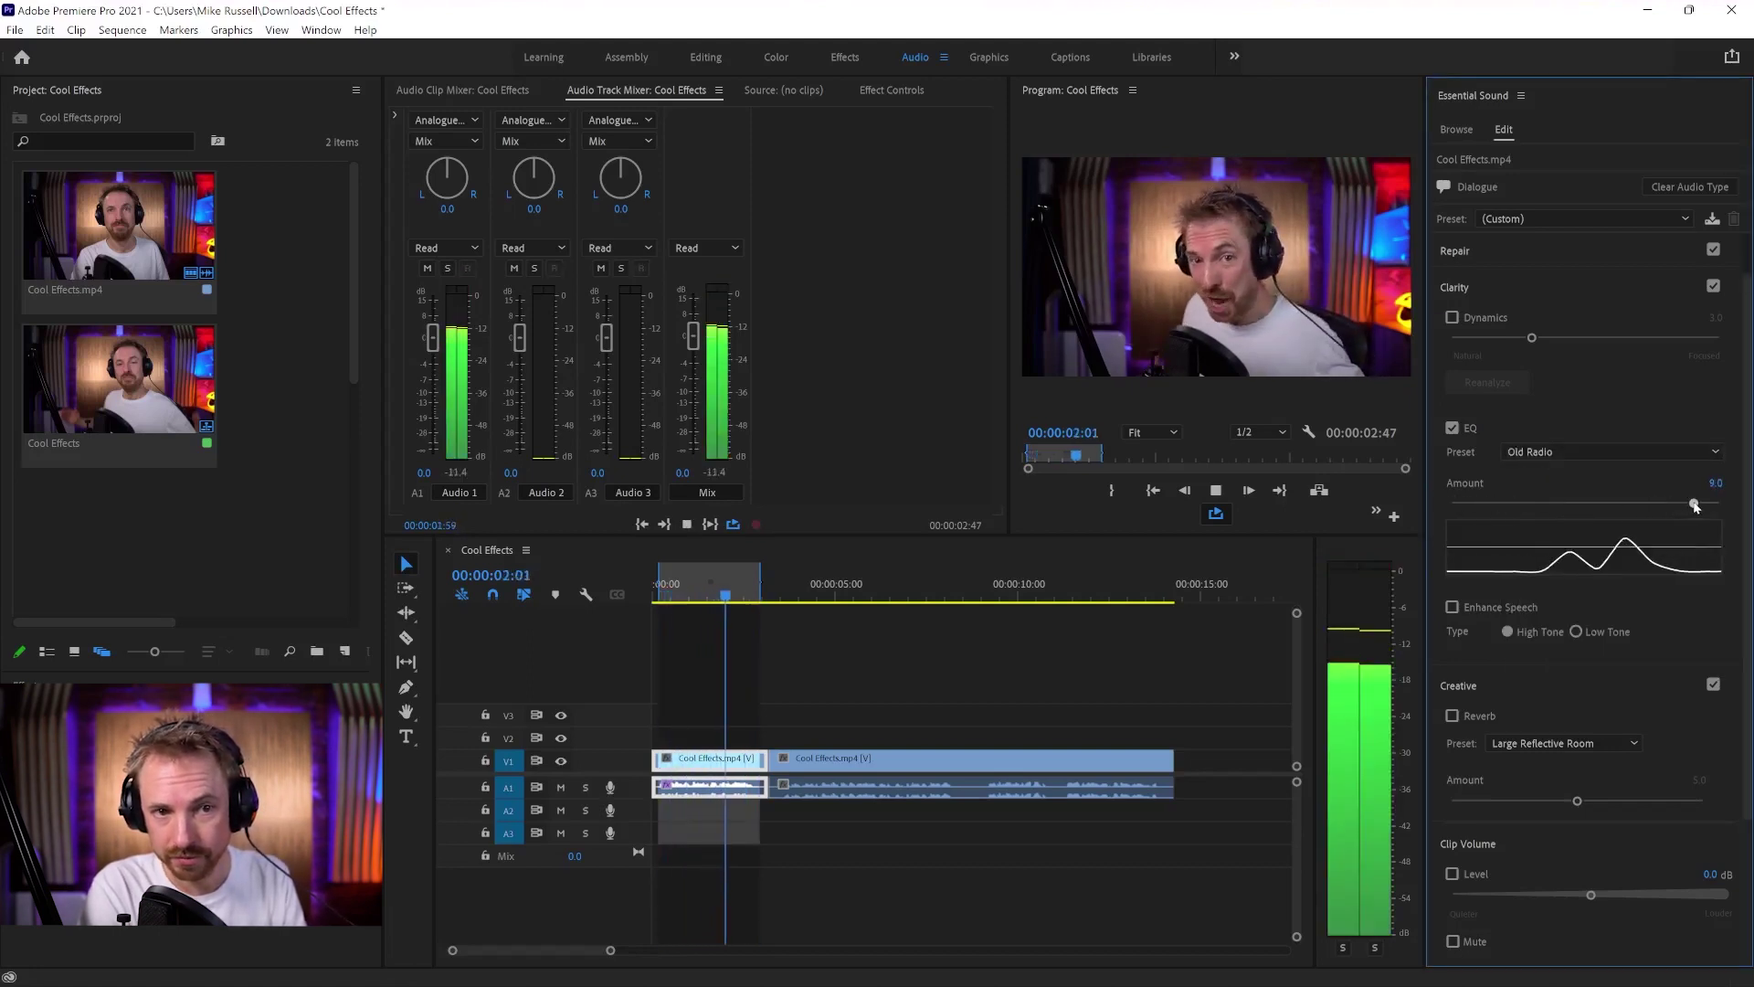
Step: Switch to the On the Telephone EQ preset and set its amount to 9.9
{"action": "left_click", "coordinate": [1613, 461]}
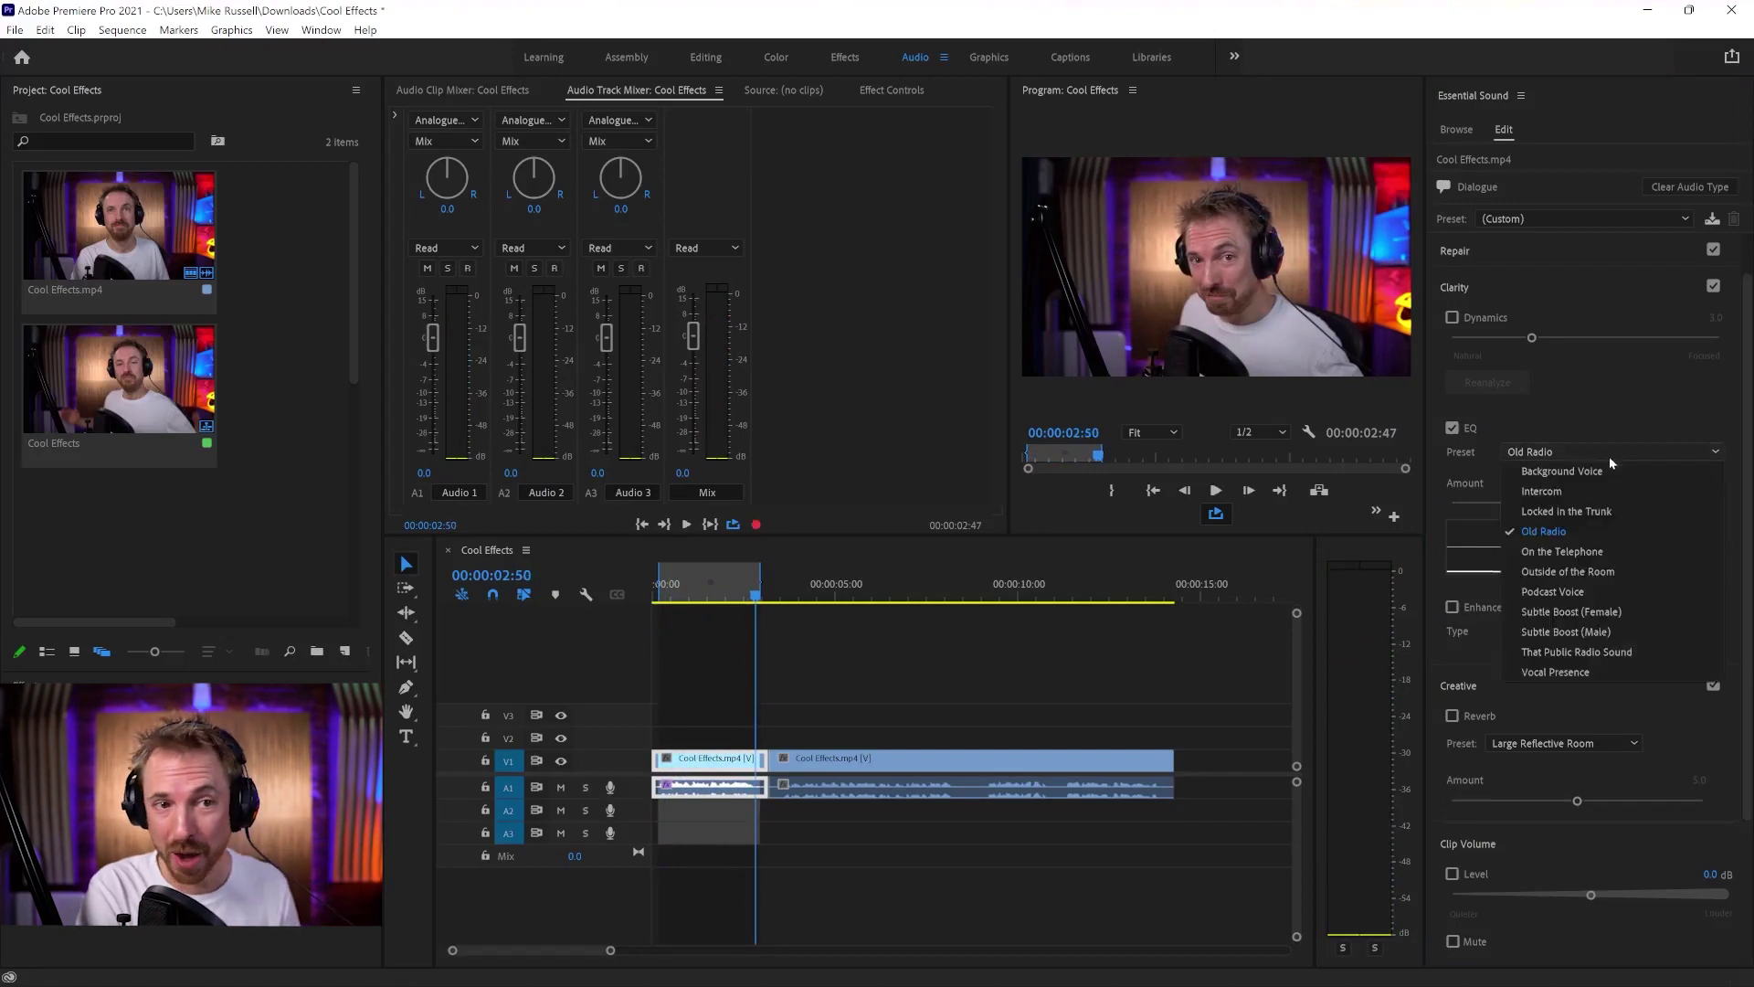
{"action": "left_click", "coordinate": [1571, 548]}
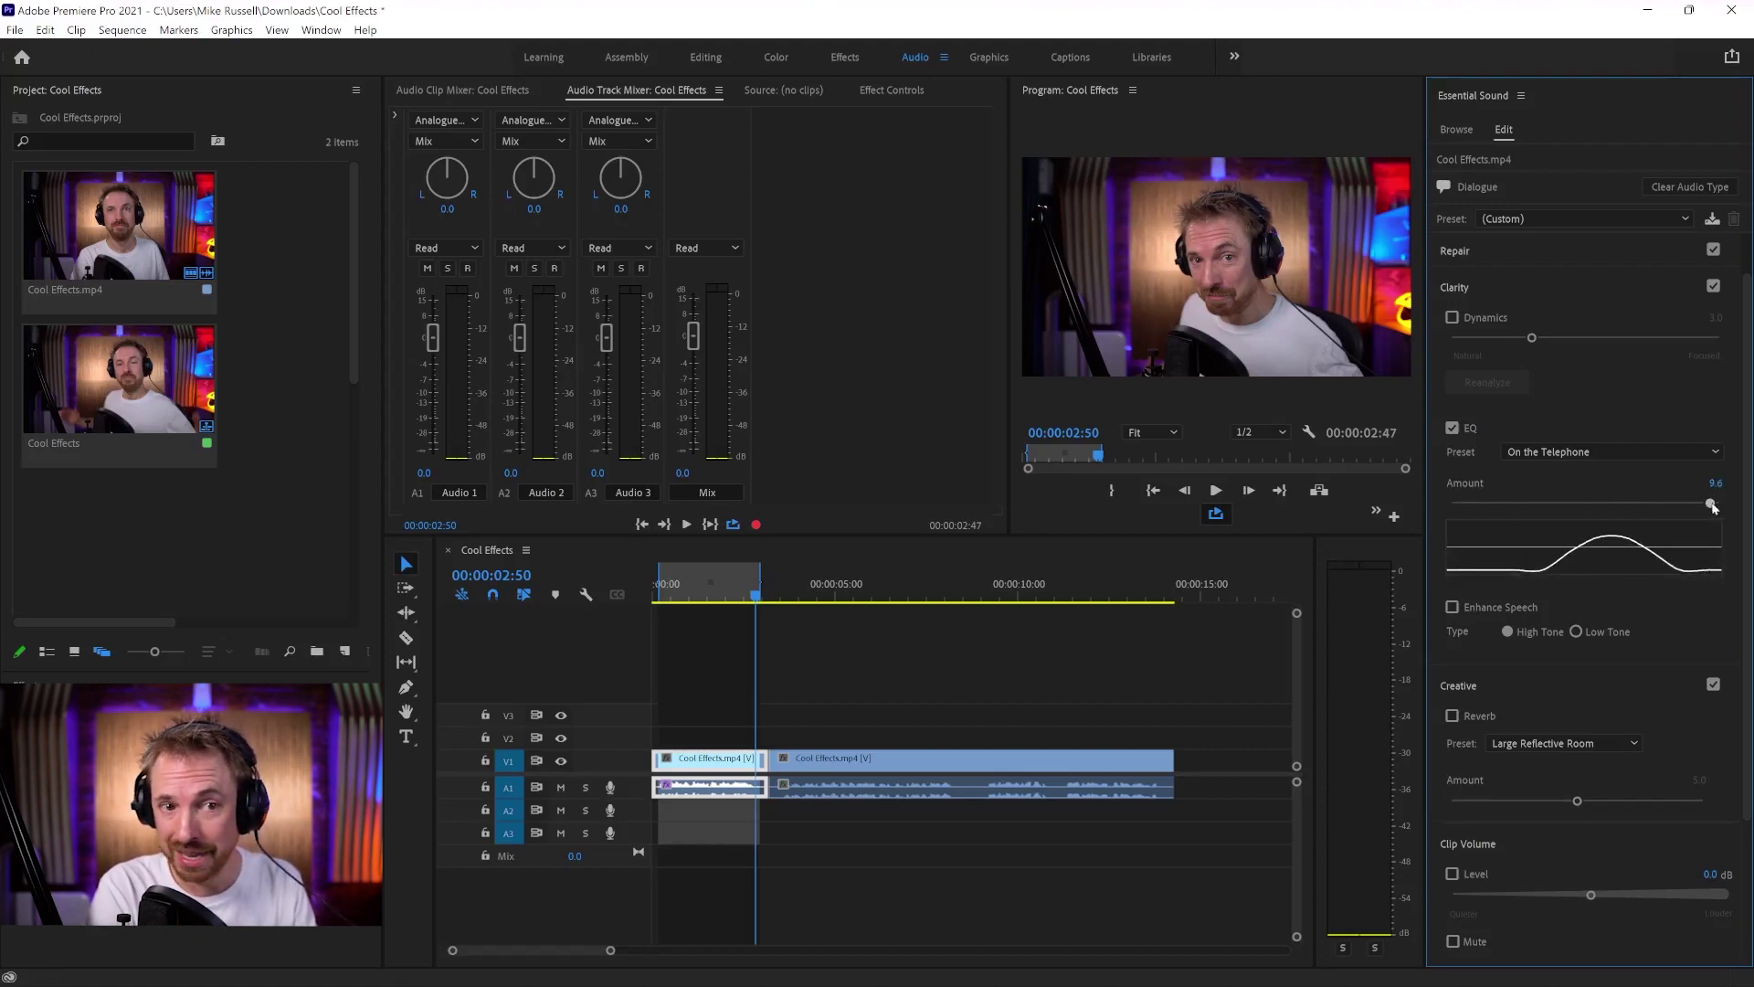
{"action": "key", "text": "space"}
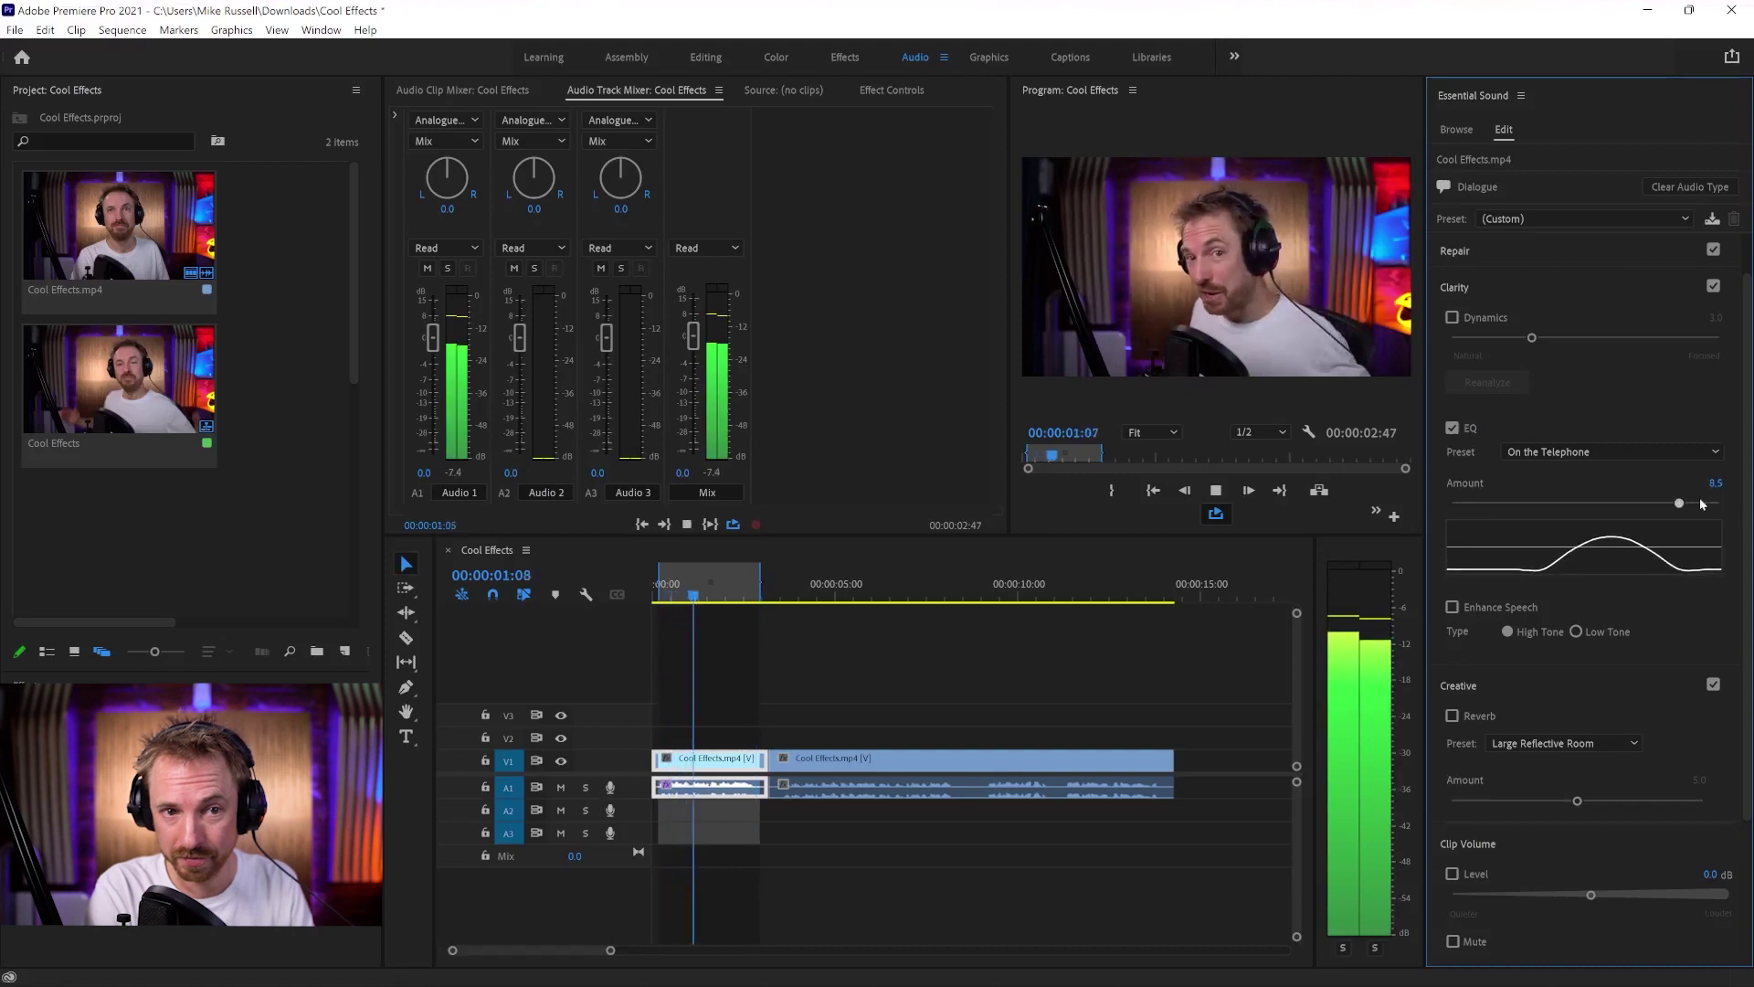
{"action": "left_click_drag", "start_coordinate": [1720, 504], "coordinate": [1717, 502]}
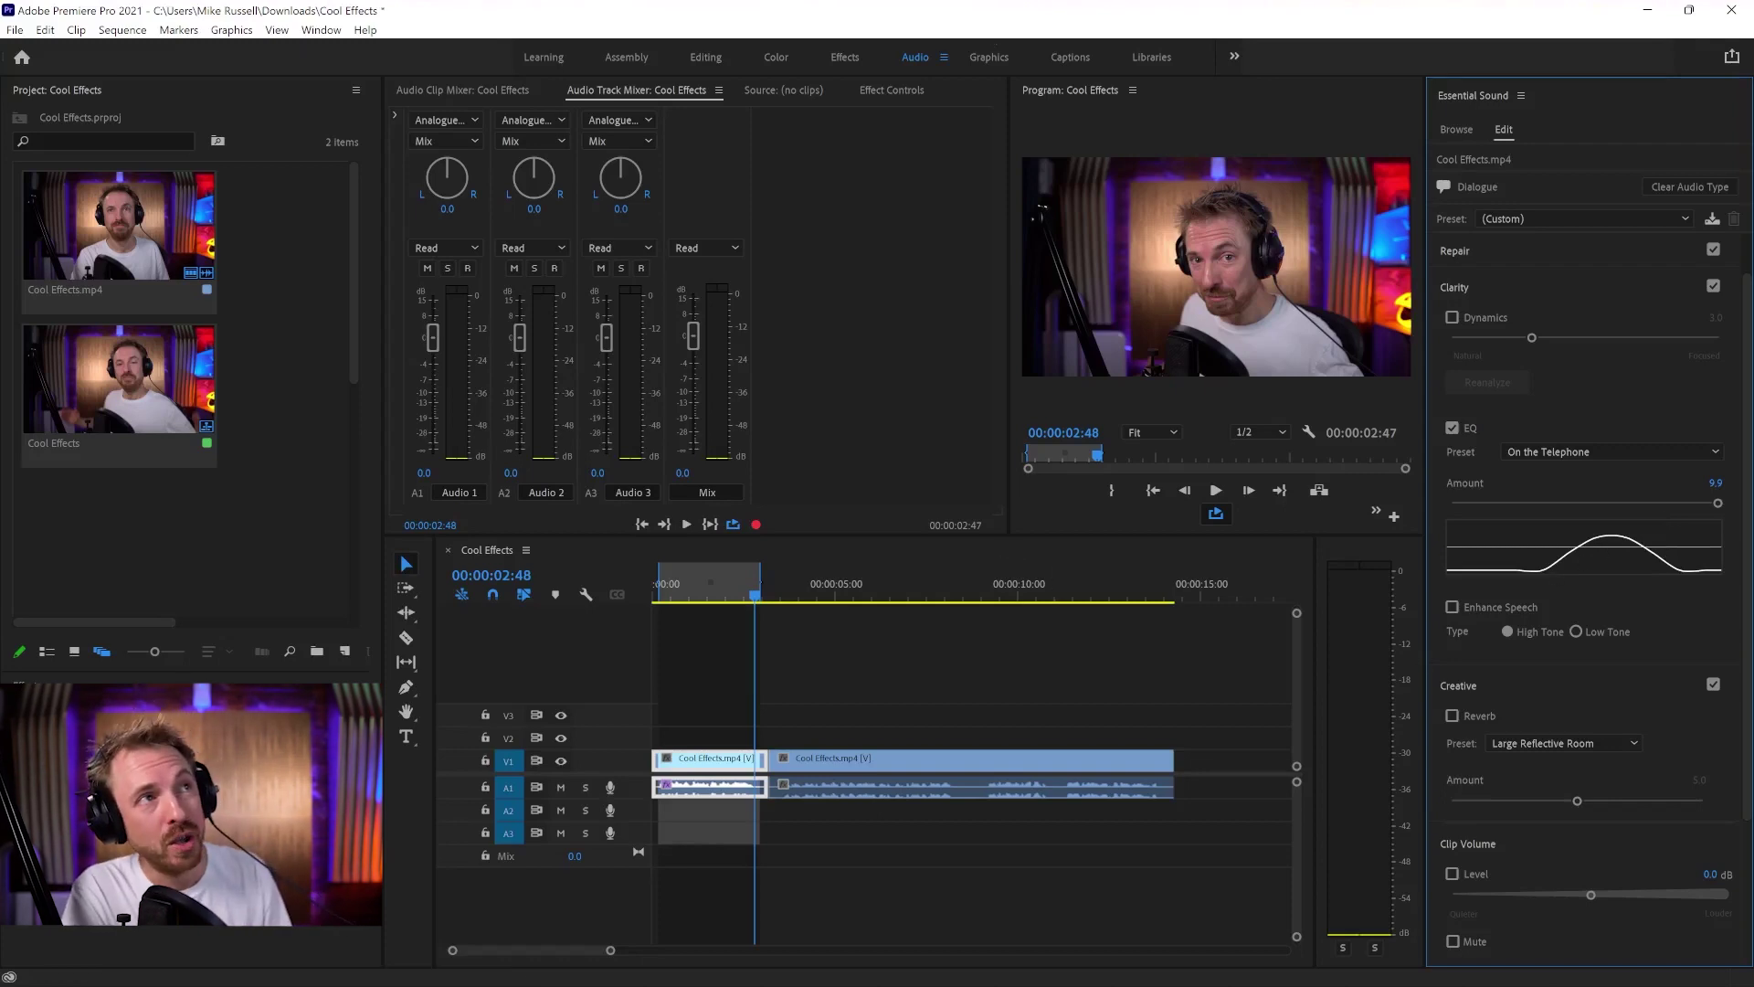
Step: Add the music bed to track A2, preview it, and mute the dialogue on A1
{"action": "left_click_drag", "start_coordinate": [781, 576], "coordinate": [663, 811]}
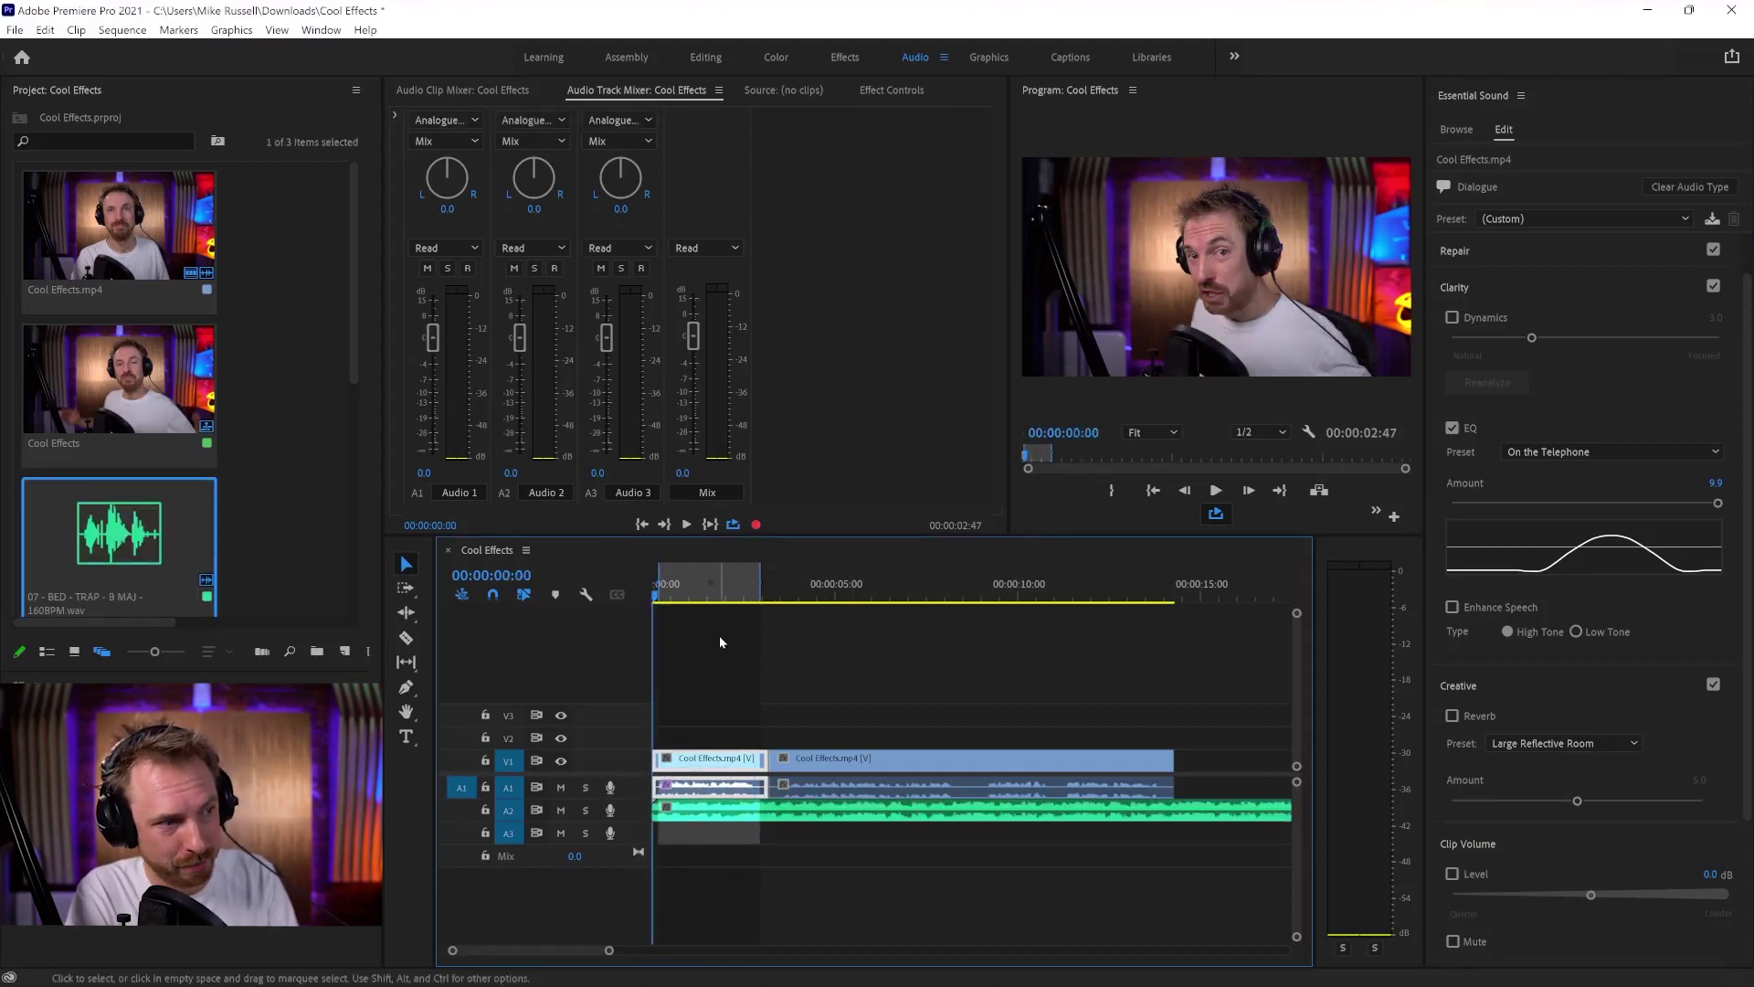
{"action": "key", "text": "space"}
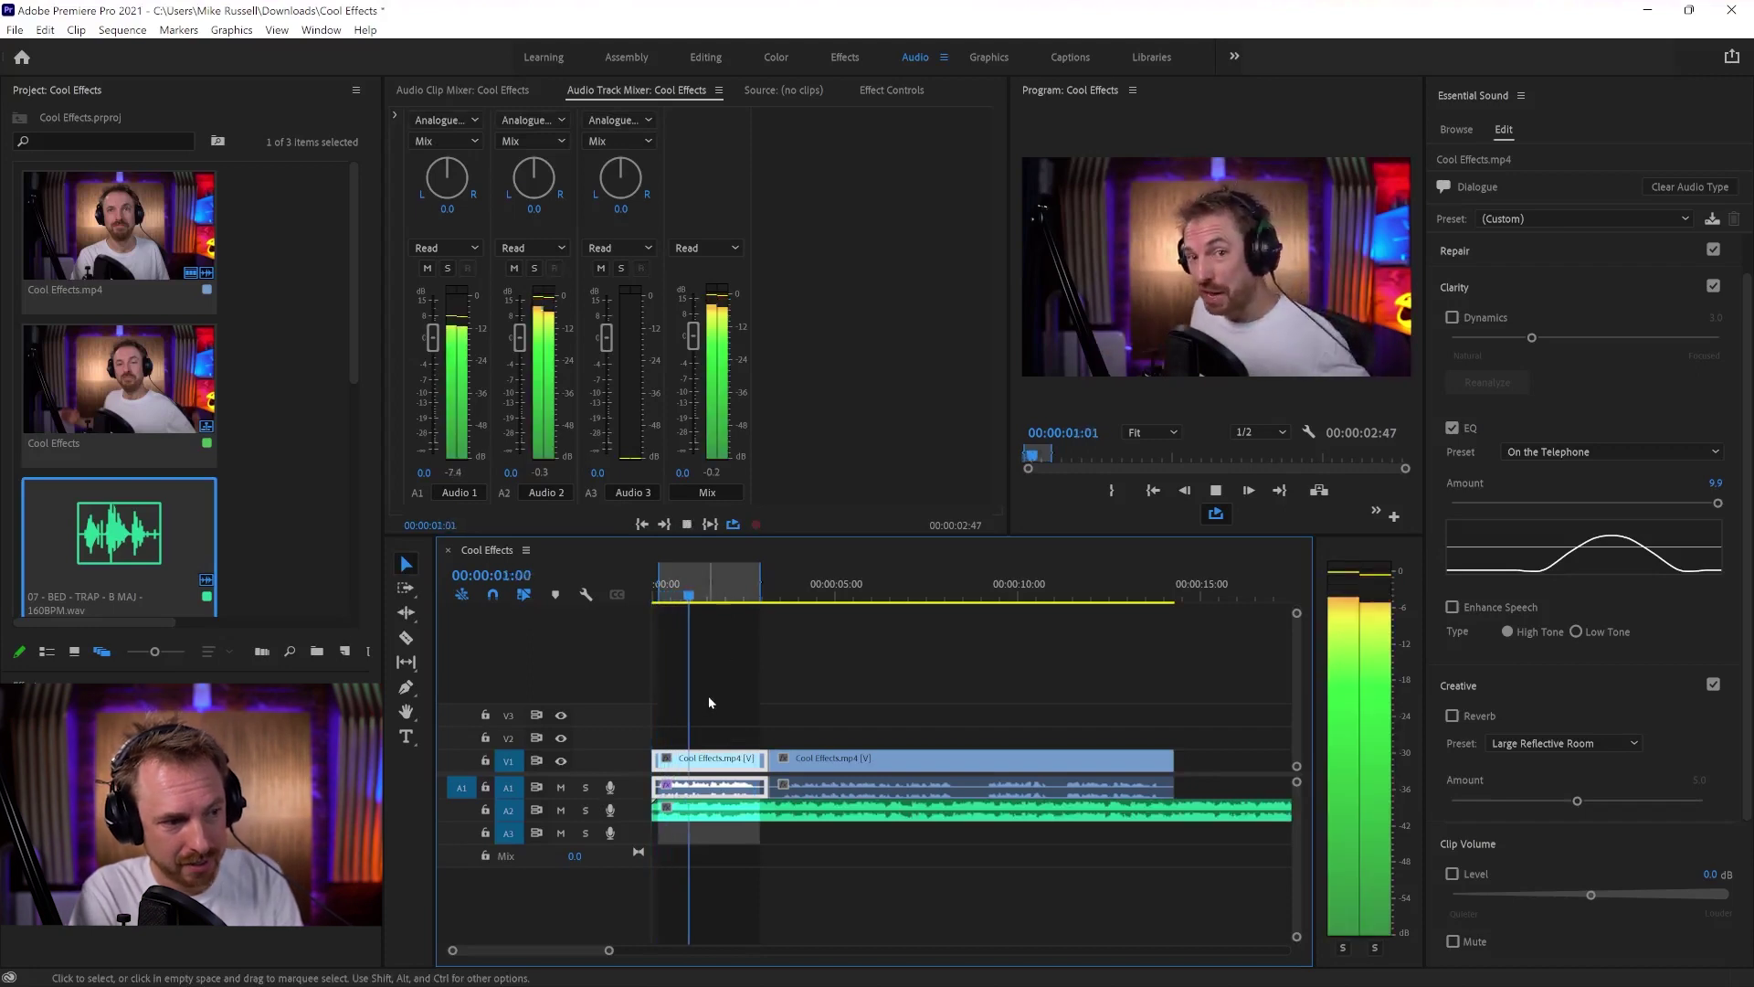
{"action": "key", "text": "space"}
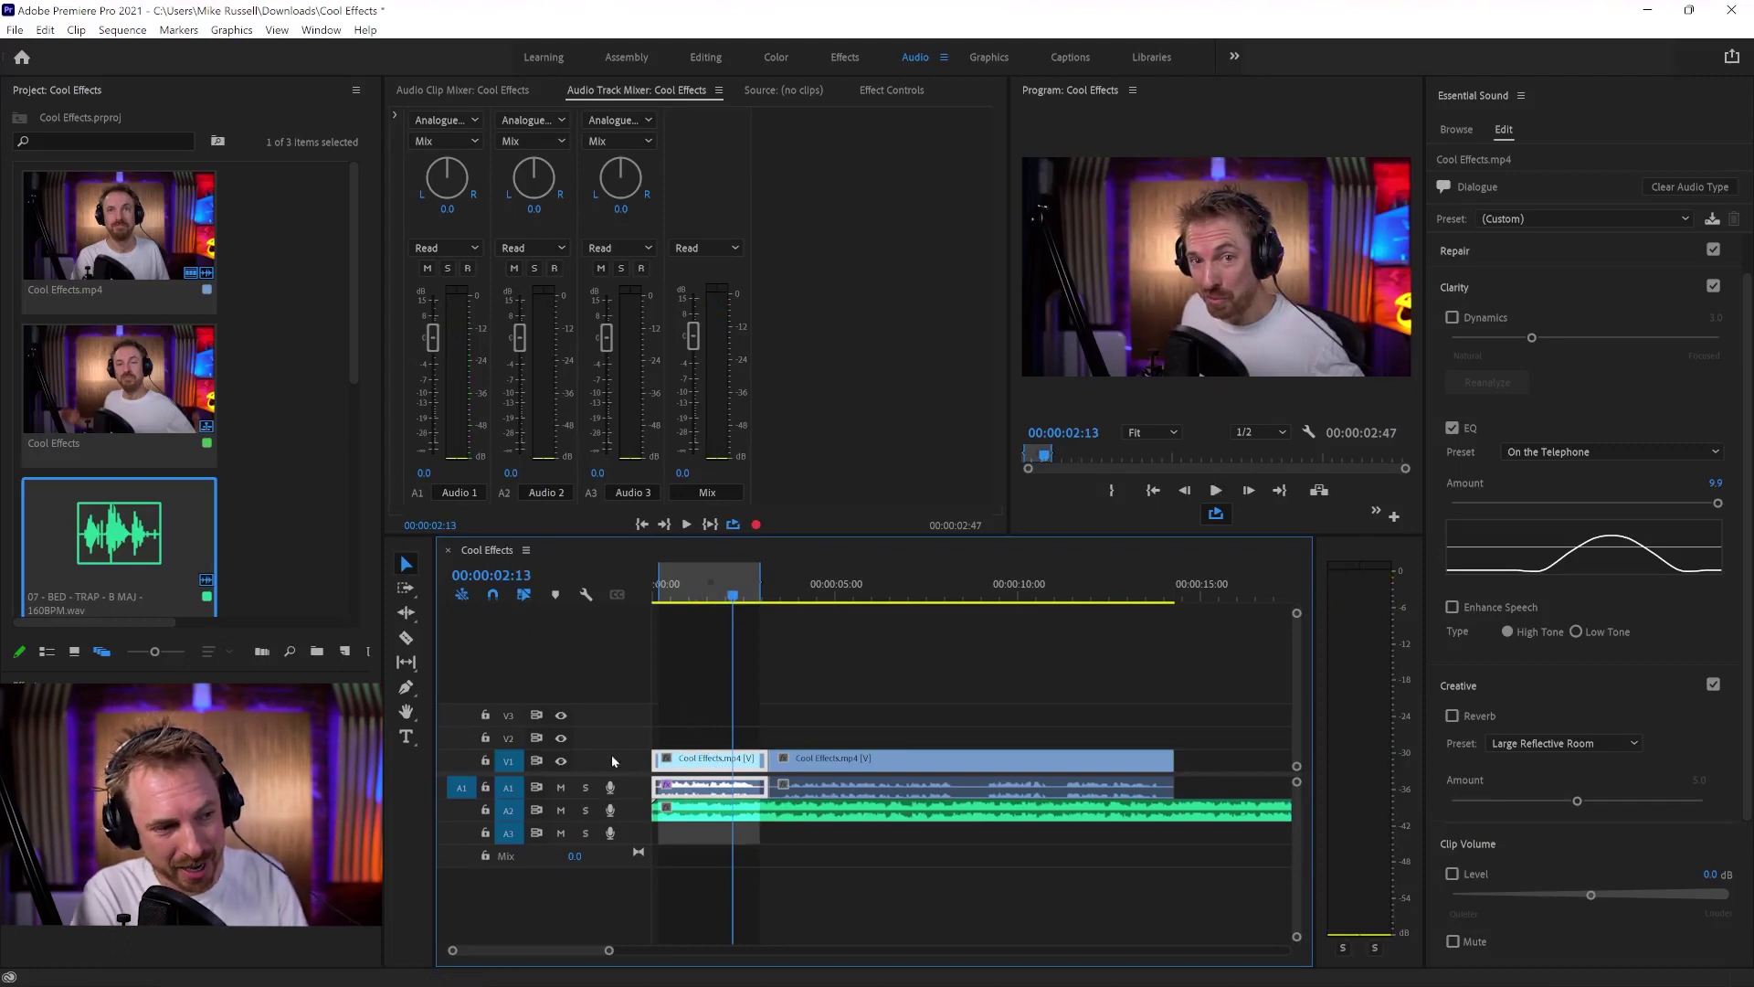
{"action": "left_click", "coordinate": [560, 787]}
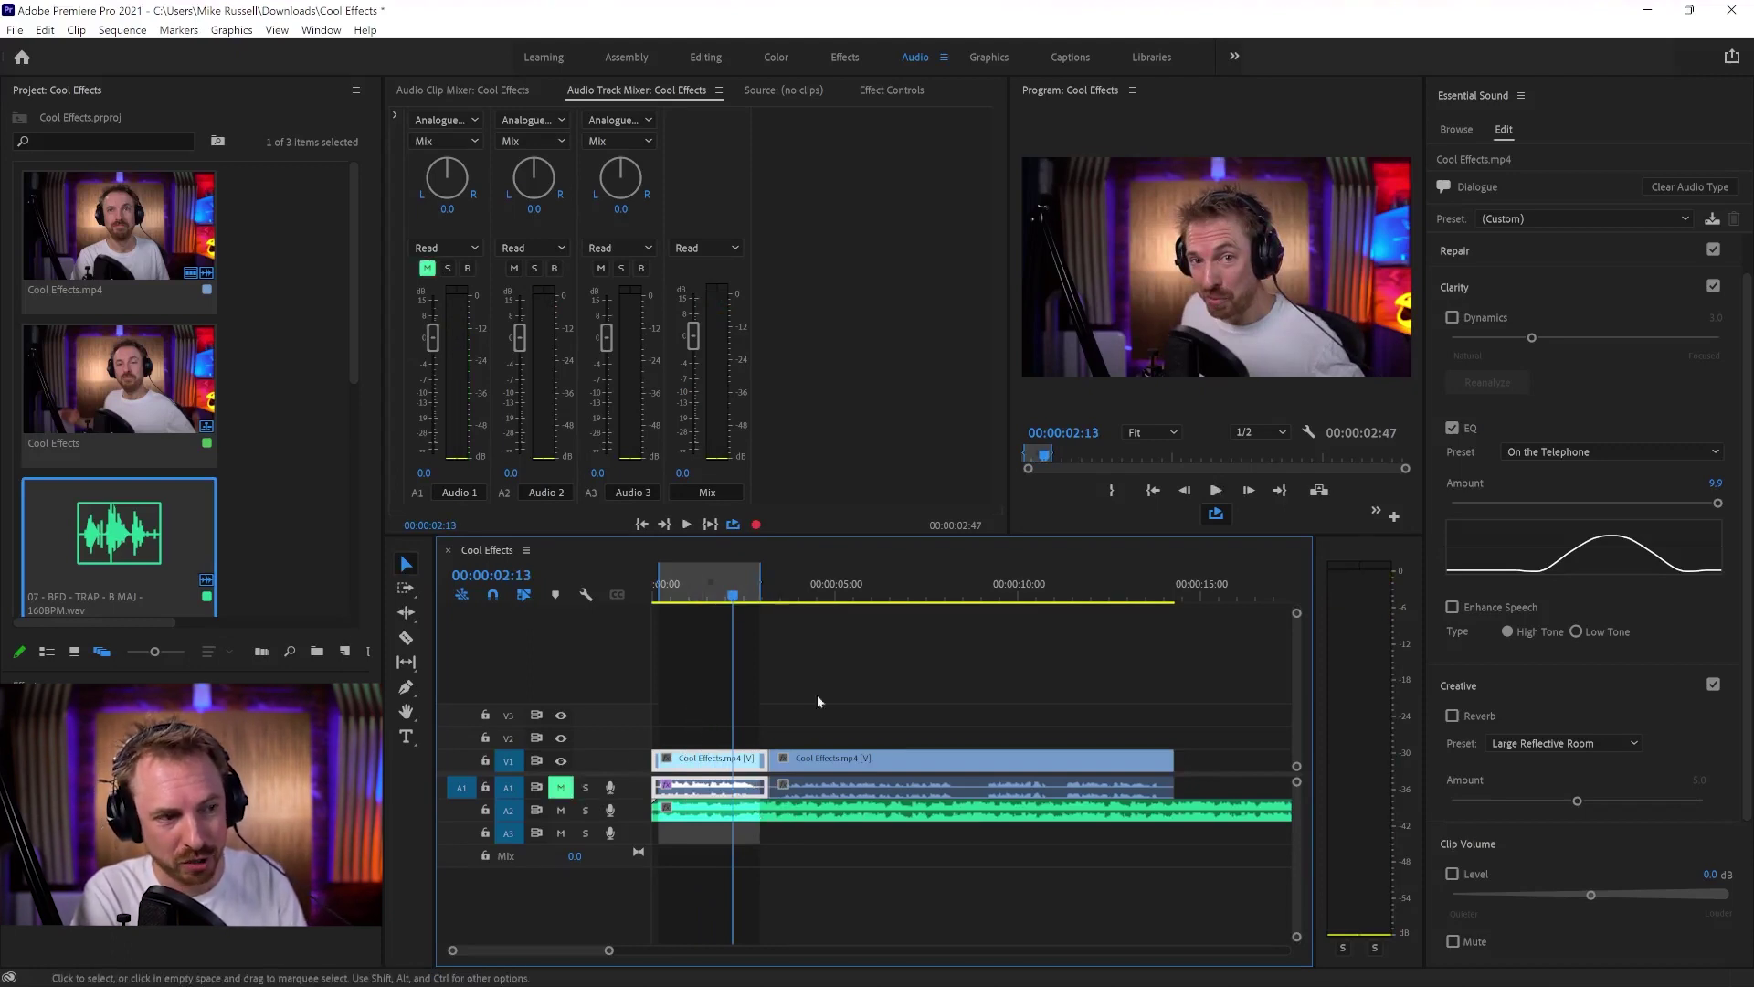
Step: Clear the sequence's in and out points and play the full timeline
{"action": "right_click", "coordinate": [744, 578]}
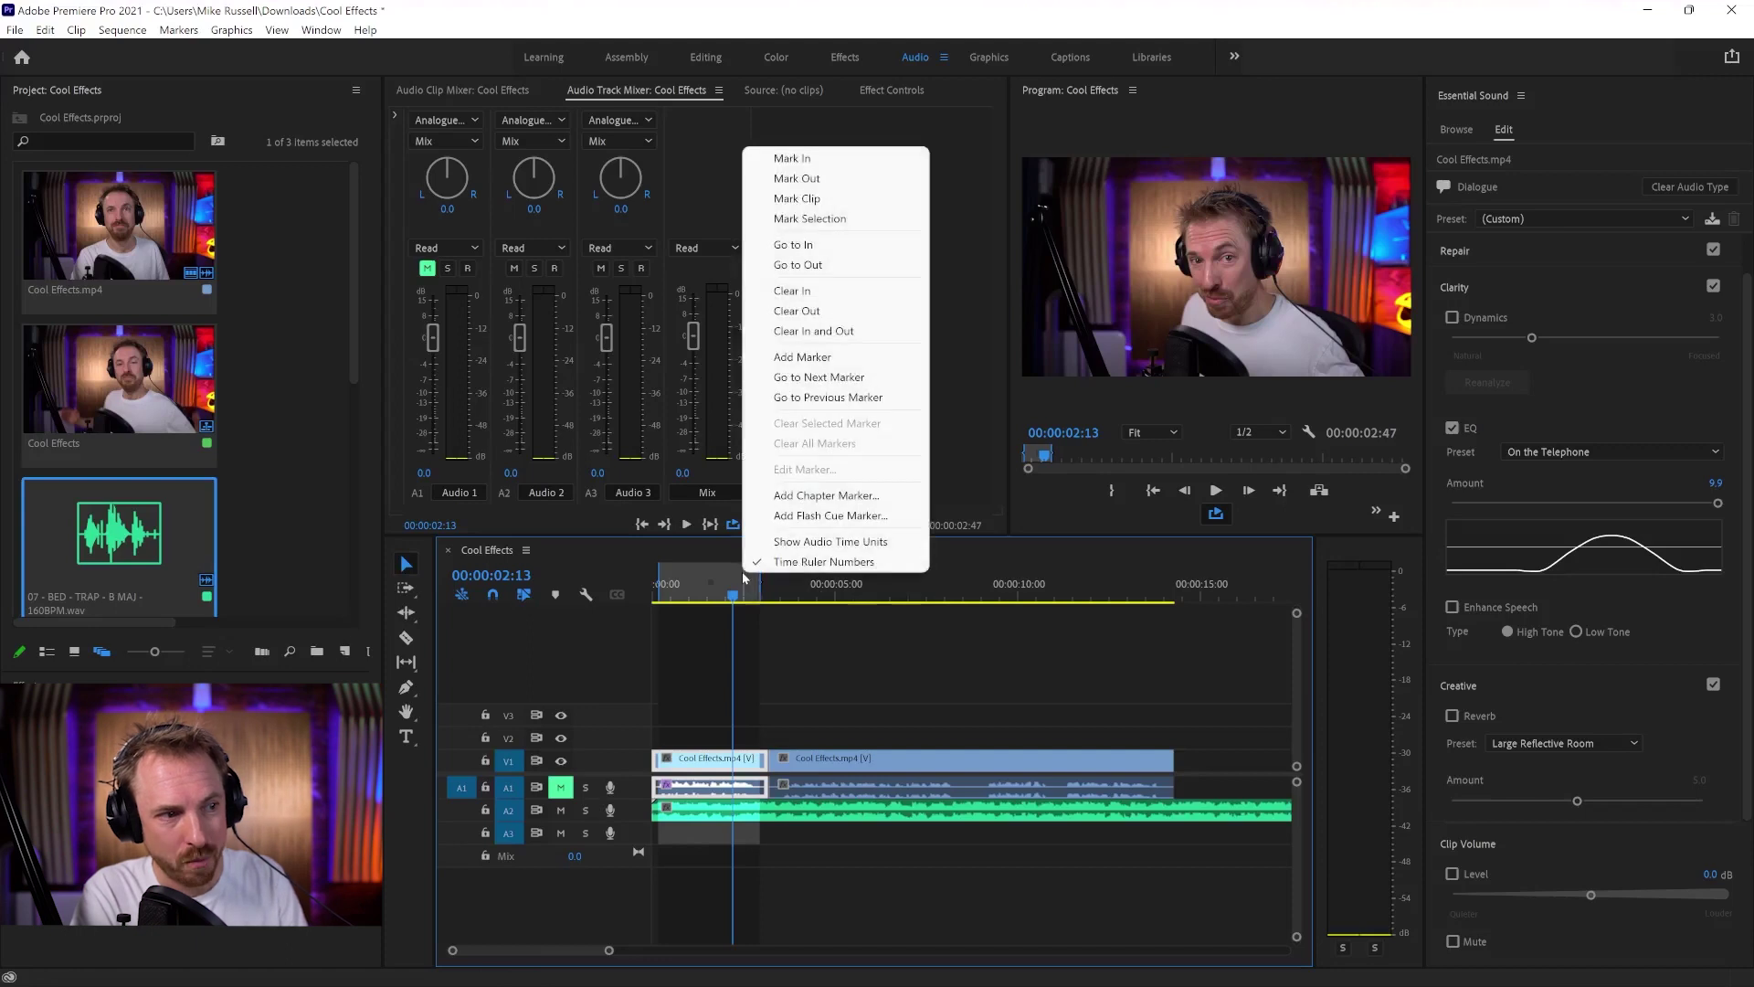
{"action": "left_click", "coordinate": [812, 331]}
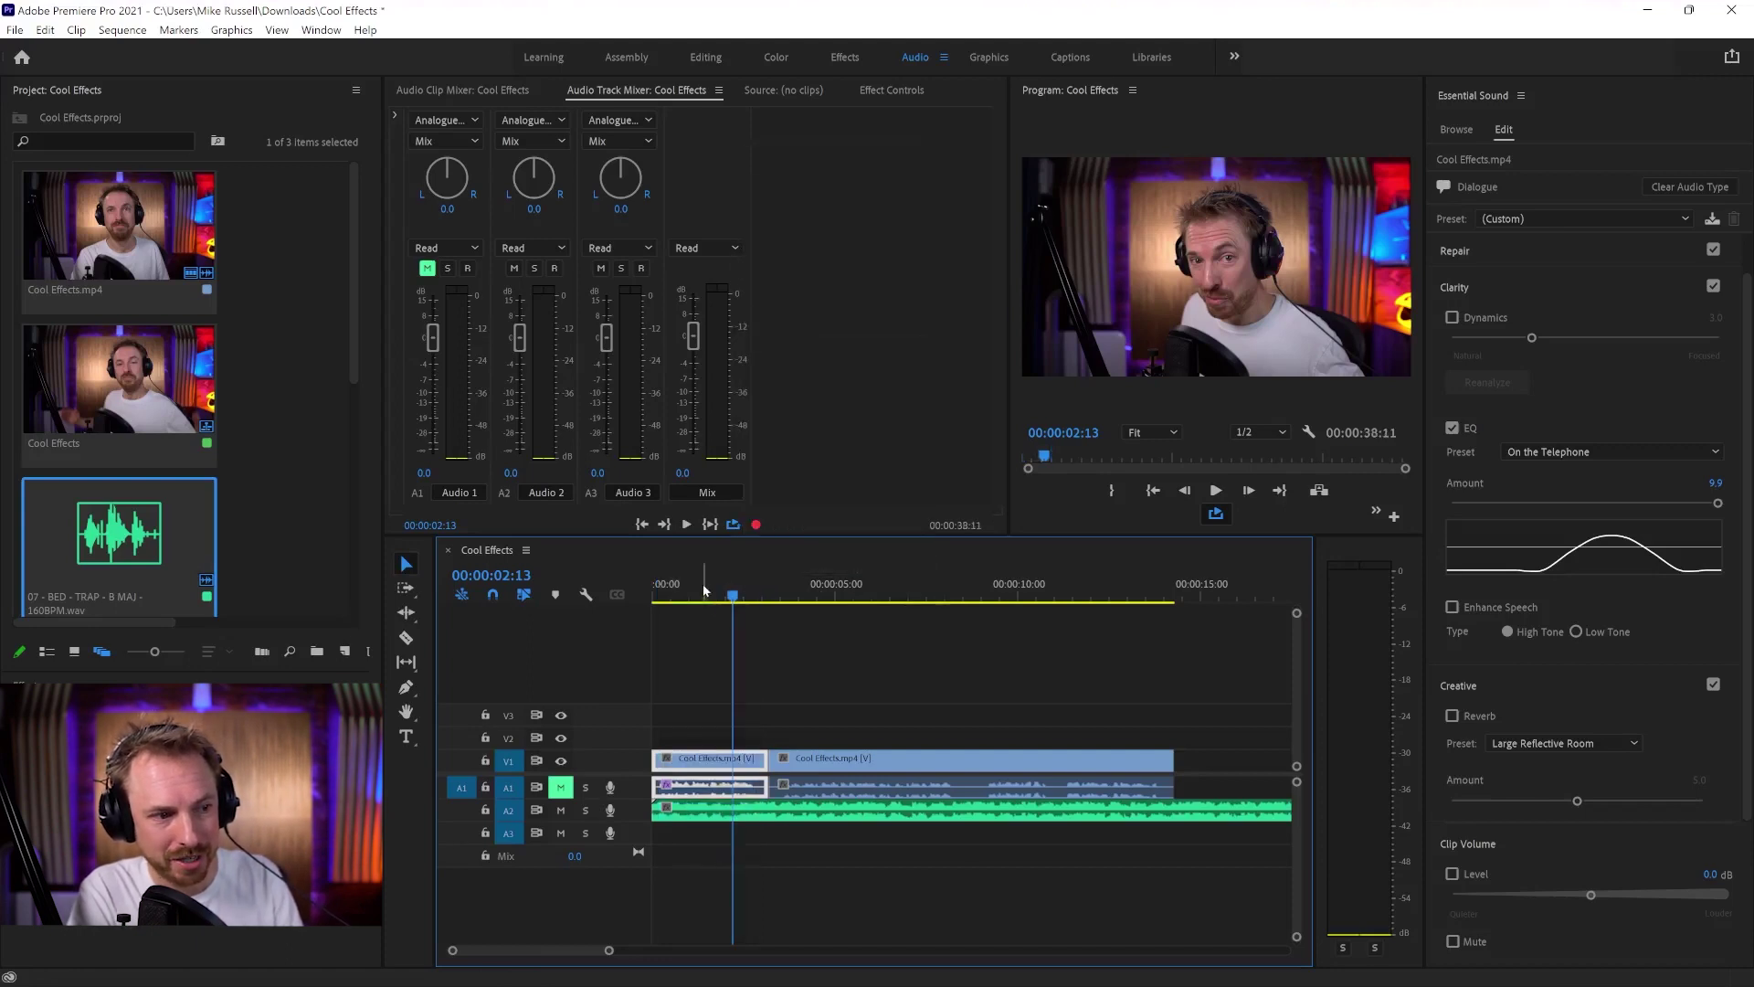
{"action": "key", "text": "space"}
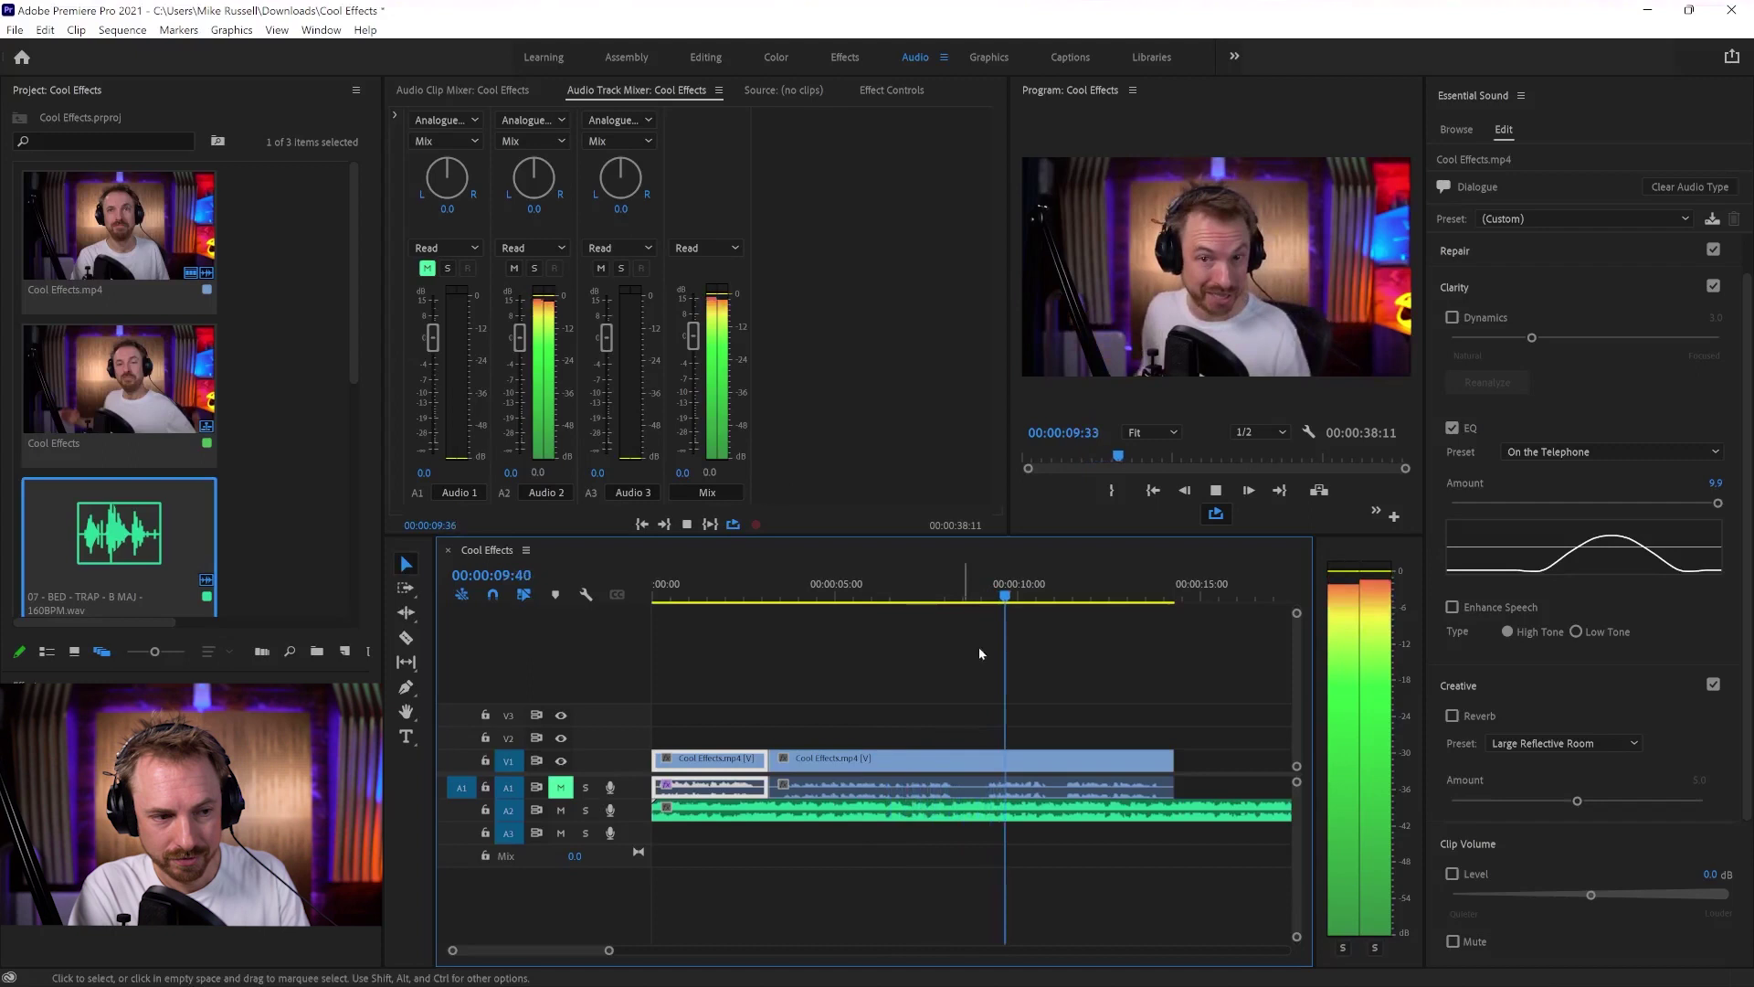
{"action": "left_click", "coordinate": [885, 626]}
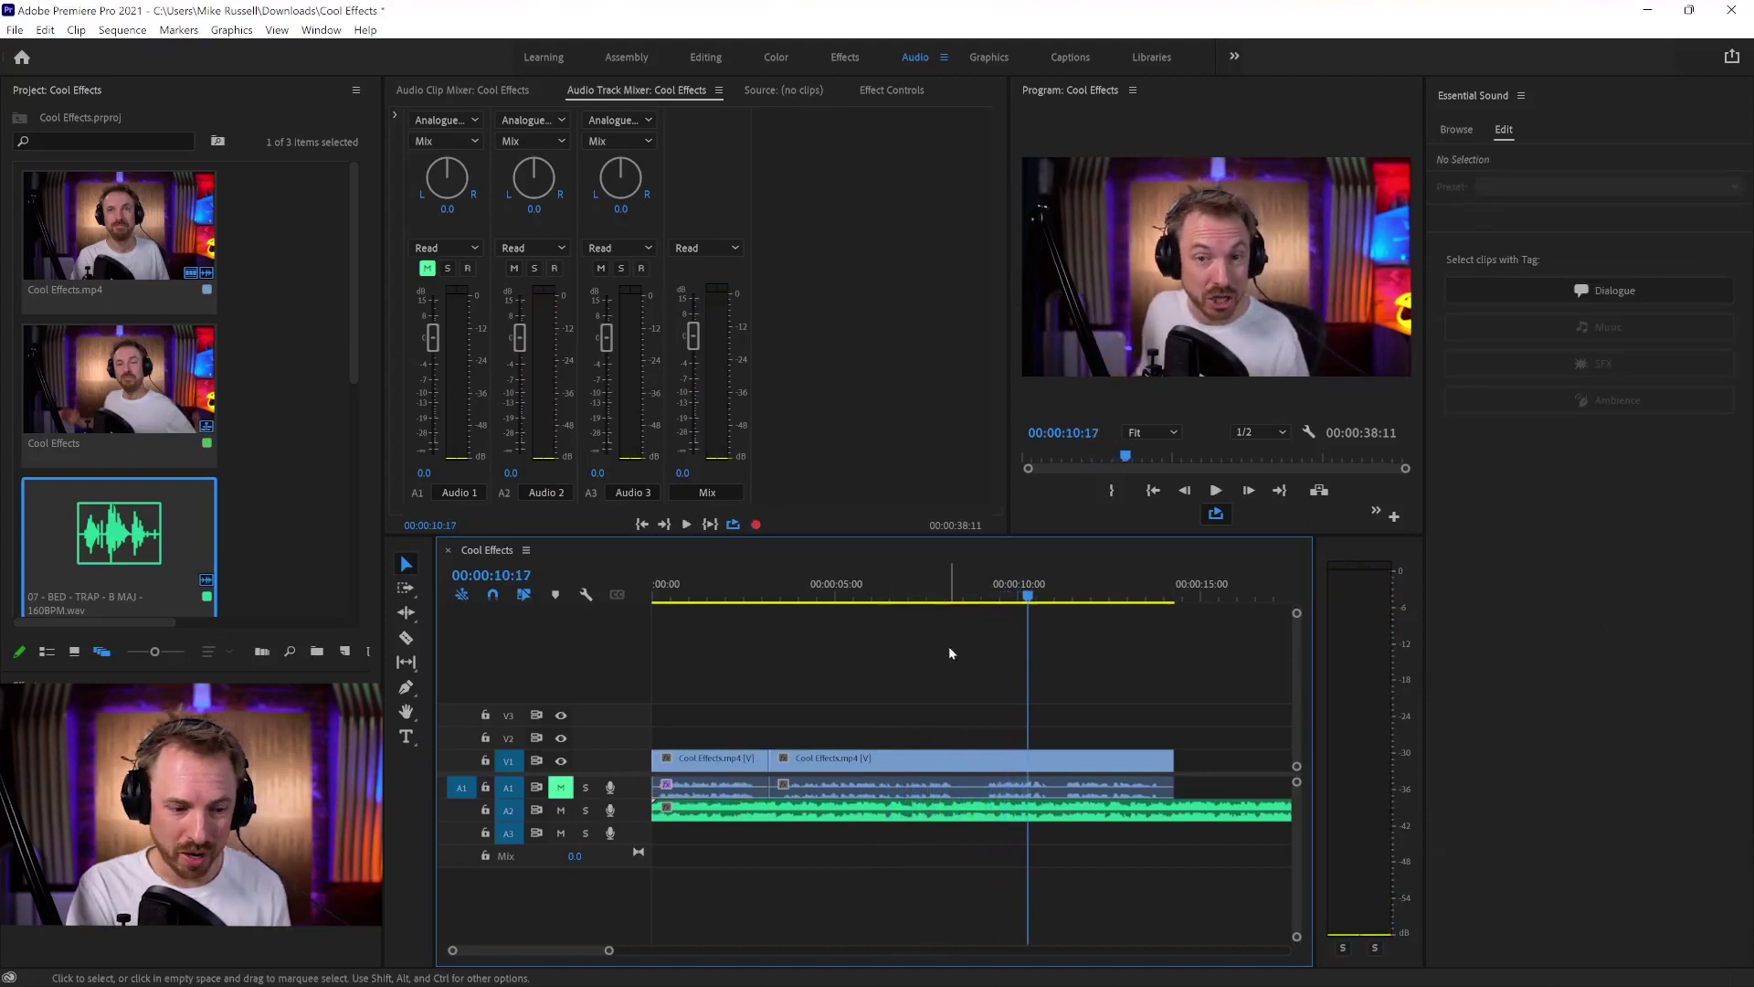
{"action": "key", "text": "minus"}
{"action": "key", "text": "minus"}
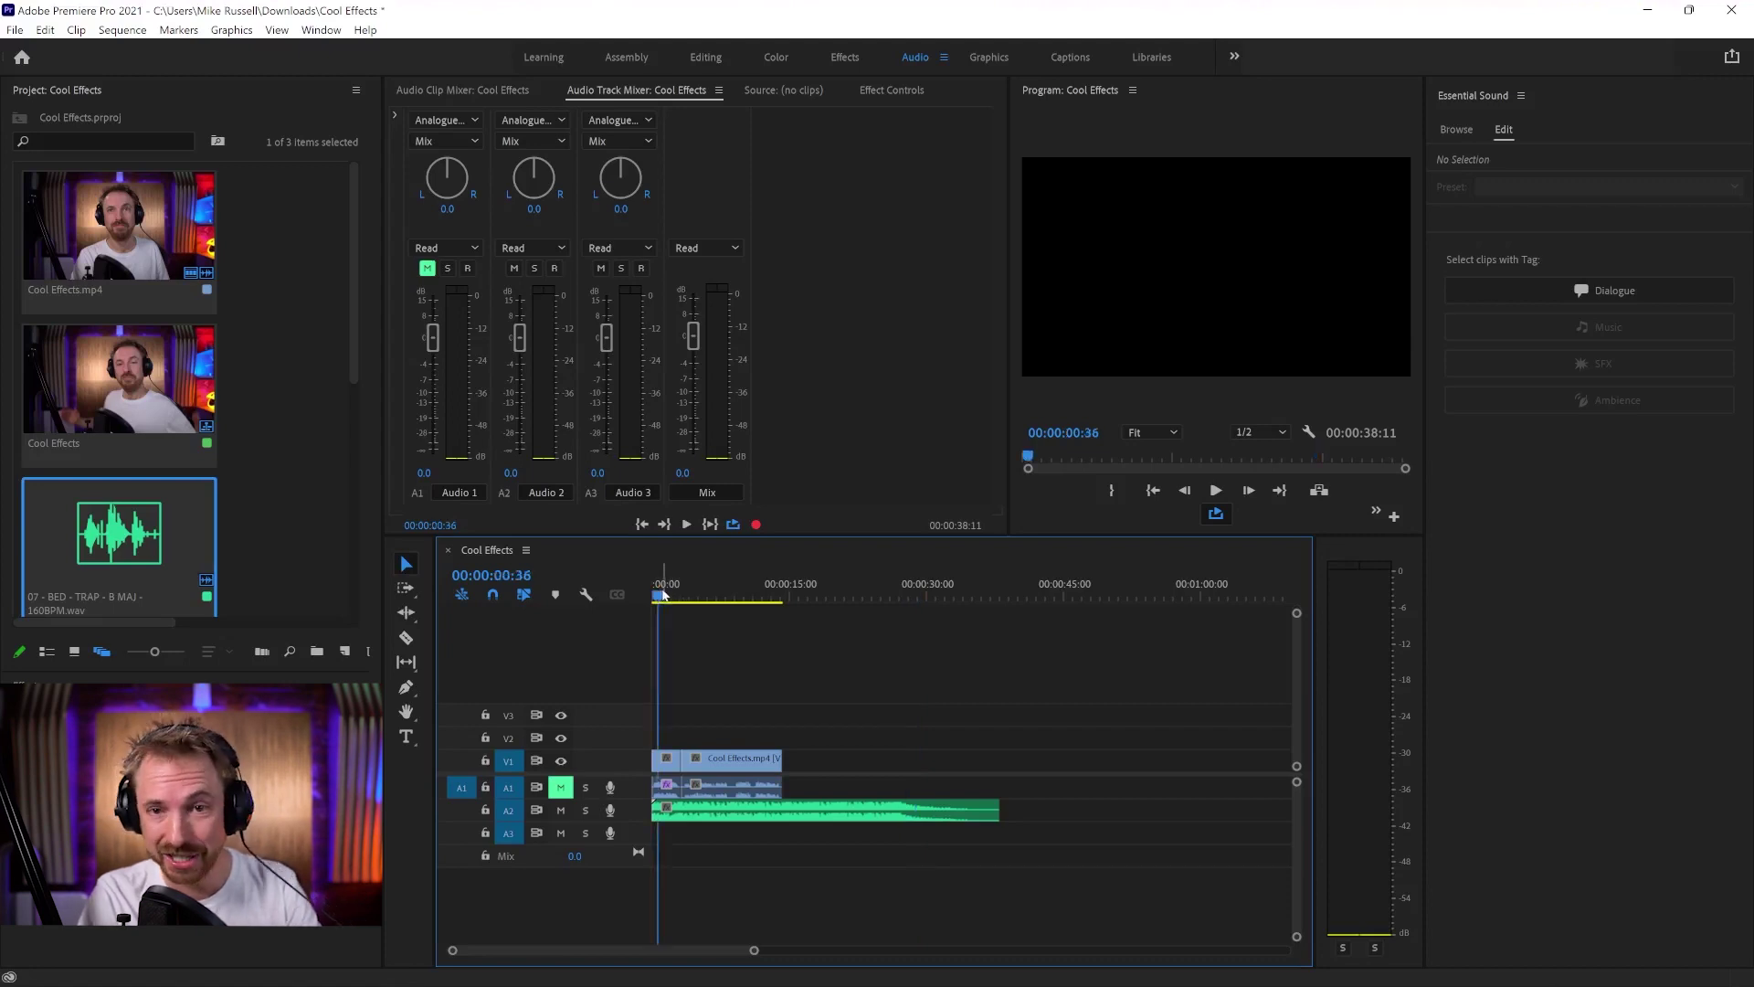
{"action": "key", "text": "equal"}
{"action": "key", "text": "equal"}
{"action": "left_click_drag", "start_coordinate": [666, 594], "coordinate": [655, 598]}
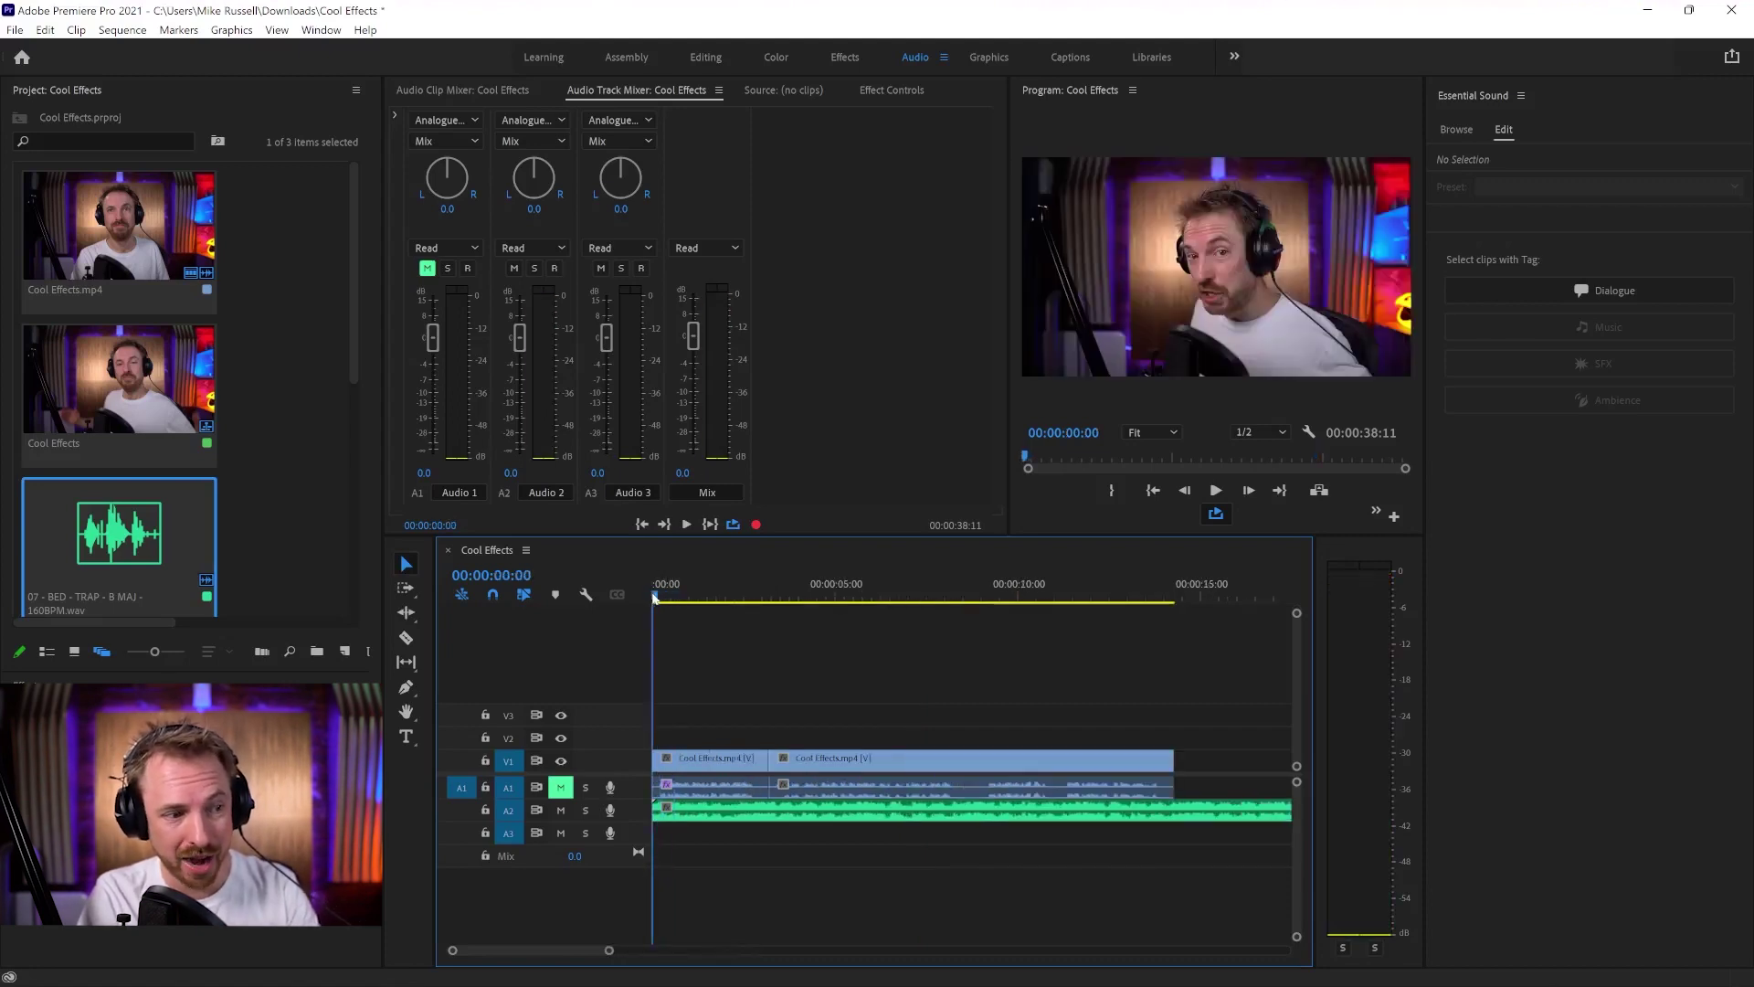
{"action": "key", "text": "space"}
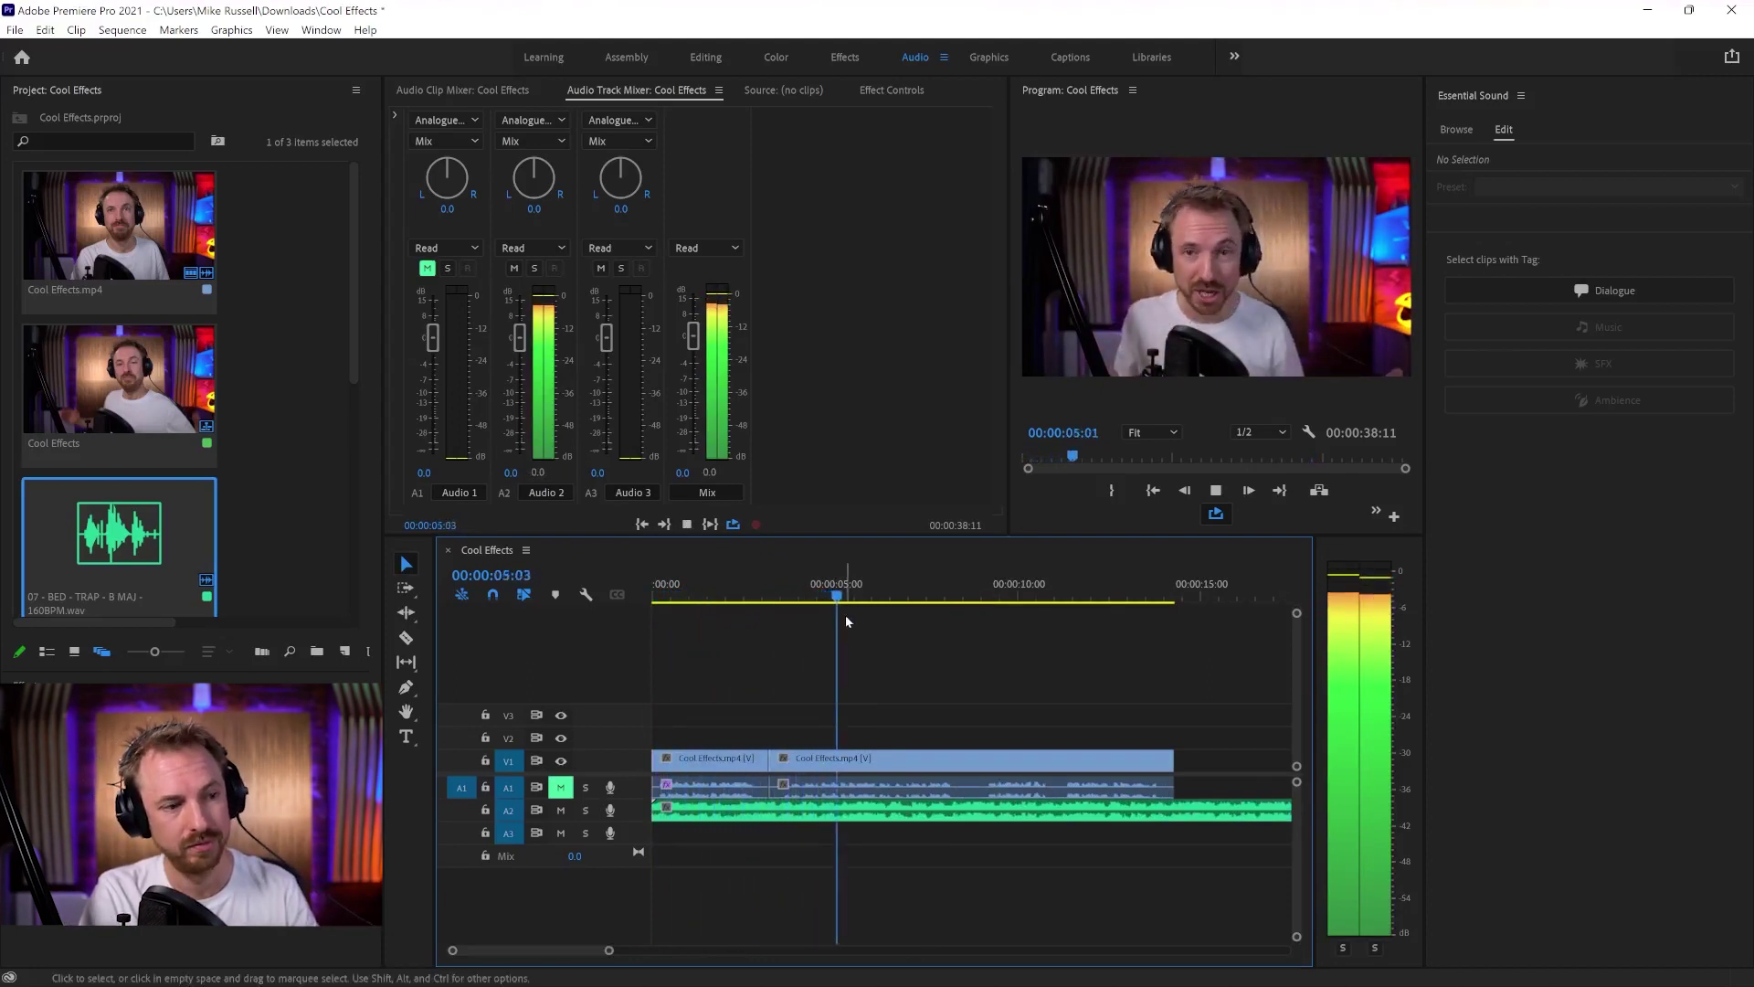
{"action": "key", "text": "space"}
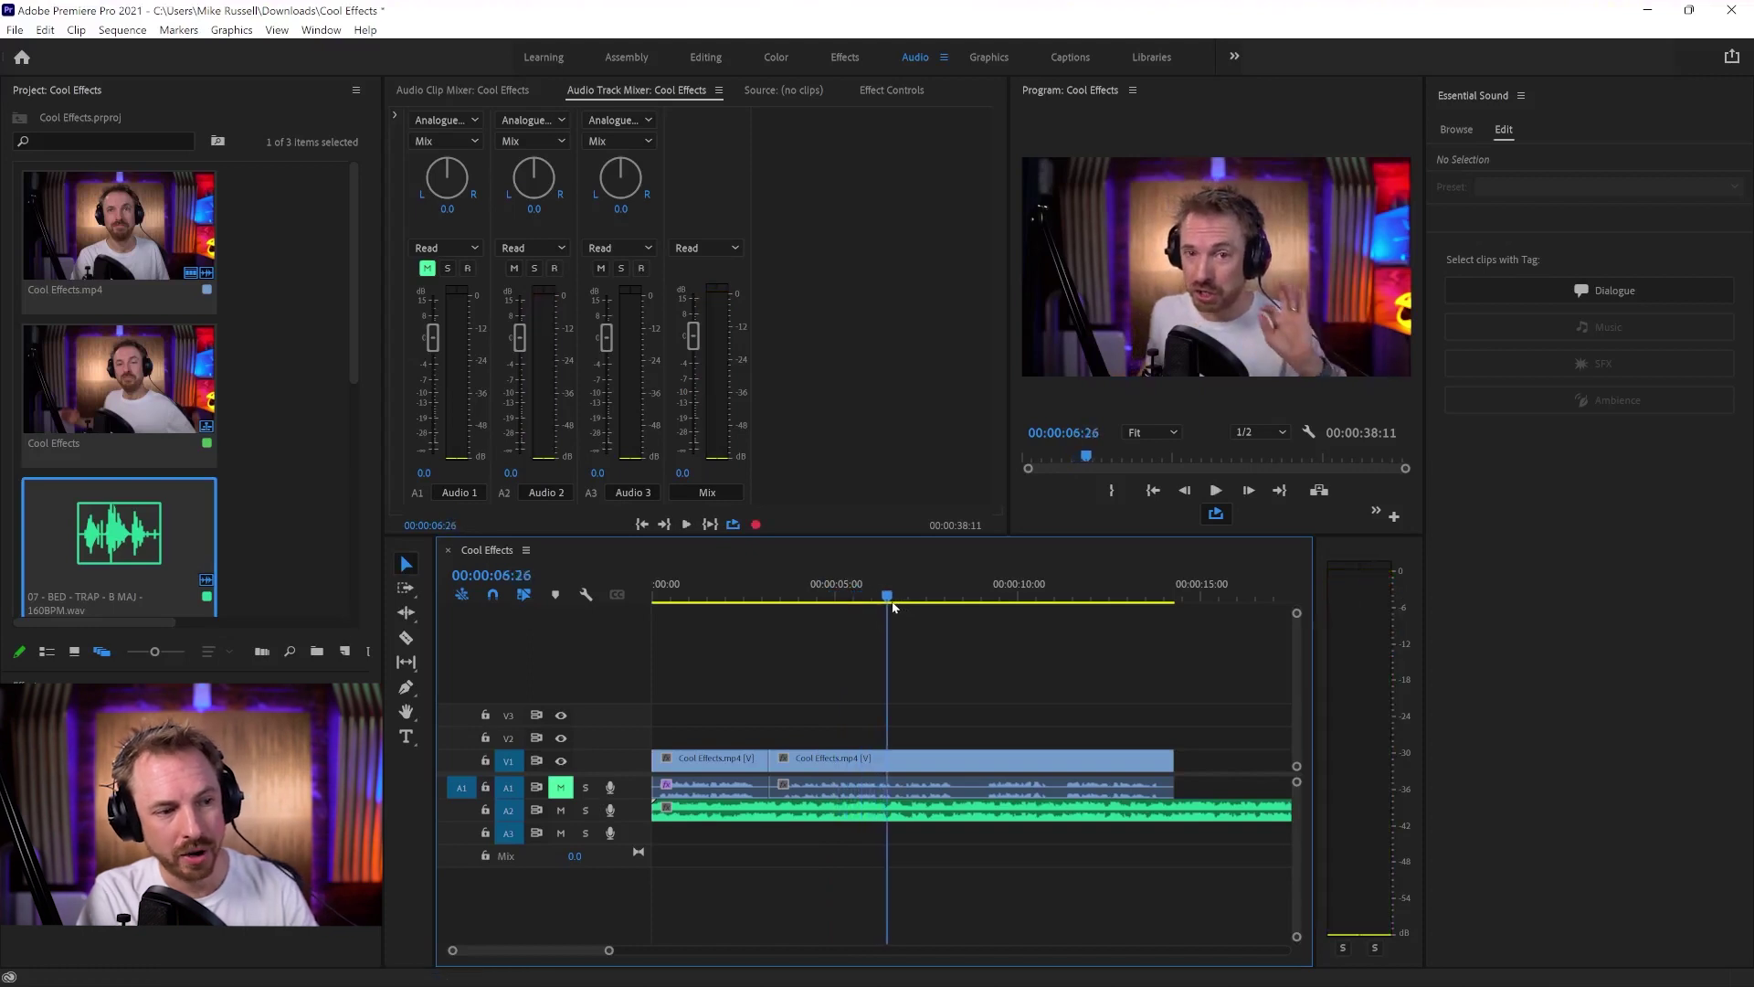
{"action": "key", "text": "equal"}
{"action": "key", "text": "equal"}
{"action": "key", "text": "equal"}
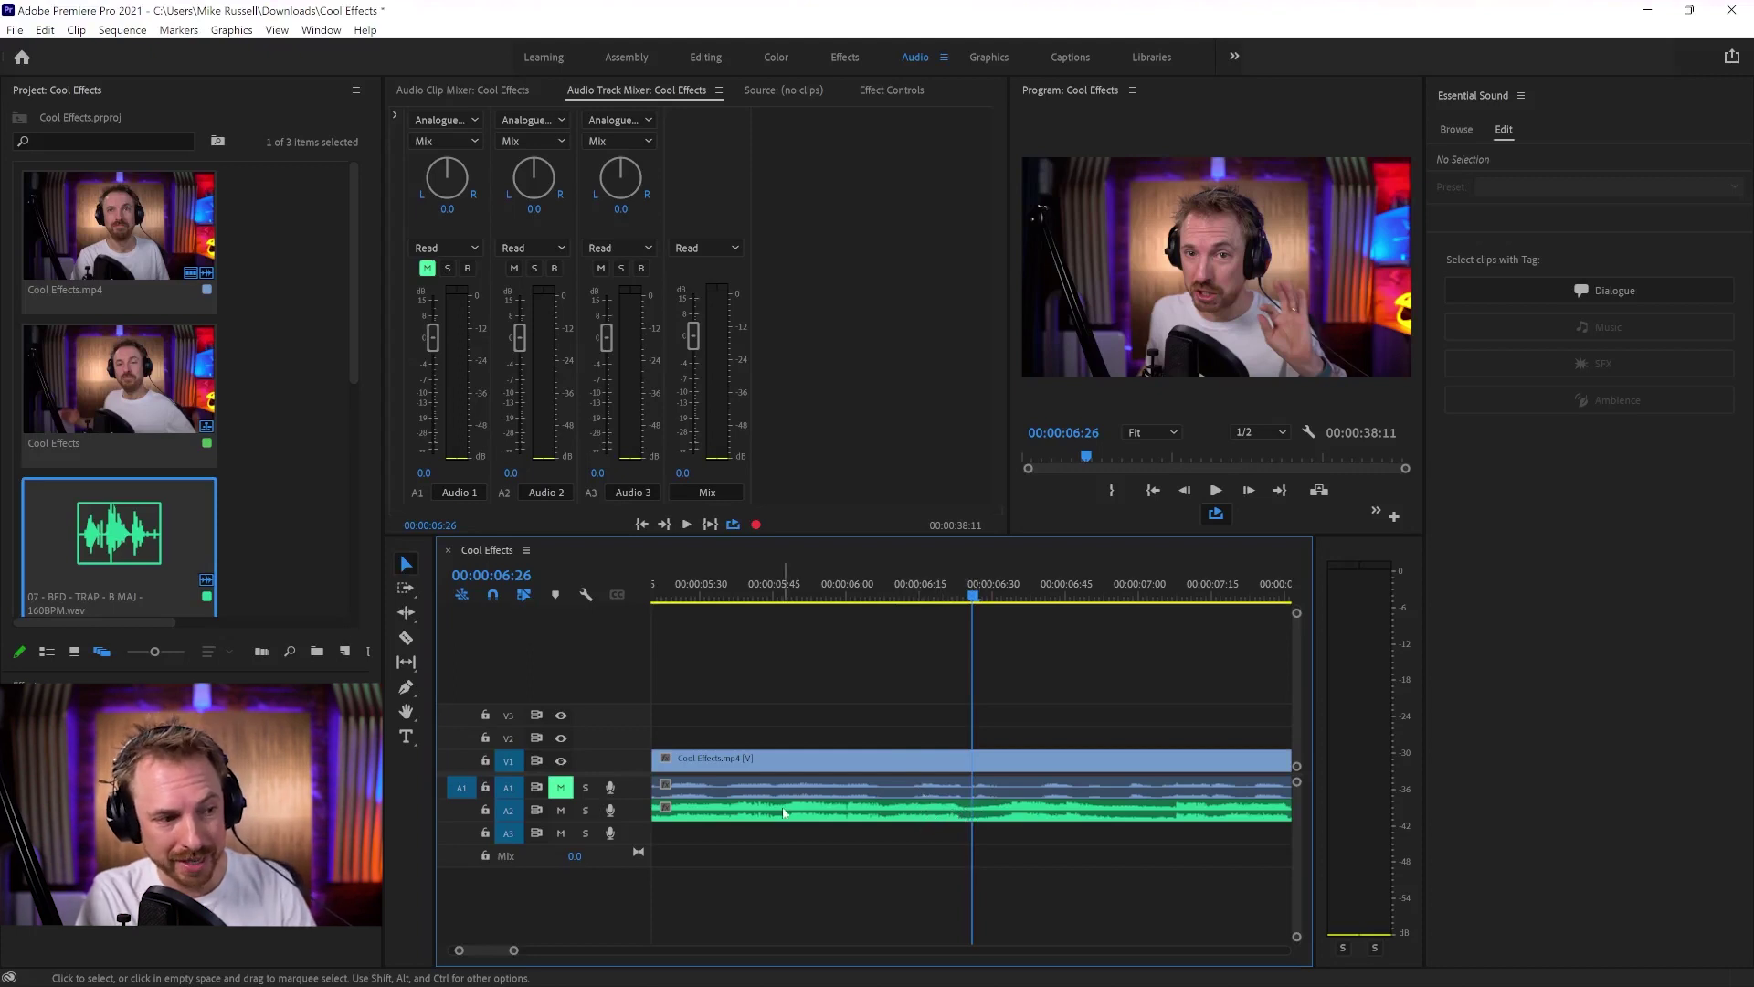
Step: Alt-drag a copy of the A2 music bed onto track A3 and solo A3
{"action": "left_click", "coordinate": [907, 813]}
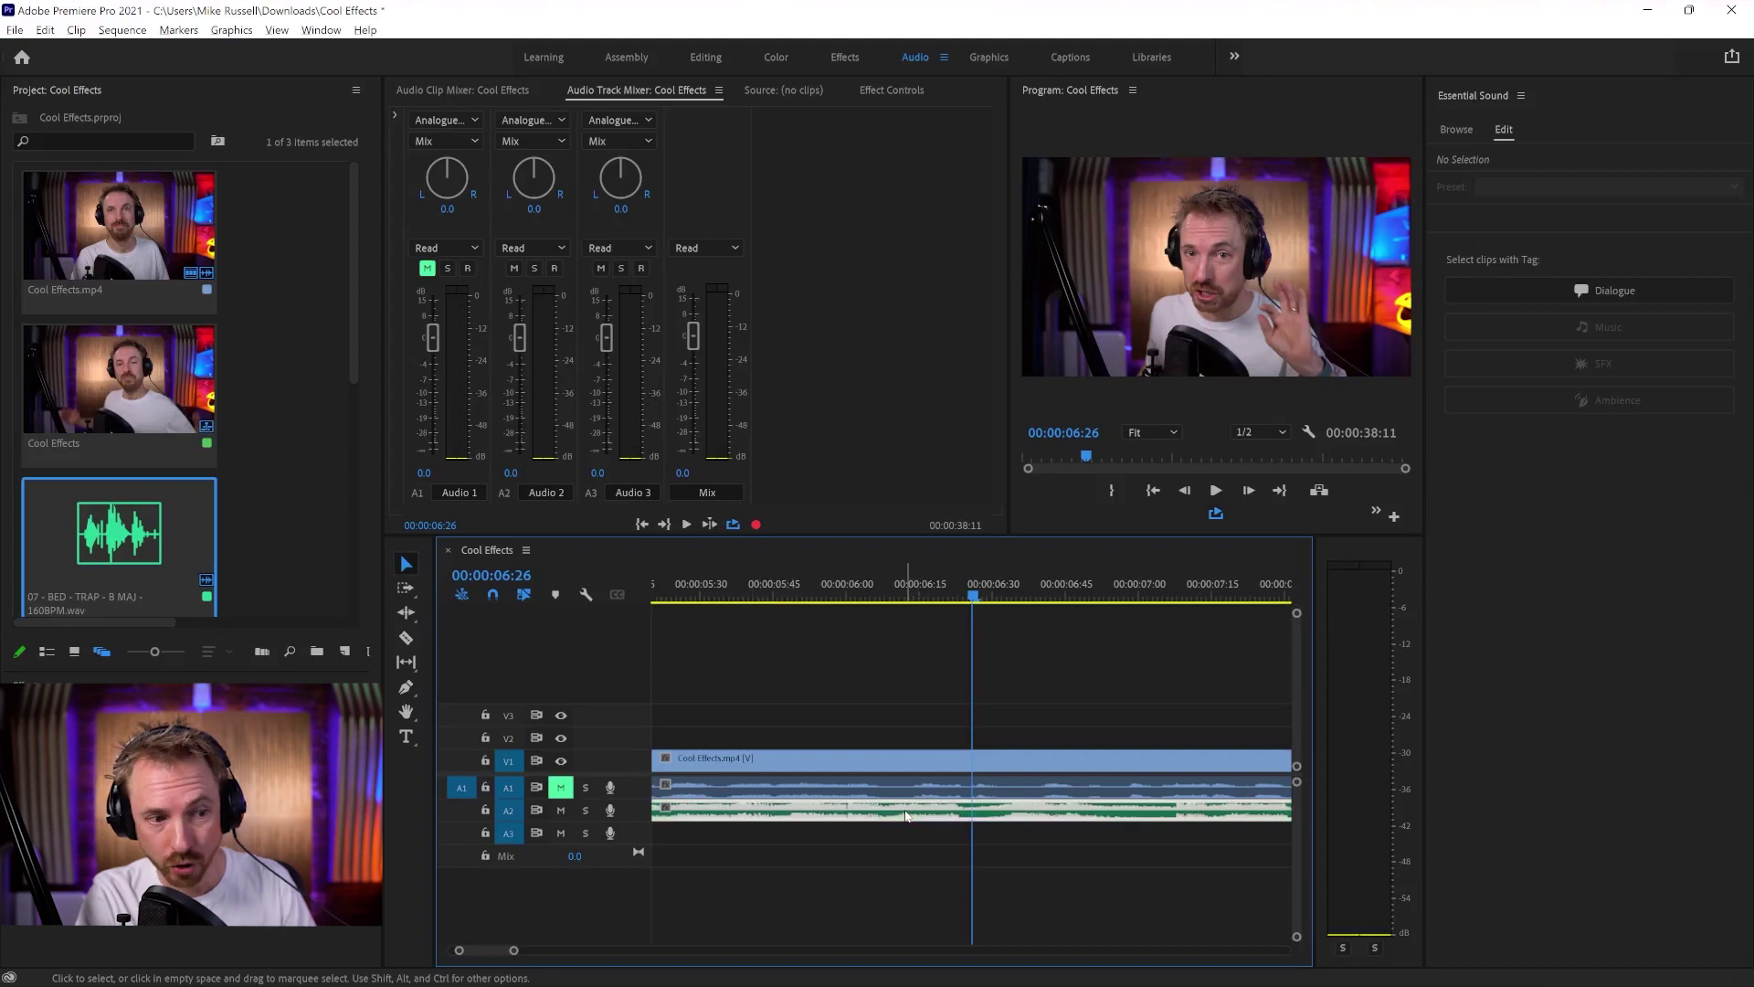
{"action": "left_click_drag", "start_coordinate": [907, 815], "coordinate": [911, 835]}
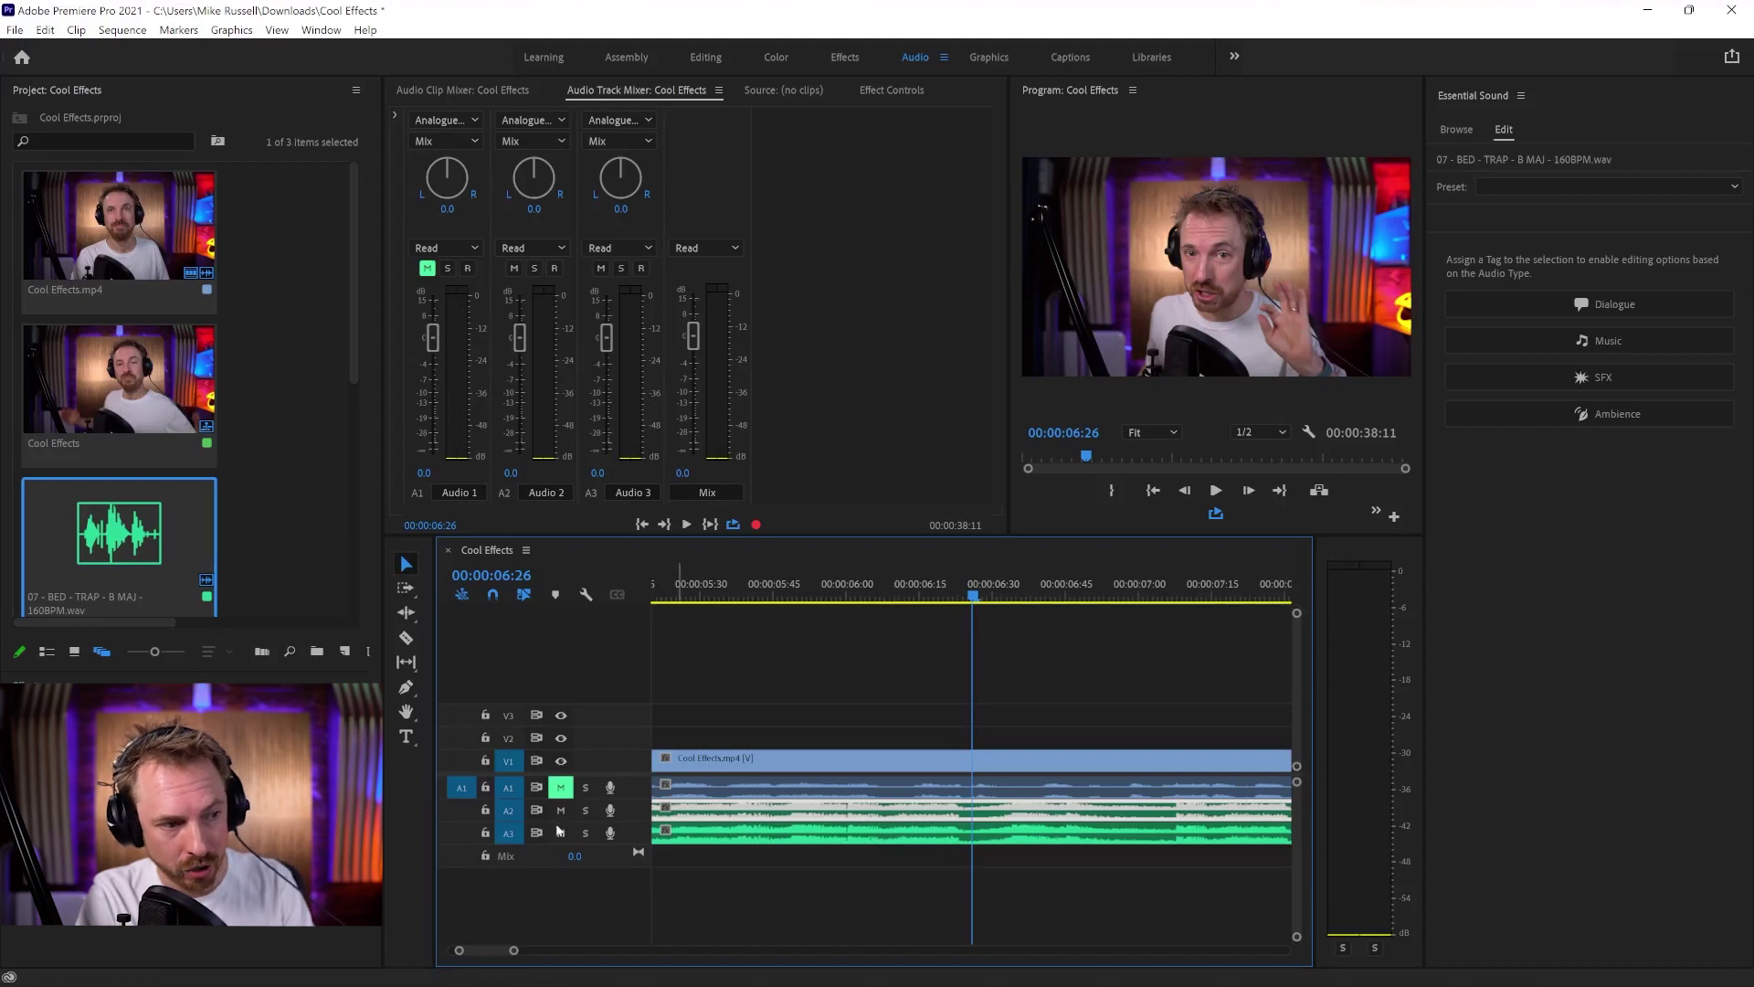
{"action": "left_click", "coordinate": [586, 835]}
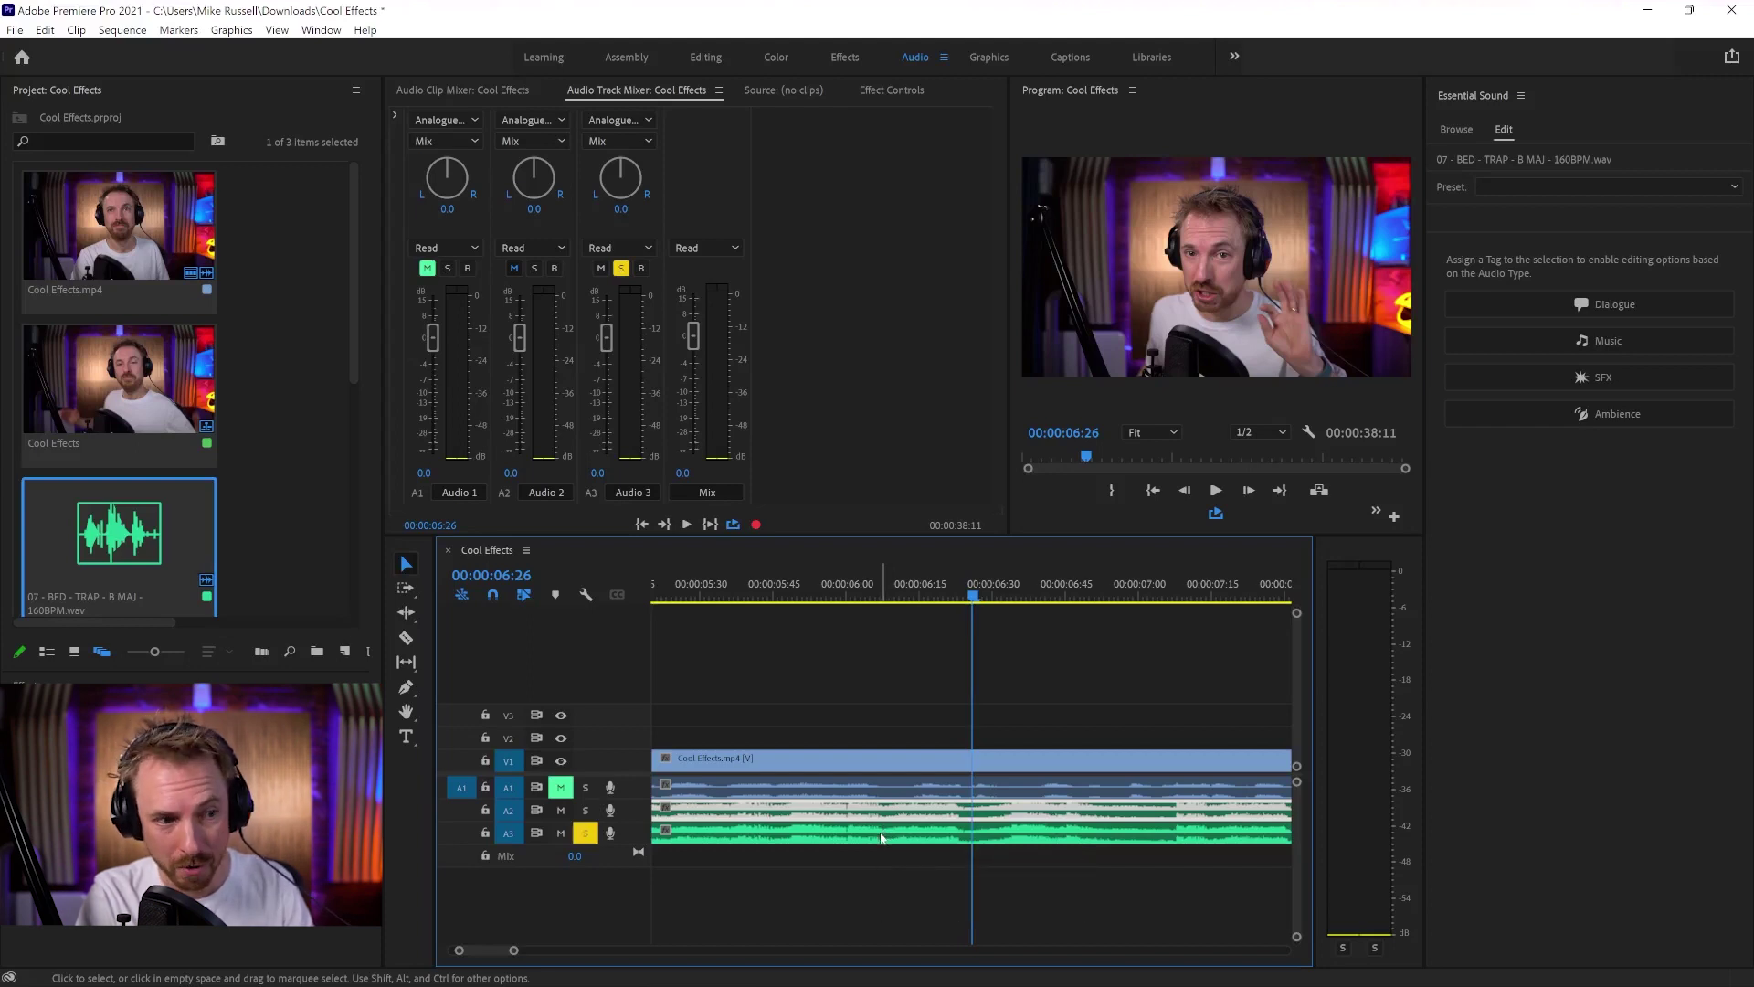
Step: Razor-split the A3 music copy near 6 seconds and delete the left piece
{"action": "key", "text": "c"}
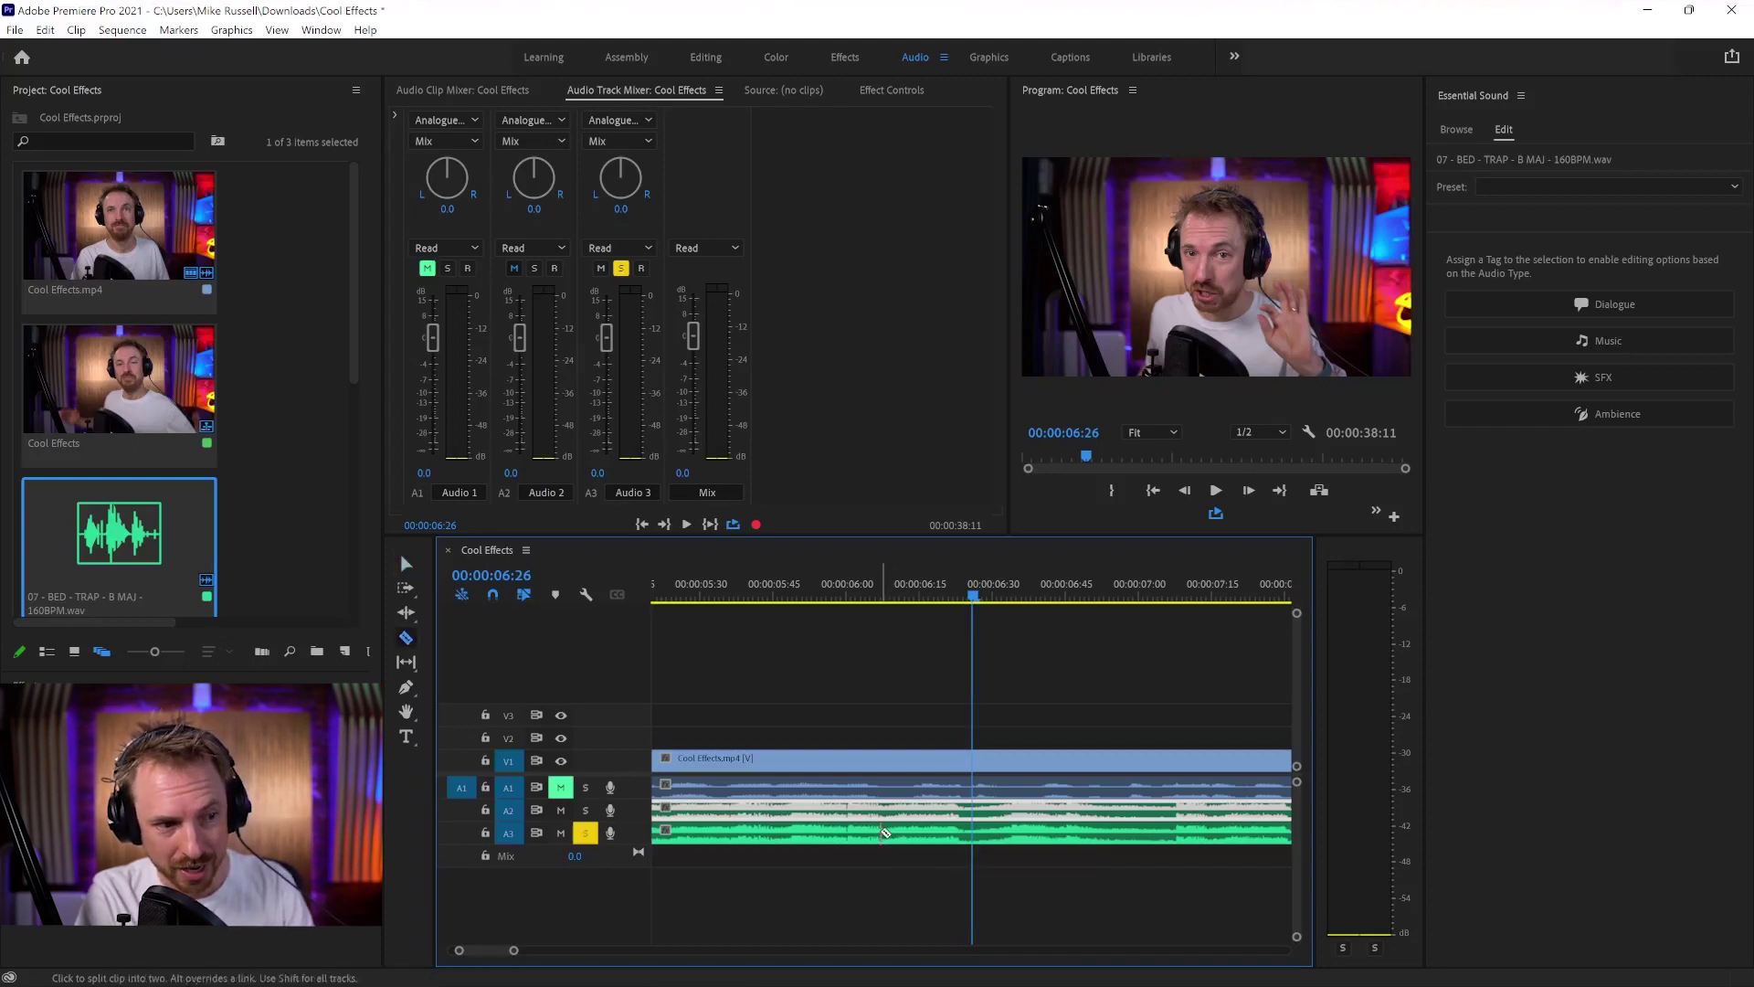
{"action": "left_click", "coordinate": [879, 833]}
{"action": "key", "text": "v"}
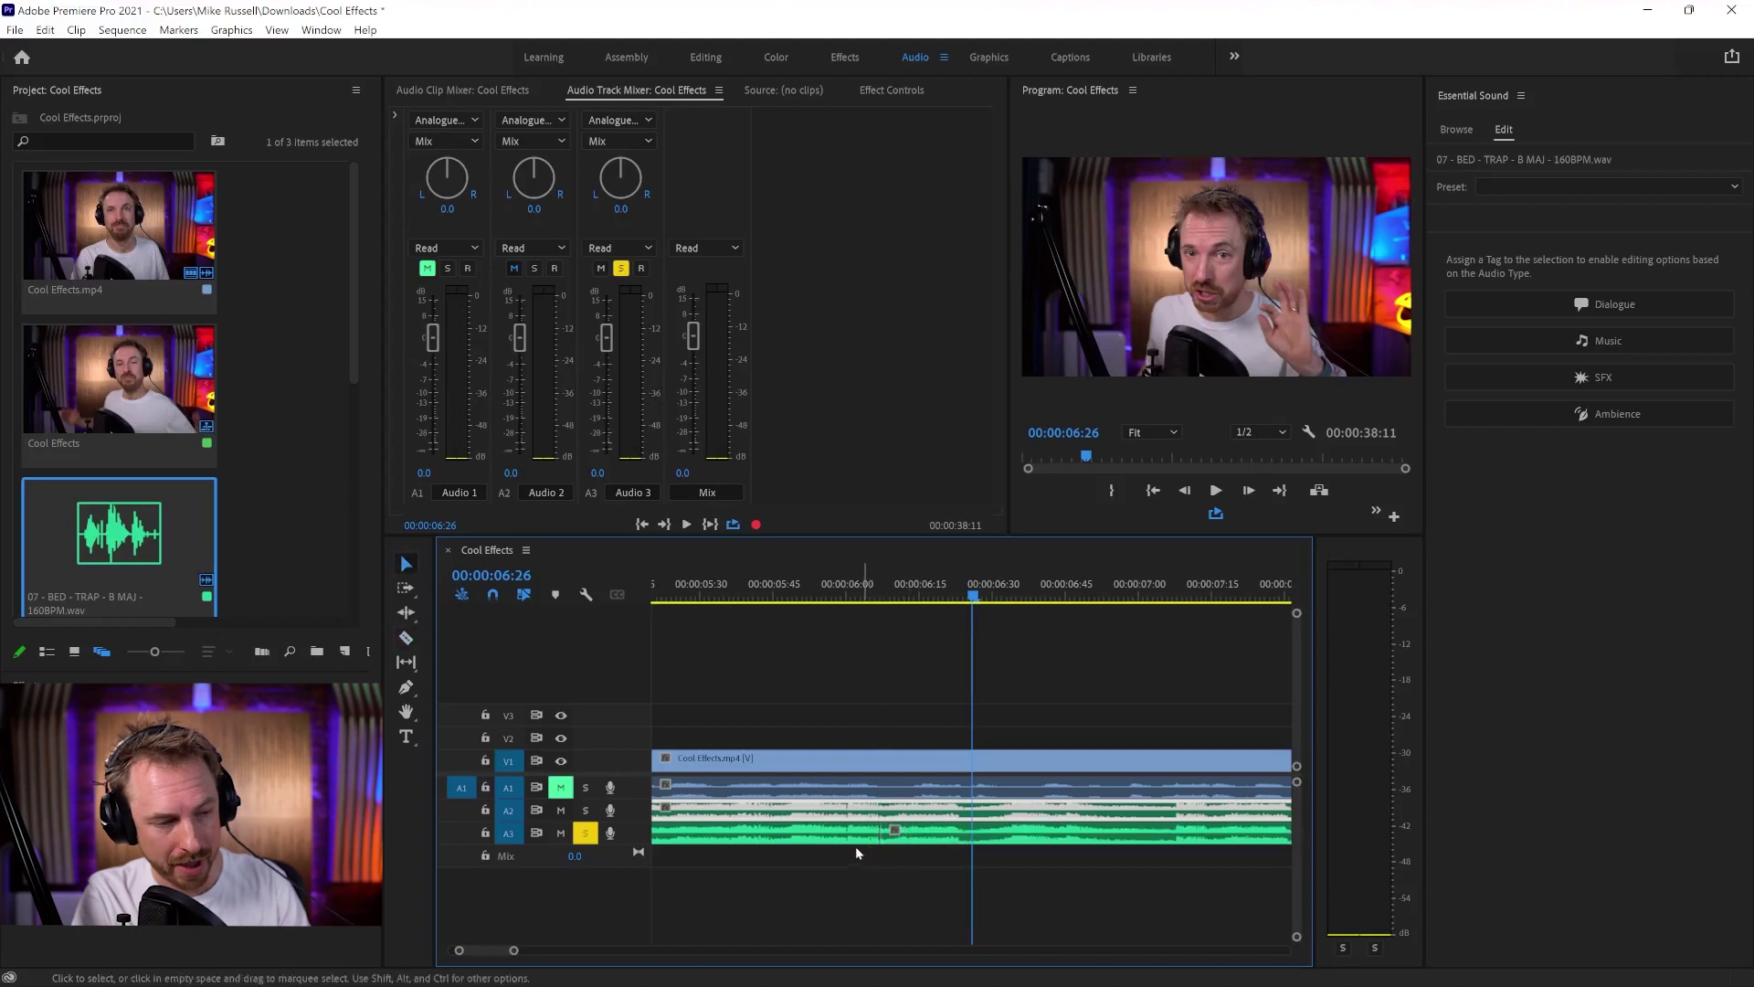
{"action": "left_click", "coordinate": [849, 841]}
{"action": "key", "text": "Delete"}
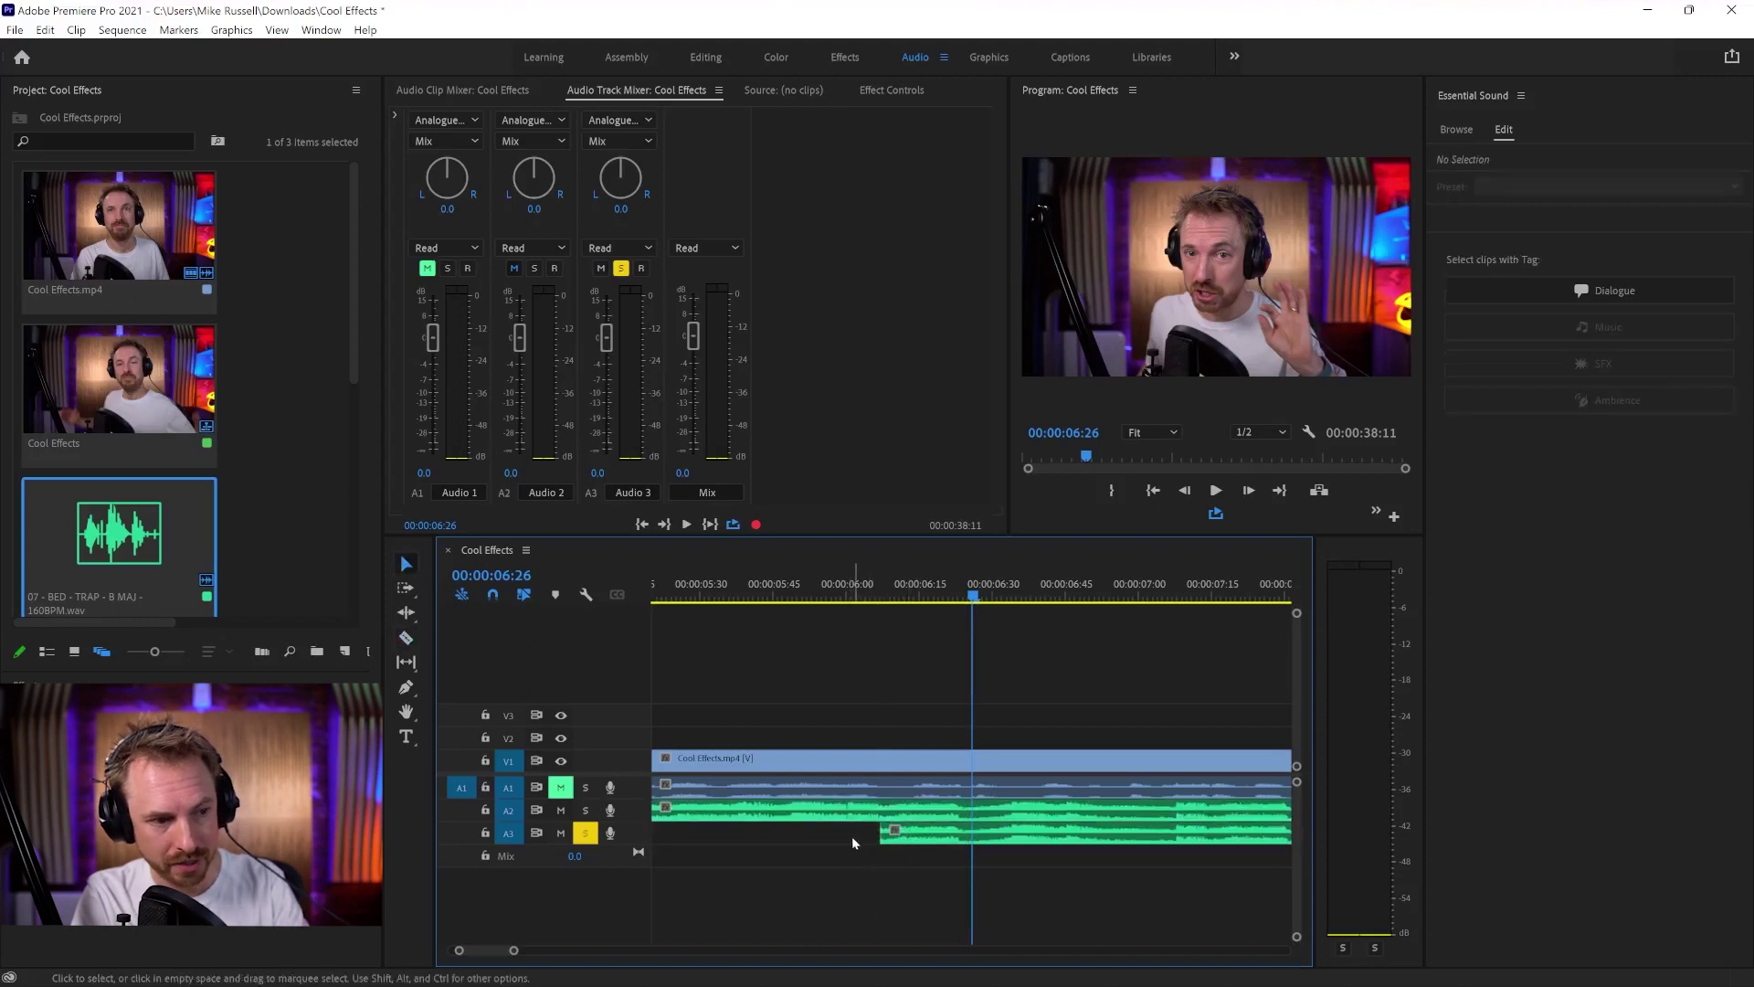
Step: Play back the cut from around 05:58 to check it
{"action": "left_click", "coordinate": [828, 579]}
{"action": "key", "text": "space"}
{"action": "key", "text": "space"}
{"action": "key", "text": "minus"}
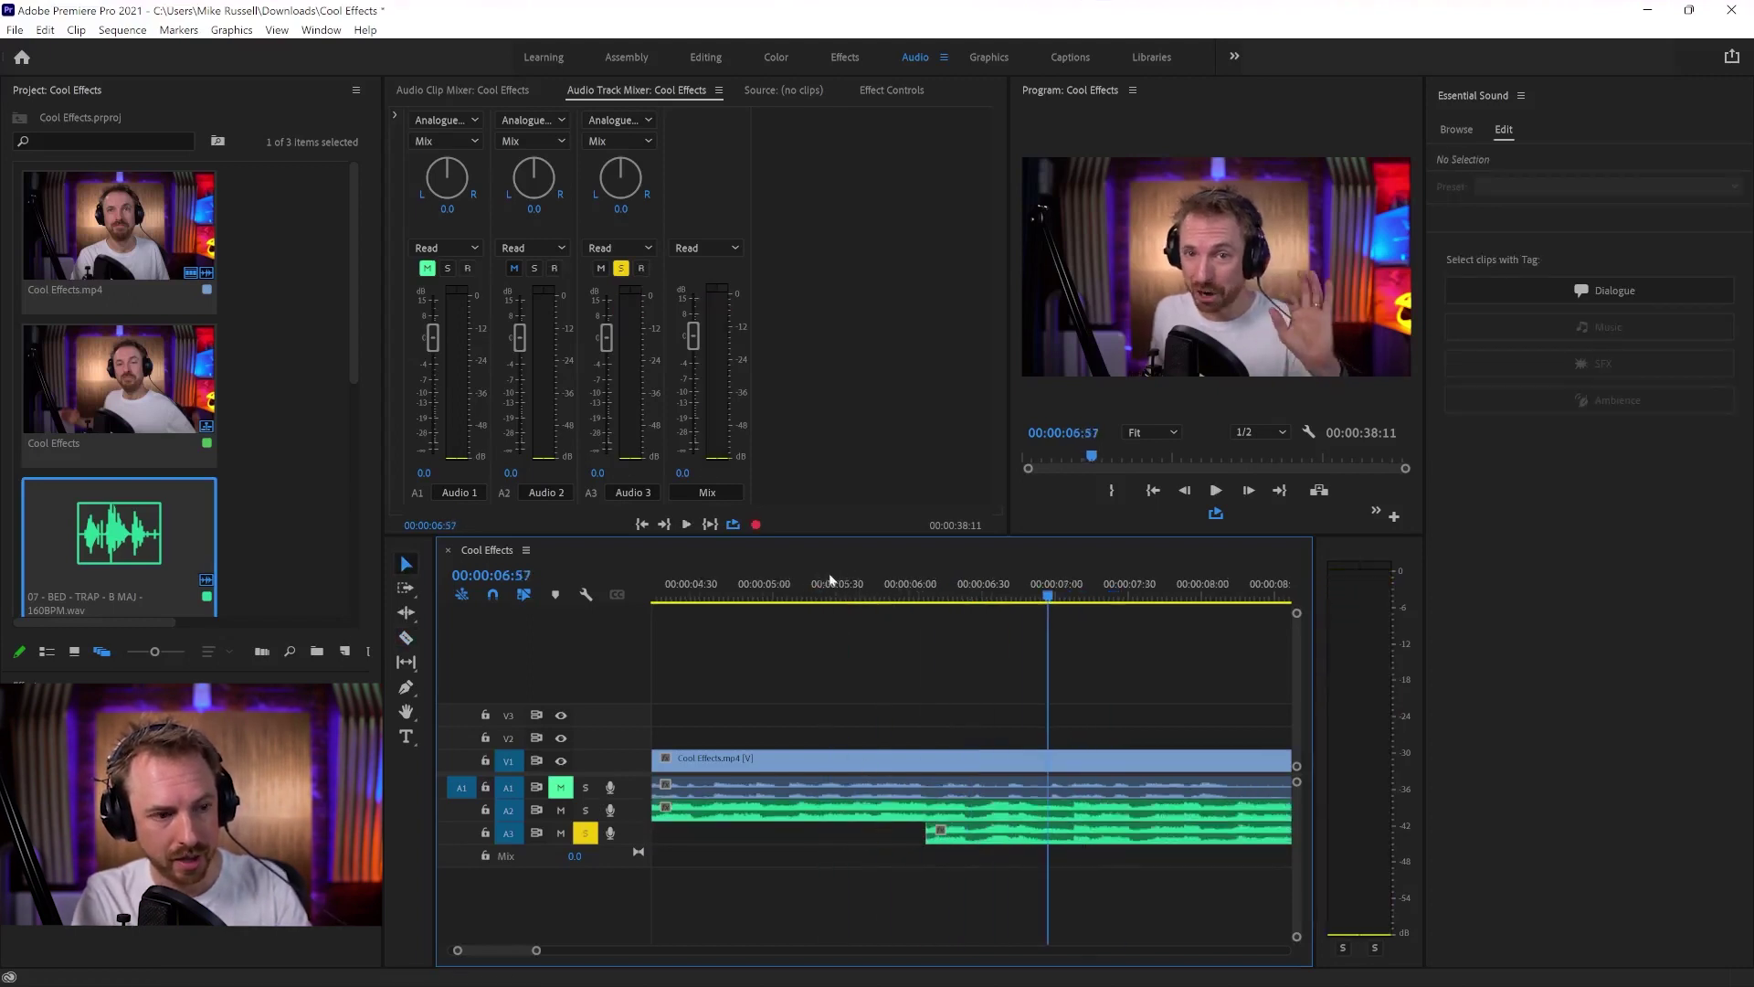
{"action": "left_click", "coordinate": [904, 579]}
{"action": "key", "text": "space"}
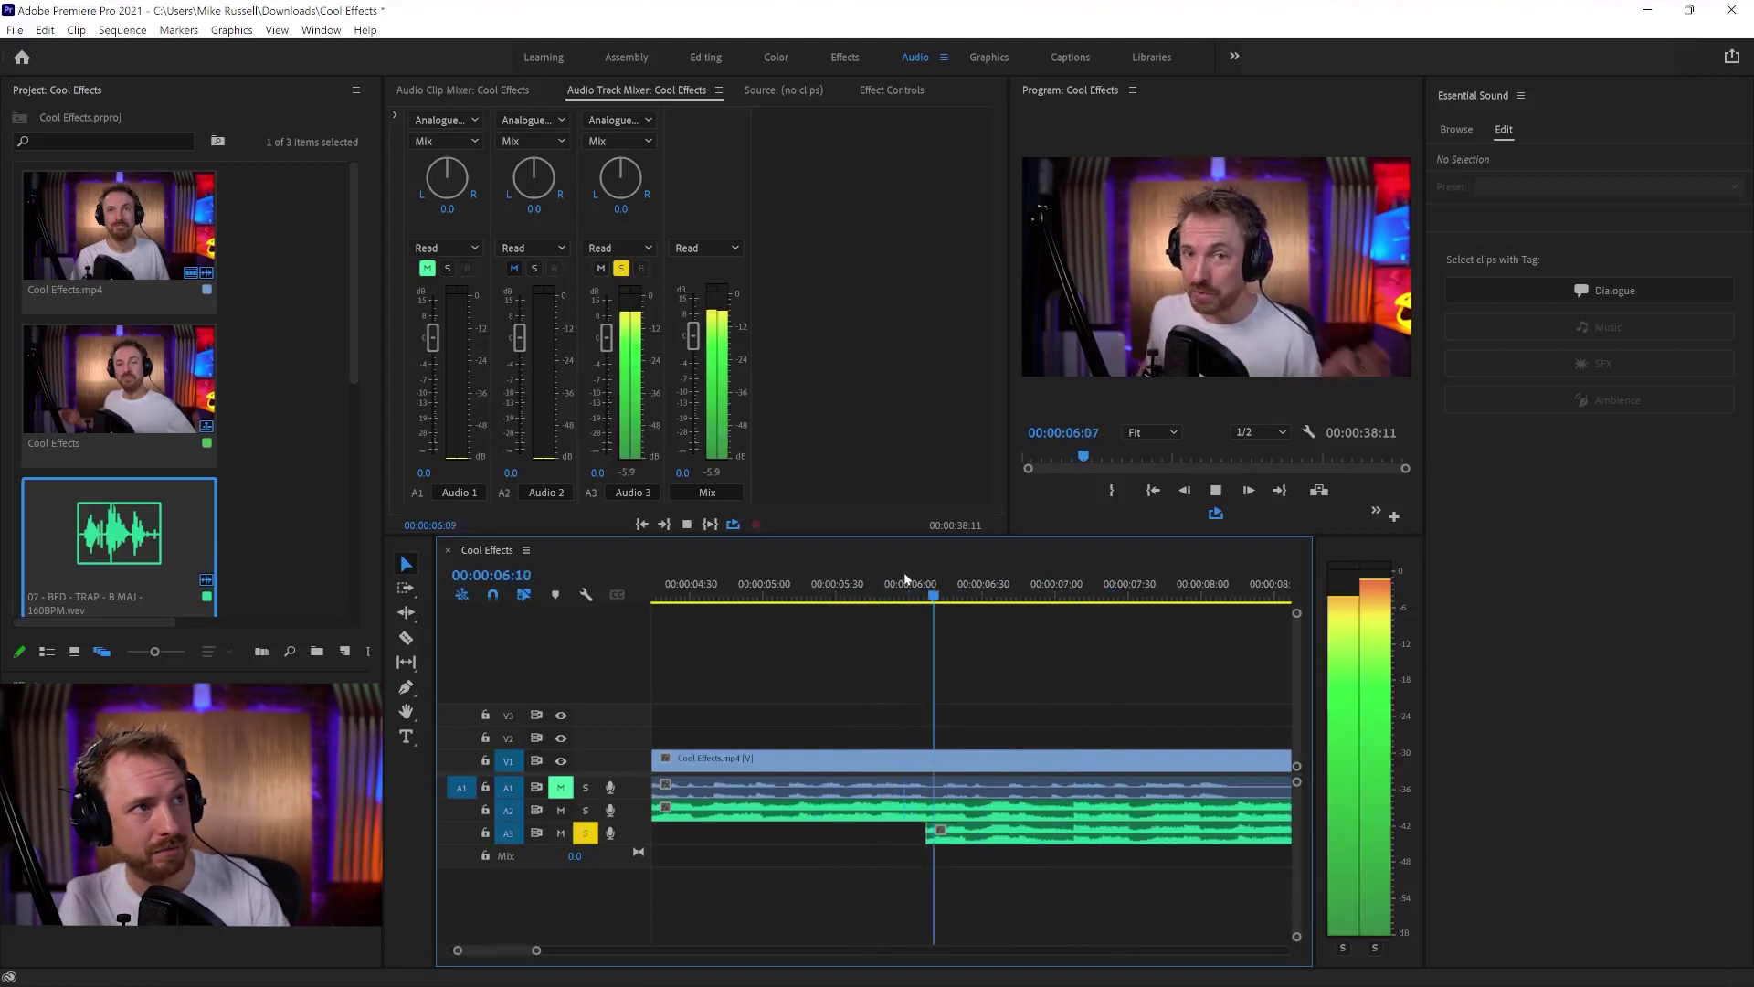
{"action": "left_click", "coordinate": [904, 574]}
{"action": "key", "text": "space"}
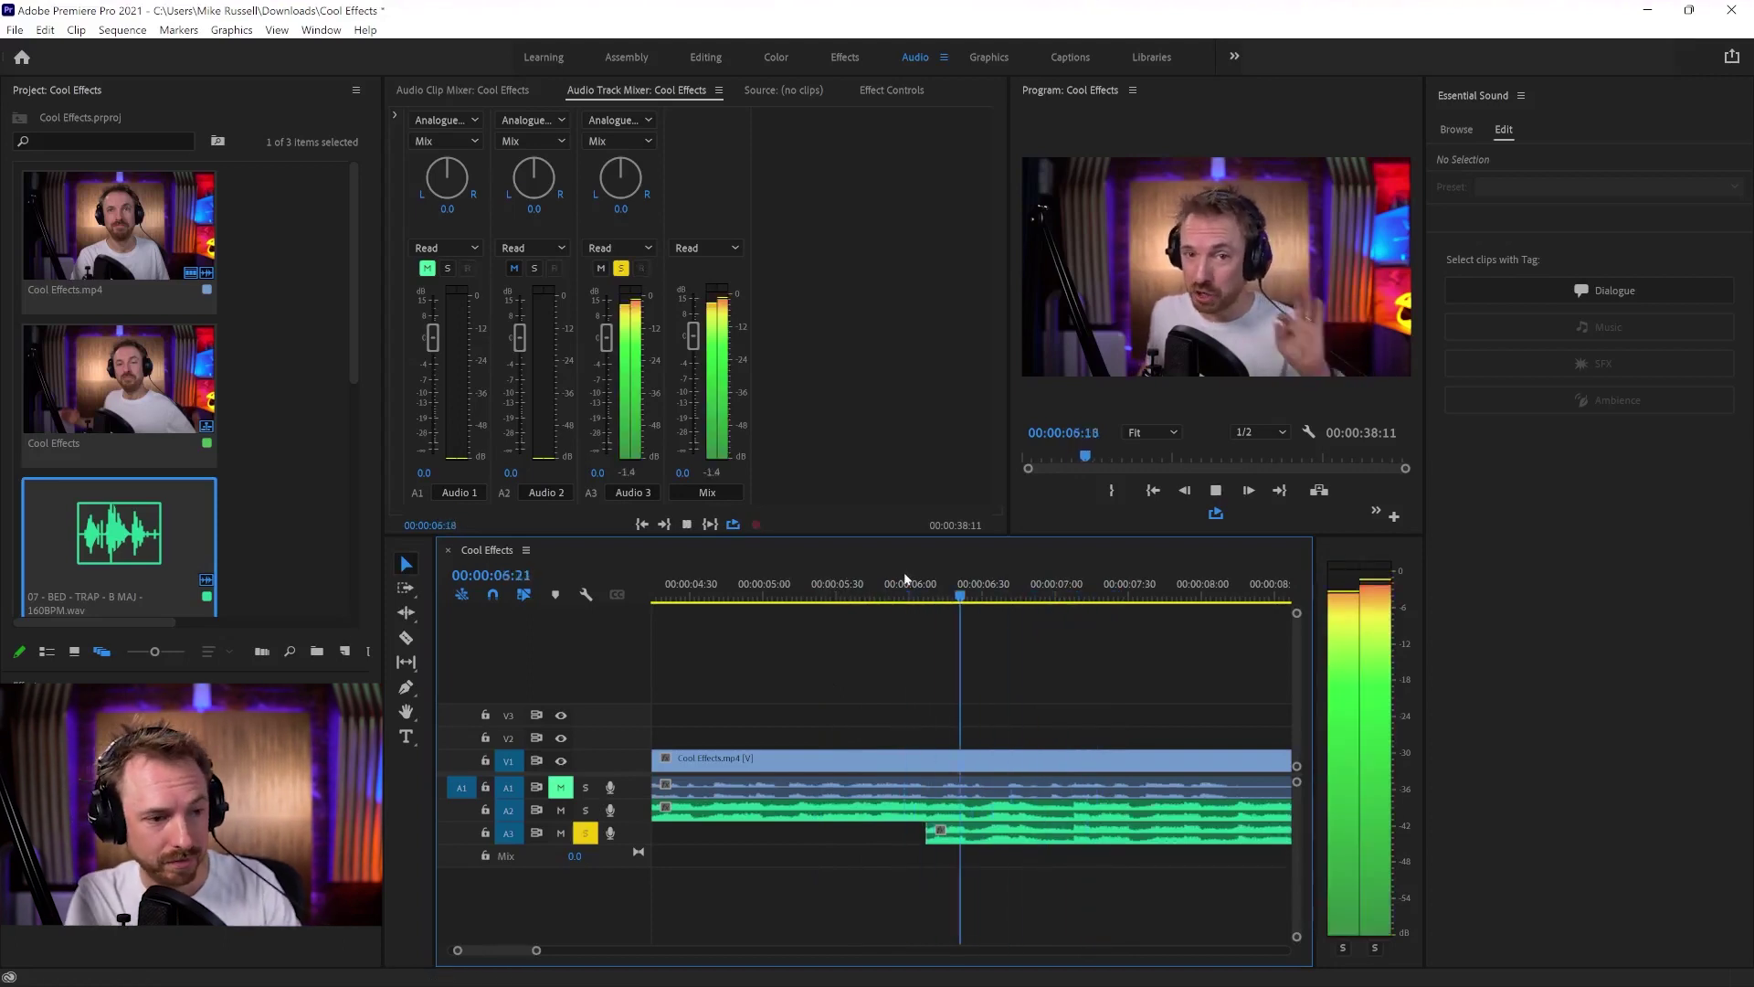
{"action": "key", "text": "space"}
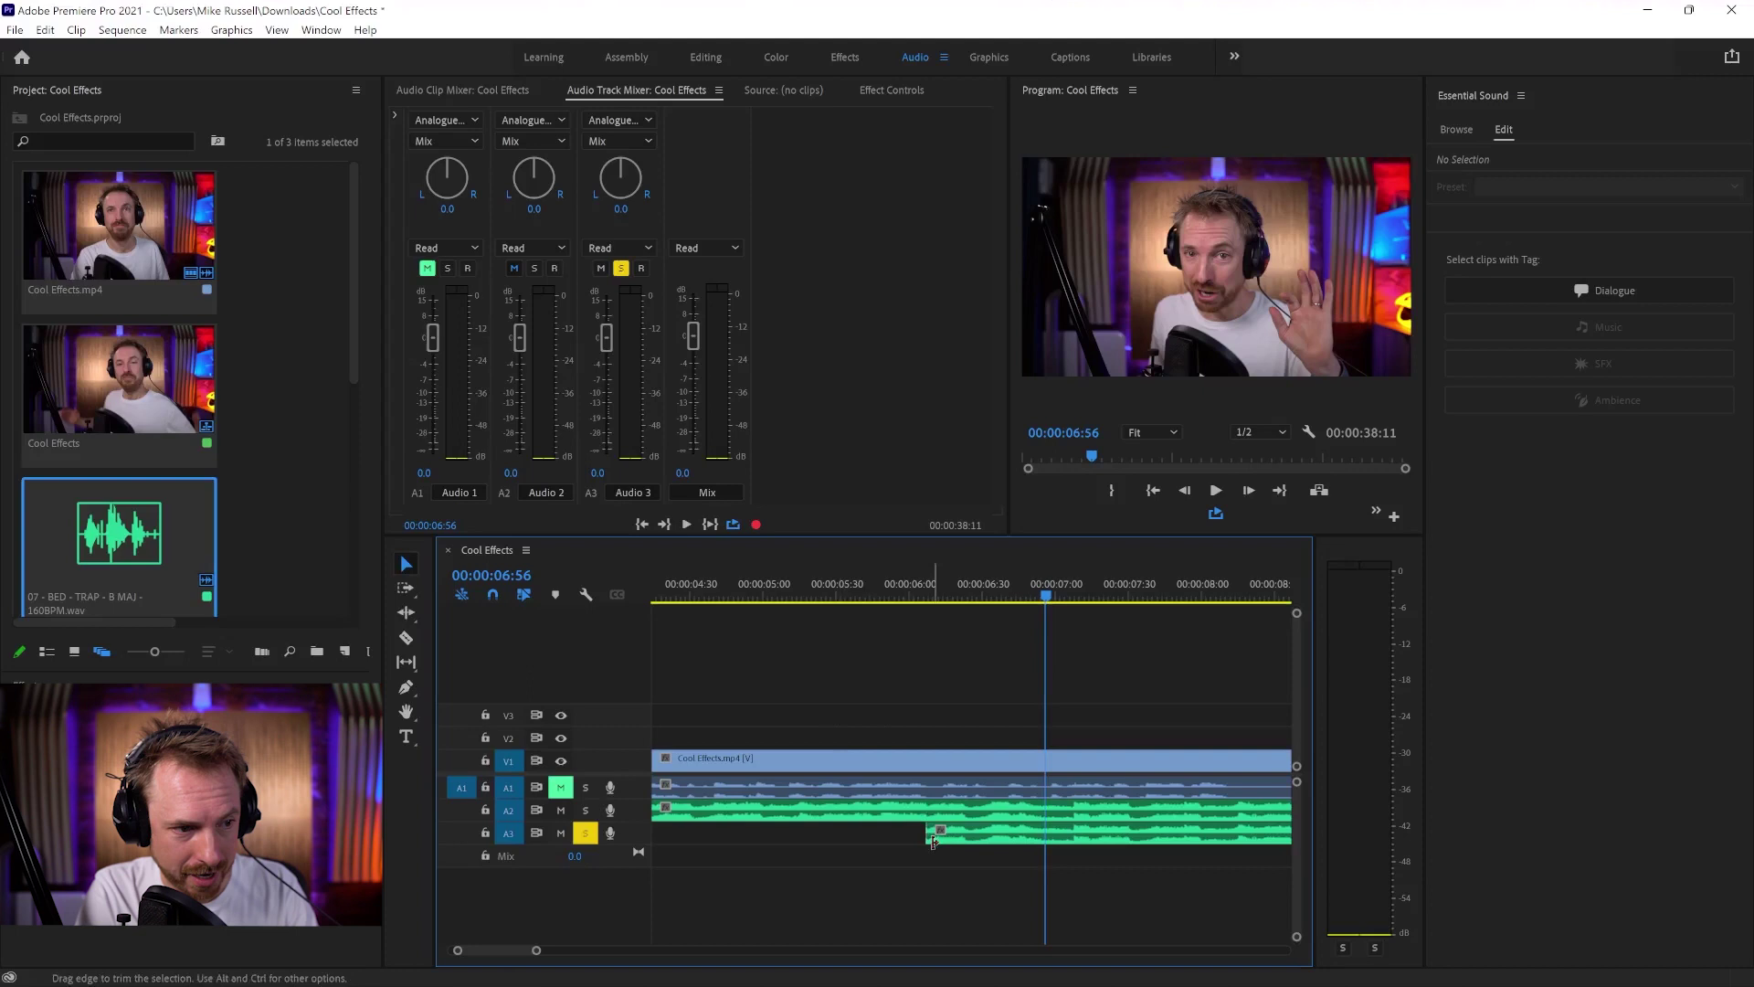
Step: Extend the A3 copy's start slightly earlier and review it from 05:50
{"action": "left_click_drag", "start_coordinate": [926, 834], "coordinate": [898, 834]}
{"action": "left_click", "coordinate": [873, 590]}
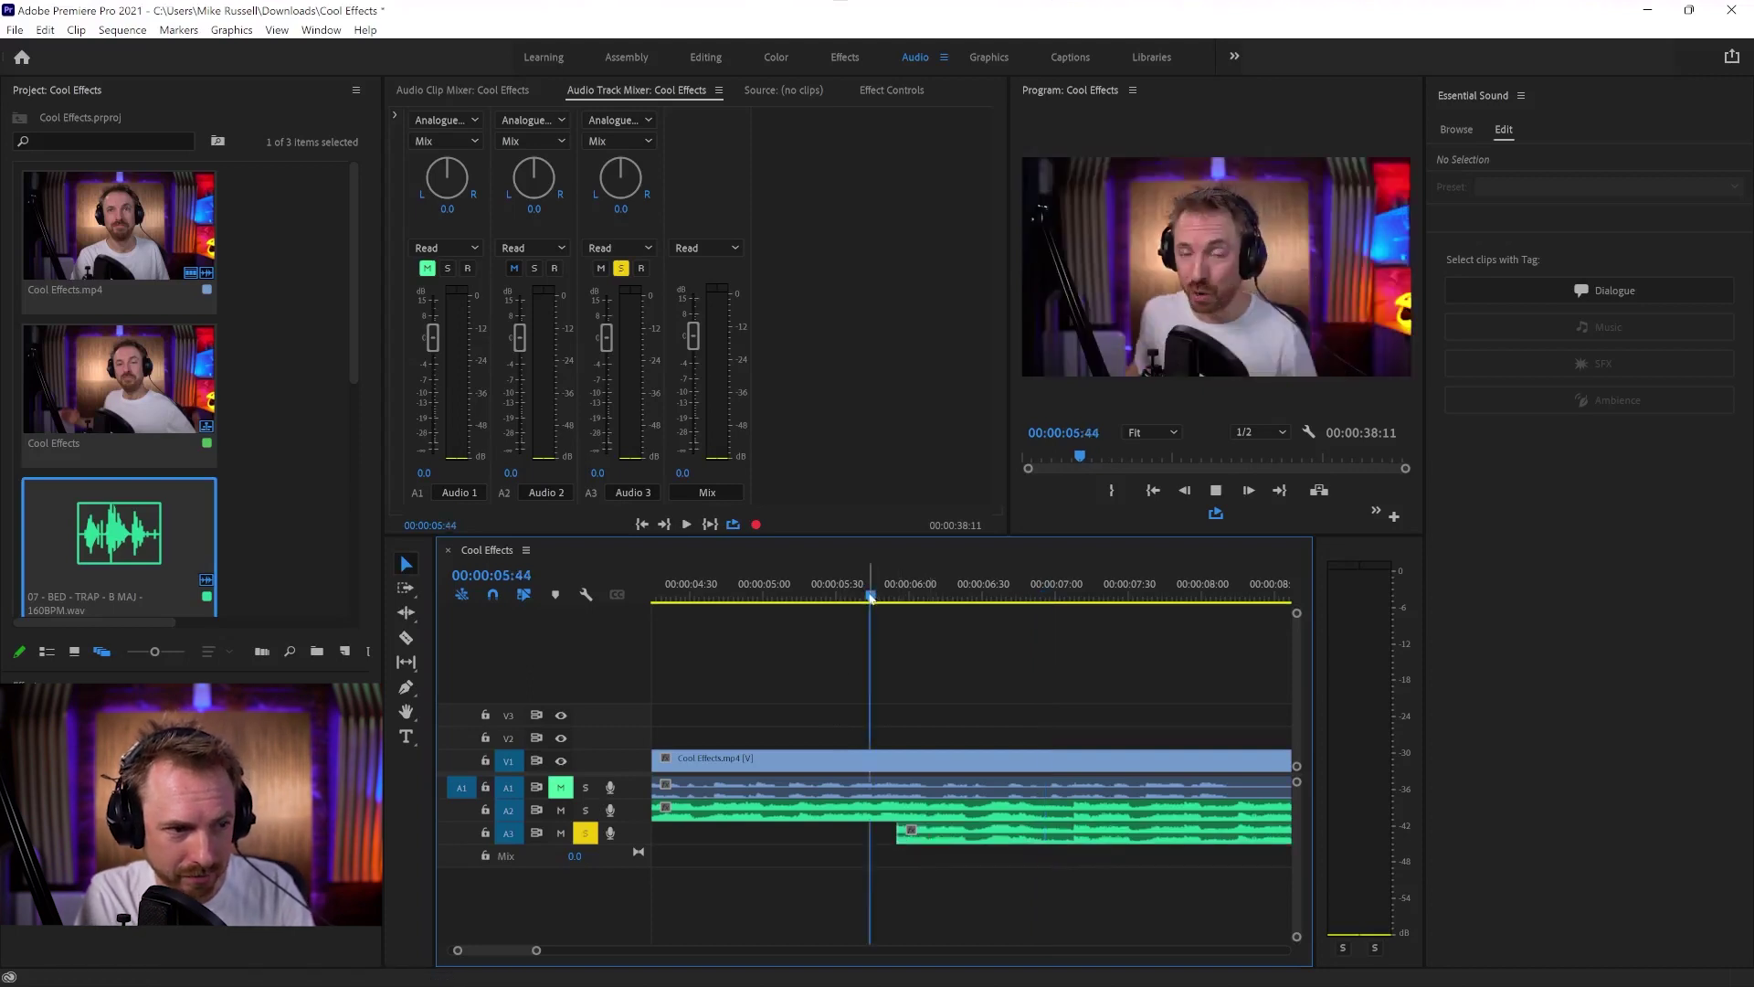
{"action": "key", "text": "space"}
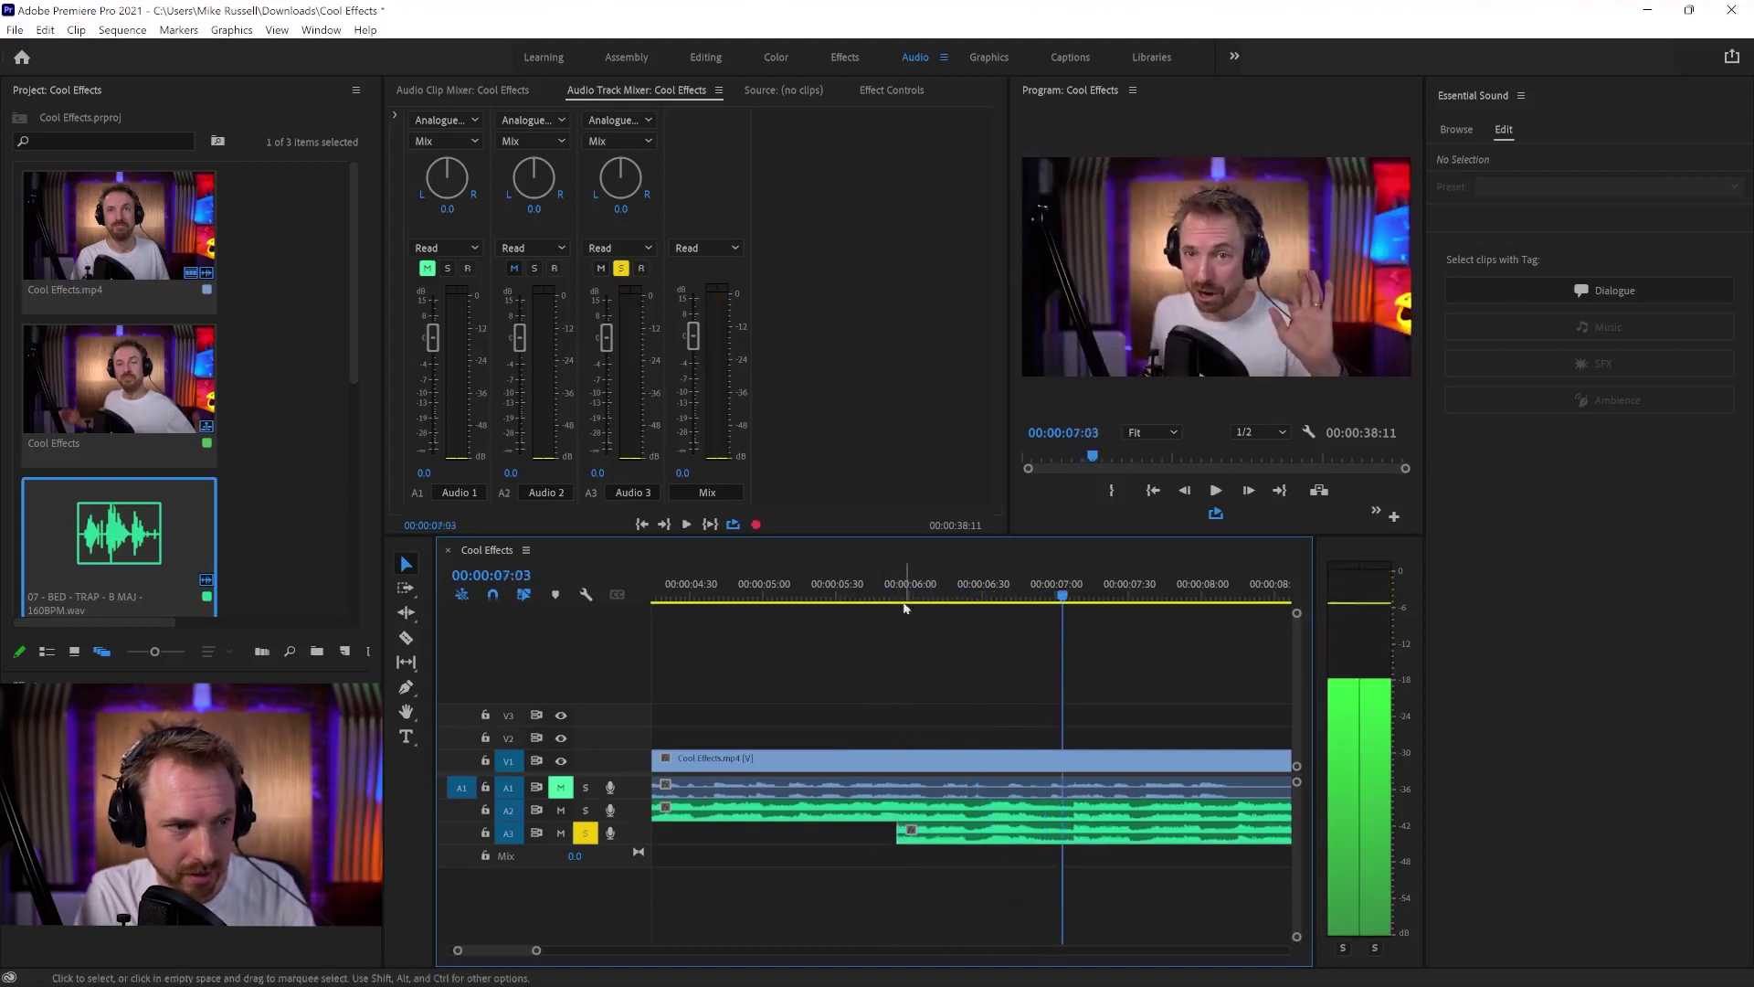
{"action": "left_click", "coordinate": [888, 595]}
{"action": "key", "text": "space"}
{"action": "key", "text": "space"}
Step: Remove an extra volume keyframe from the A3 copy
{"action": "scroll", "coordinate": [945, 836], "scroll_direction": "down", "scroll_amount": 1}
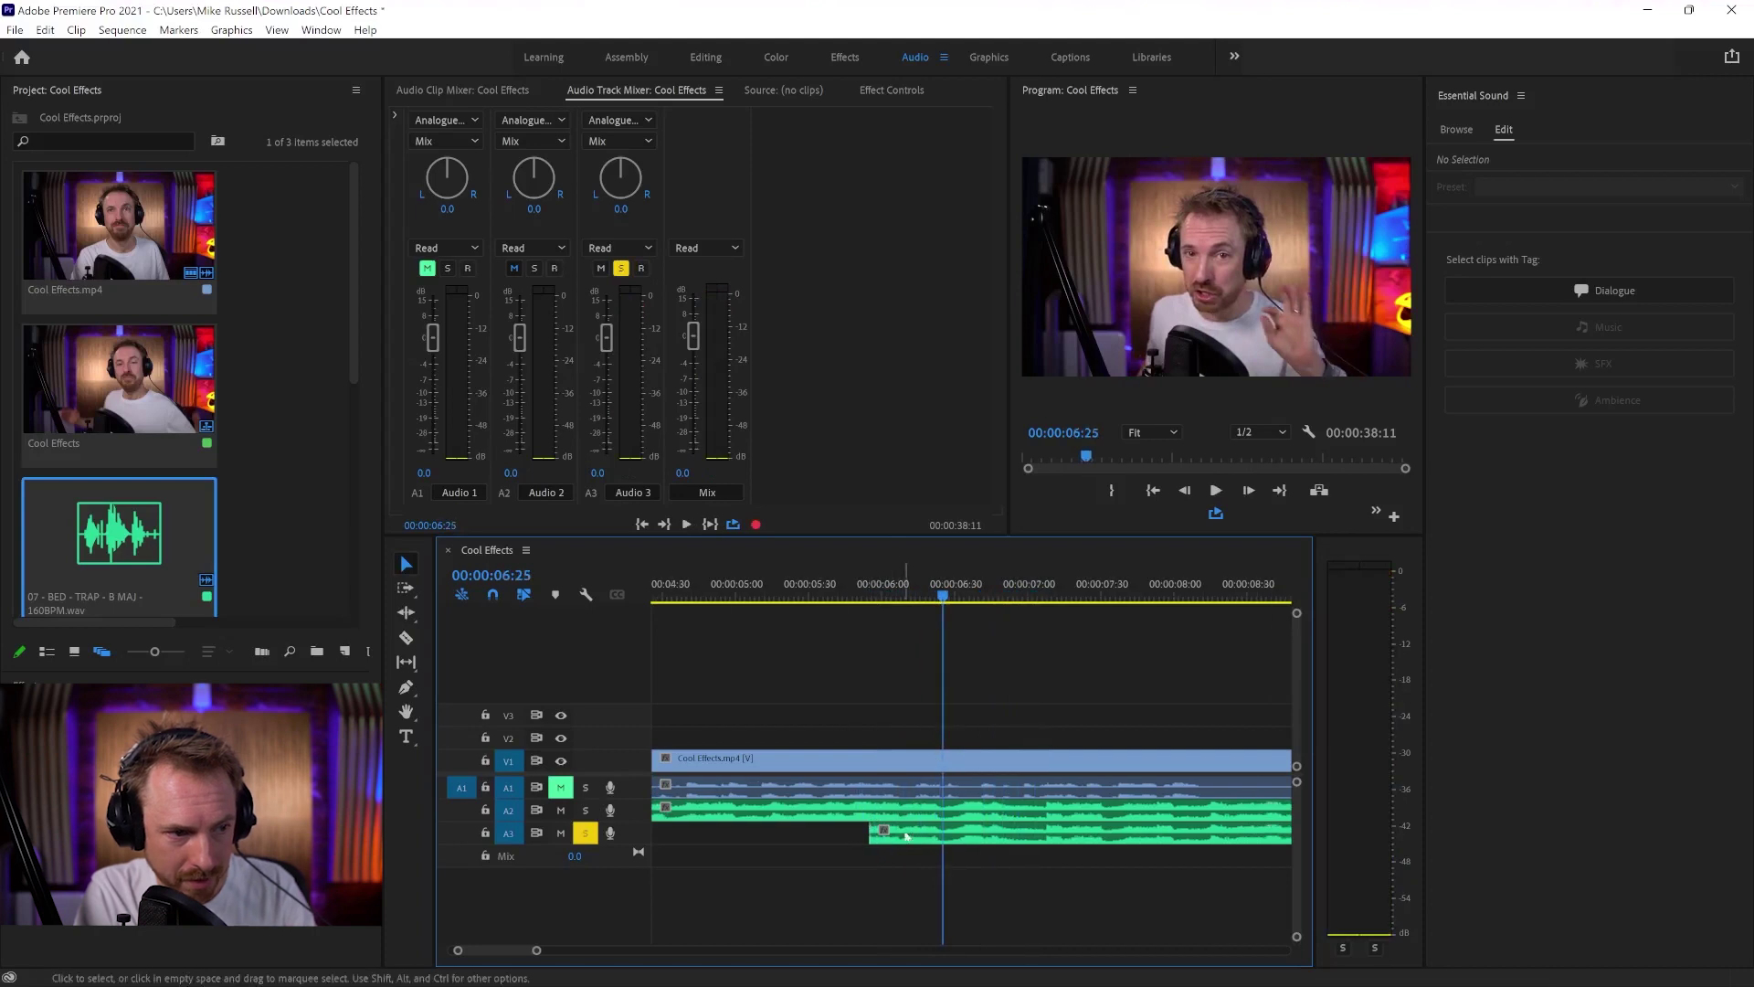
{"action": "left_click", "coordinate": [956, 830], "text": "ctrl"}
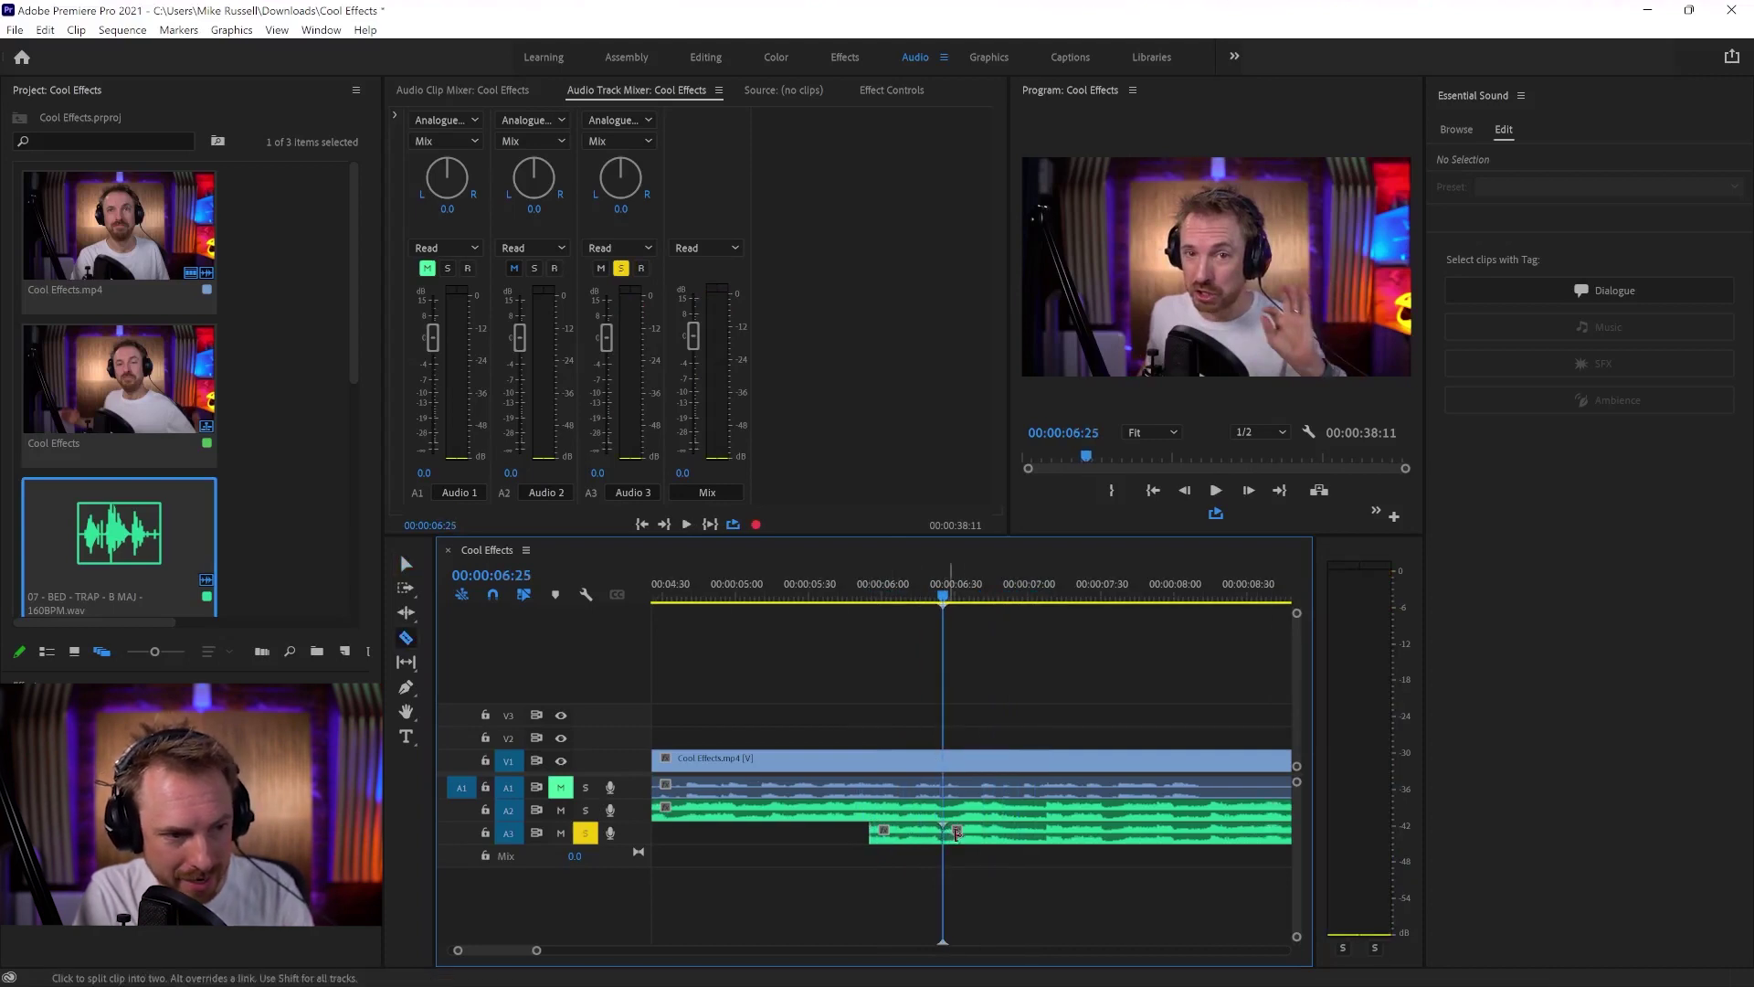
{"action": "left_click", "coordinate": [957, 830]}
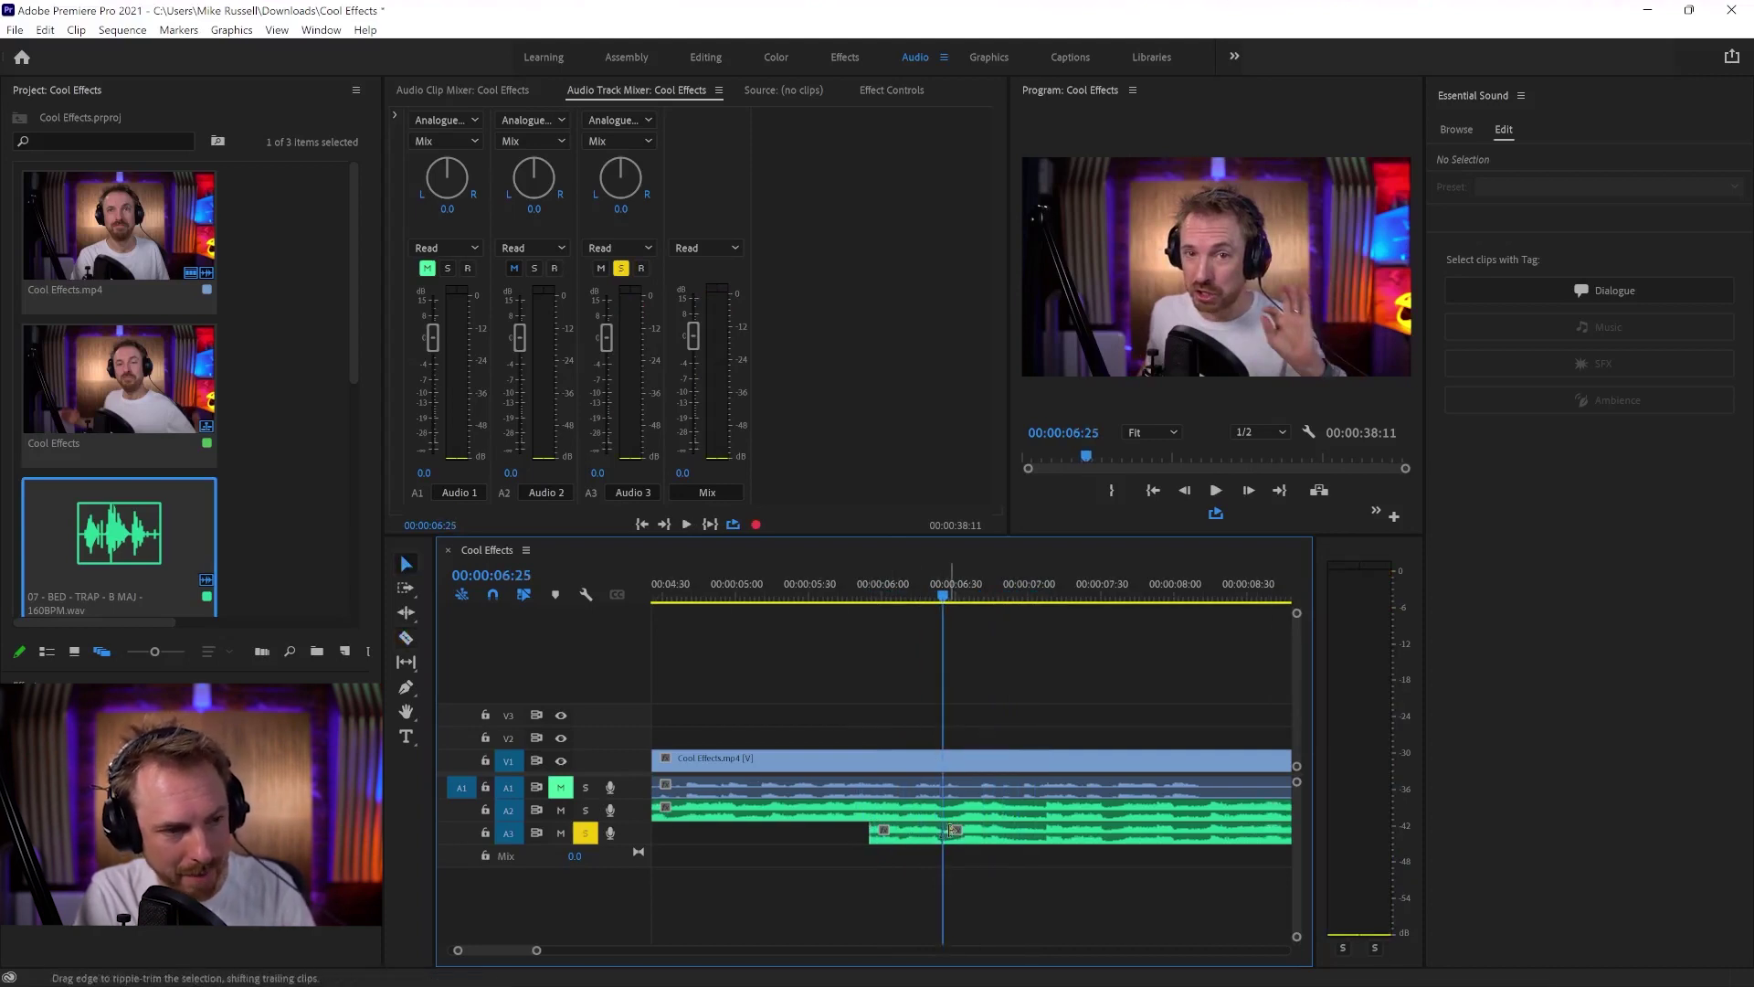
{"action": "key", "text": "Delete"}
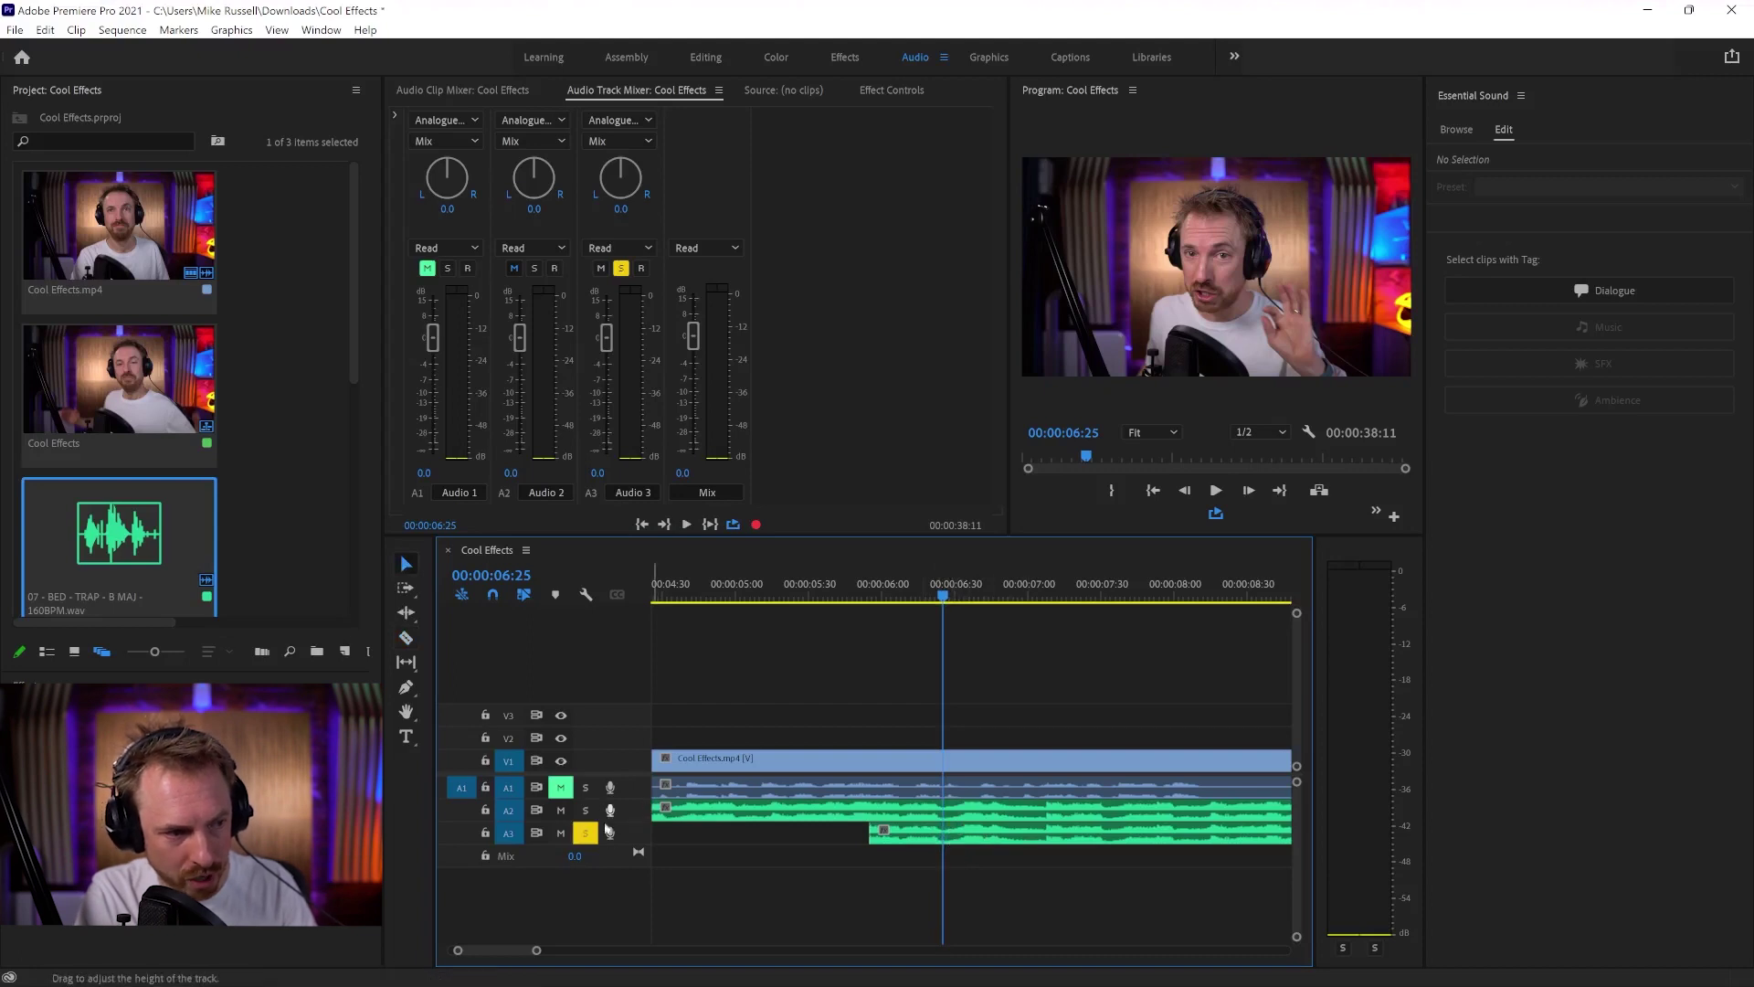
Step: Expand A3 and add Pen keyframes dropping the copy to -999 dB, then replay from 05:44
{"action": "double_click", "coordinate": [616, 836]}
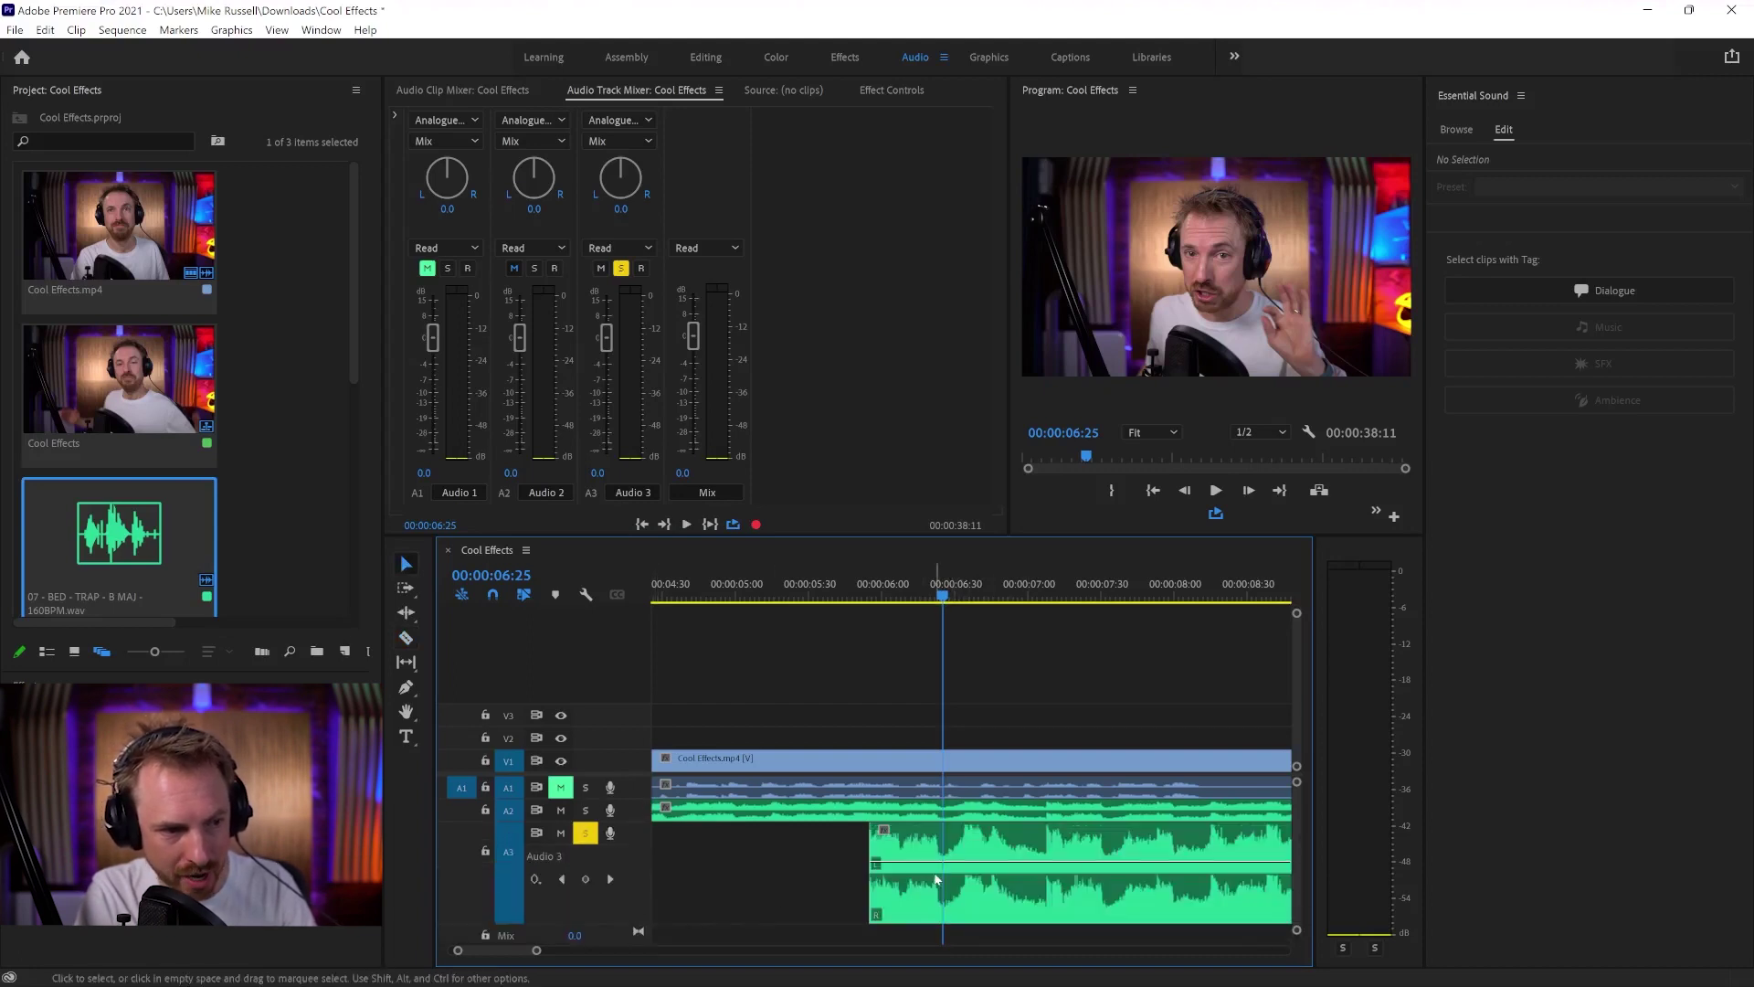
{"action": "key", "text": "p"}
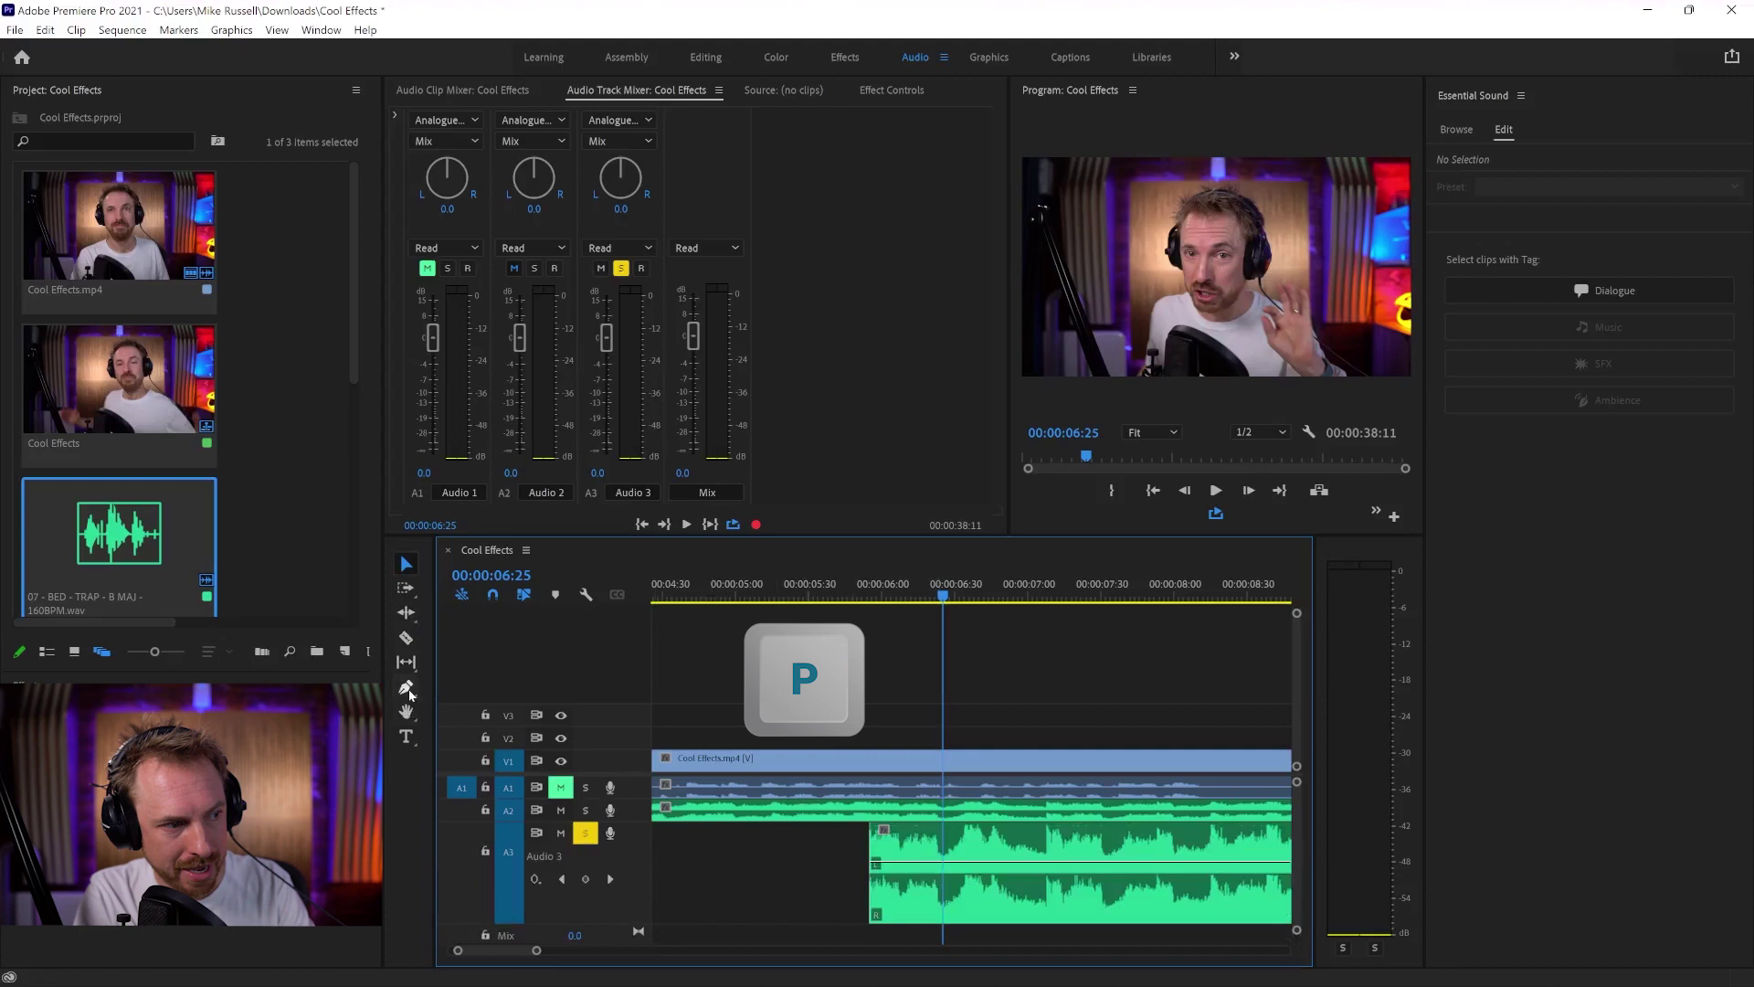
{"action": "left_click", "coordinate": [407, 690]}
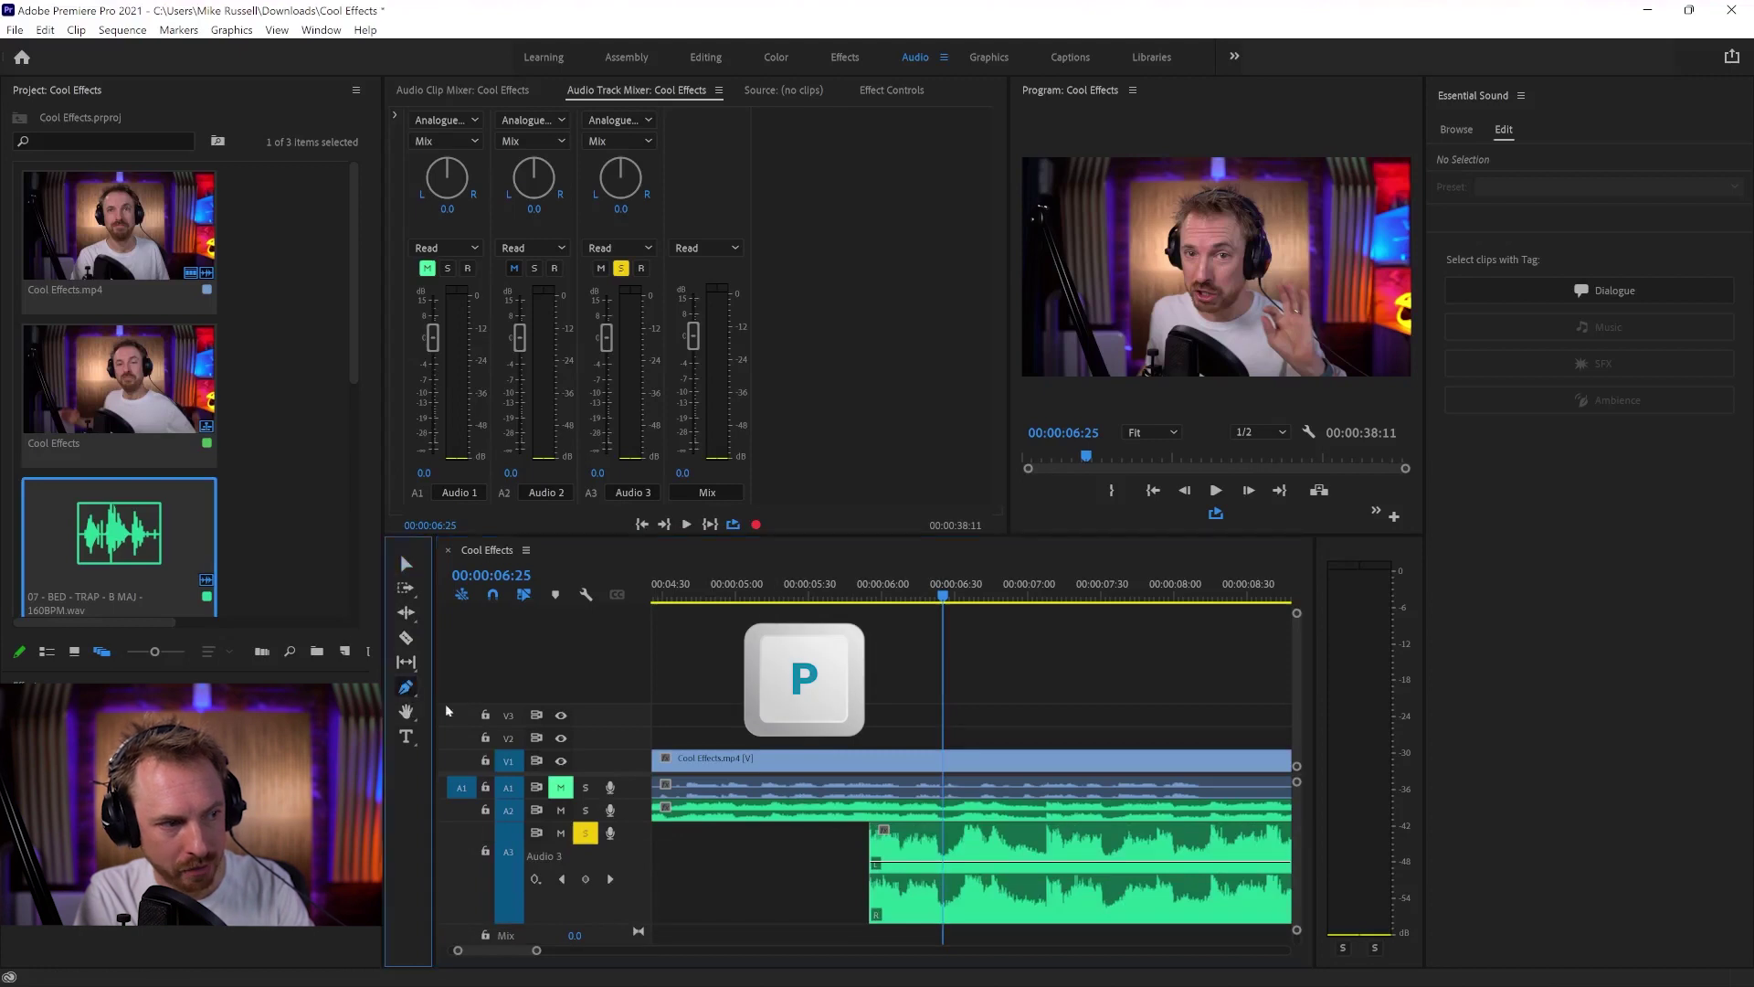
{"action": "left_click", "coordinate": [935, 861]}
{"action": "left_click_drag", "start_coordinate": [945, 864], "coordinate": [951, 915]}
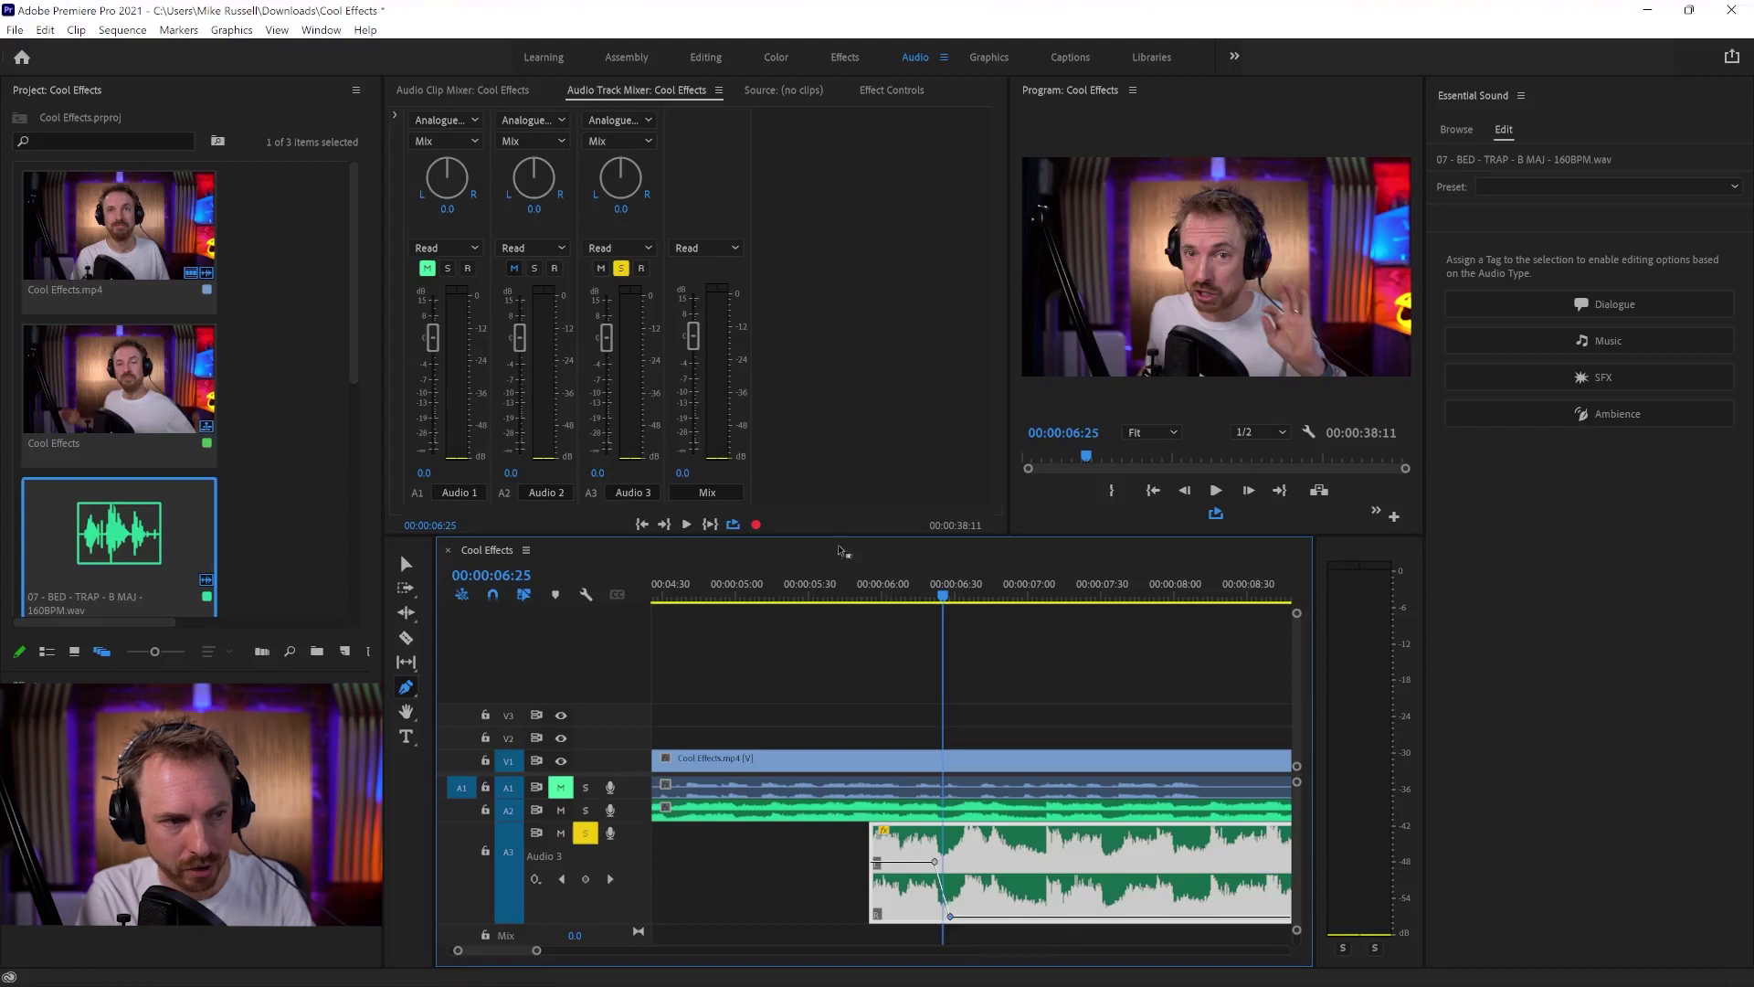
{"action": "left_click", "coordinate": [845, 590]}
{"action": "key", "text": "space"}
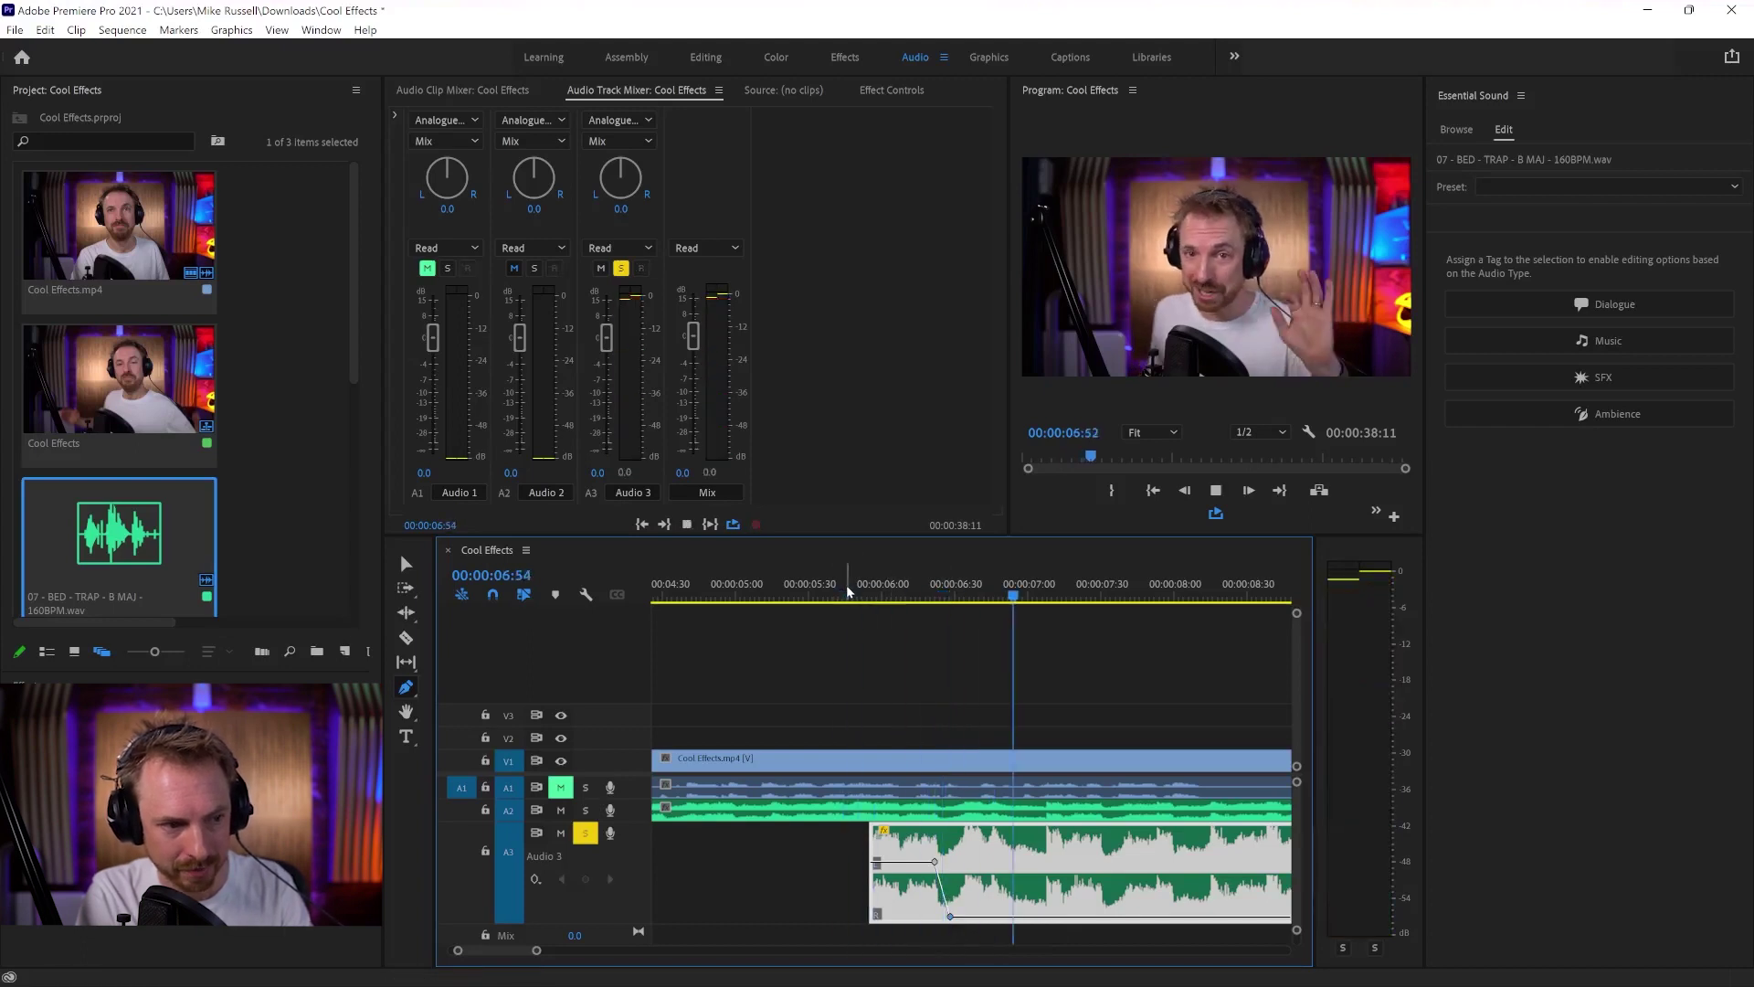
{"action": "key", "text": "space"}
{"action": "key", "text": "space"}
{"action": "key", "text": "space"}
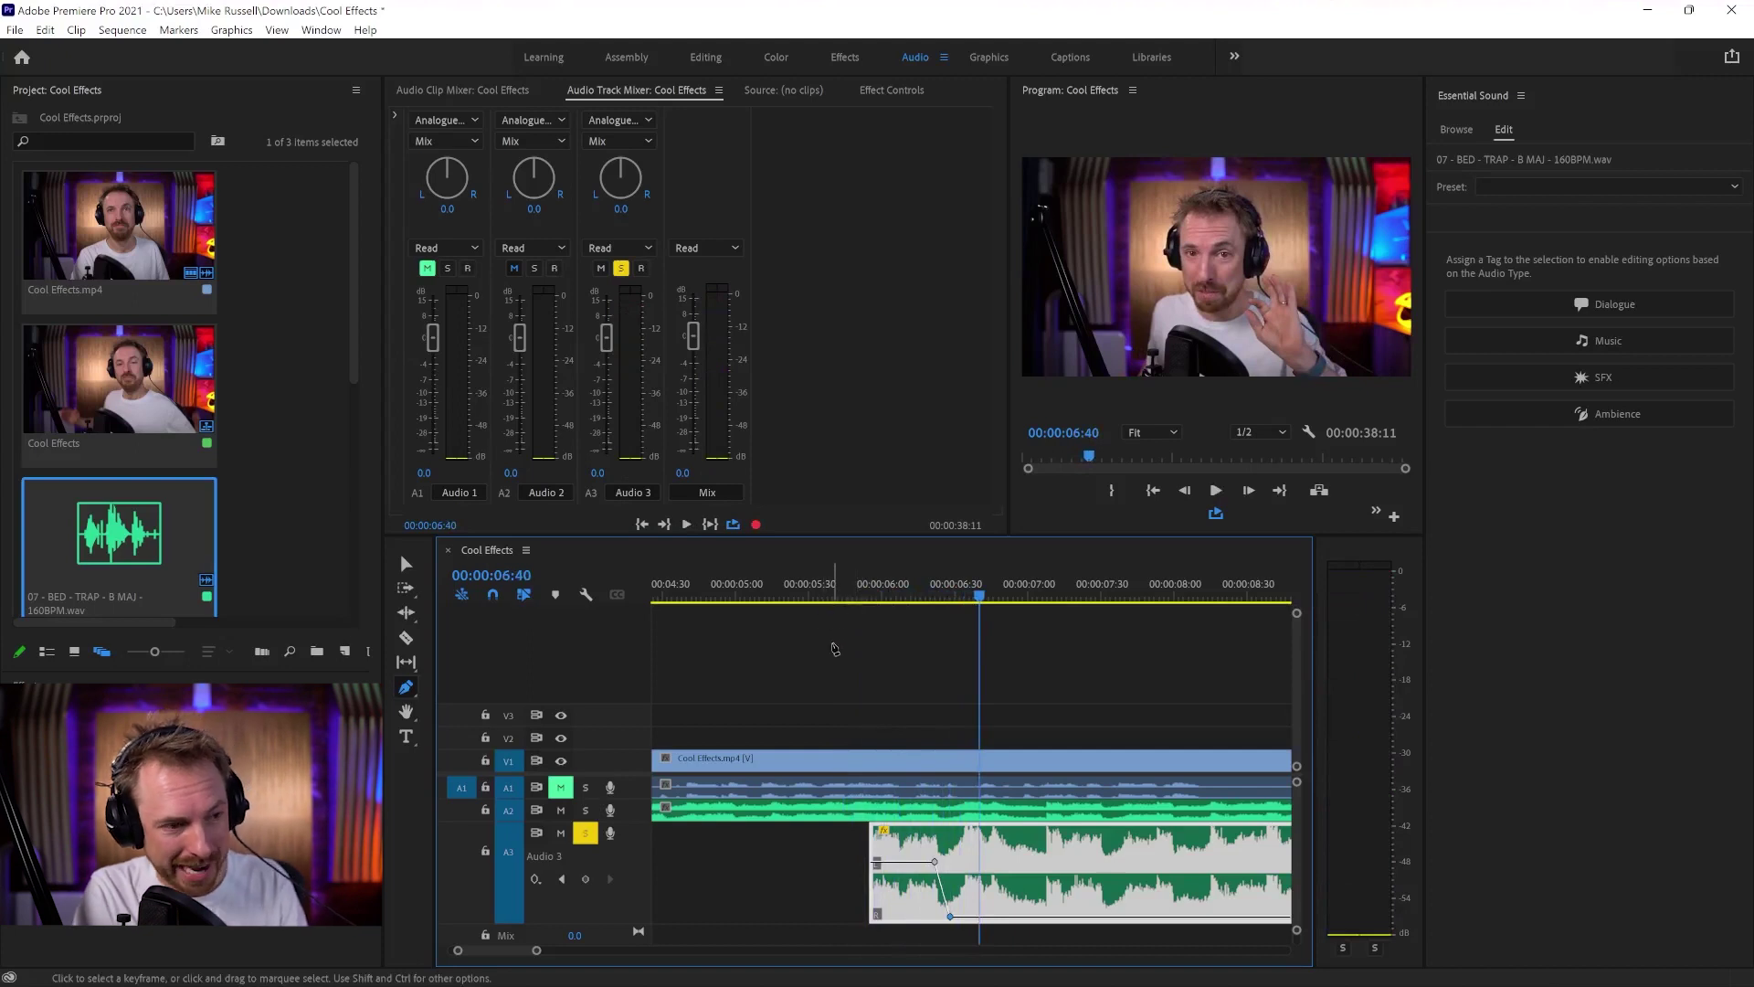
Step: Razor-split the A2 music clip and delete its end
{"action": "key", "text": "c"}
{"action": "left_click", "coordinate": [944, 811]}
{"action": "key", "text": "v"}
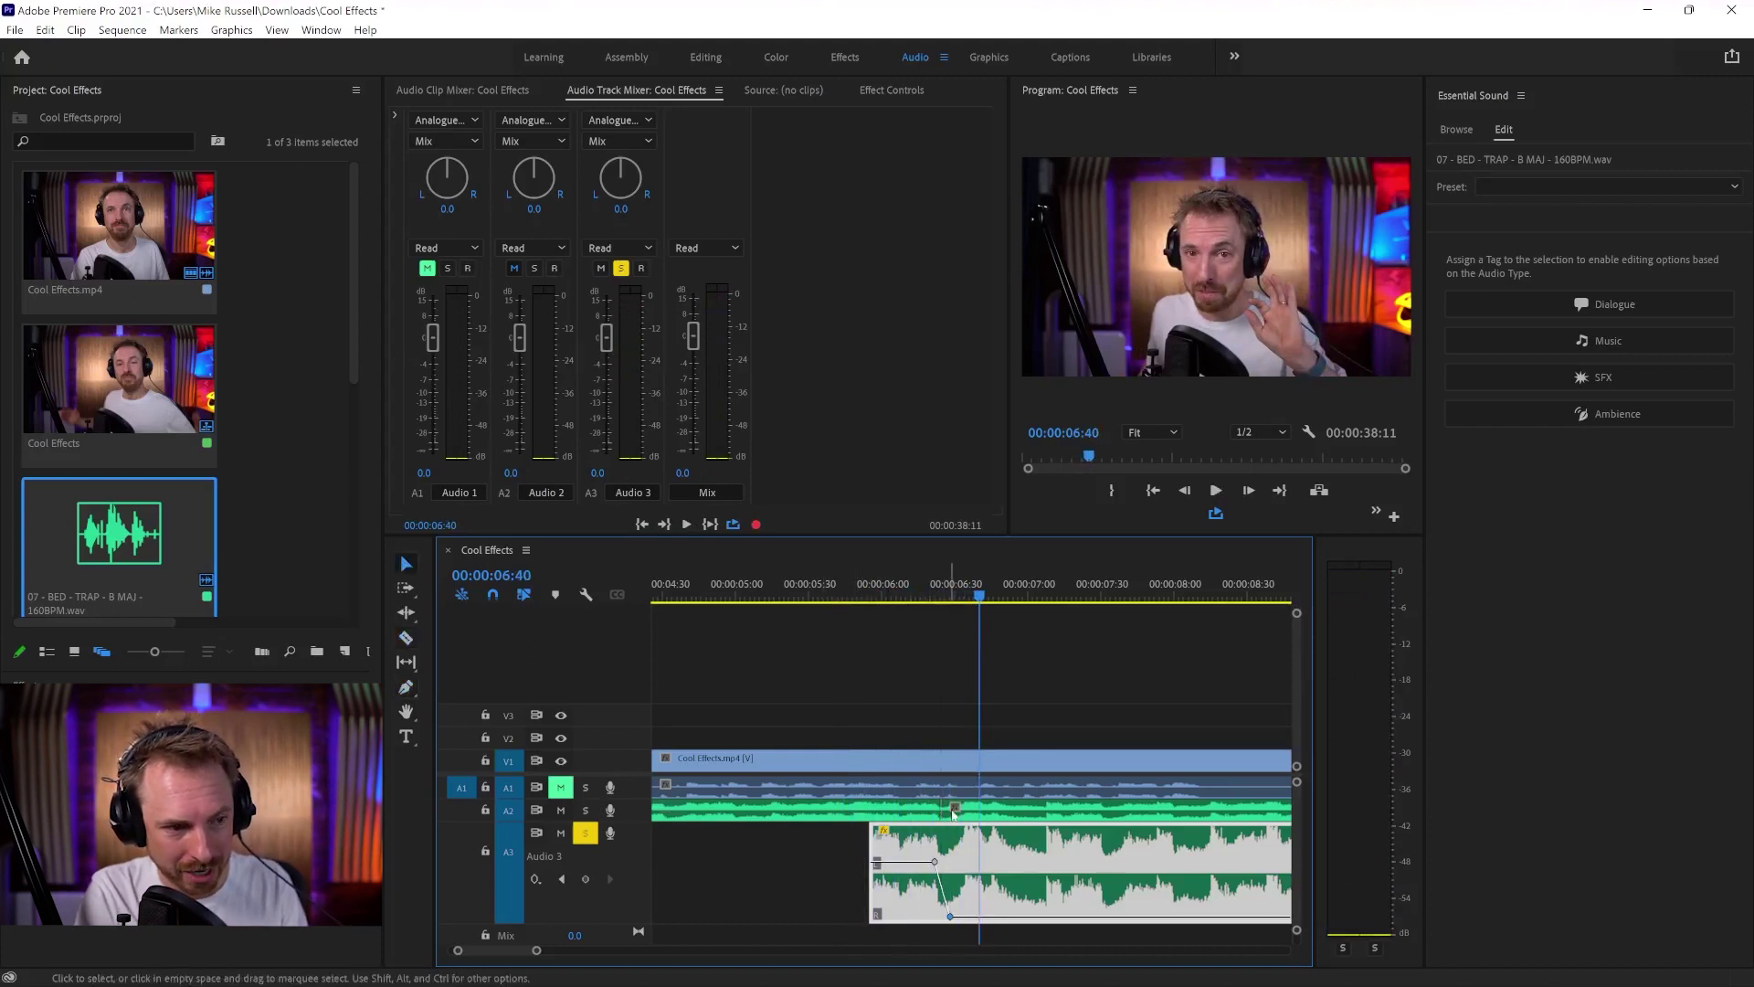
{"action": "left_click", "coordinate": [955, 814]}
{"action": "key", "text": "Delete"}
Step: Unsolo track A3 and play back the edited section from about 5 seconds
{"action": "left_click", "coordinate": [594, 834]}
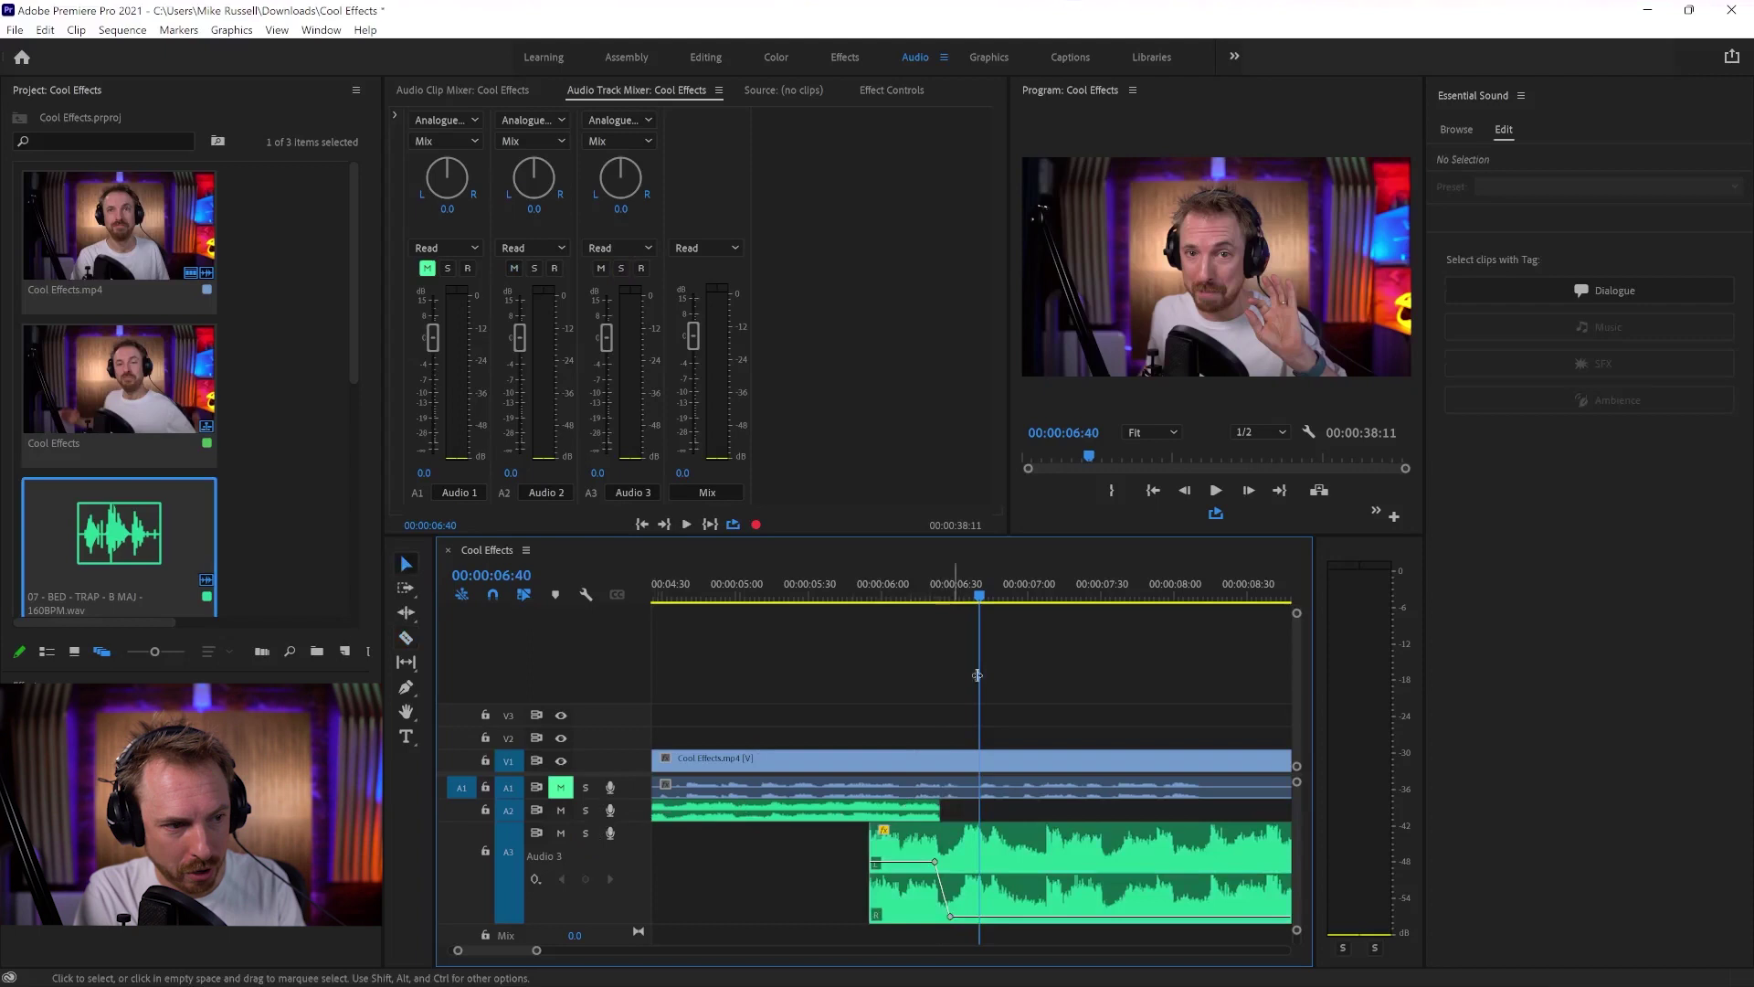
{"action": "left_click", "coordinate": [754, 592]}
{"action": "key", "text": "space"}
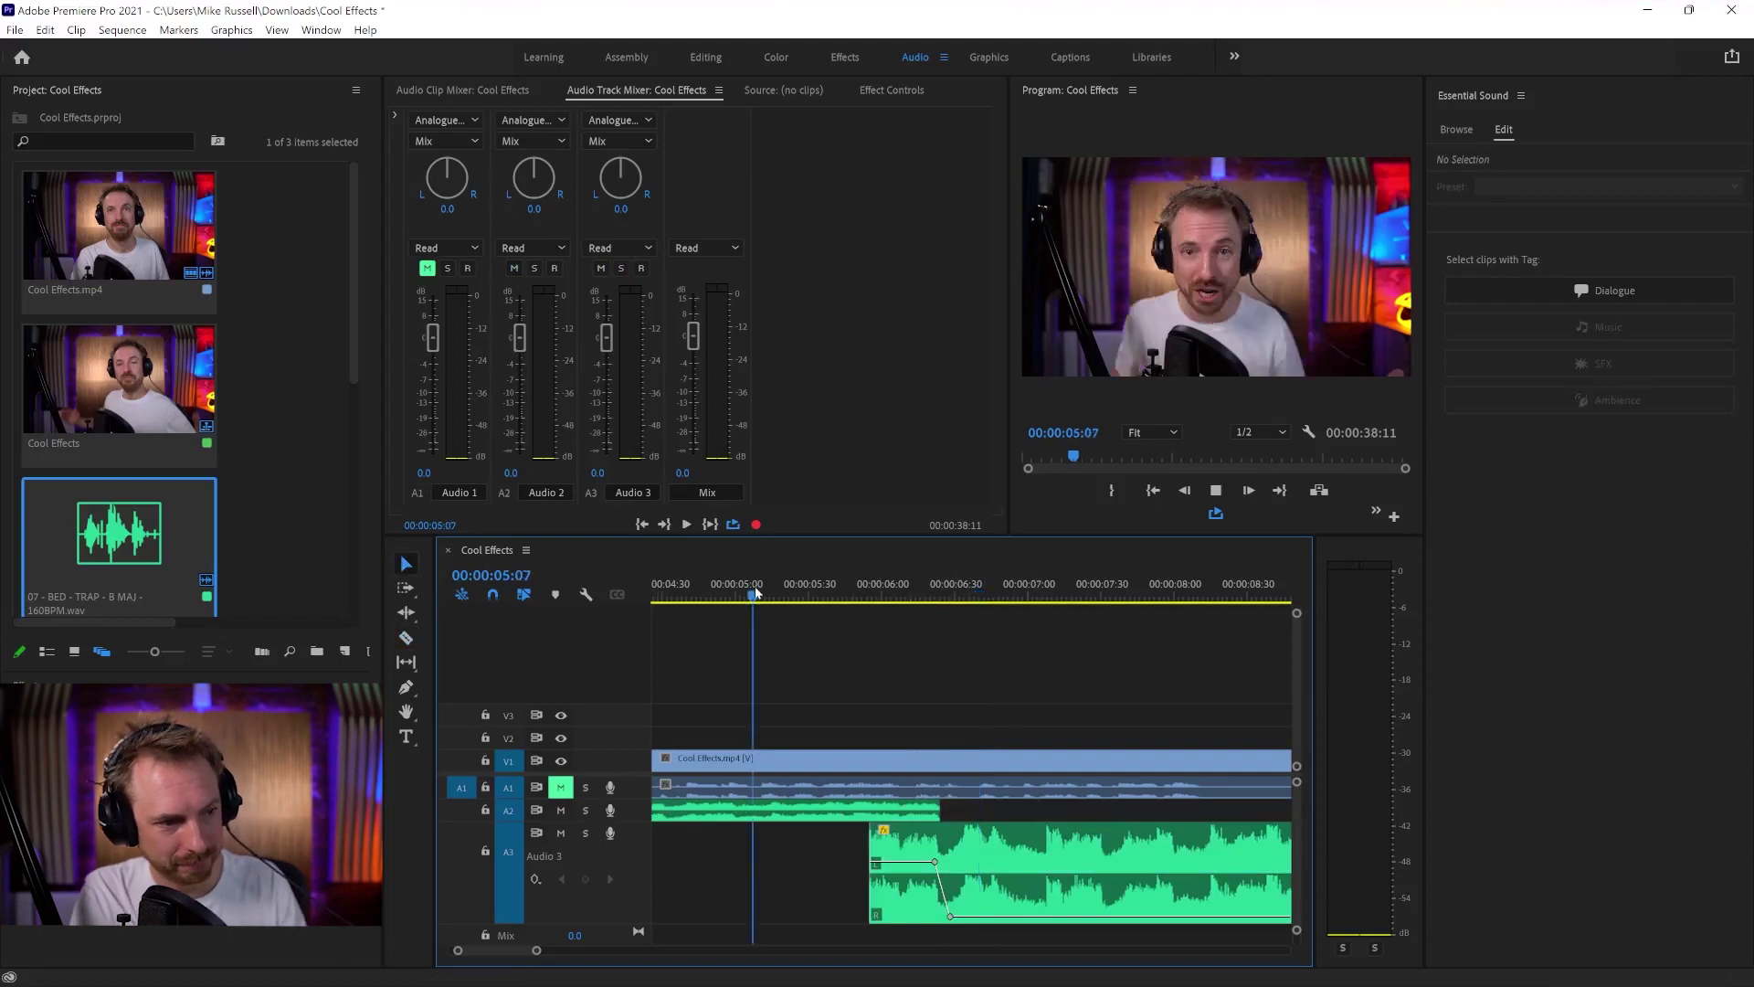
{"action": "key", "text": "space"}
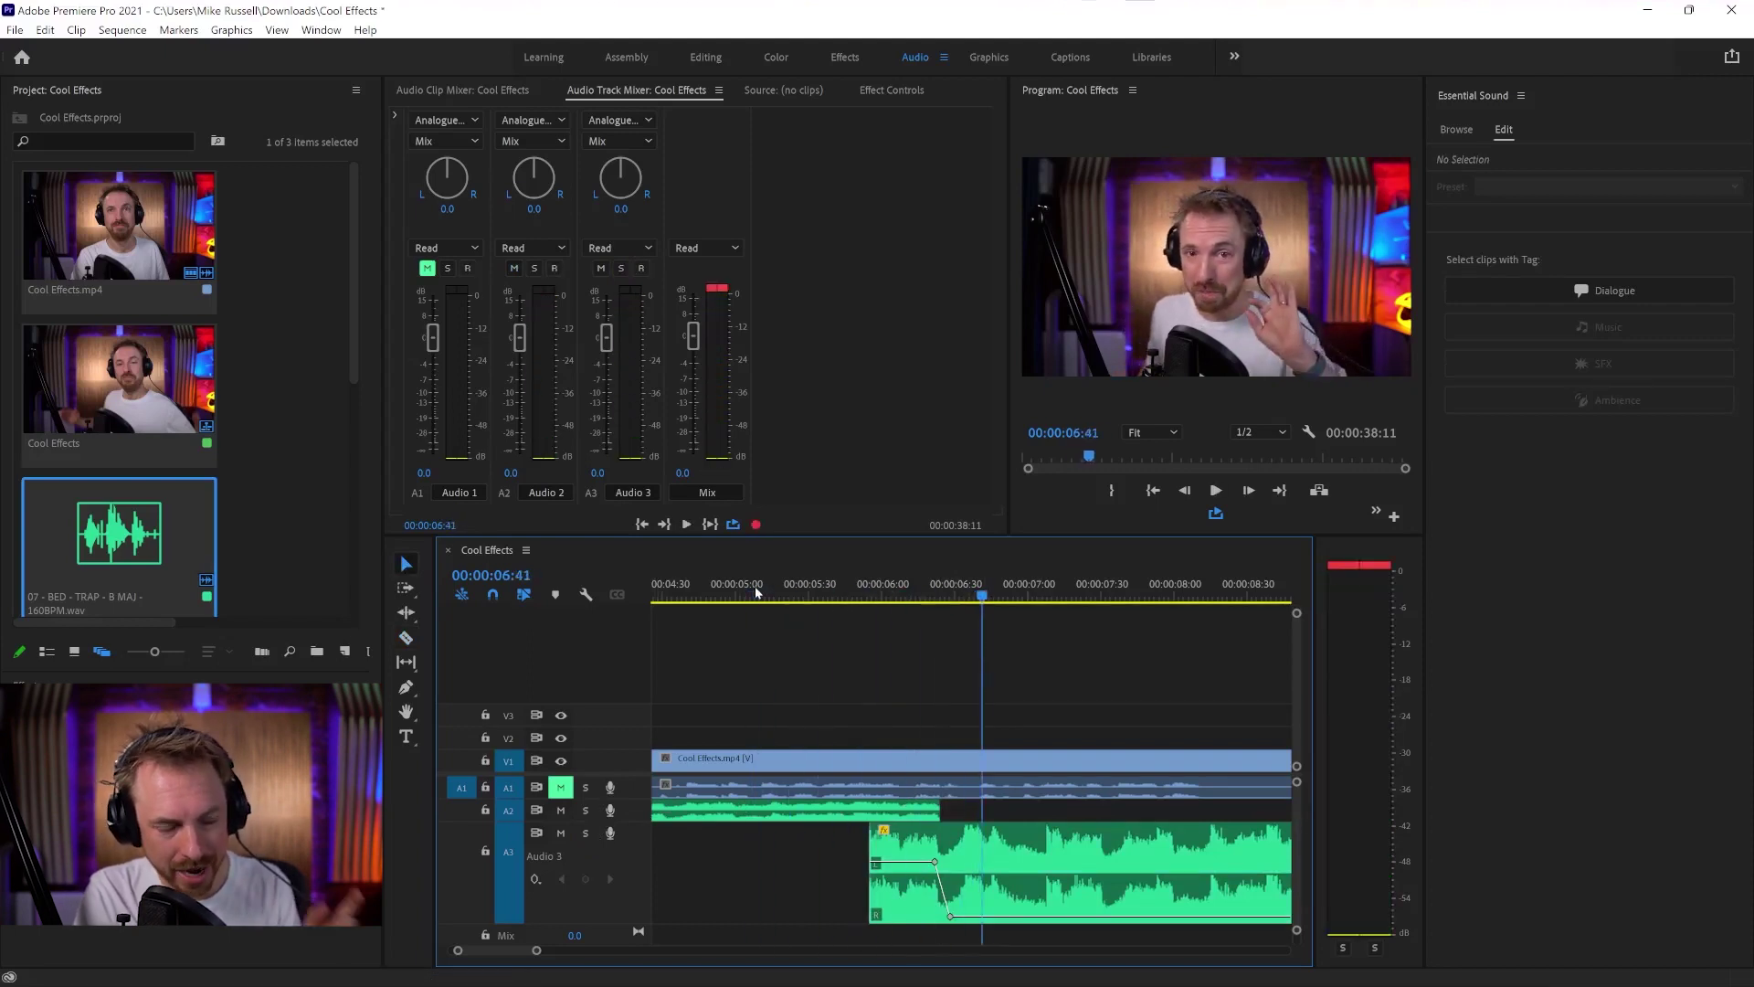
Step: Lower the A3 copy's volume keyframe, review from about 5:30, and open the Effects panel
{"action": "left_click_drag", "start_coordinate": [934, 860], "coordinate": [933, 882]}
{"action": "left_click", "coordinate": [811, 596]}
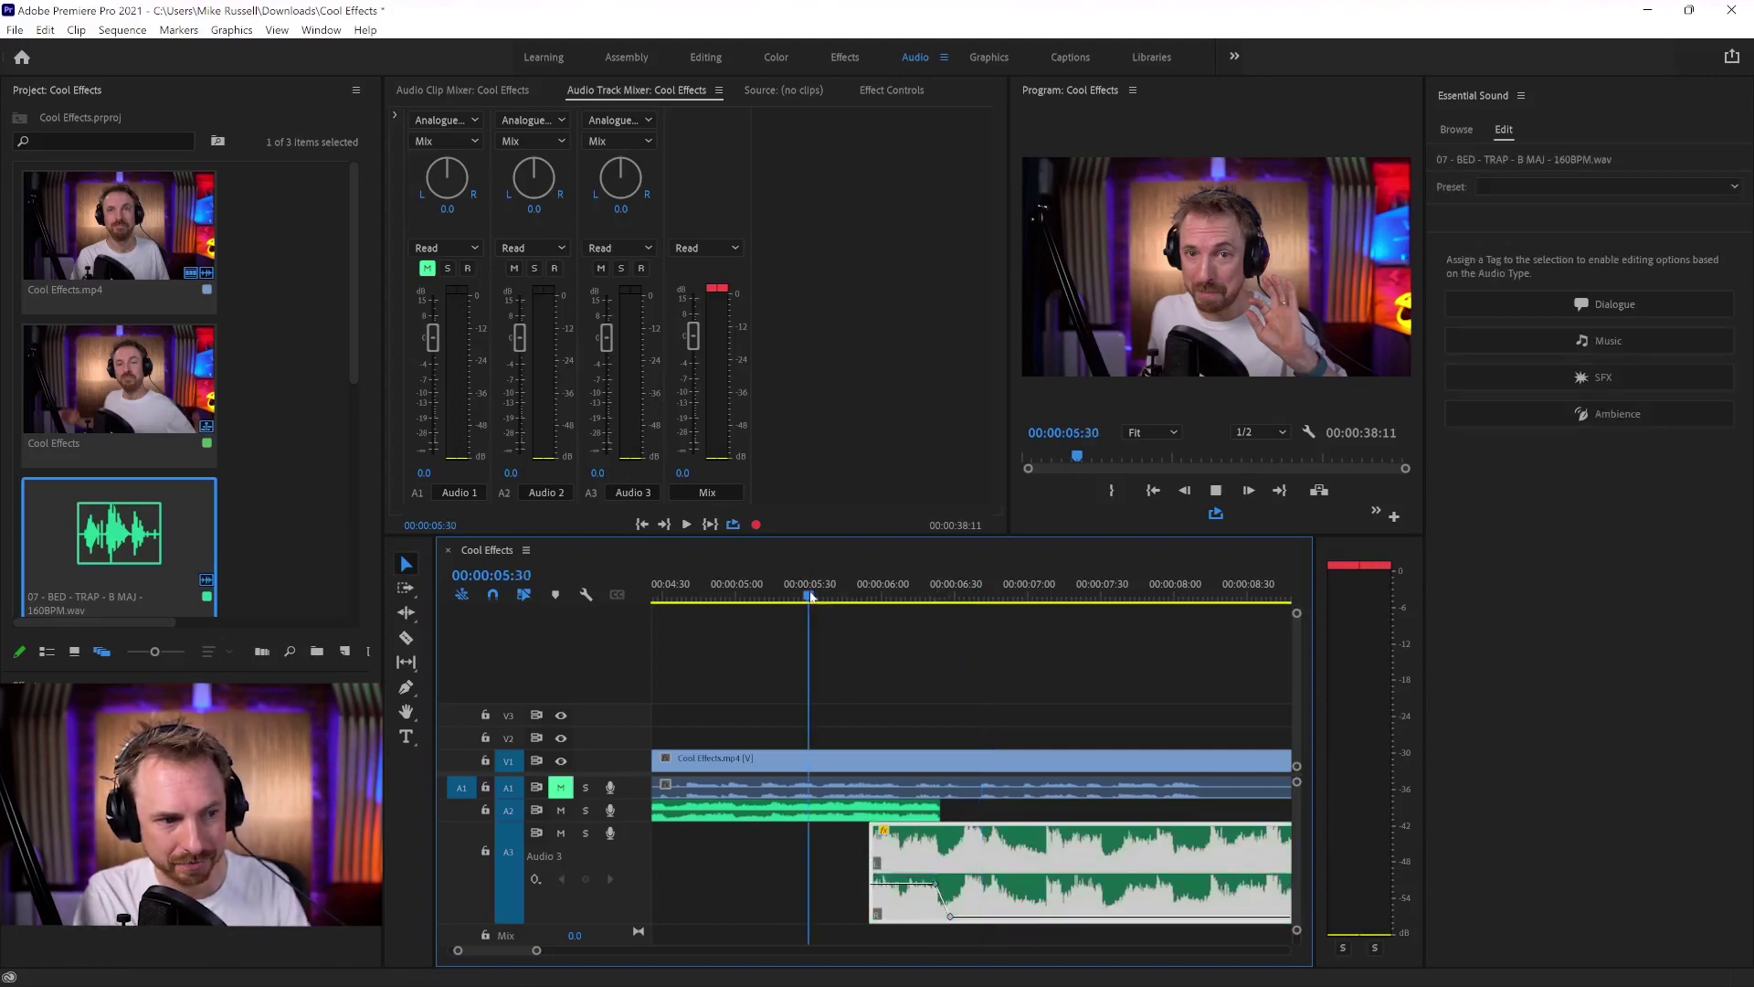
{"action": "key", "text": "space"}
{"action": "key", "text": "space"}
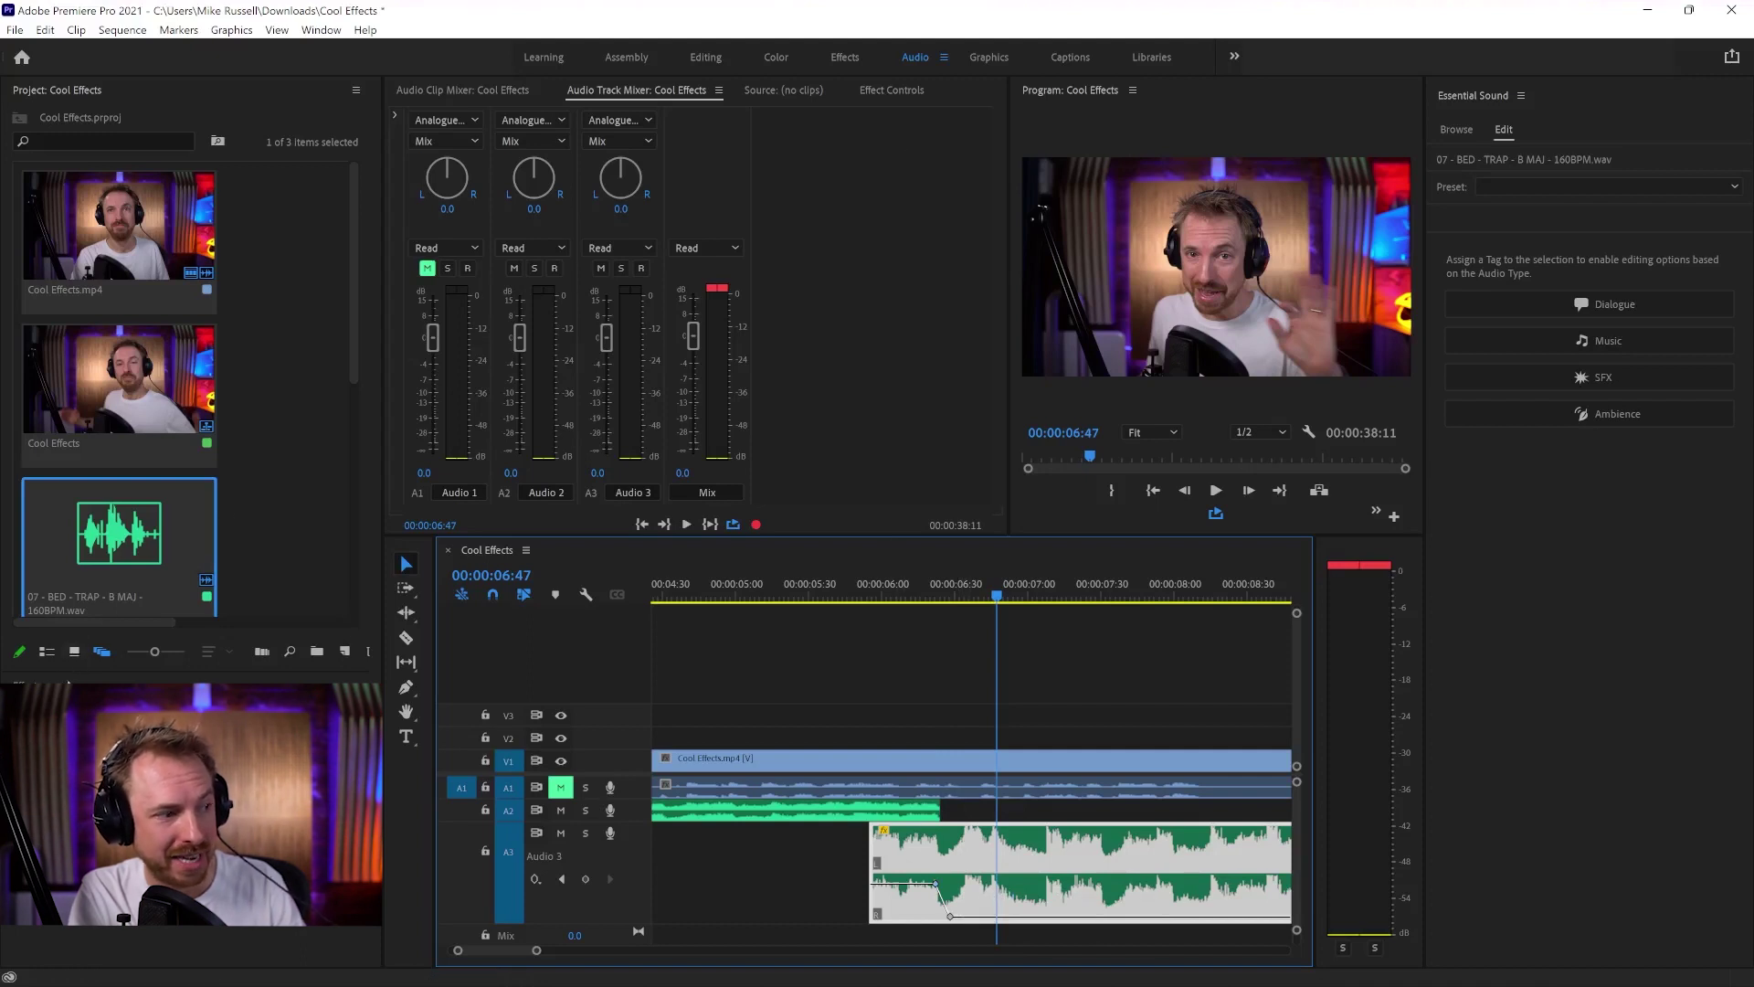
{"action": "key", "text": "shift+7"}
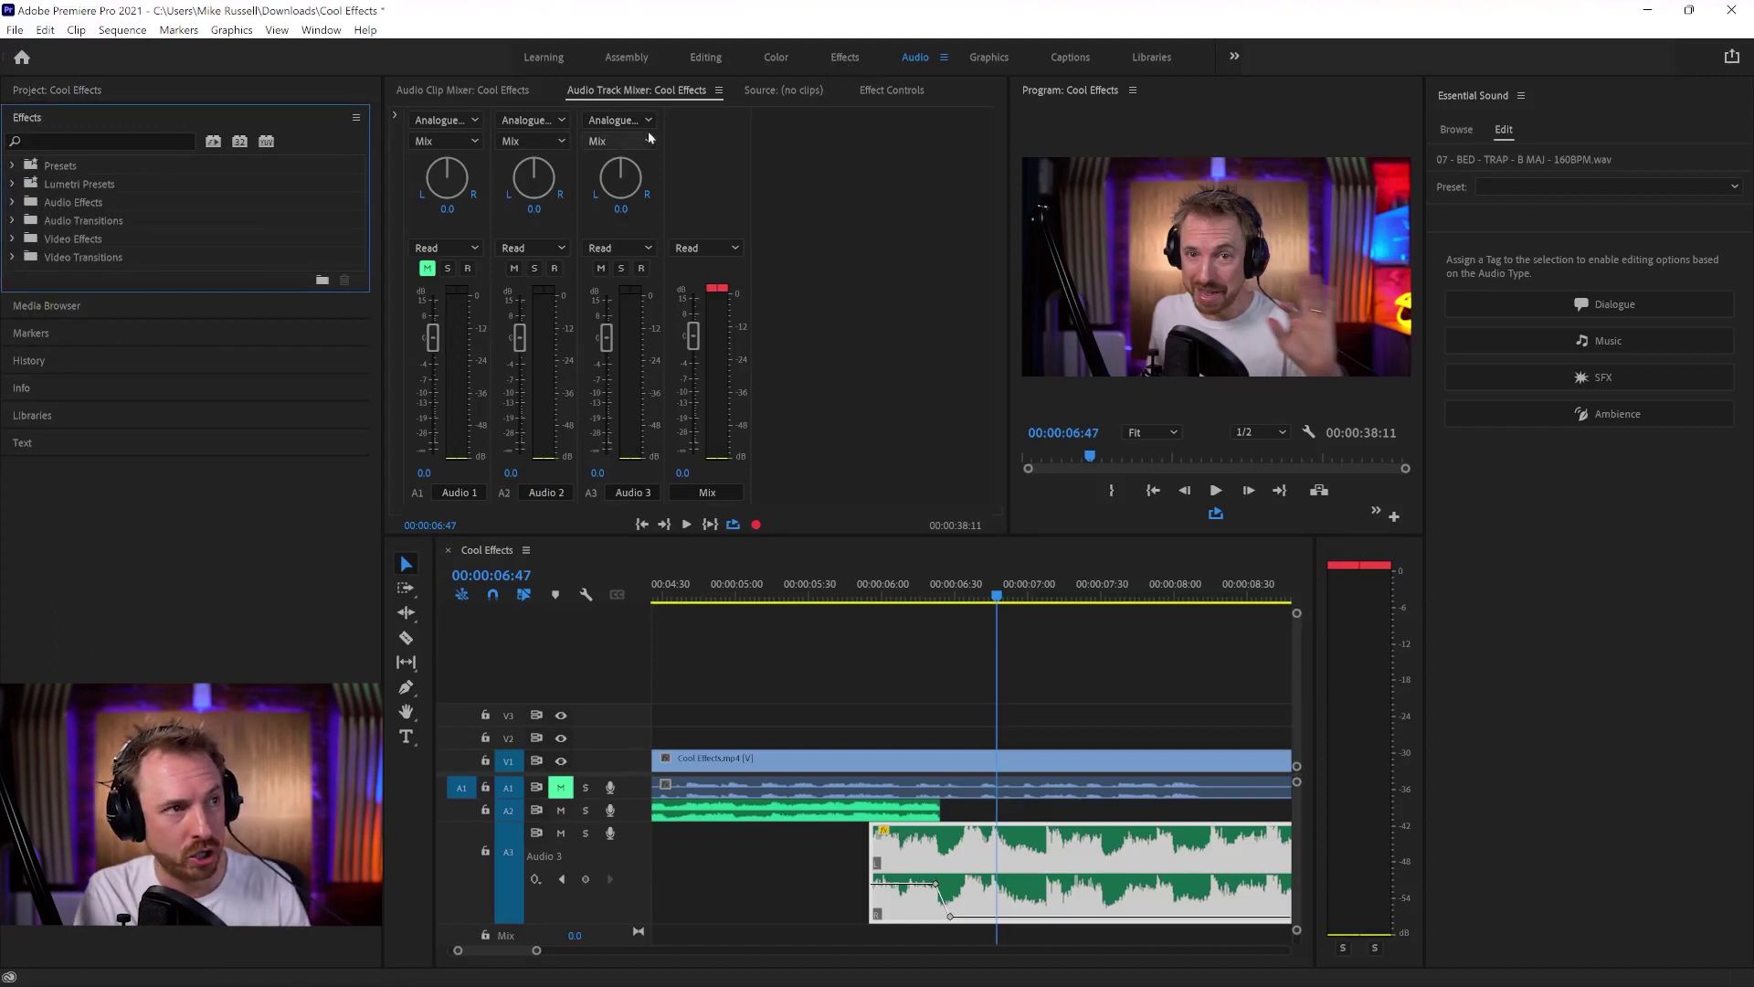
Step: Search the Effects panel for 'rever' and select Studio Reverb
{"action": "left_click", "coordinate": [319, 35]}
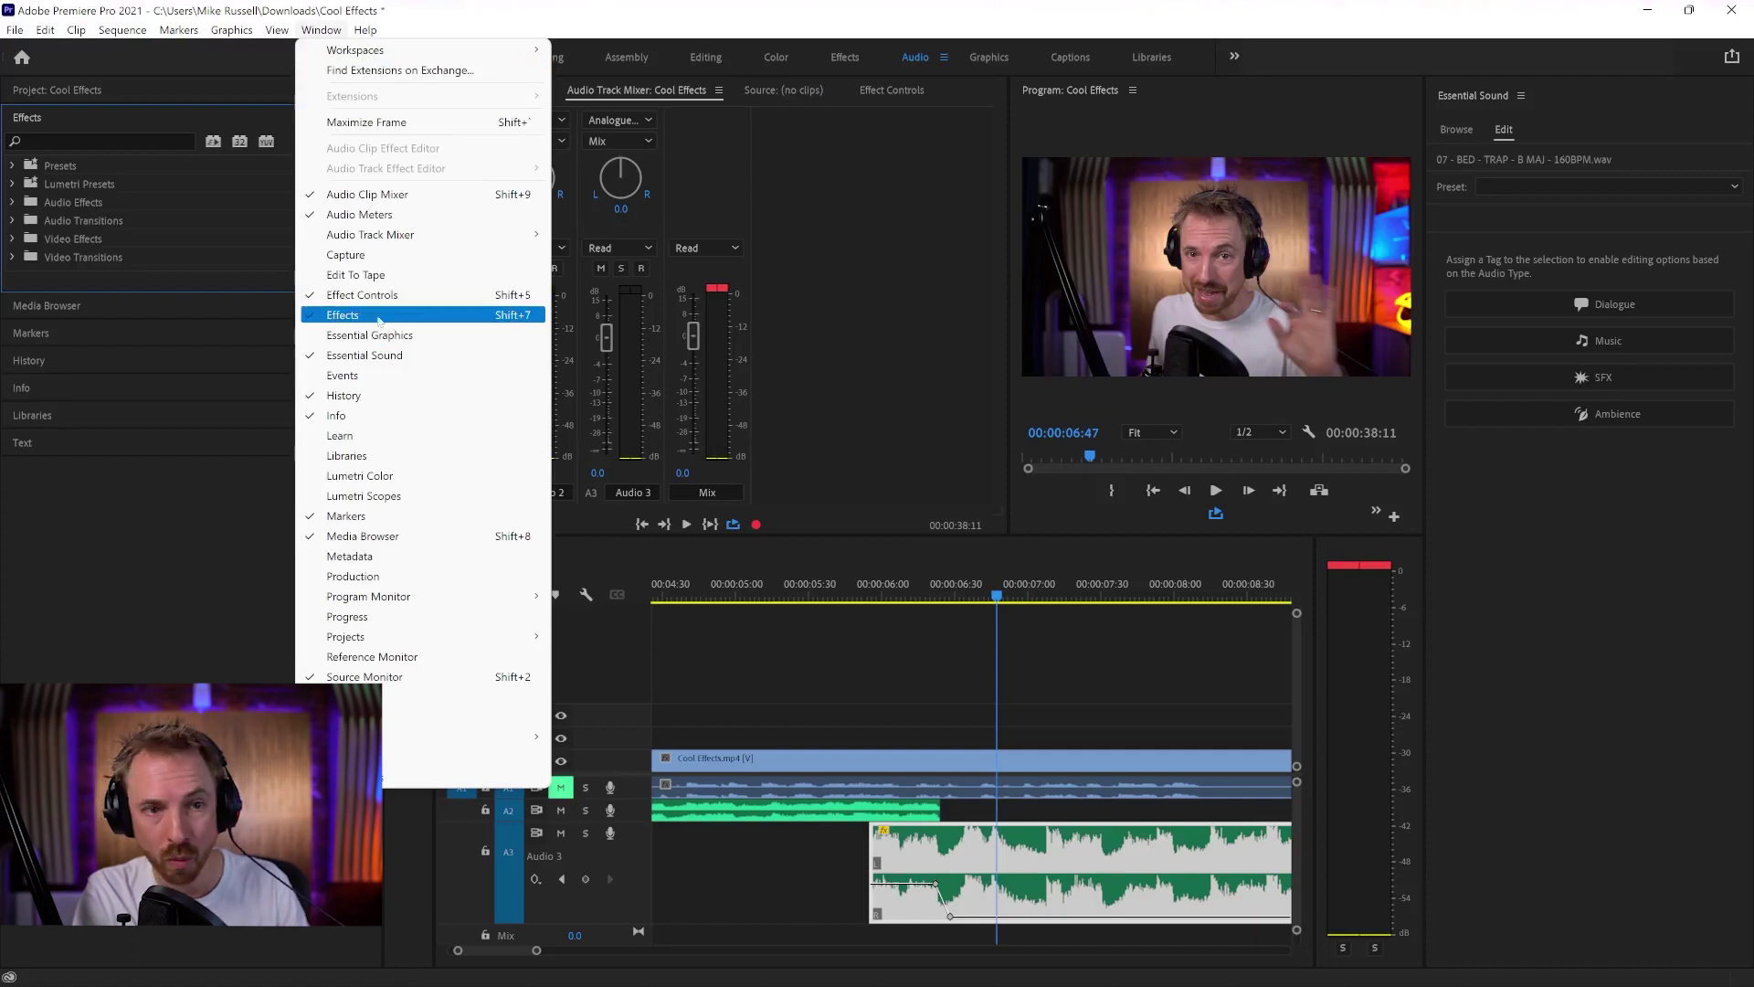
{"action": "left_click", "coordinate": [182, 587]}
{"action": "left_click", "coordinate": [91, 141]}
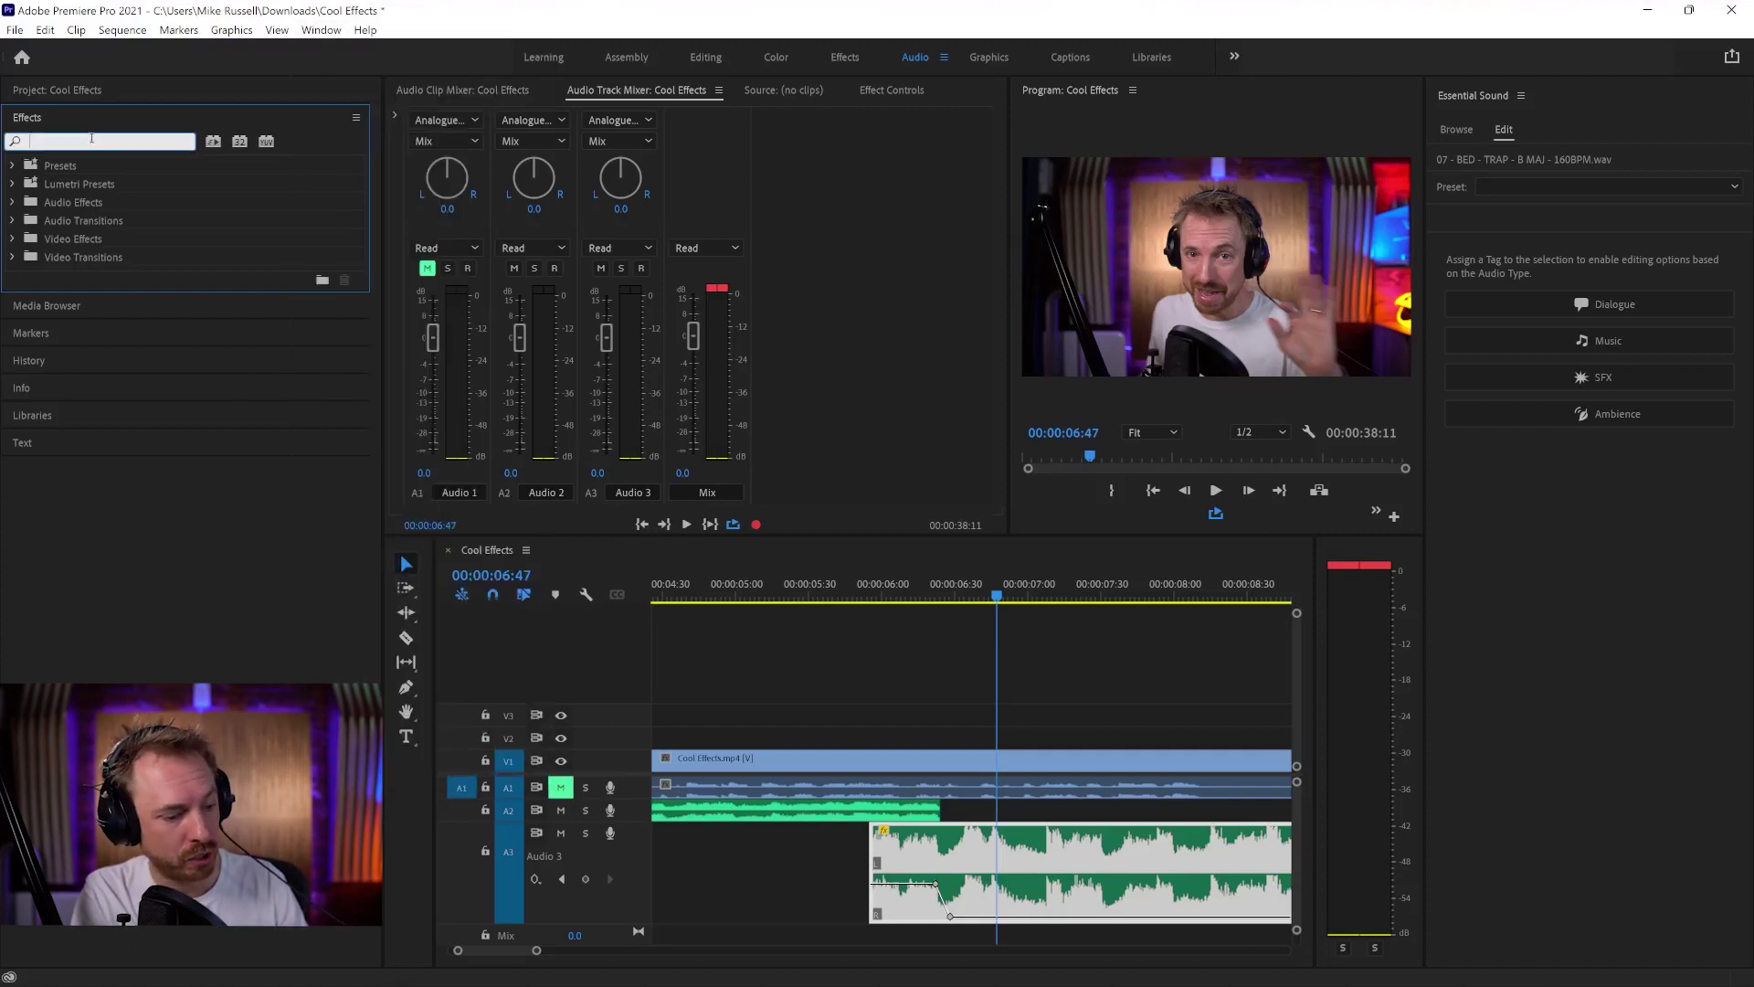
{"action": "type", "text": "reverb"}
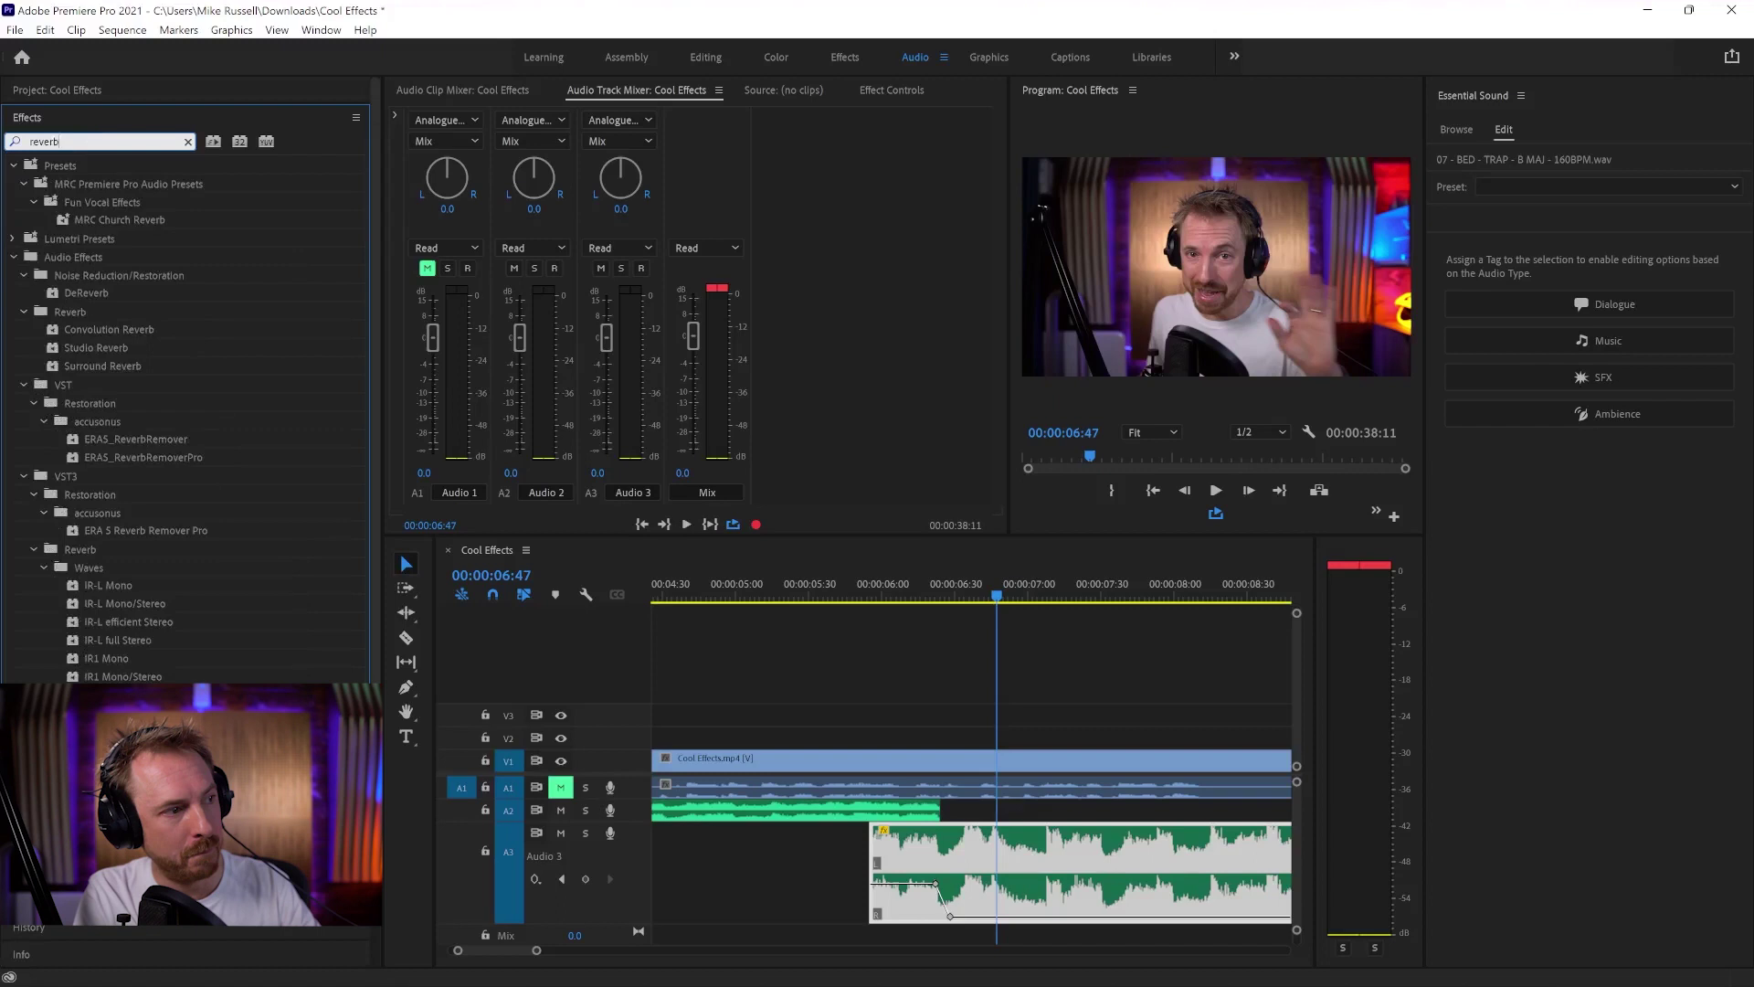
{"action": "left_click", "coordinate": [102, 349]}
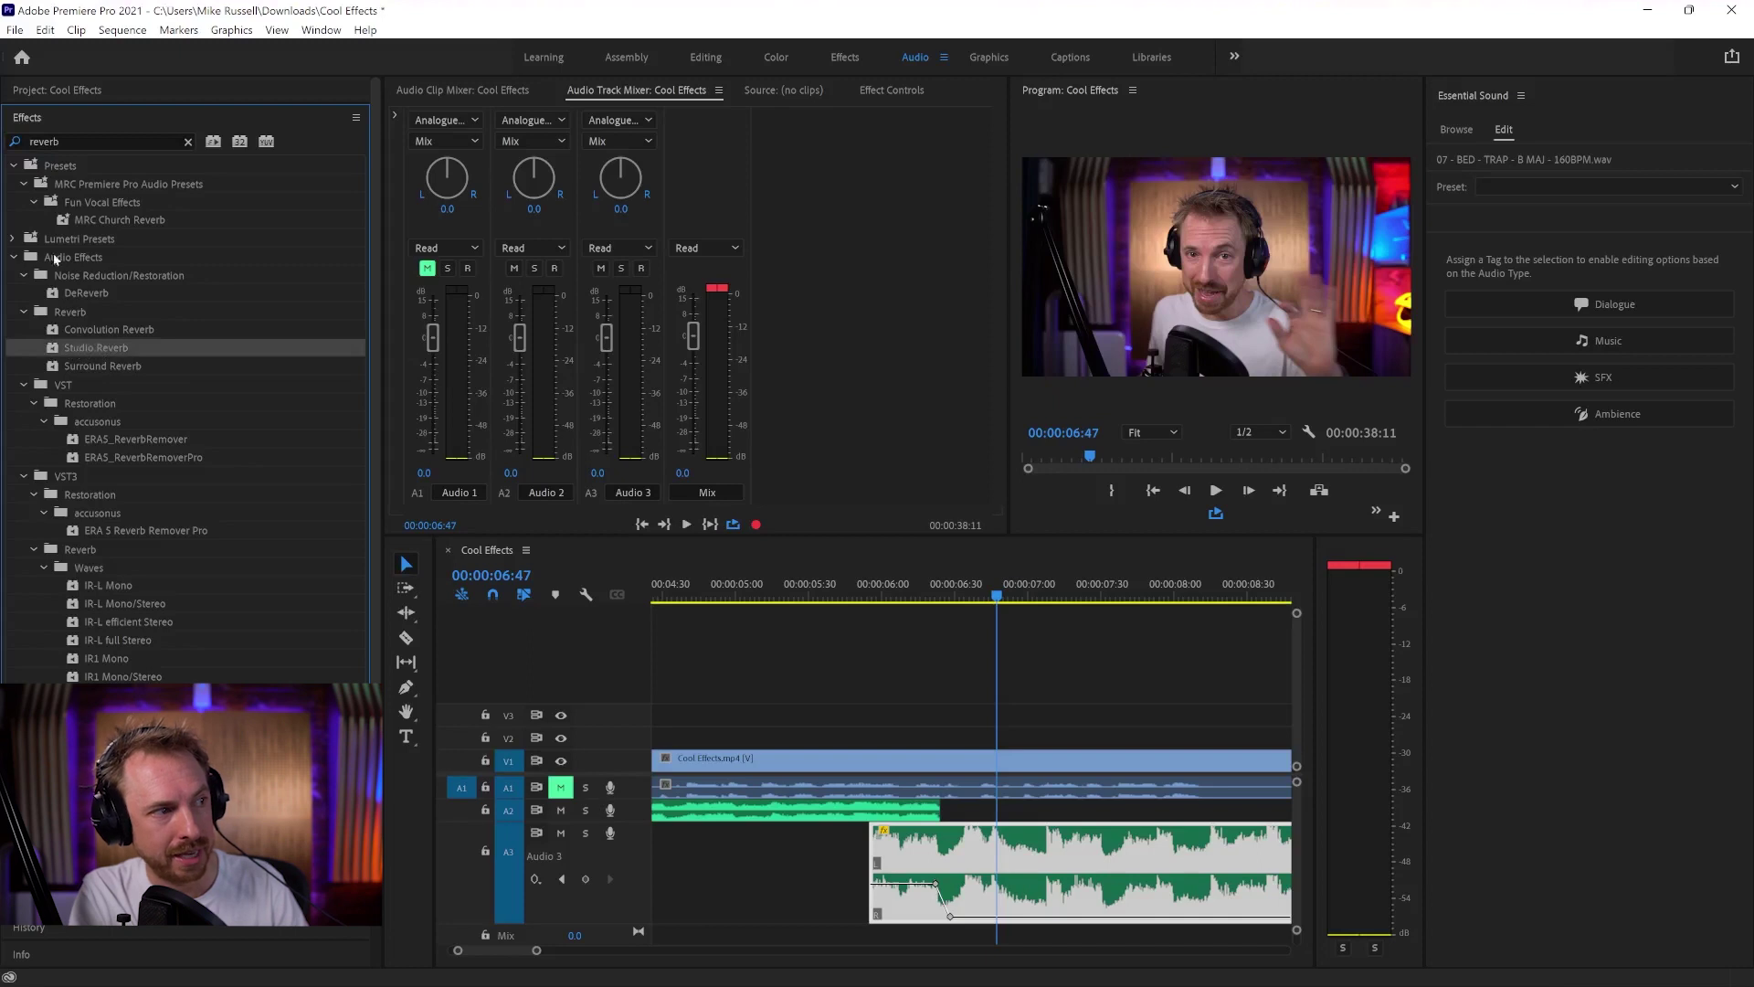
Step: Apply Studio Reverb to the Audio 3 music clip, preview it, and view its settings in Effect Controls
{"action": "left_click_drag", "start_coordinate": [652, 422], "coordinate": [894, 854]}
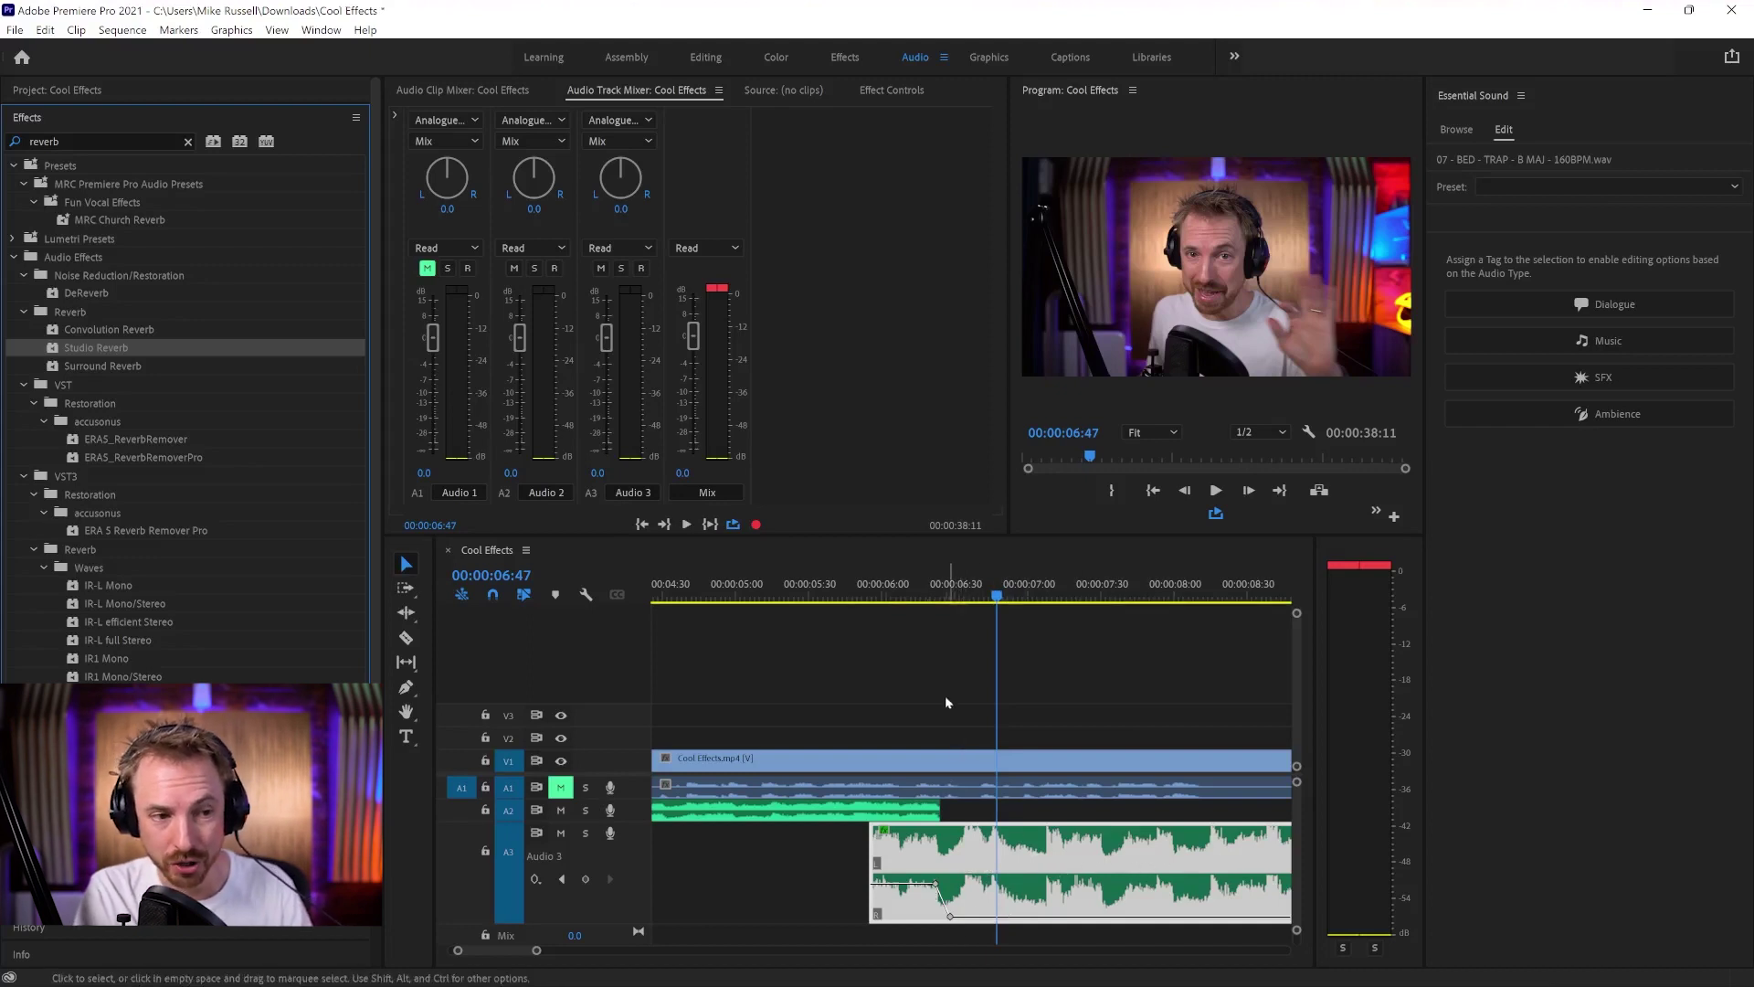
{"action": "left_click", "coordinate": [837, 595]}
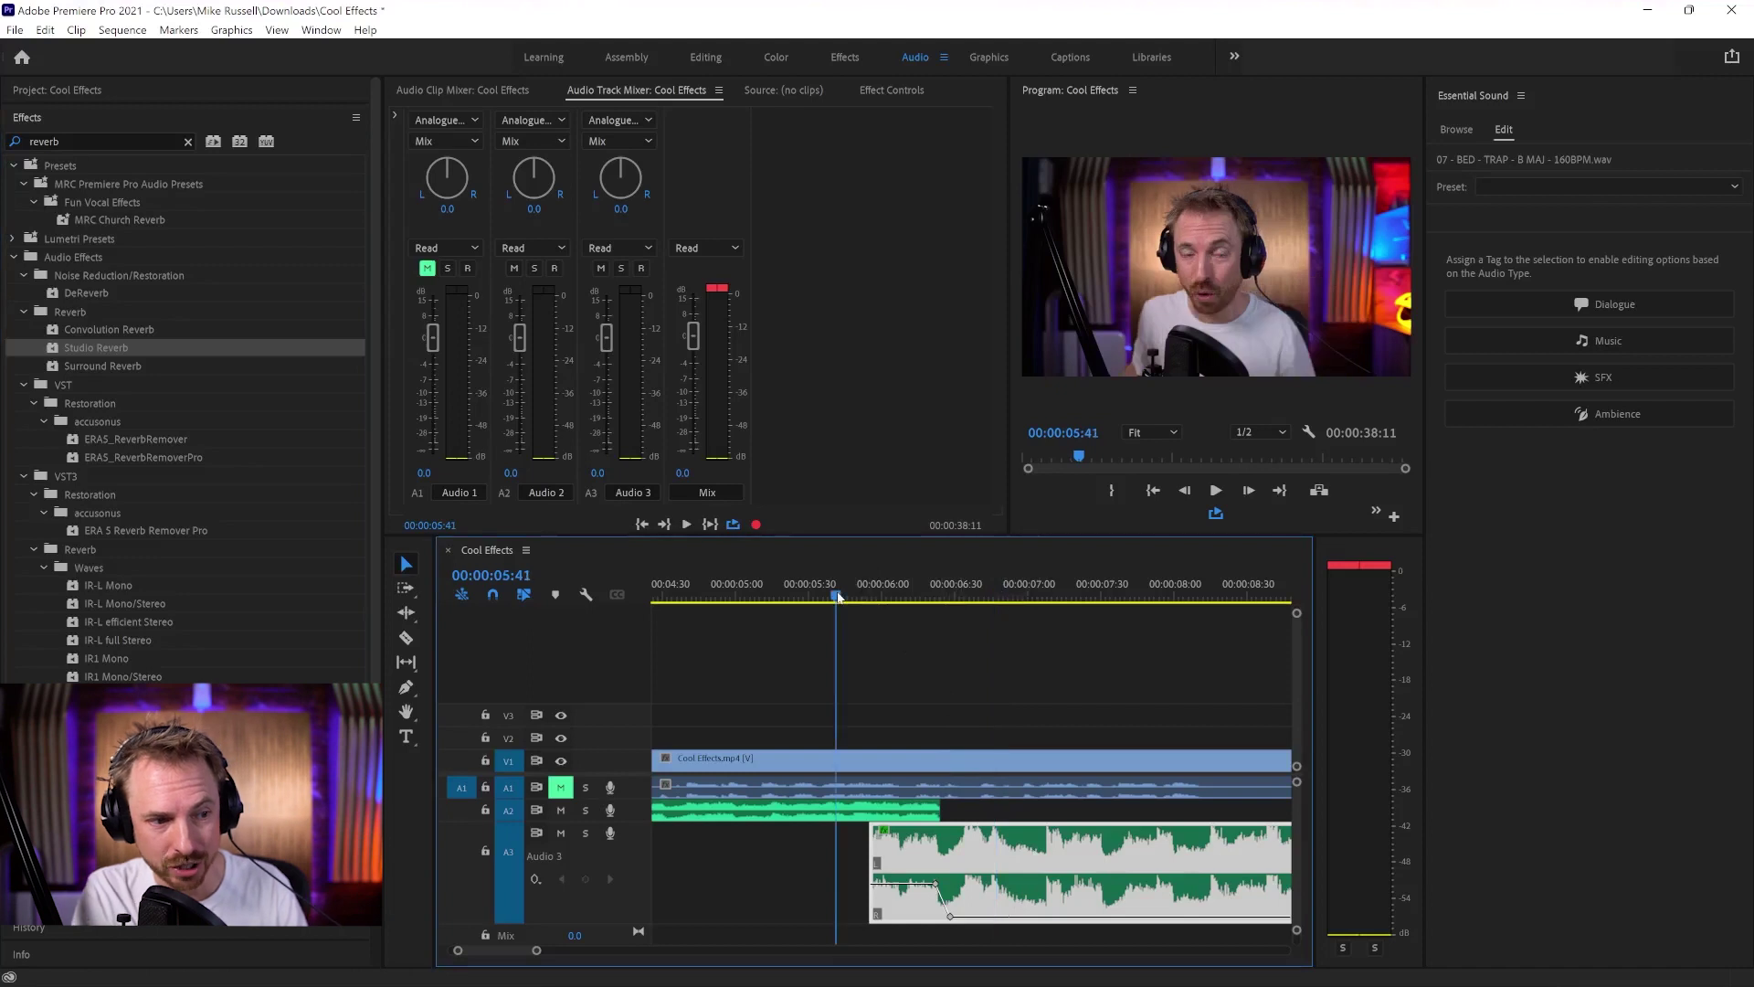
{"action": "key", "text": "space"}
{"action": "key", "text": "space"}
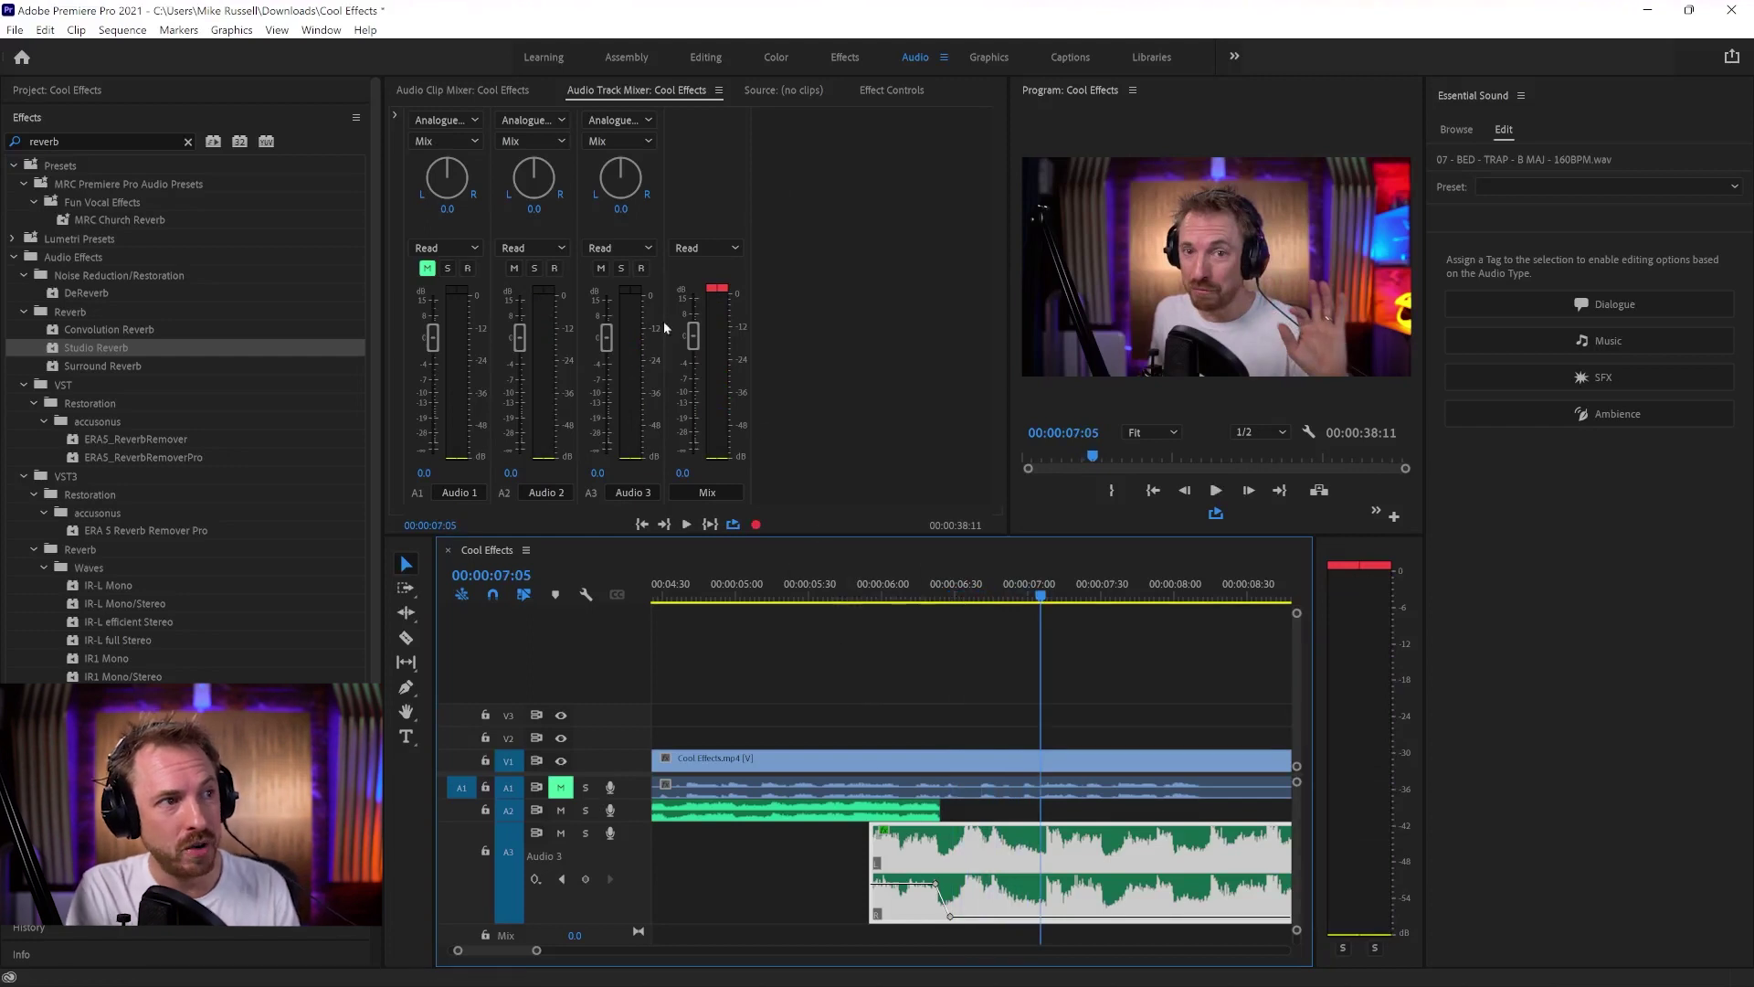
{"action": "left_click", "coordinate": [891, 90]}
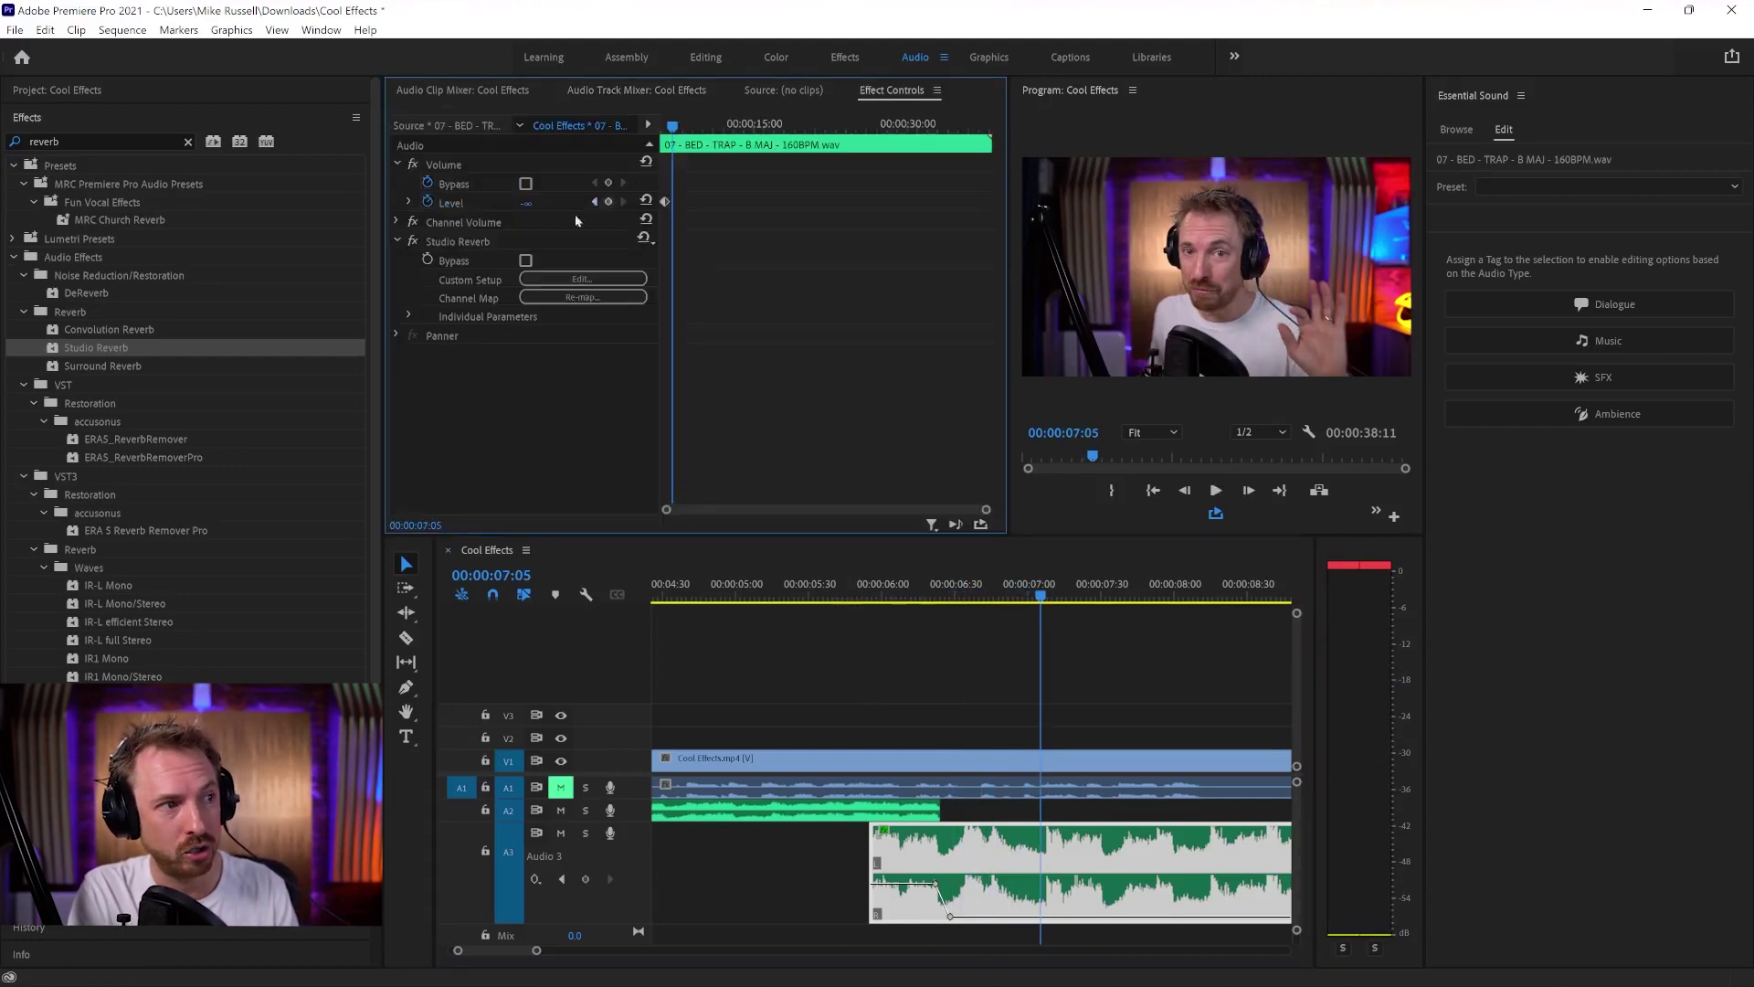
Step: Load the Outside Club preset into Studio Reverb and preview it from about 5:29
{"action": "left_click", "coordinate": [567, 280]}
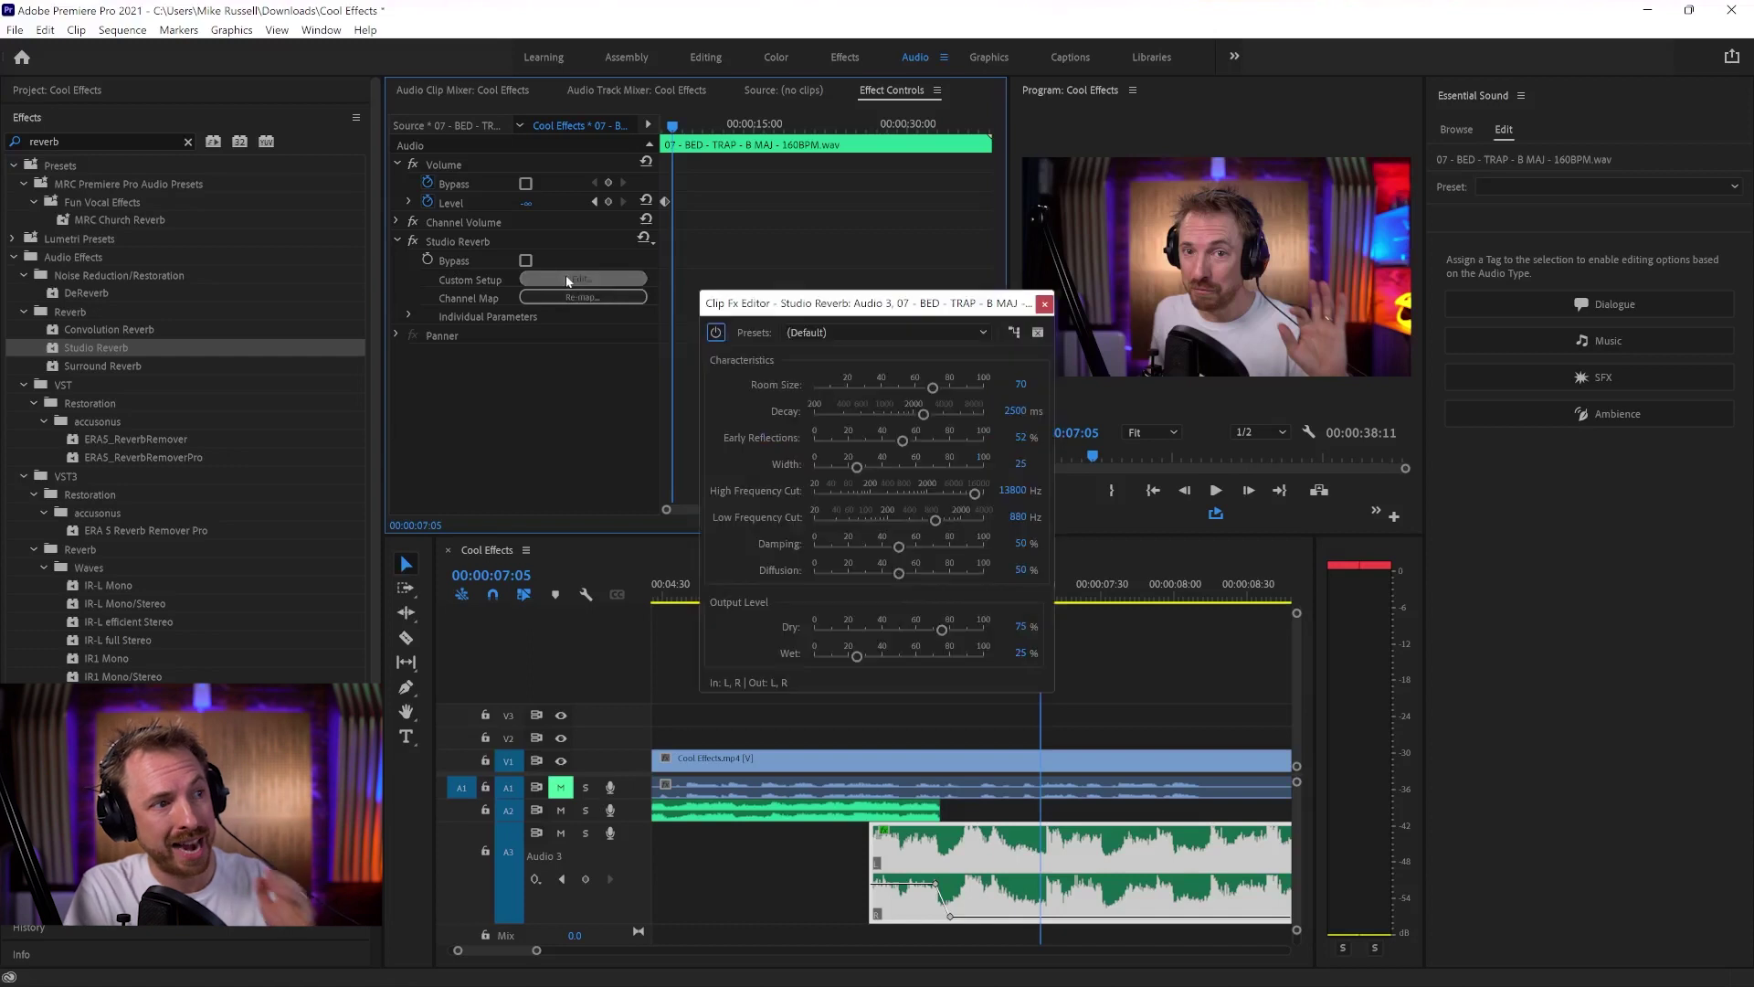
{"action": "left_click", "coordinate": [790, 337]}
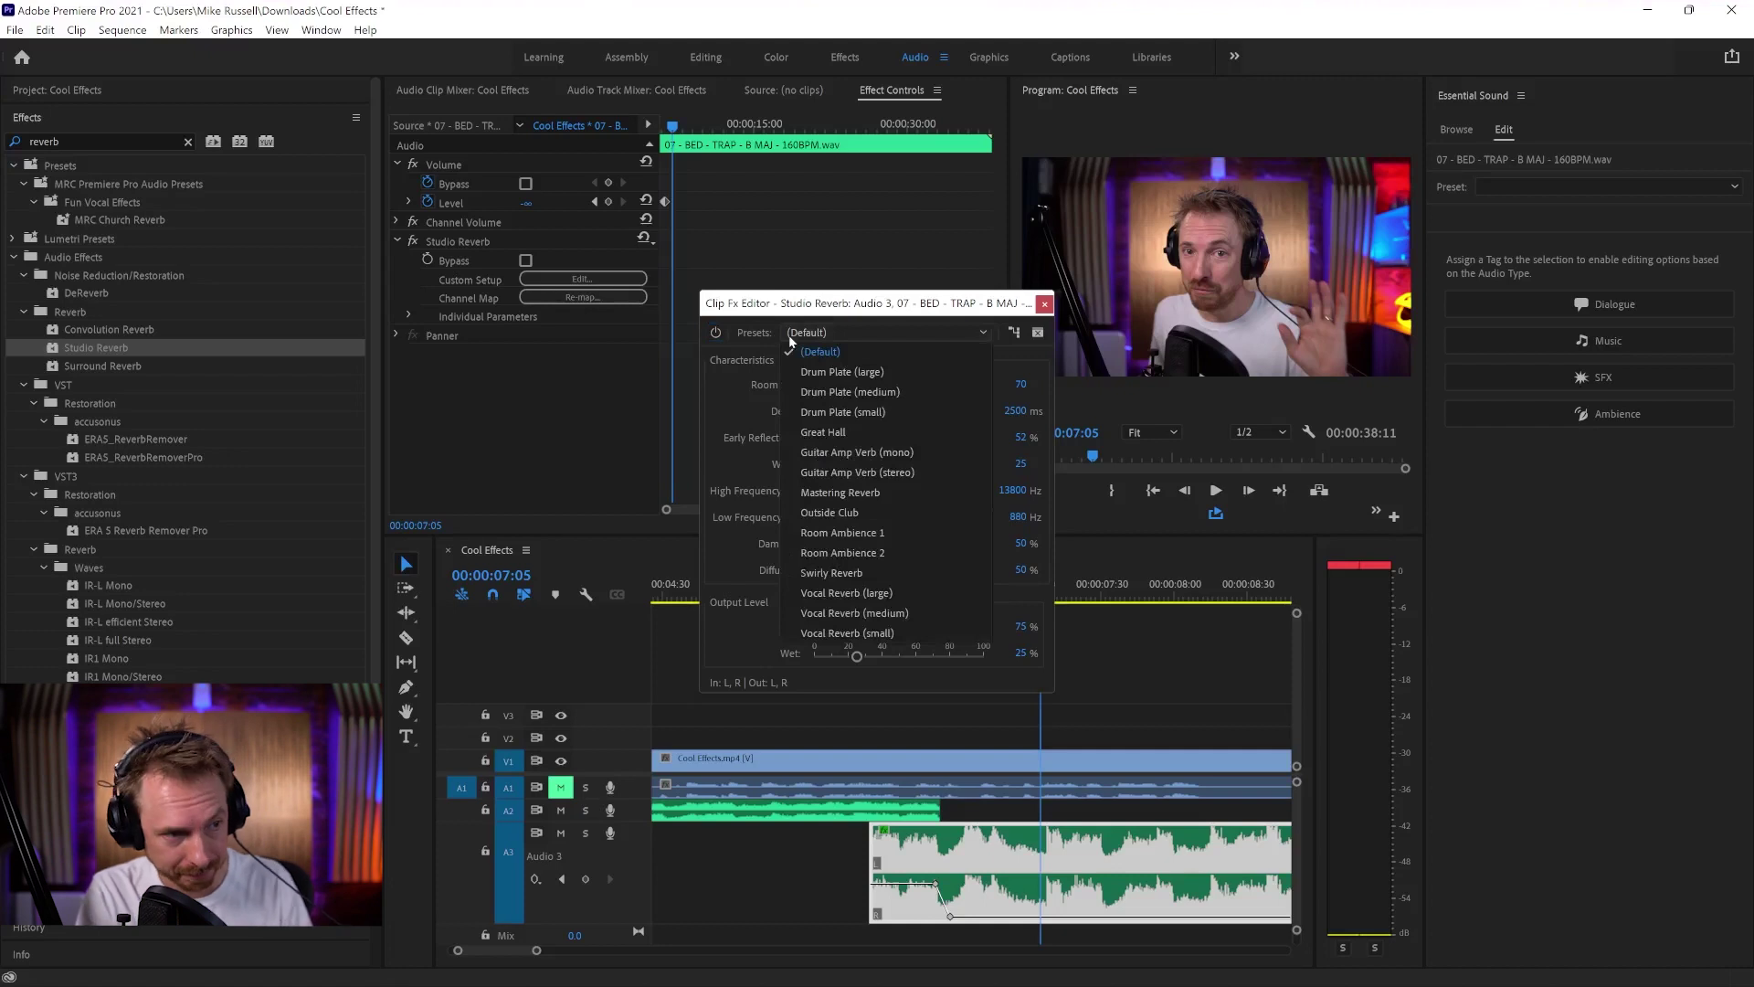
{"action": "left_click", "coordinate": [871, 513]}
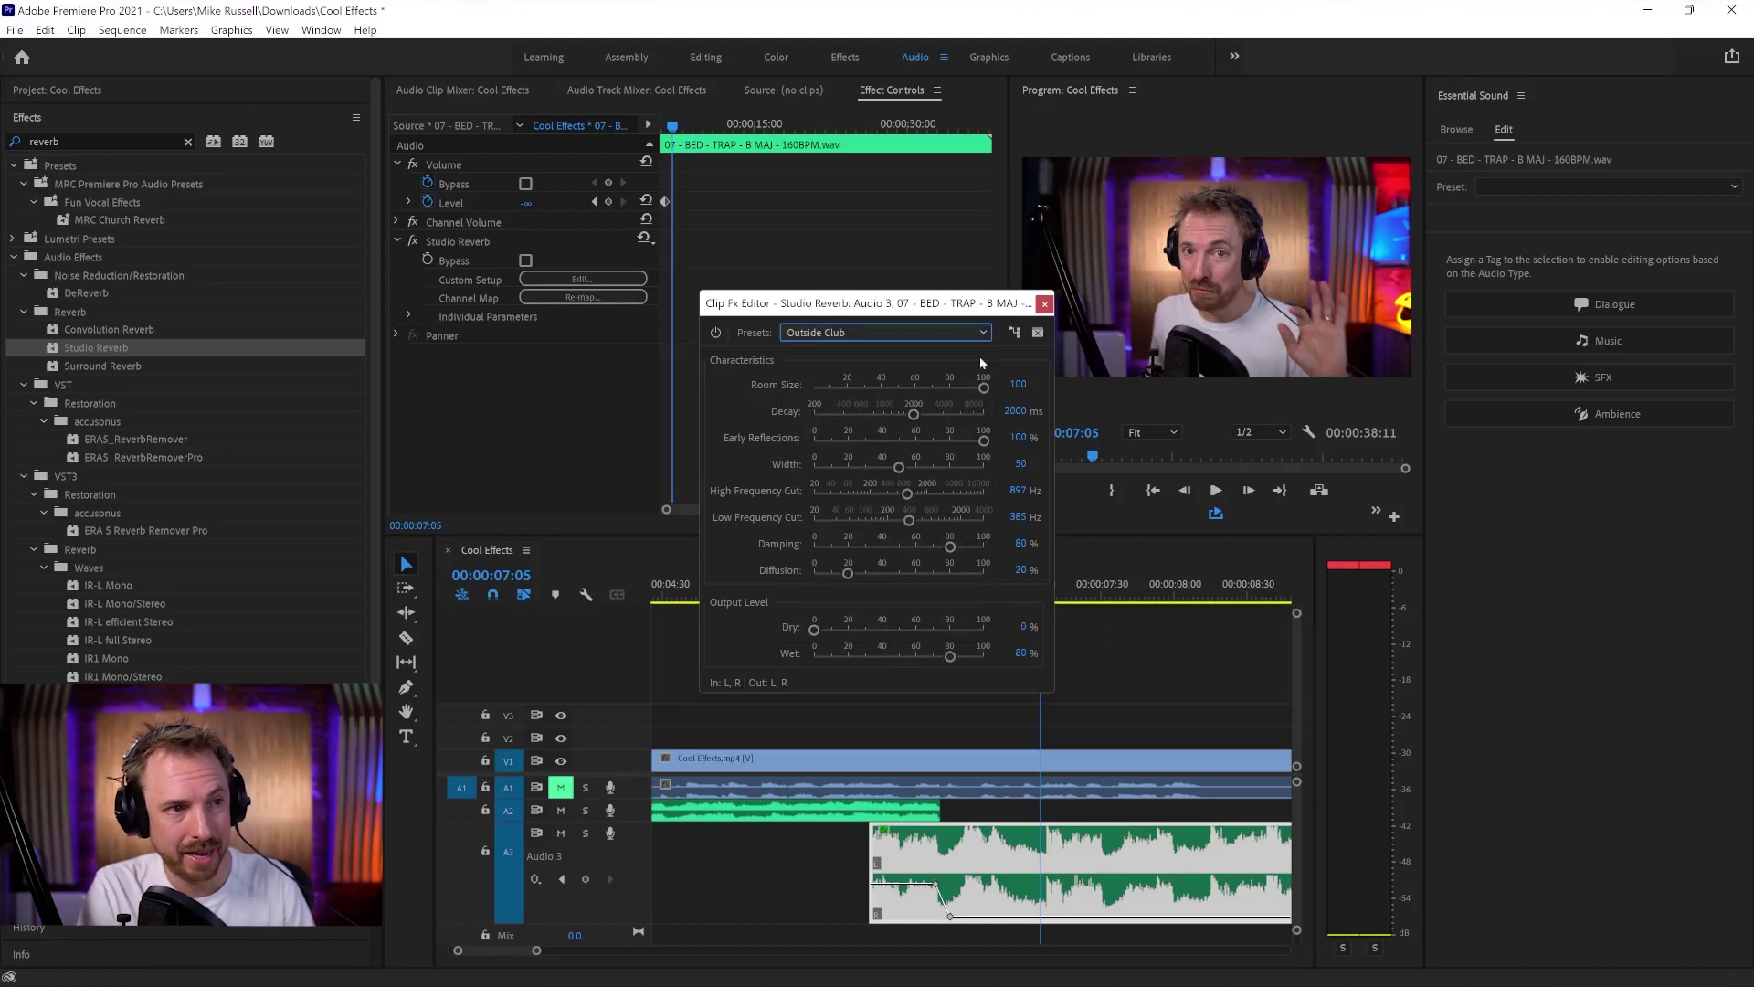
{"action": "left_click_drag", "start_coordinate": [948, 300], "coordinate": [878, 142]}
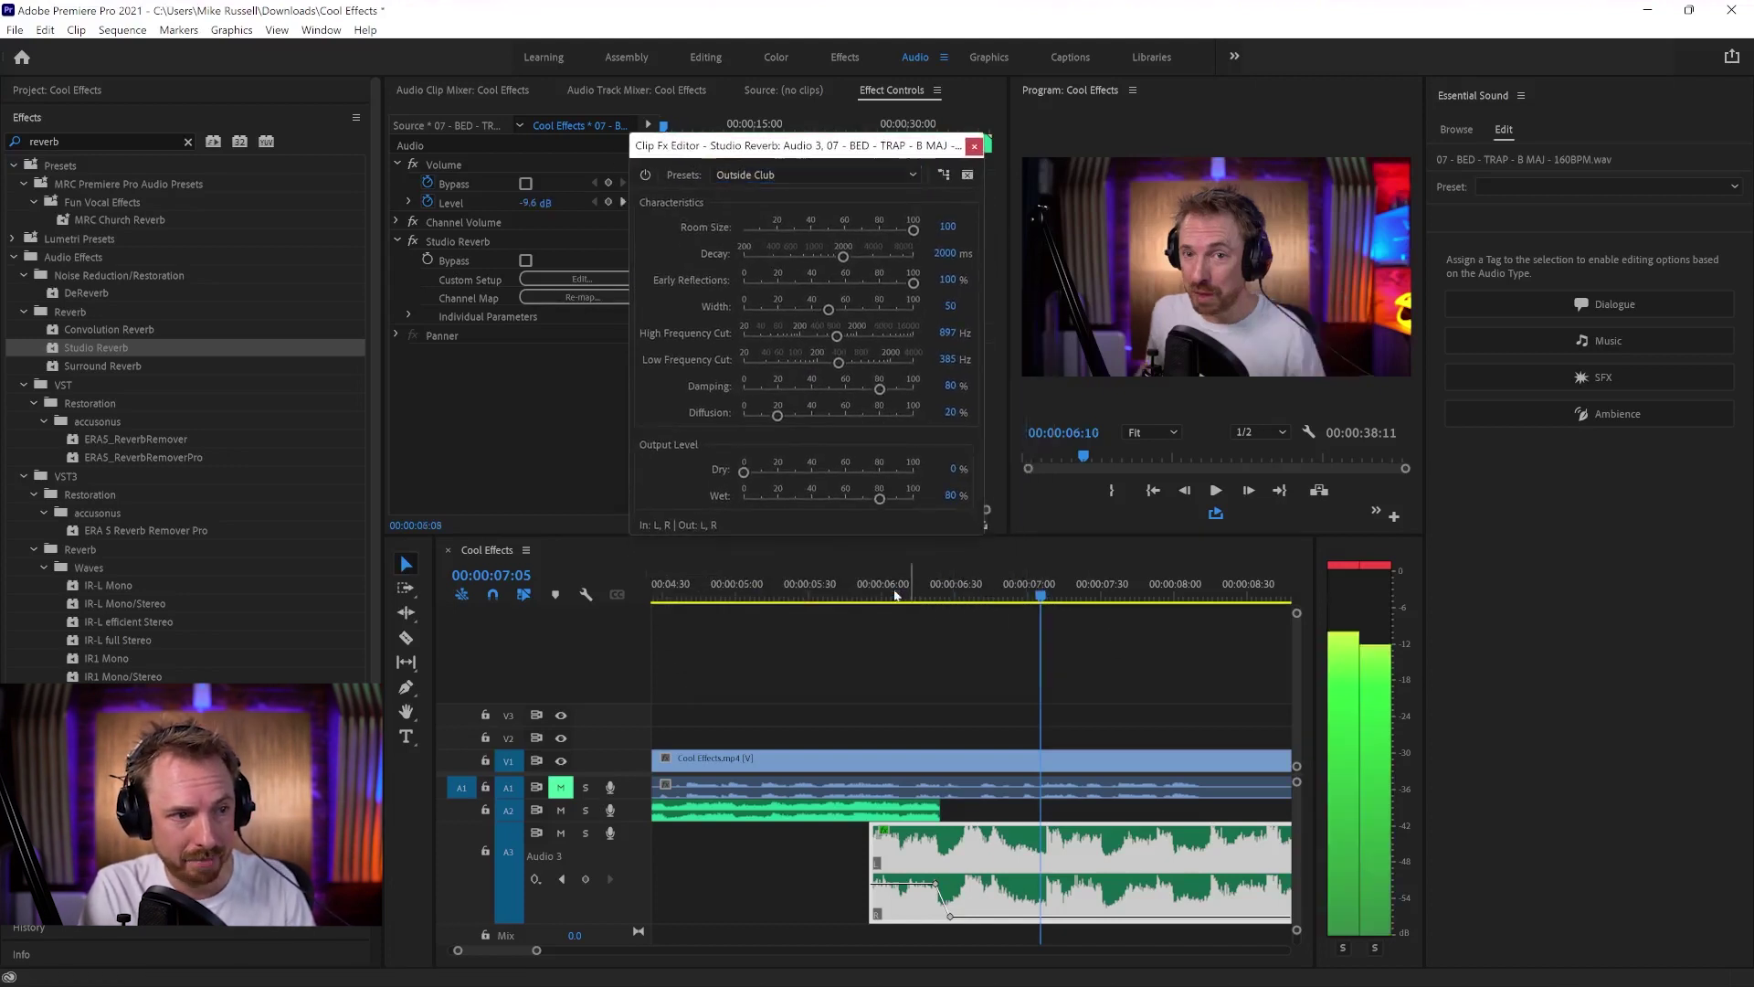
{"action": "left_click", "coordinate": [807, 598]}
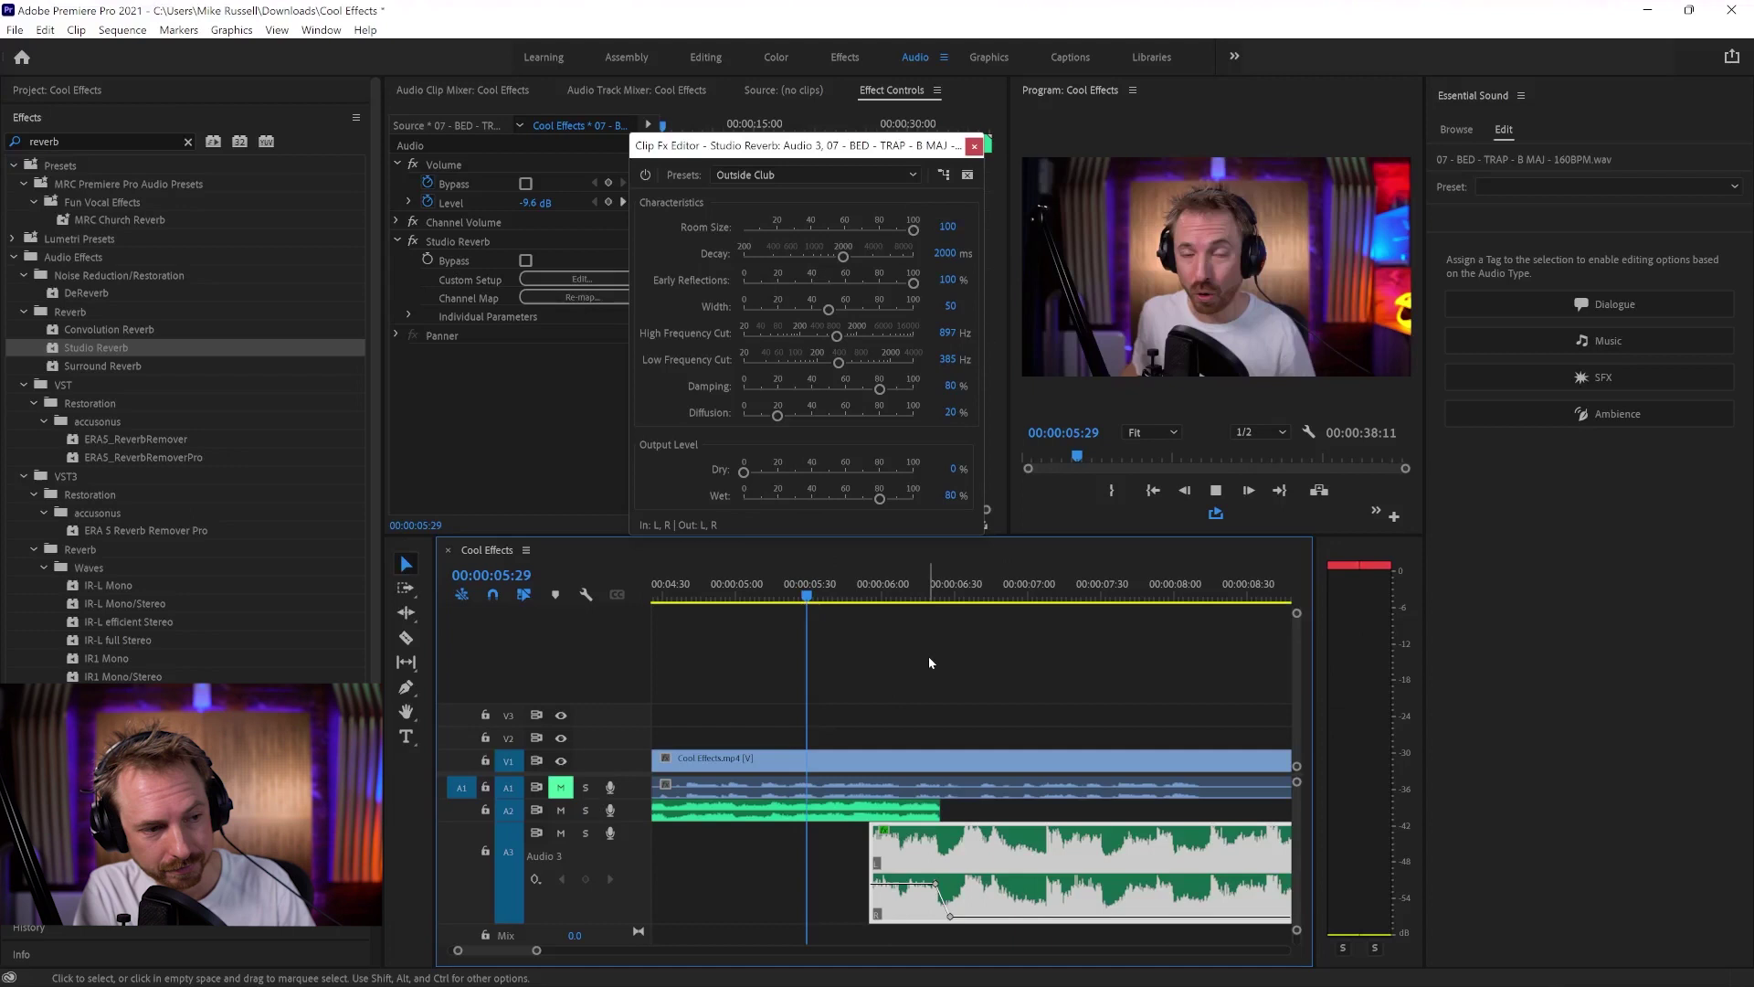
{"action": "key", "text": "space"}
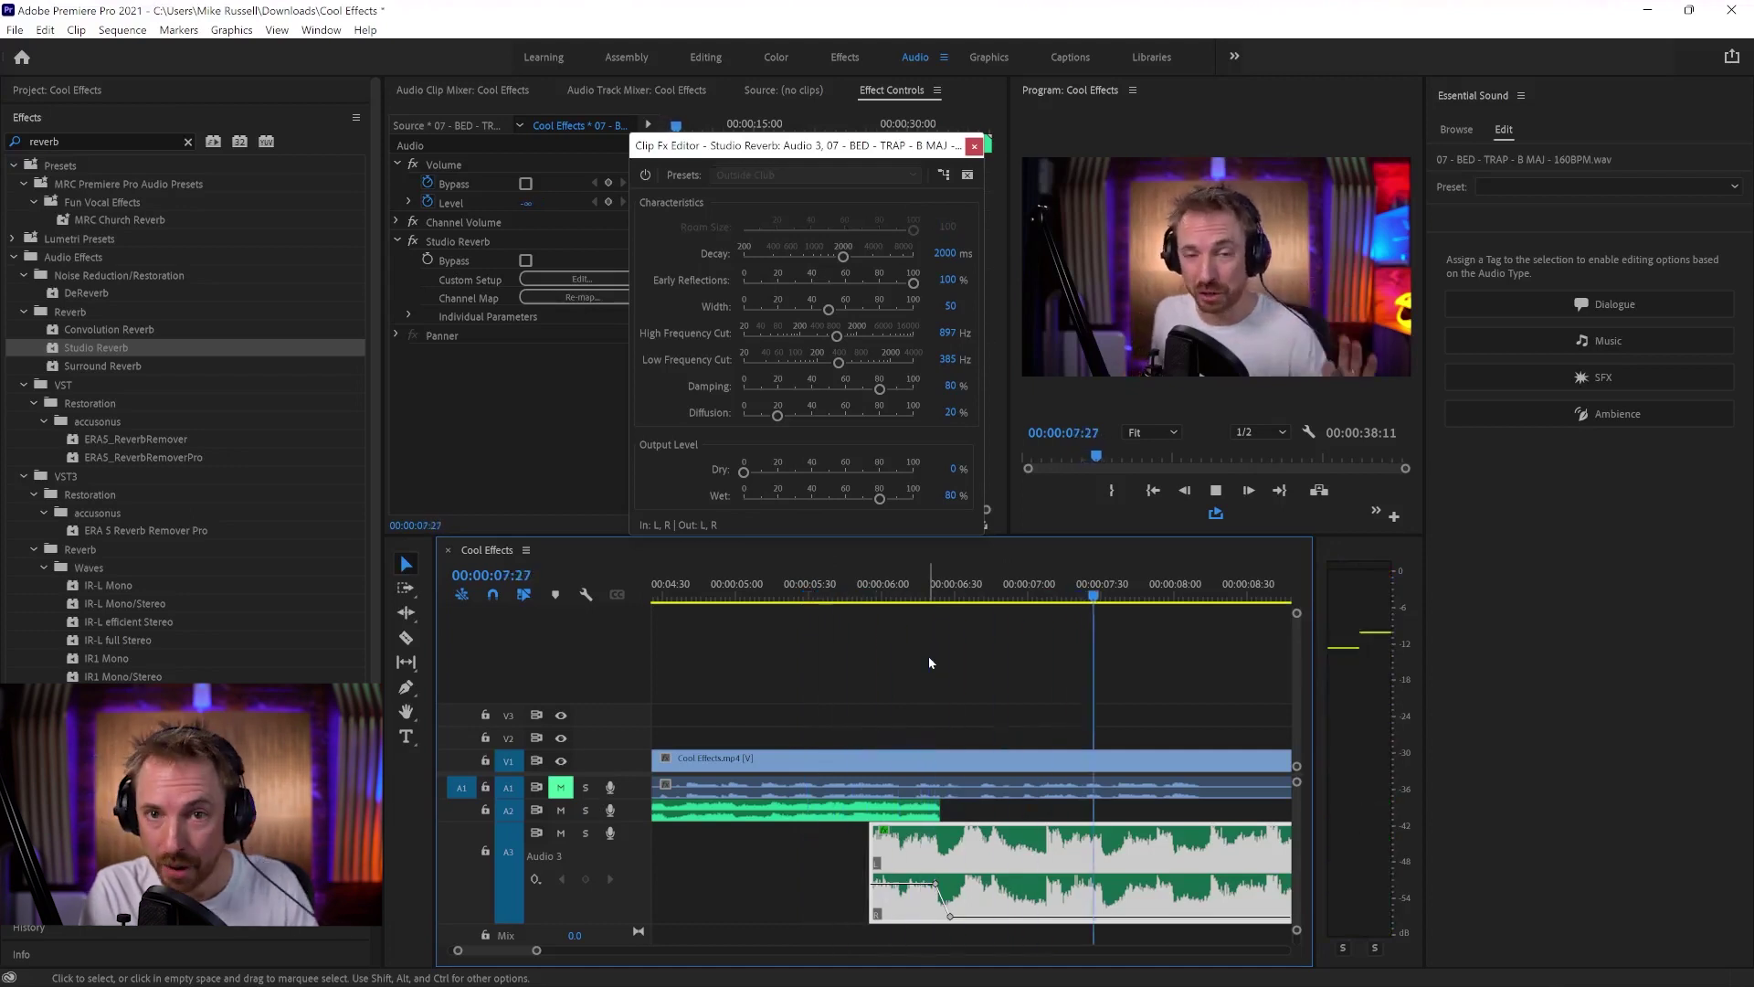
{"action": "key", "text": "space"}
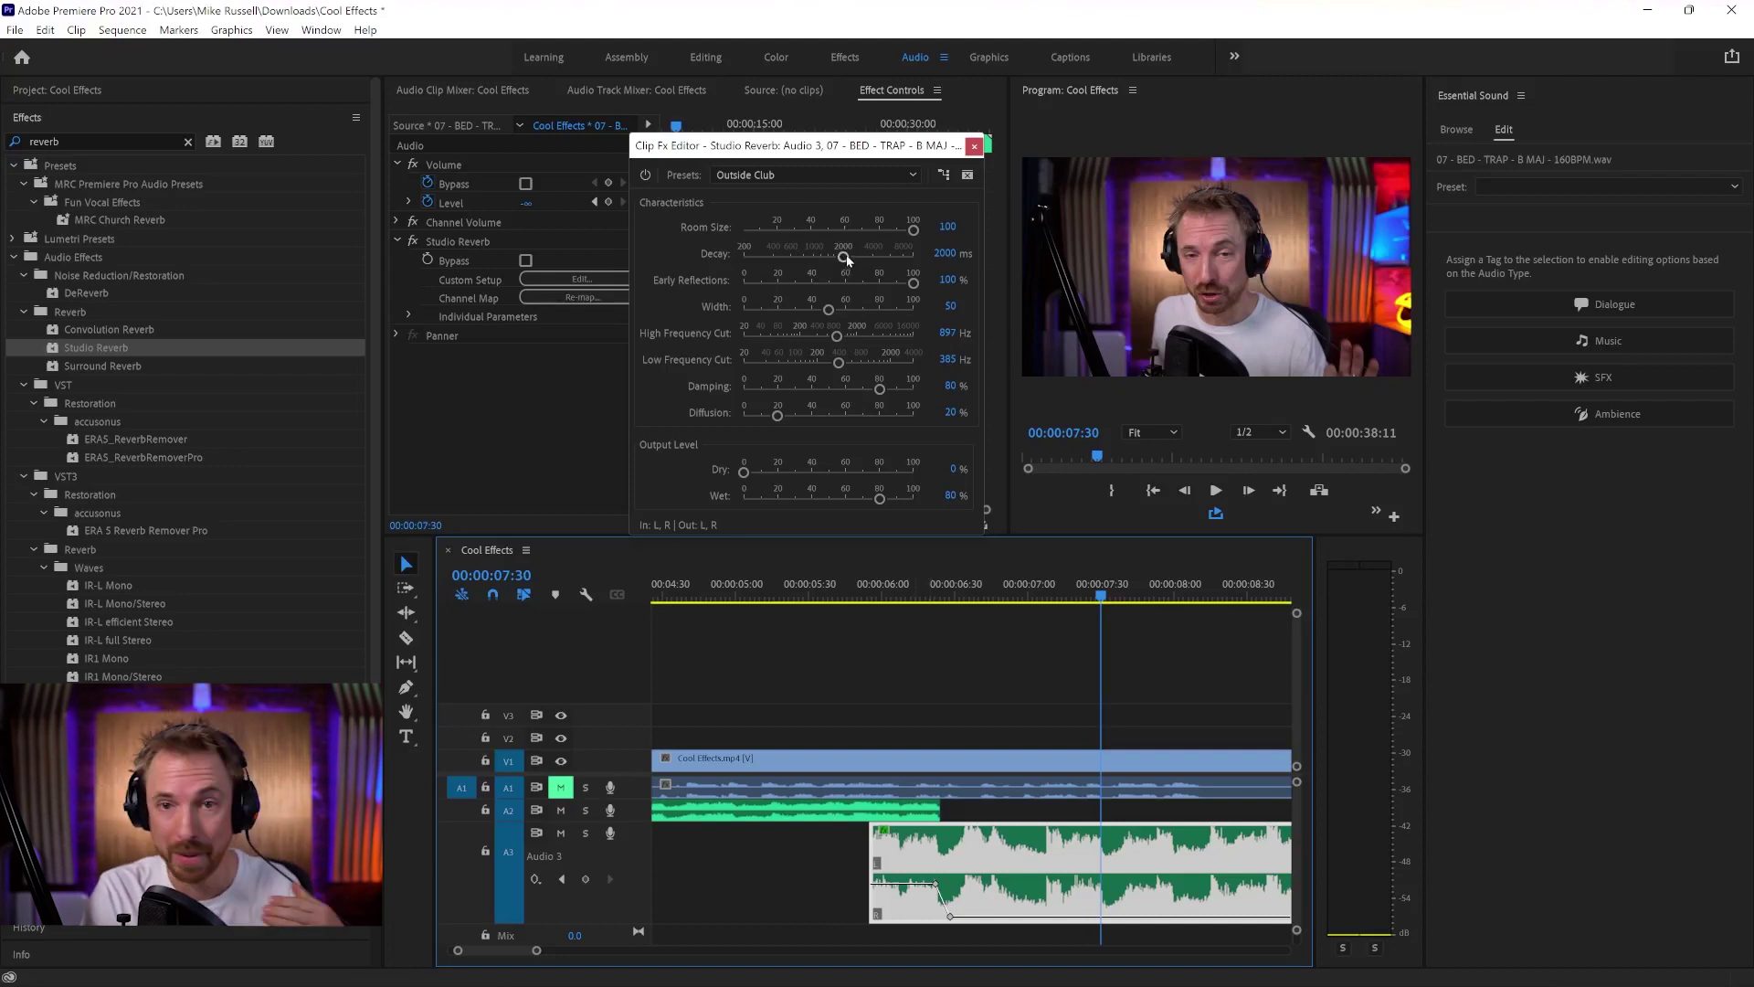
Step: Lengthen the Studio Reverb decay to 4590.2 ms and preview from about 5:36
{"action": "left_click_drag", "start_coordinate": [870, 259], "coordinate": [886, 257]}
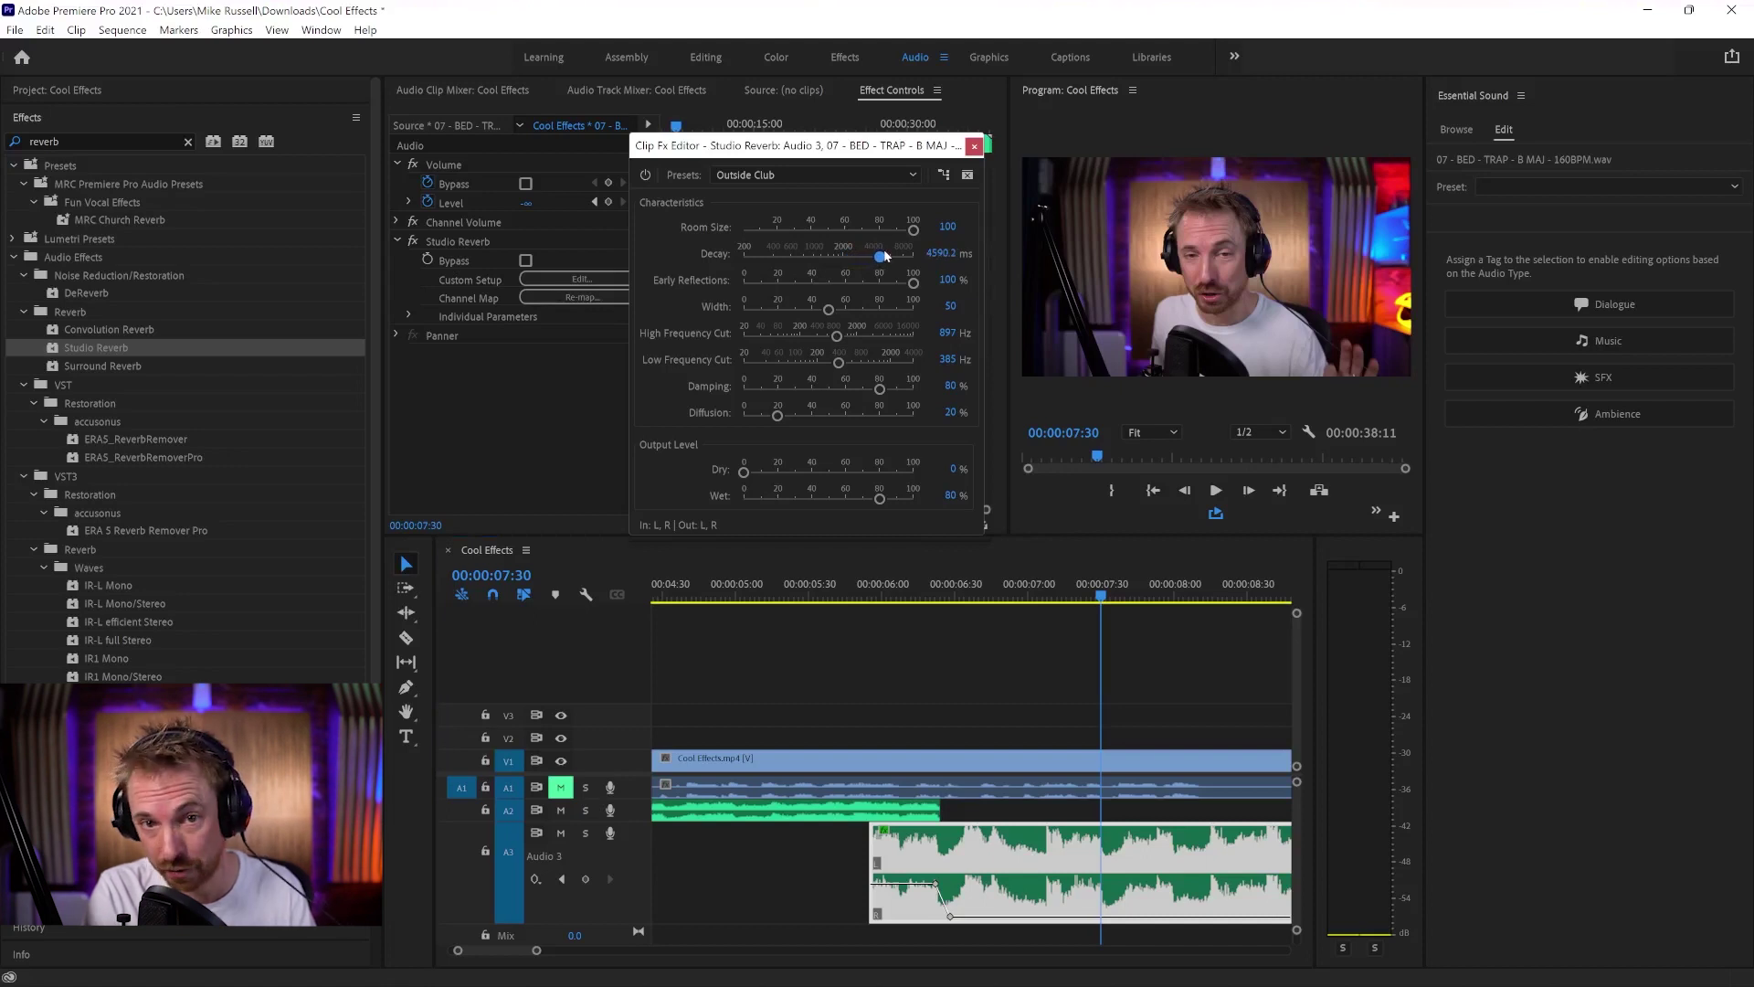
{"action": "left_click", "coordinate": [824, 595]}
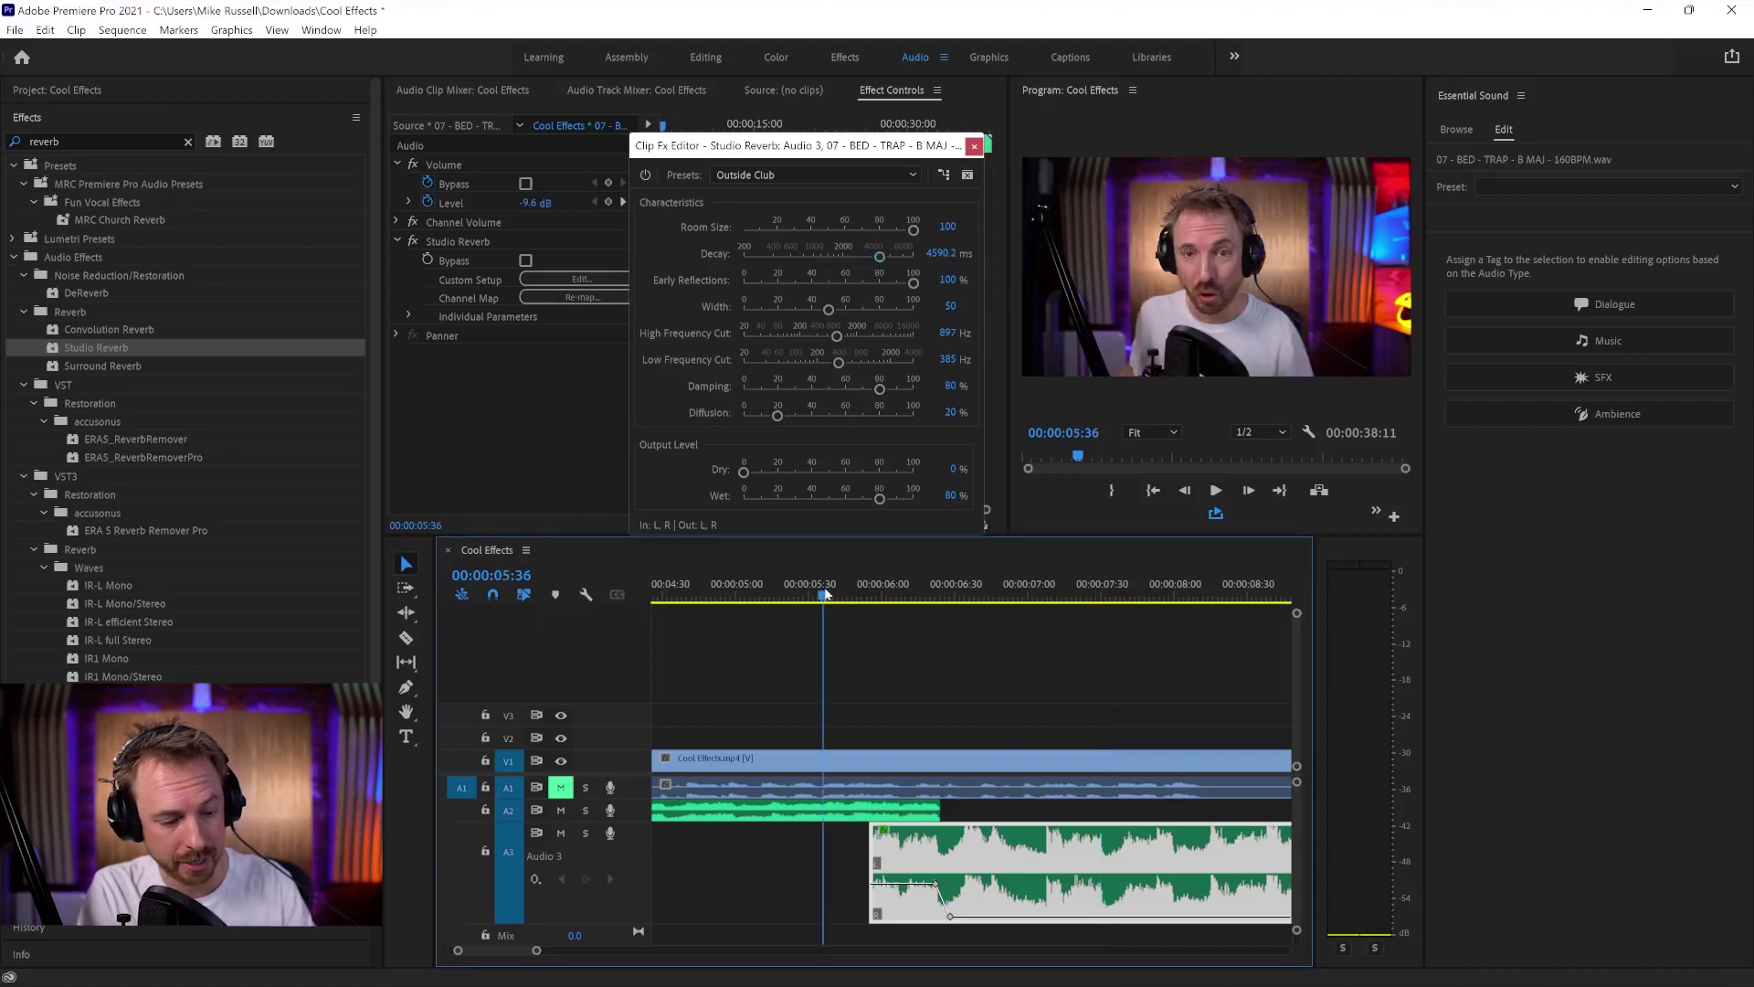
{"action": "key", "text": "space"}
{"action": "key", "text": "minus"}
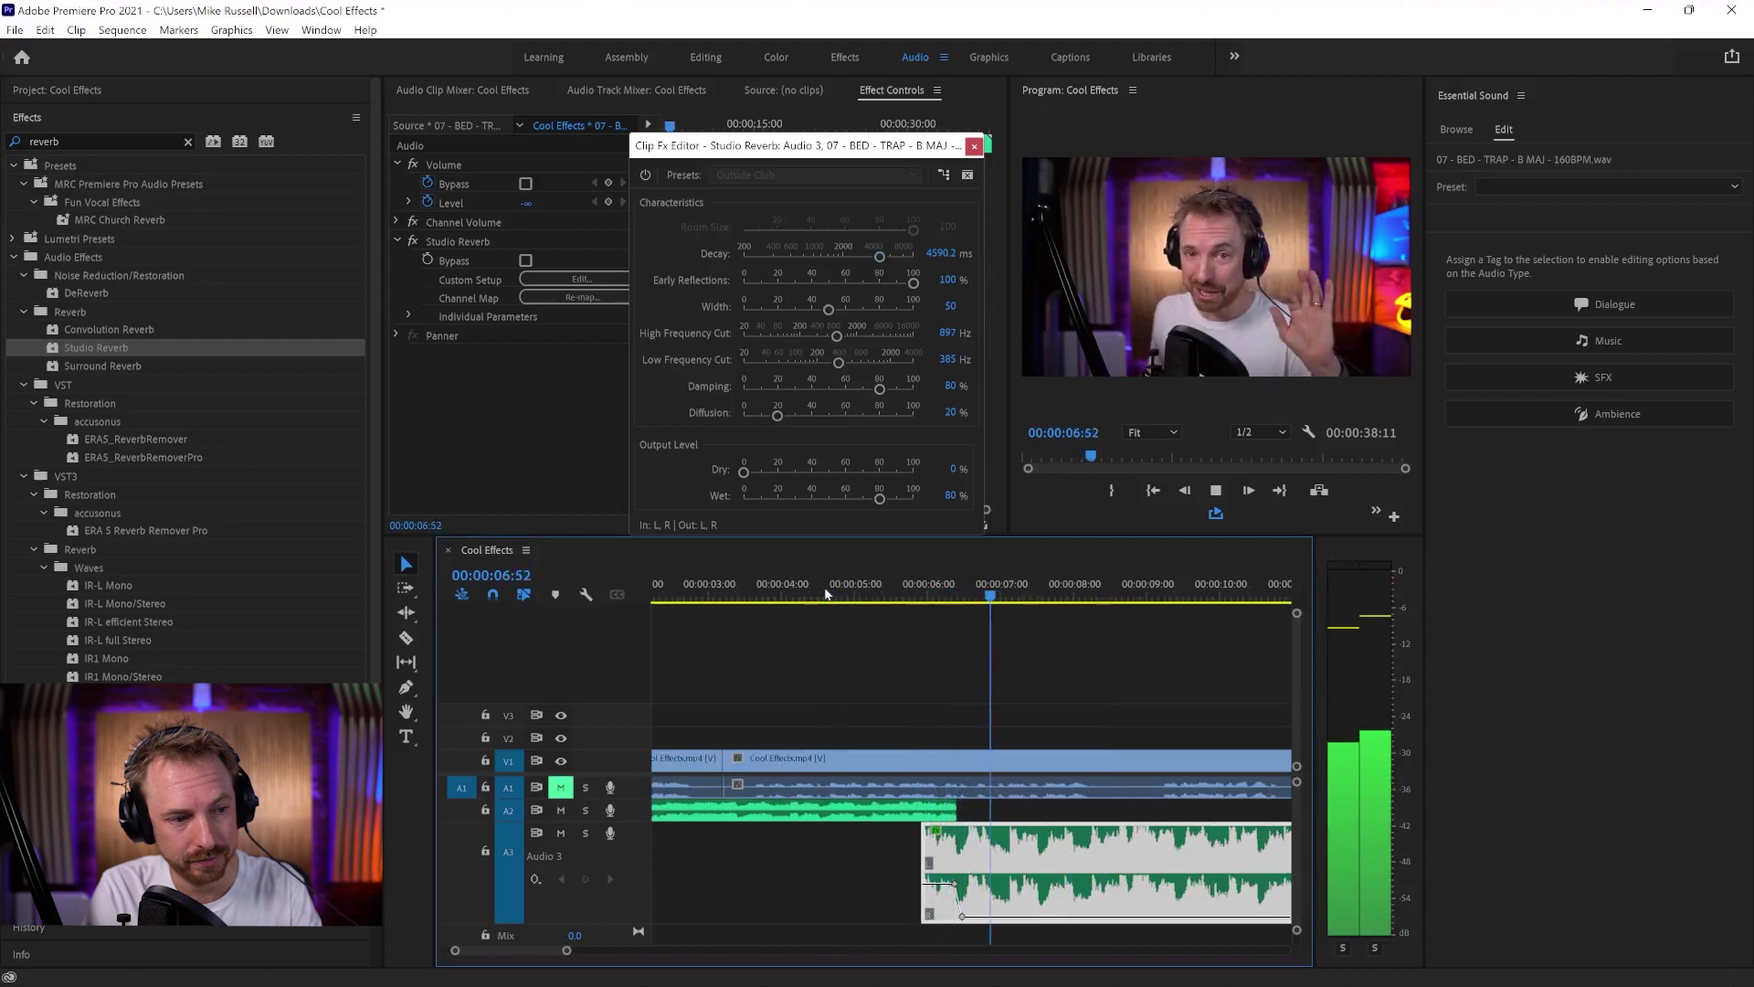
{"action": "key", "text": "space"}
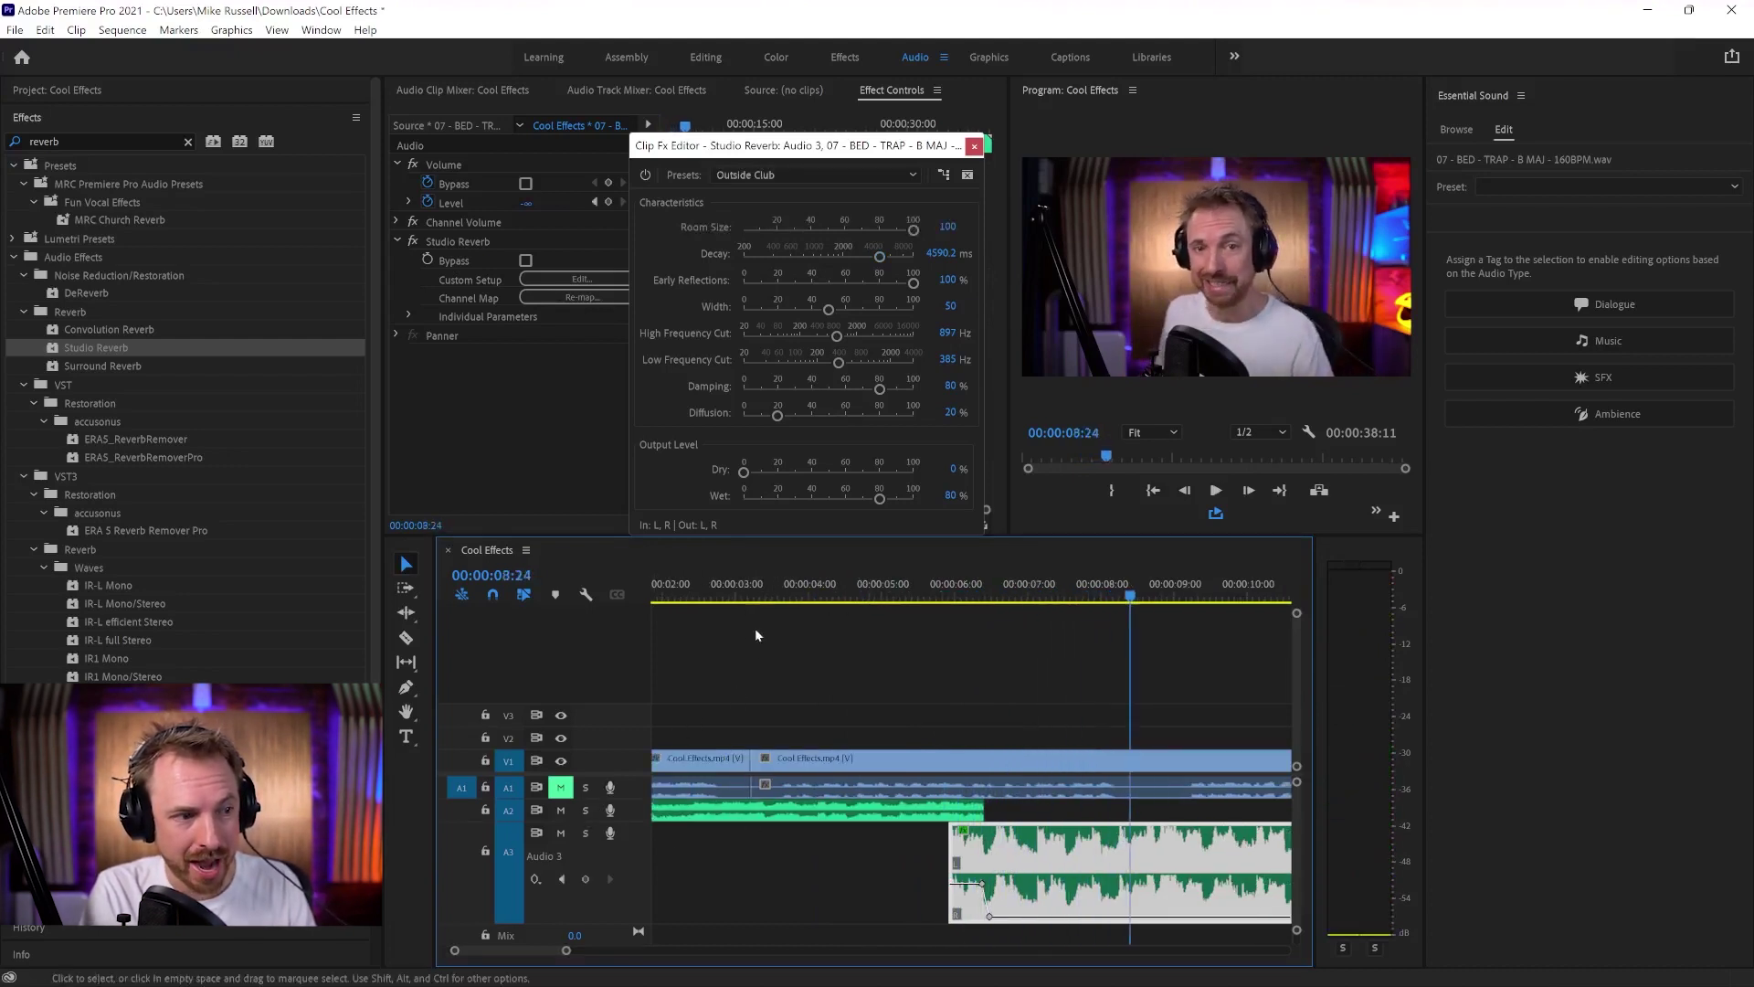
Step: Zoom the timeline out and play the sequence back from its start
{"action": "scroll", "coordinate": [754, 628], "scroll_direction": "up", "scroll_amount": 1}
{"action": "key", "text": "space"}
{"action": "key", "text": "space"}
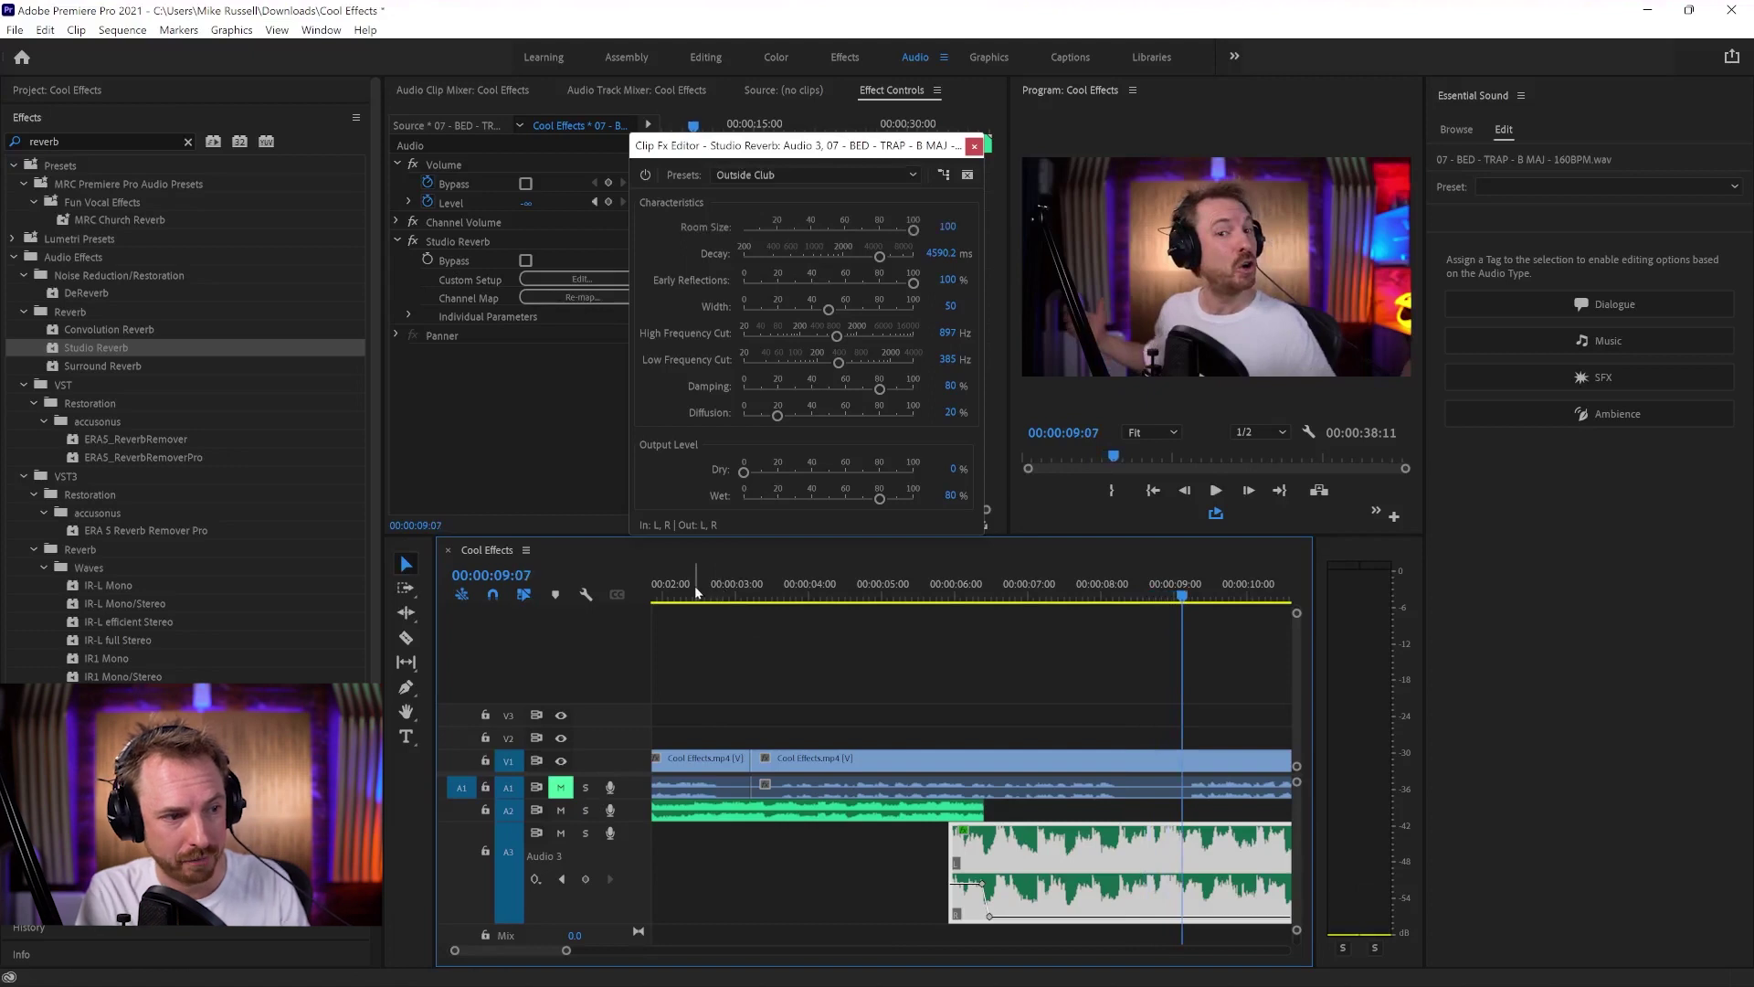
{"action": "key", "text": "minus"}
{"action": "key", "text": "Home"}
{"action": "key", "text": "space"}
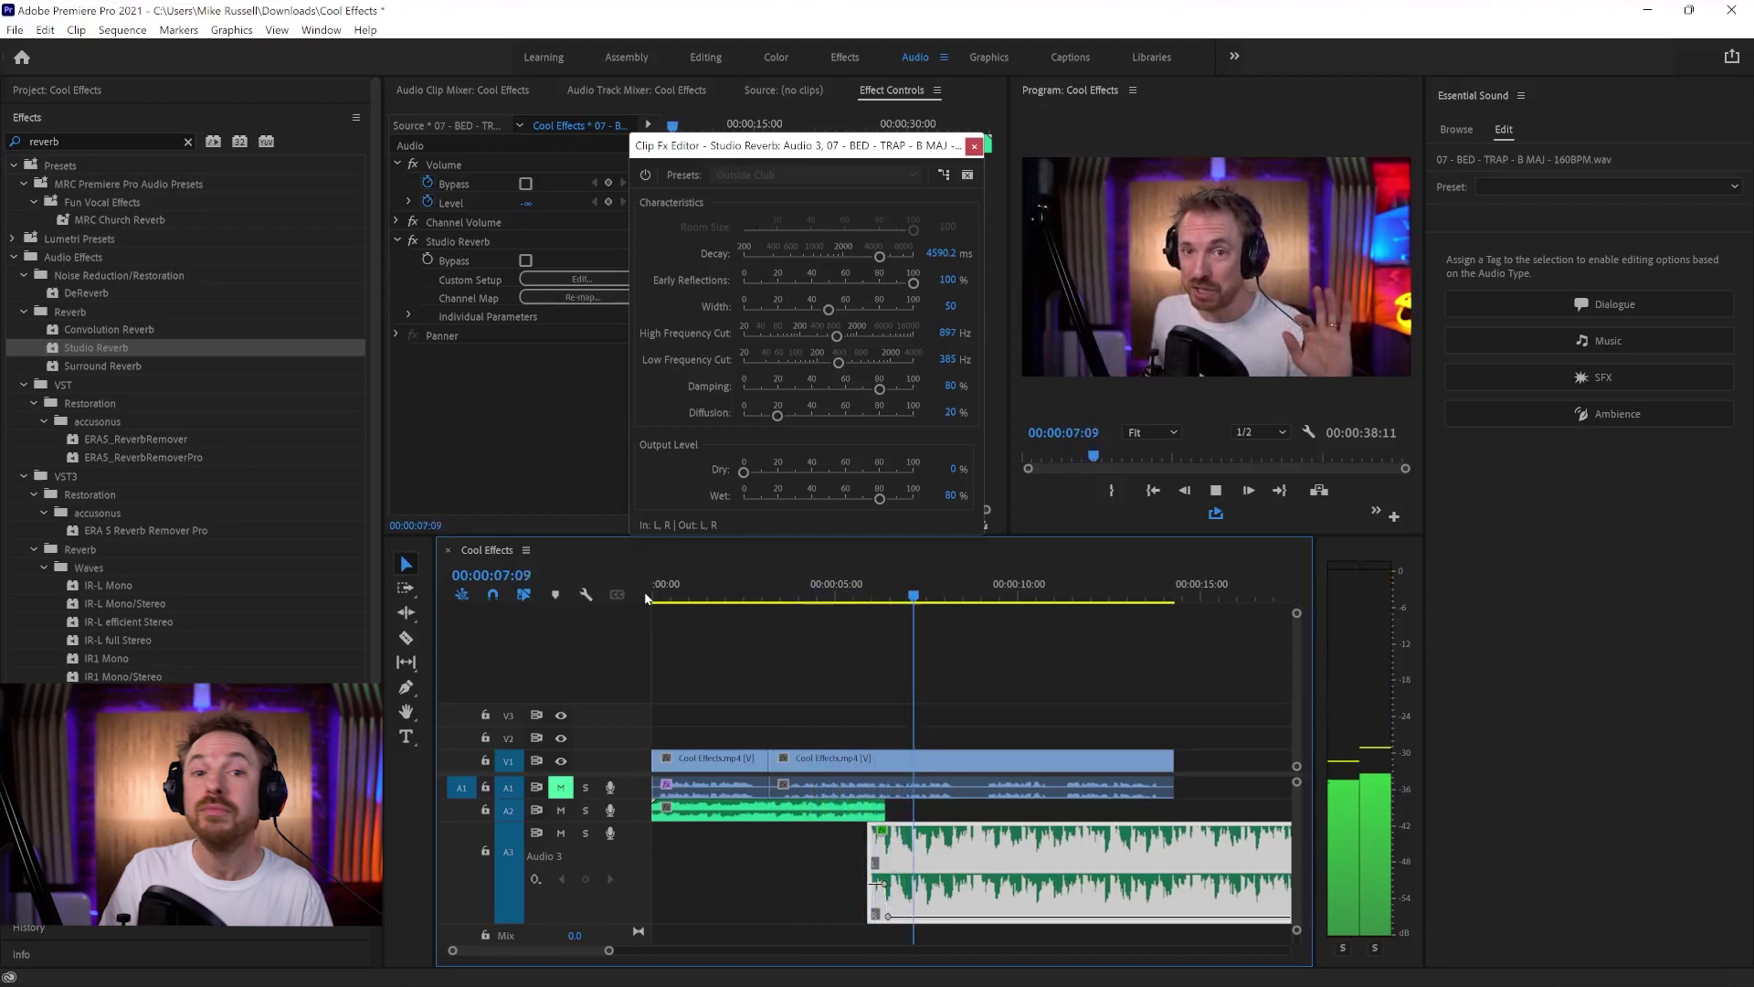
Step: Set Studio Reverb to 100% wet with a 6564 Hz high frequency cut, then preview
{"action": "key", "text": "space"}
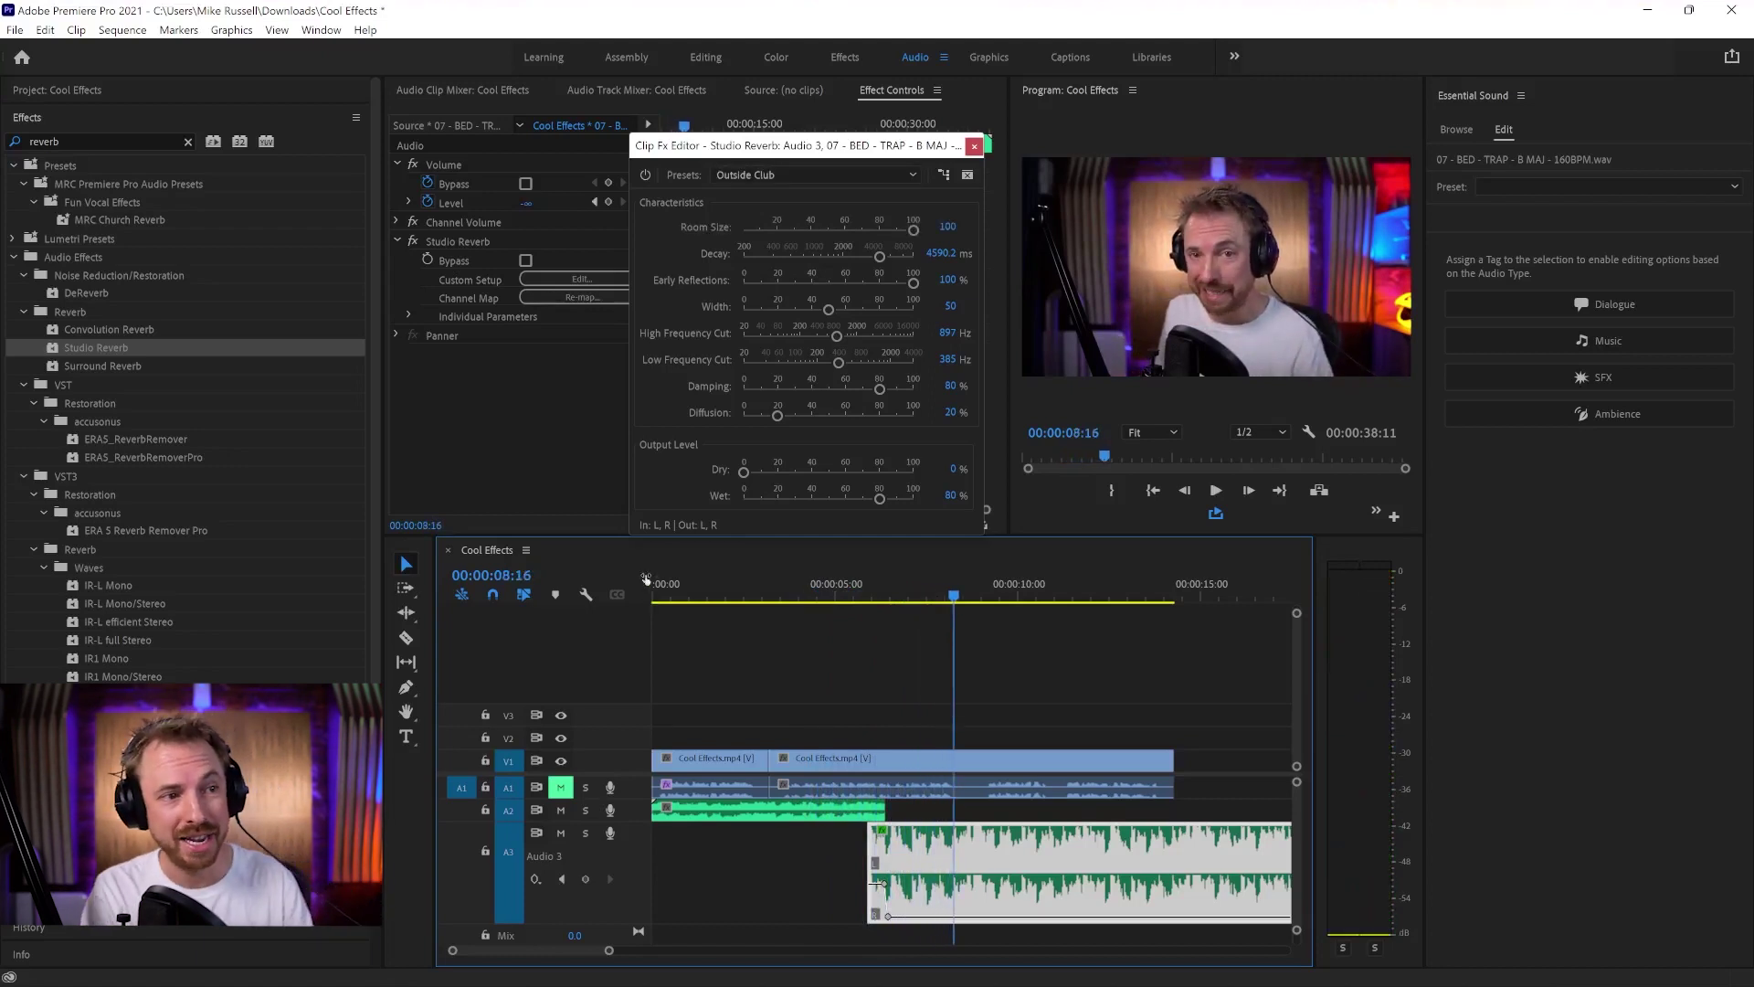
{"action": "left_click_drag", "start_coordinate": [889, 500], "coordinate": [922, 499]}
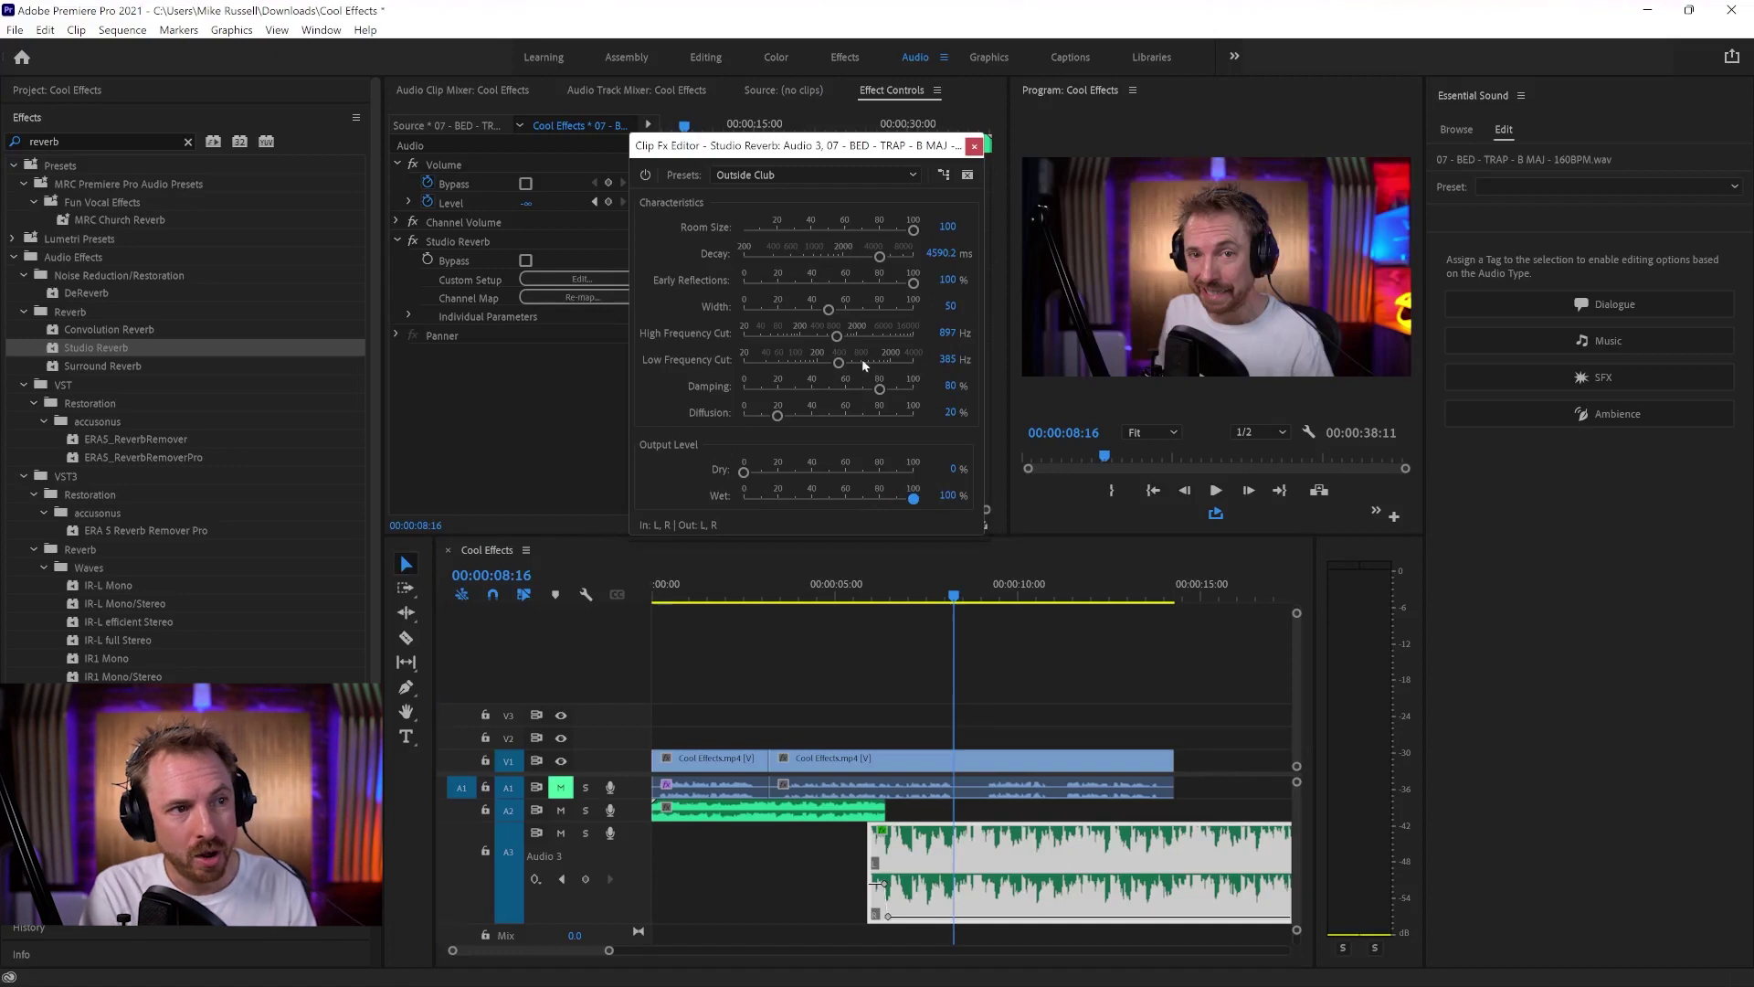
{"action": "left_click_drag", "start_coordinate": [846, 333], "coordinate": [886, 335]}
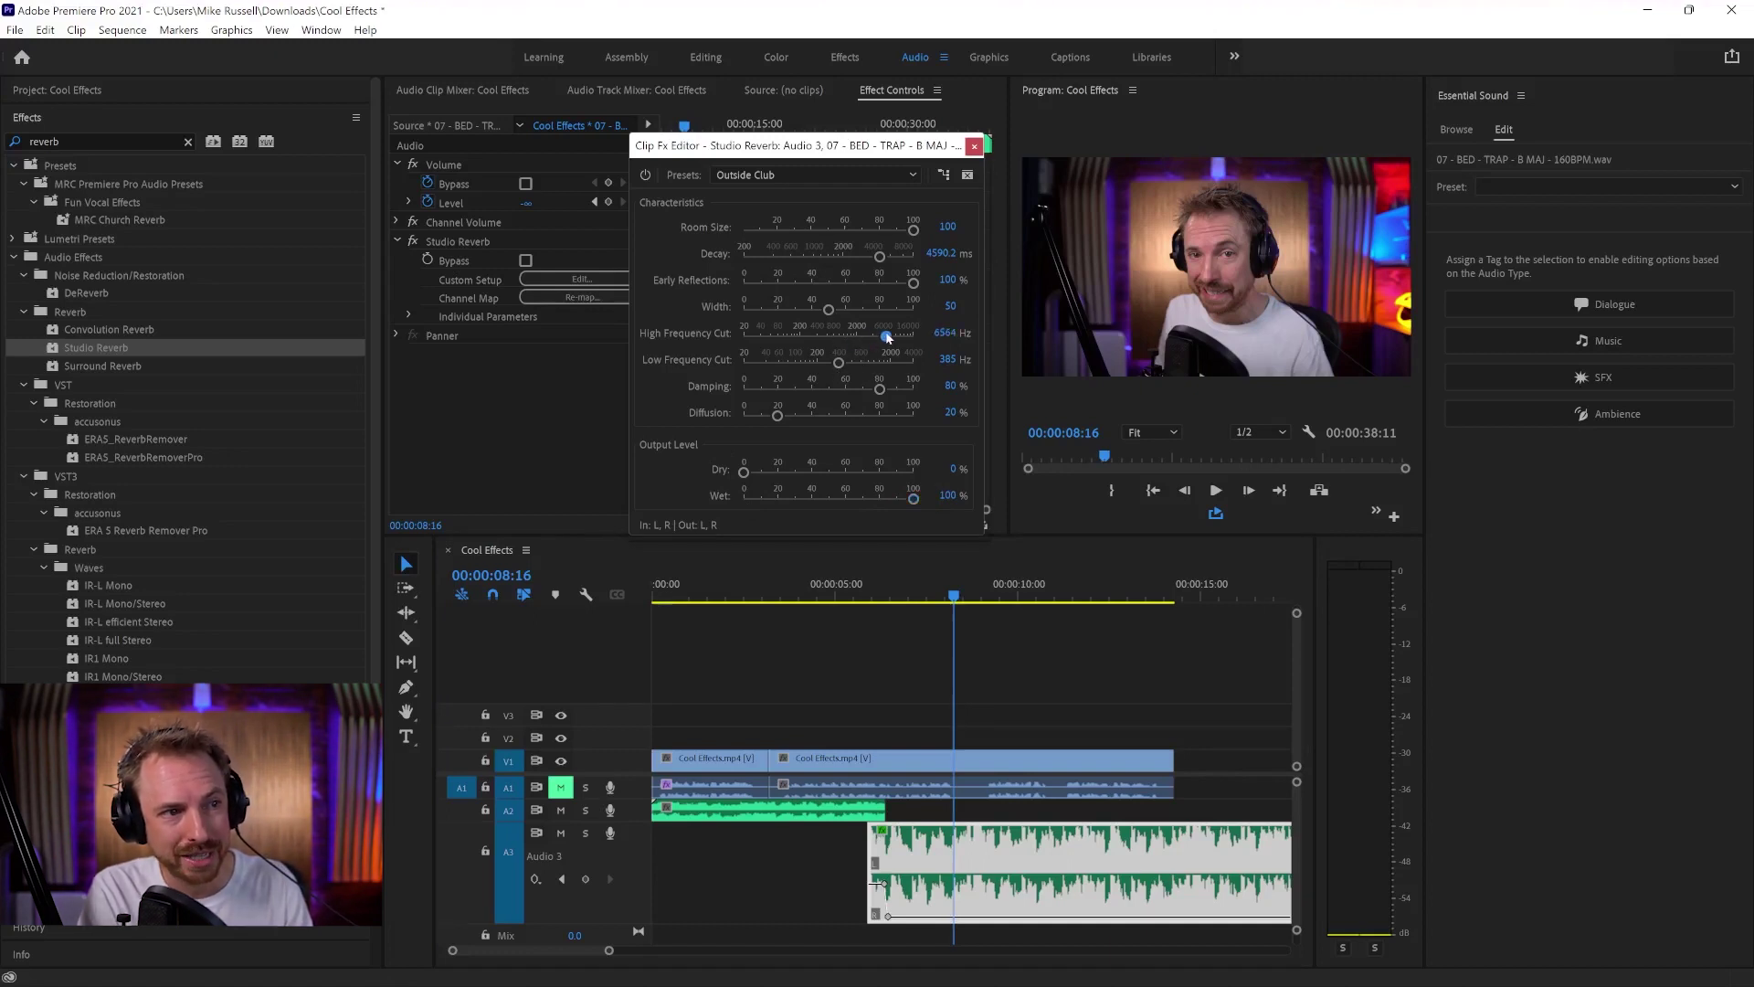
{"action": "left_click", "coordinate": [859, 600]}
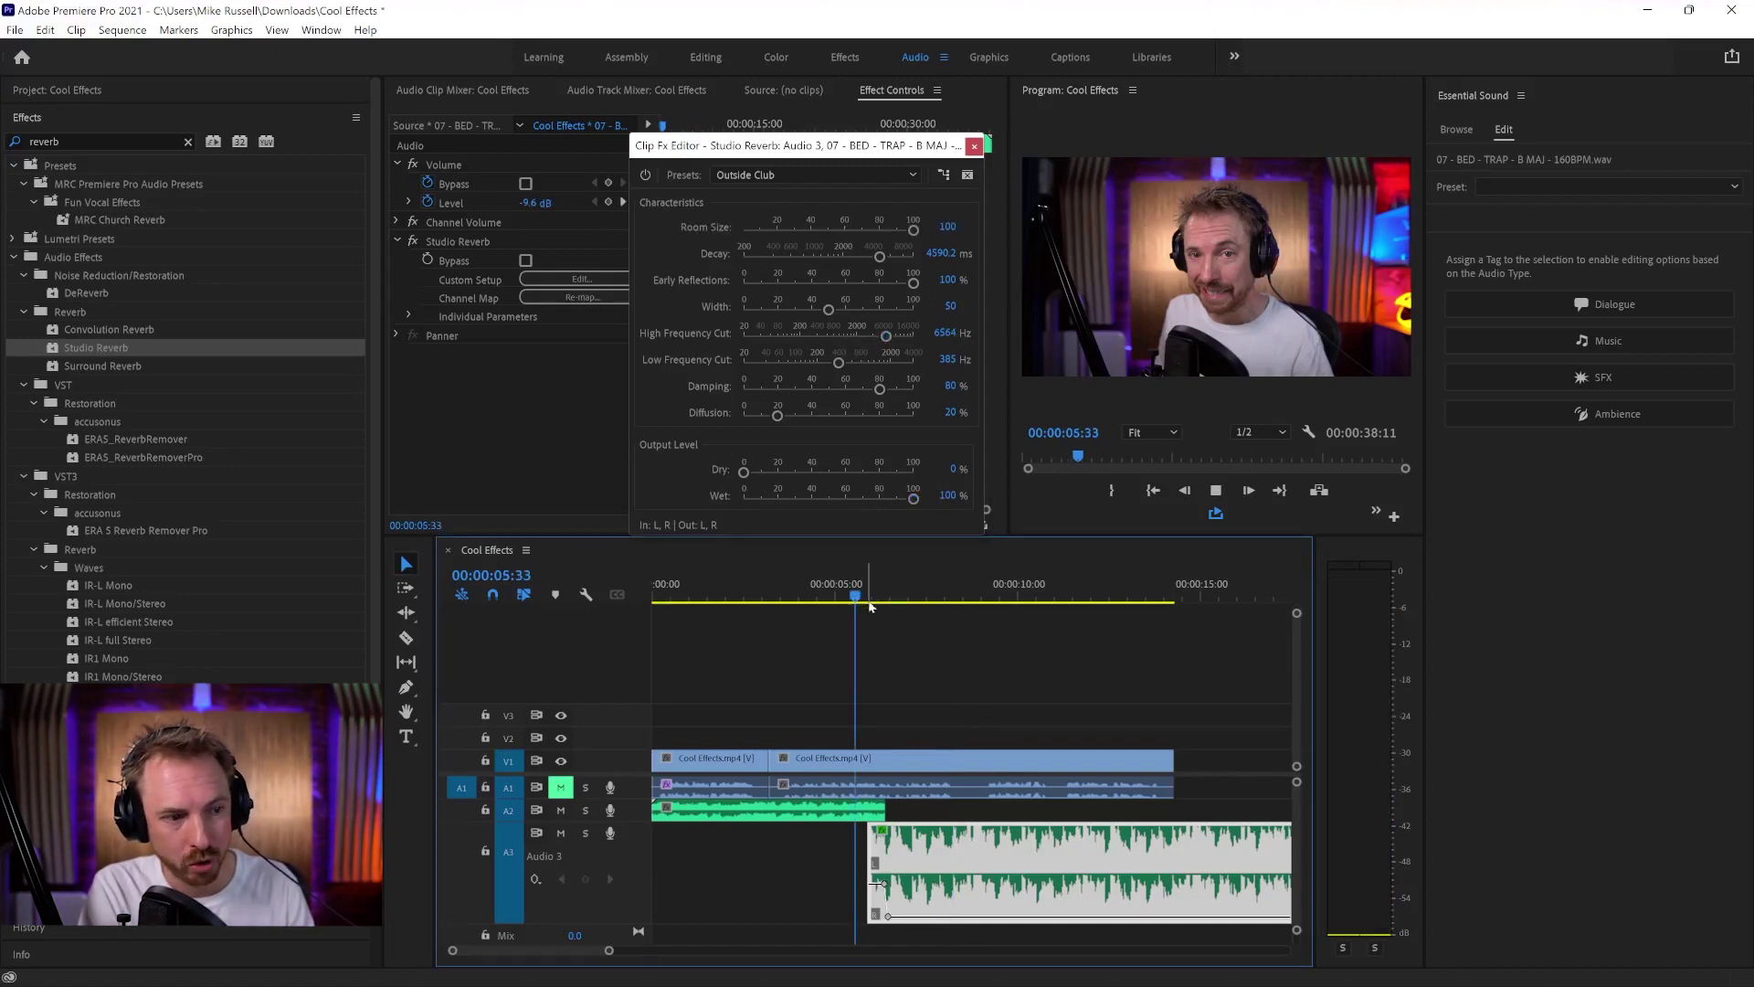
{"action": "key", "text": "space"}
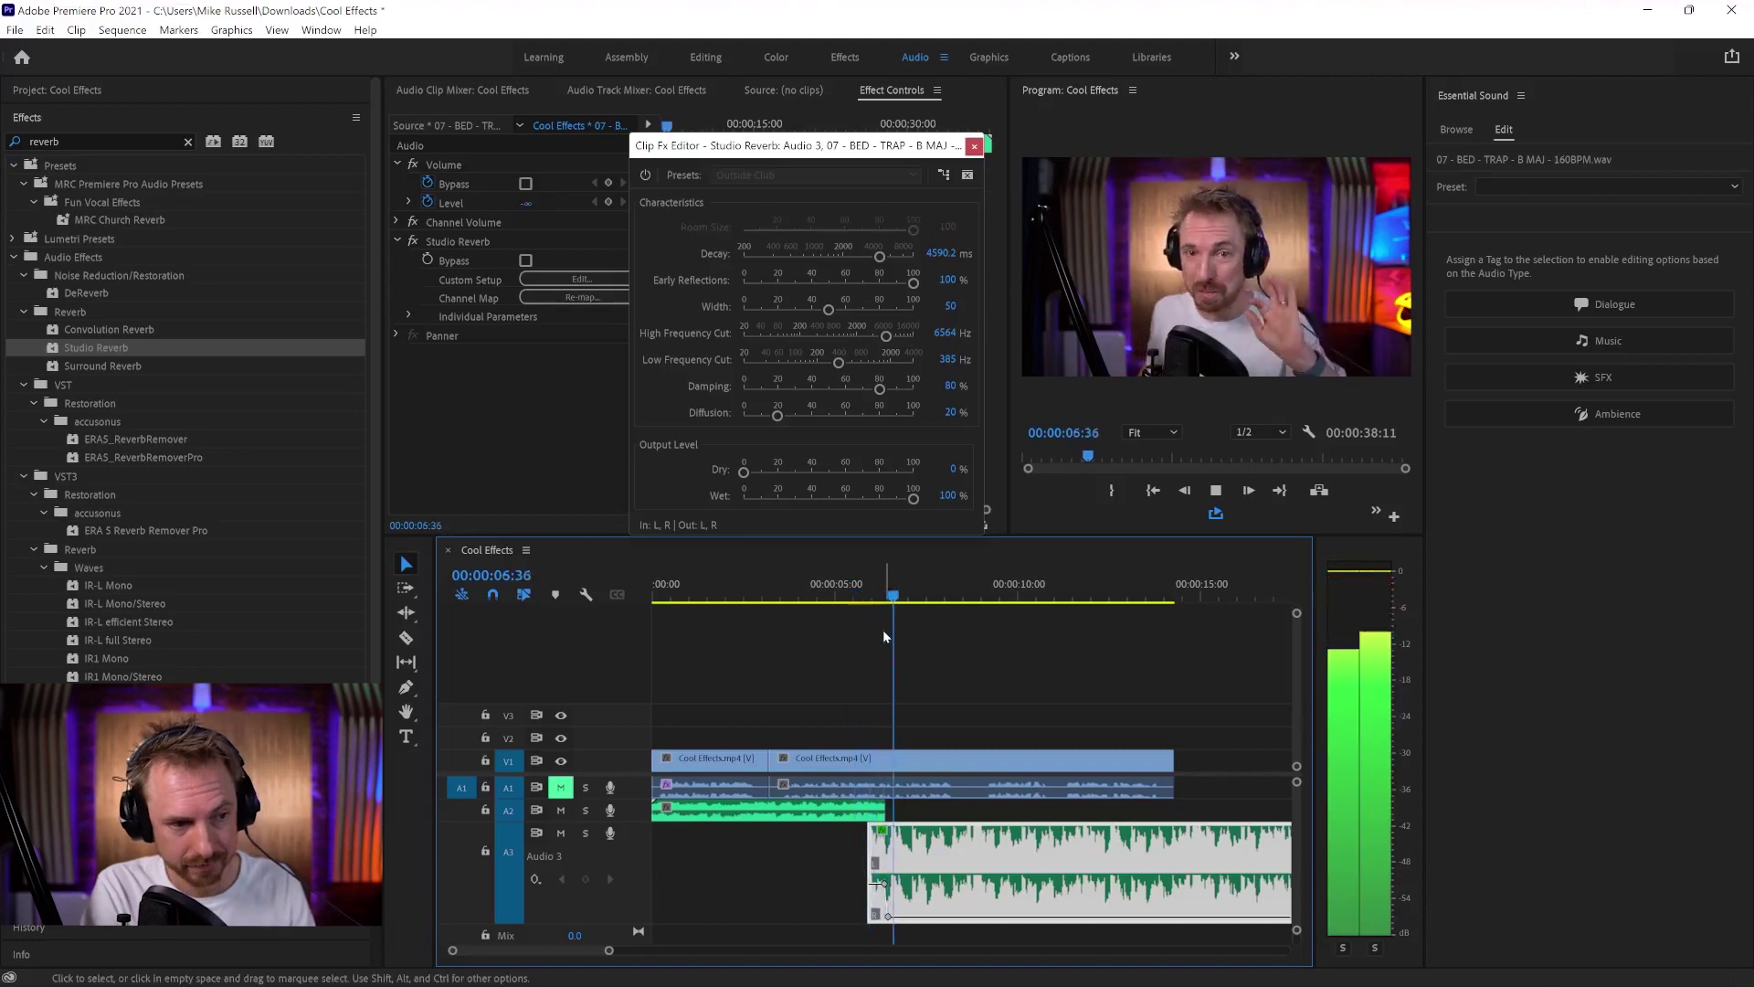
{"action": "key", "text": "space"}
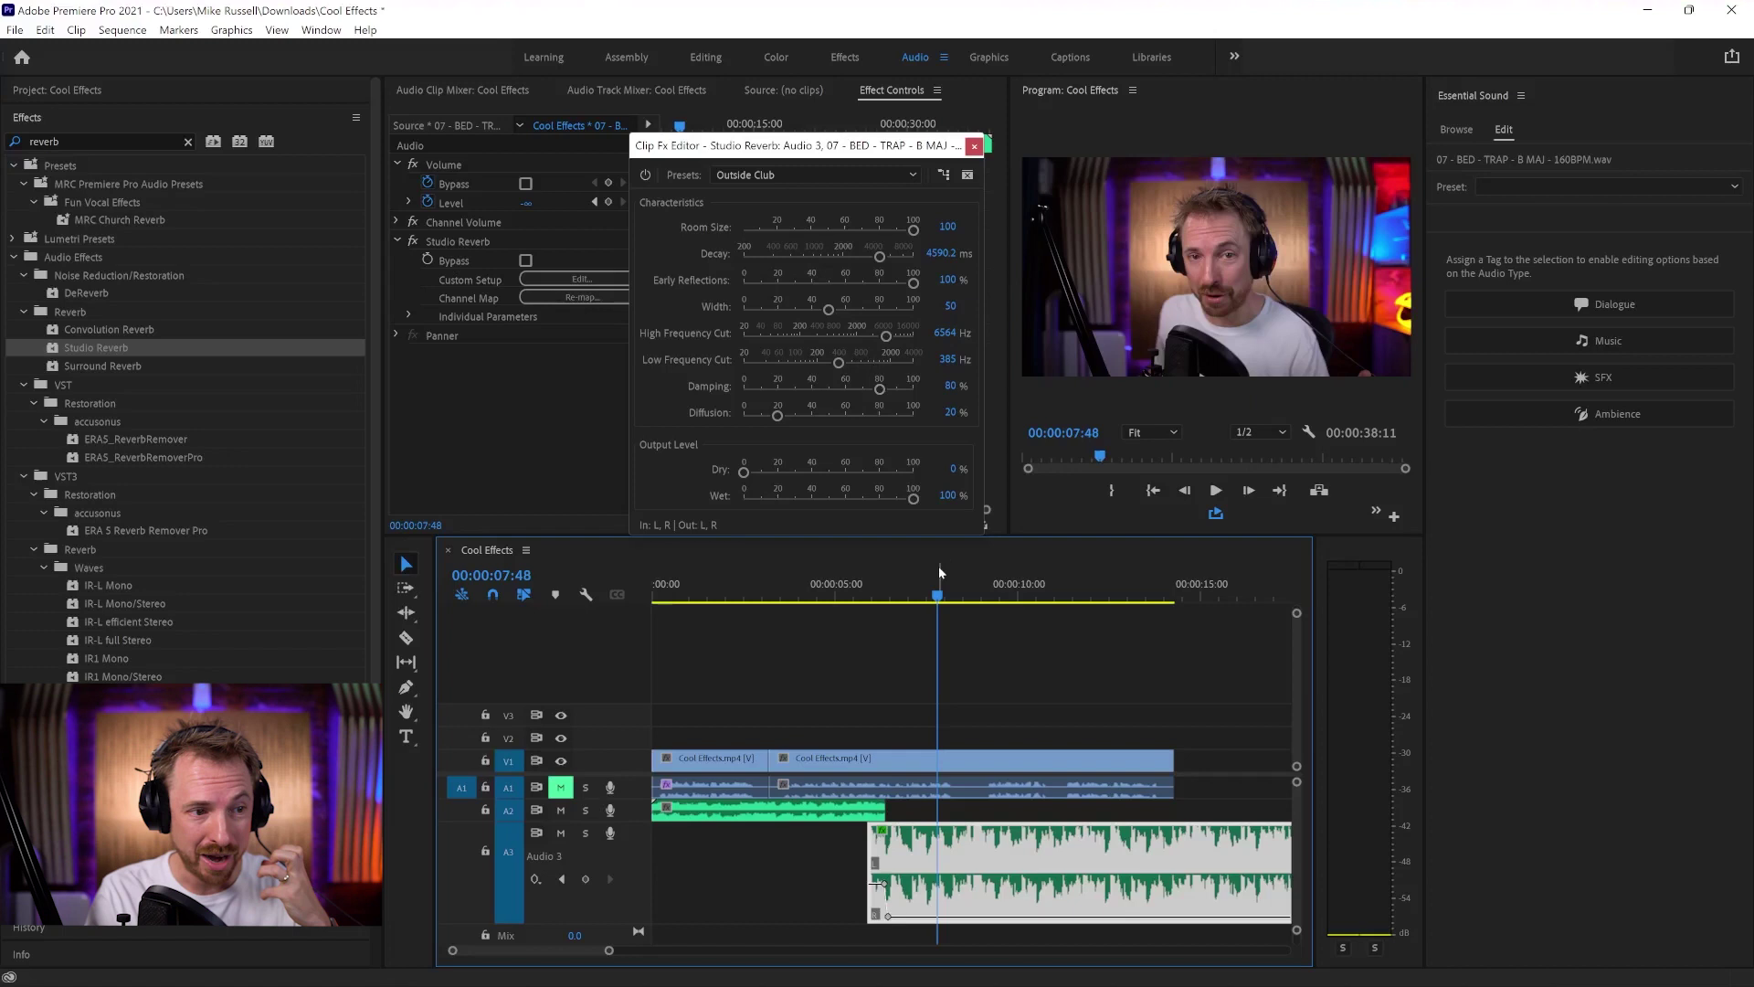
{"action": "left_click", "coordinate": [976, 592]}
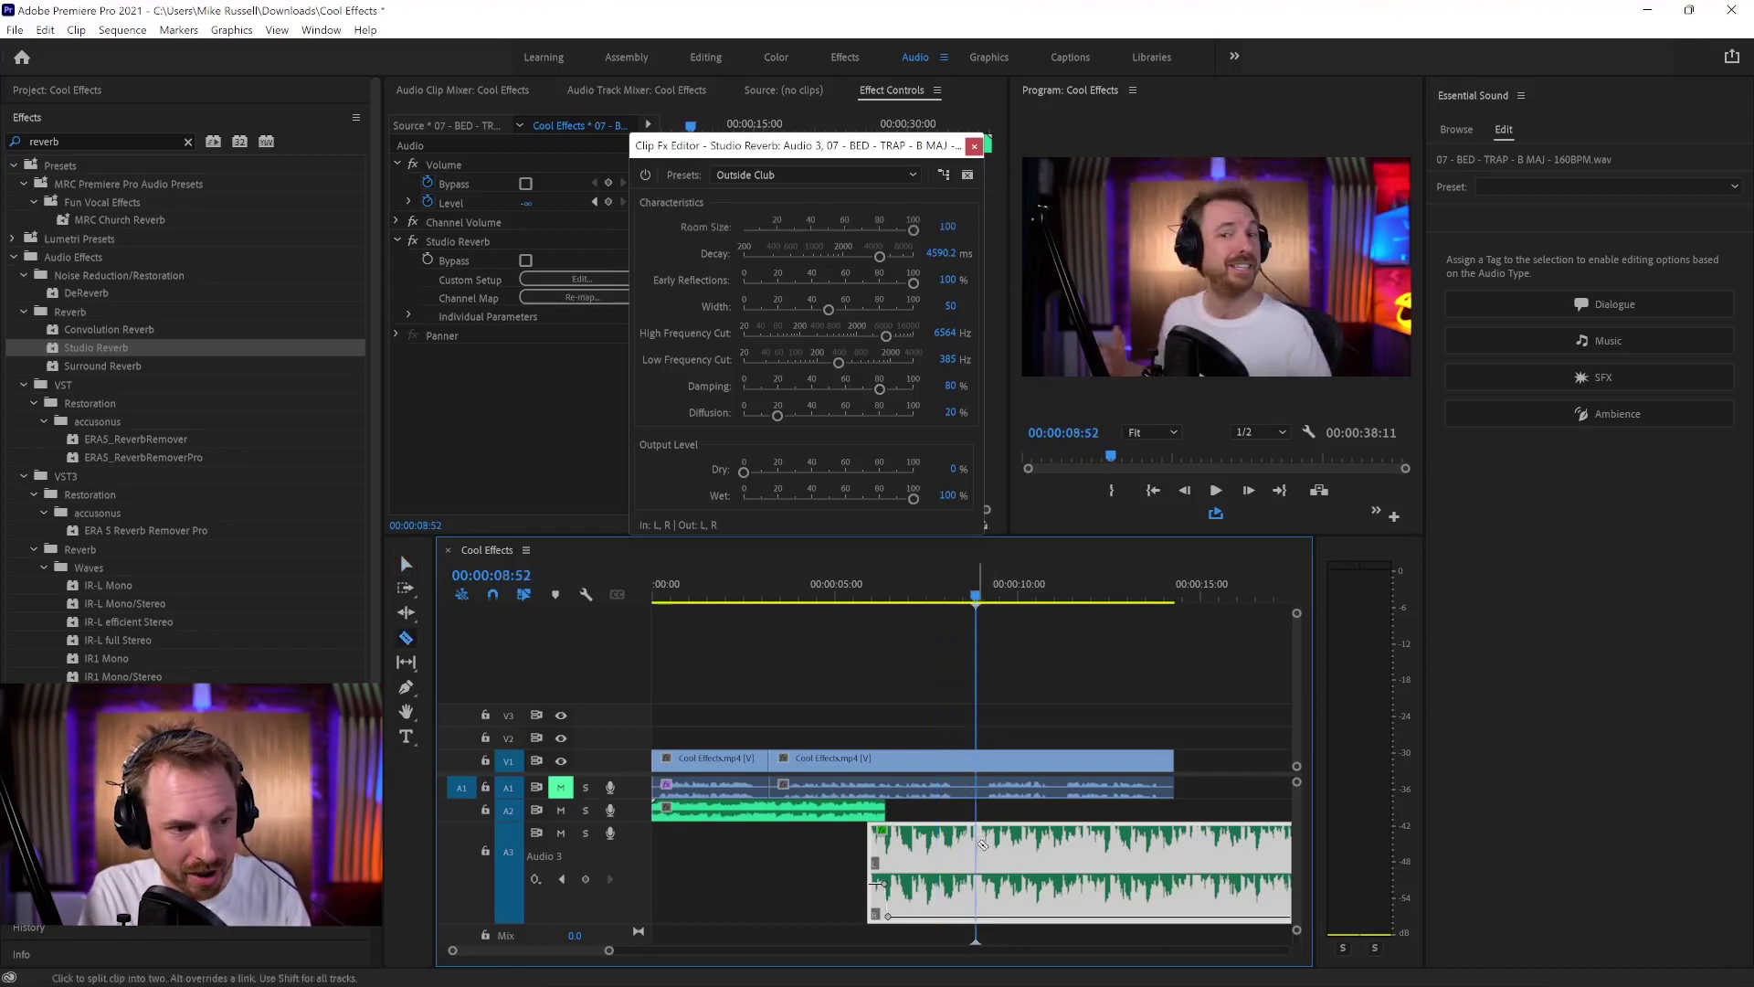
Step: Split the Audio 3 music clip at the playhead, delete the part after the cut, and preview
{"action": "key", "text": "ctrl+k"}
{"action": "key", "text": "Delete"}
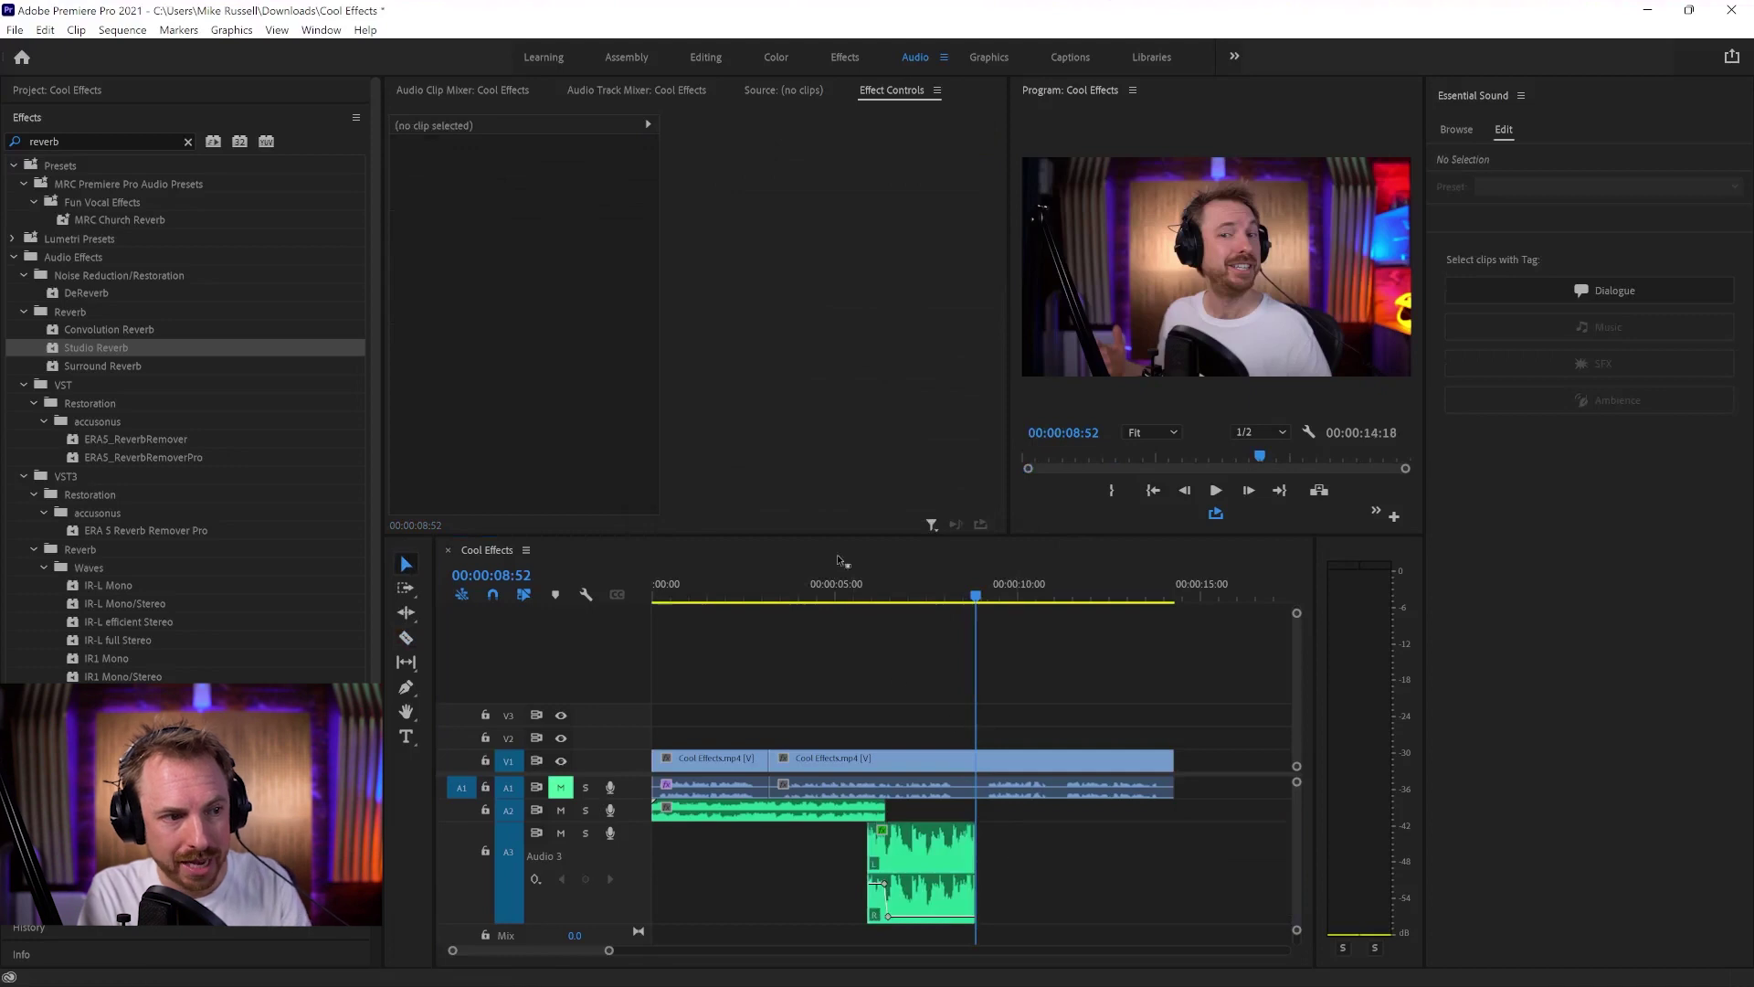
{"action": "left_click", "coordinate": [871, 595]}
{"action": "key", "text": "space"}
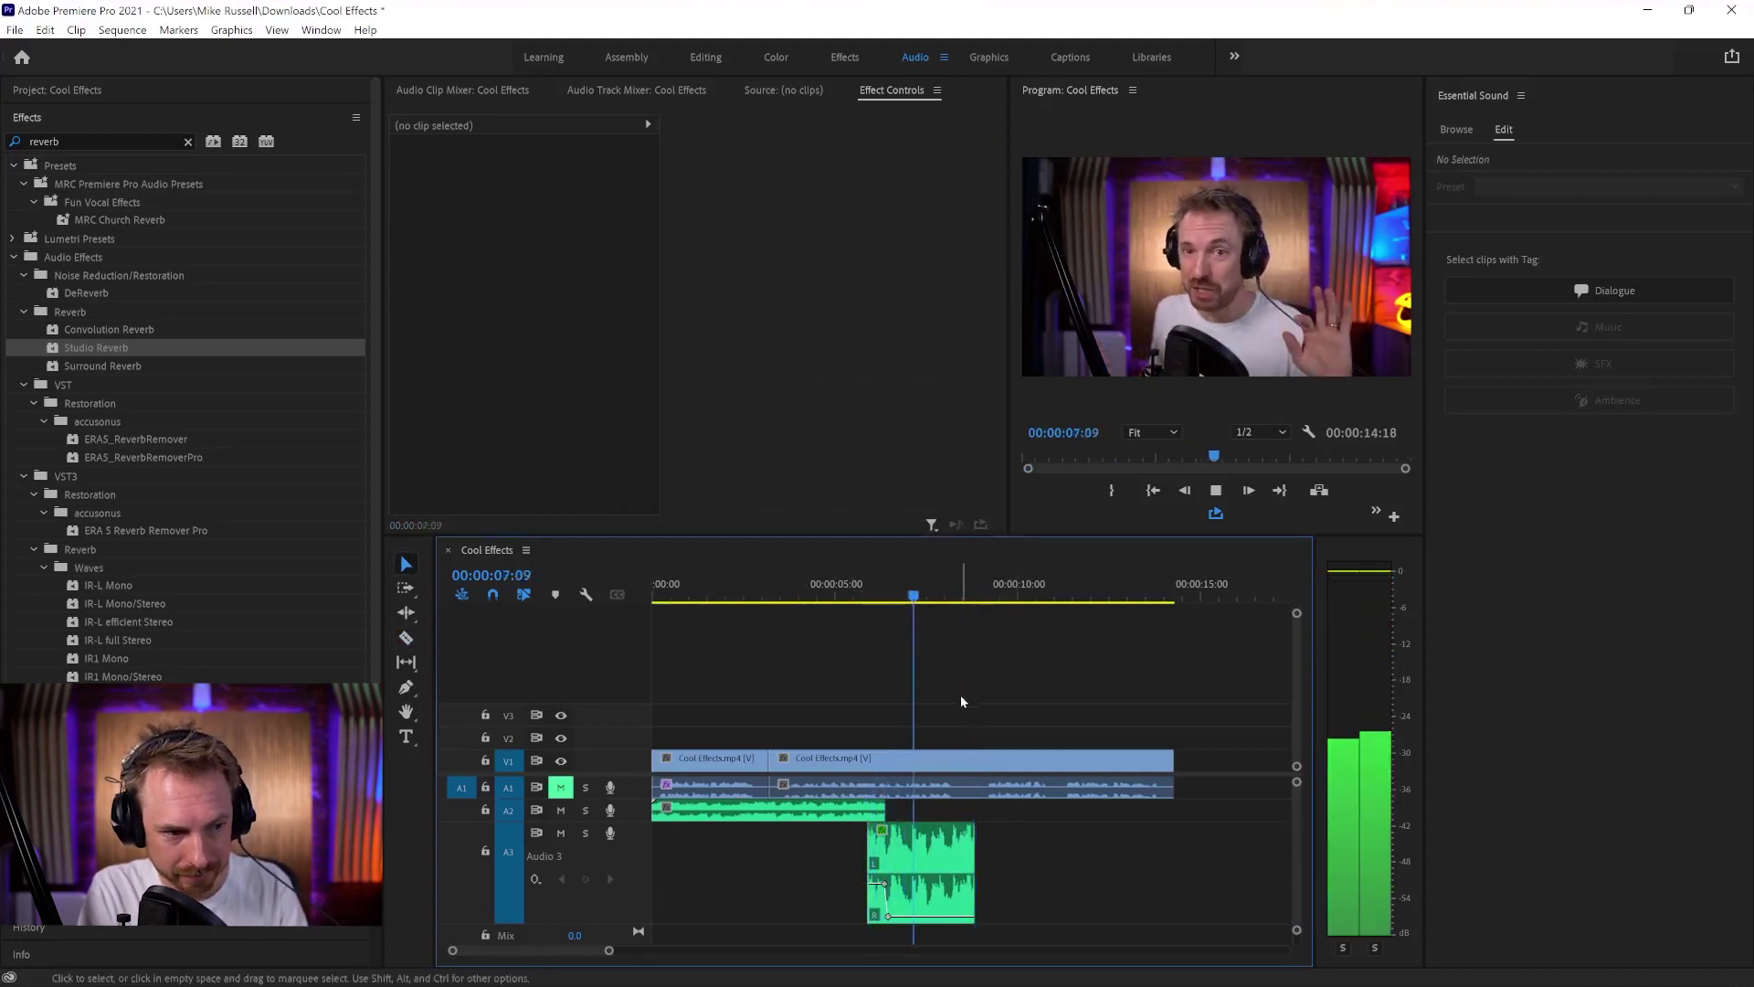
{"action": "key", "text": "space"}
Step: Trim the music clip's end so it stops just before the 10-second mark
{"action": "left_click_drag", "start_coordinate": [970, 846], "coordinate": [902, 846]}
{"action": "left_click", "coordinate": [869, 598]}
{"action": "key", "text": "space"}
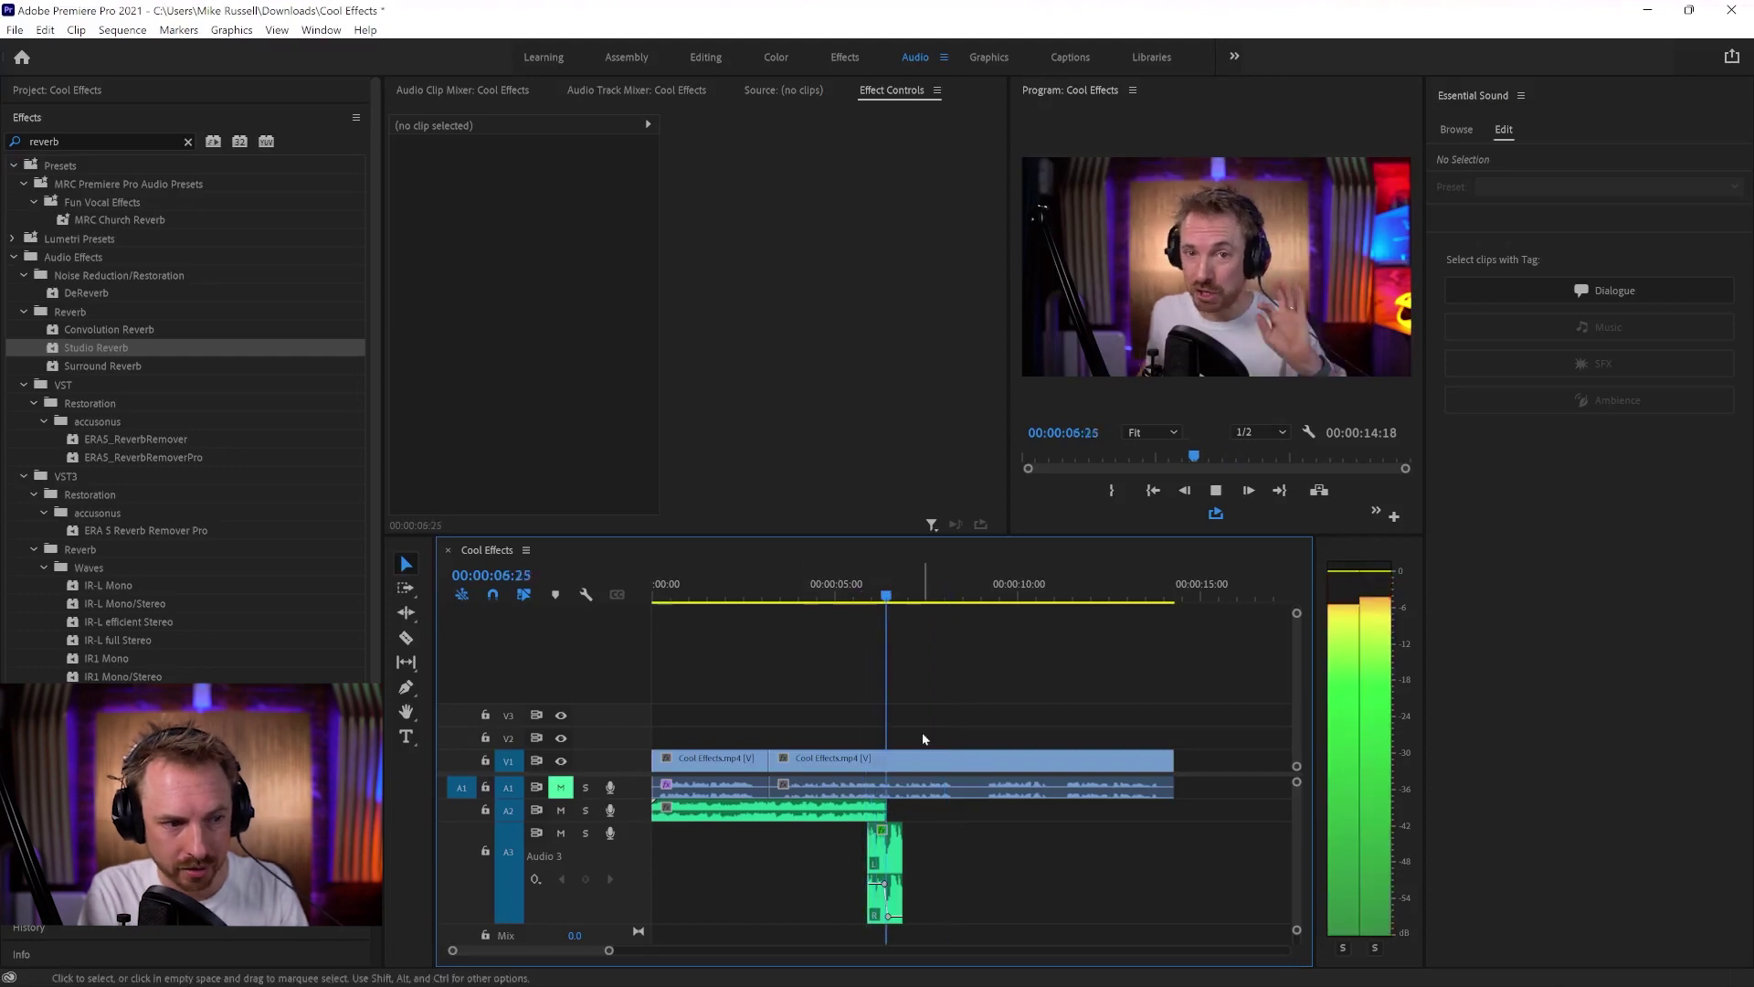
{"action": "left_click_drag", "start_coordinate": [904, 845], "coordinate": [1012, 859]}
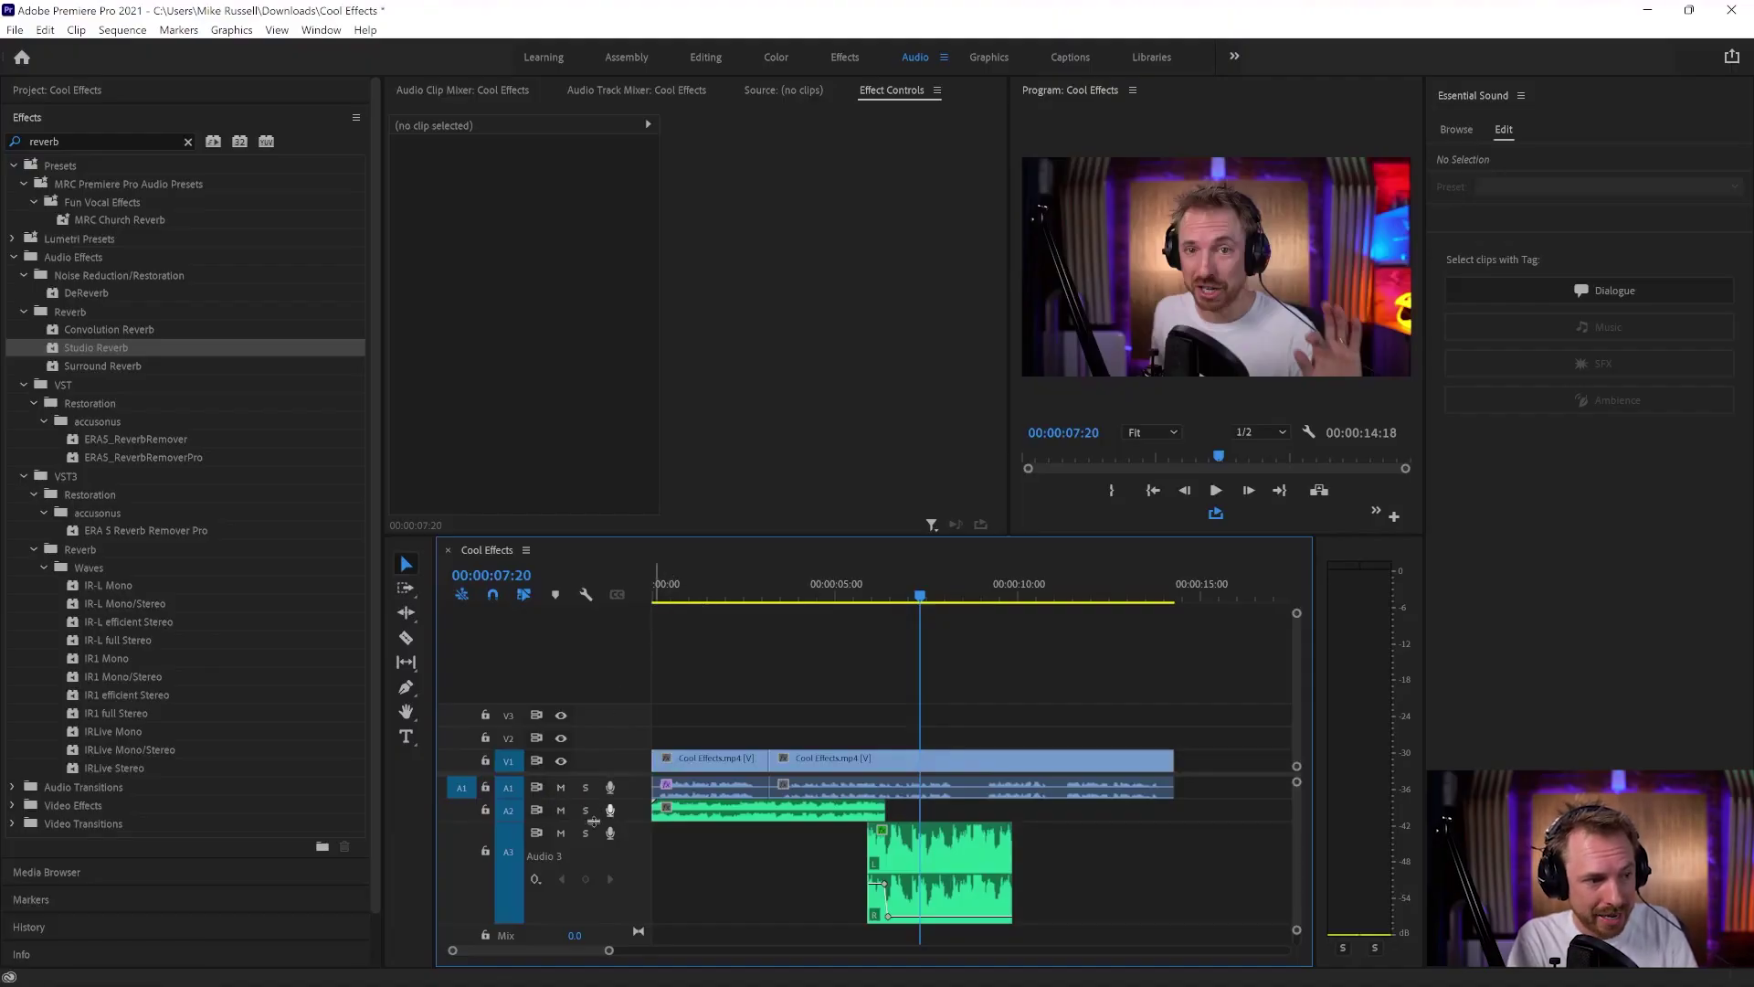
Step: In the Audio Track Mixer, lower Audio 2 to -6.1 dB and Audio 3, raise Audio 1, and play
{"action": "left_click", "coordinate": [575, 90]}
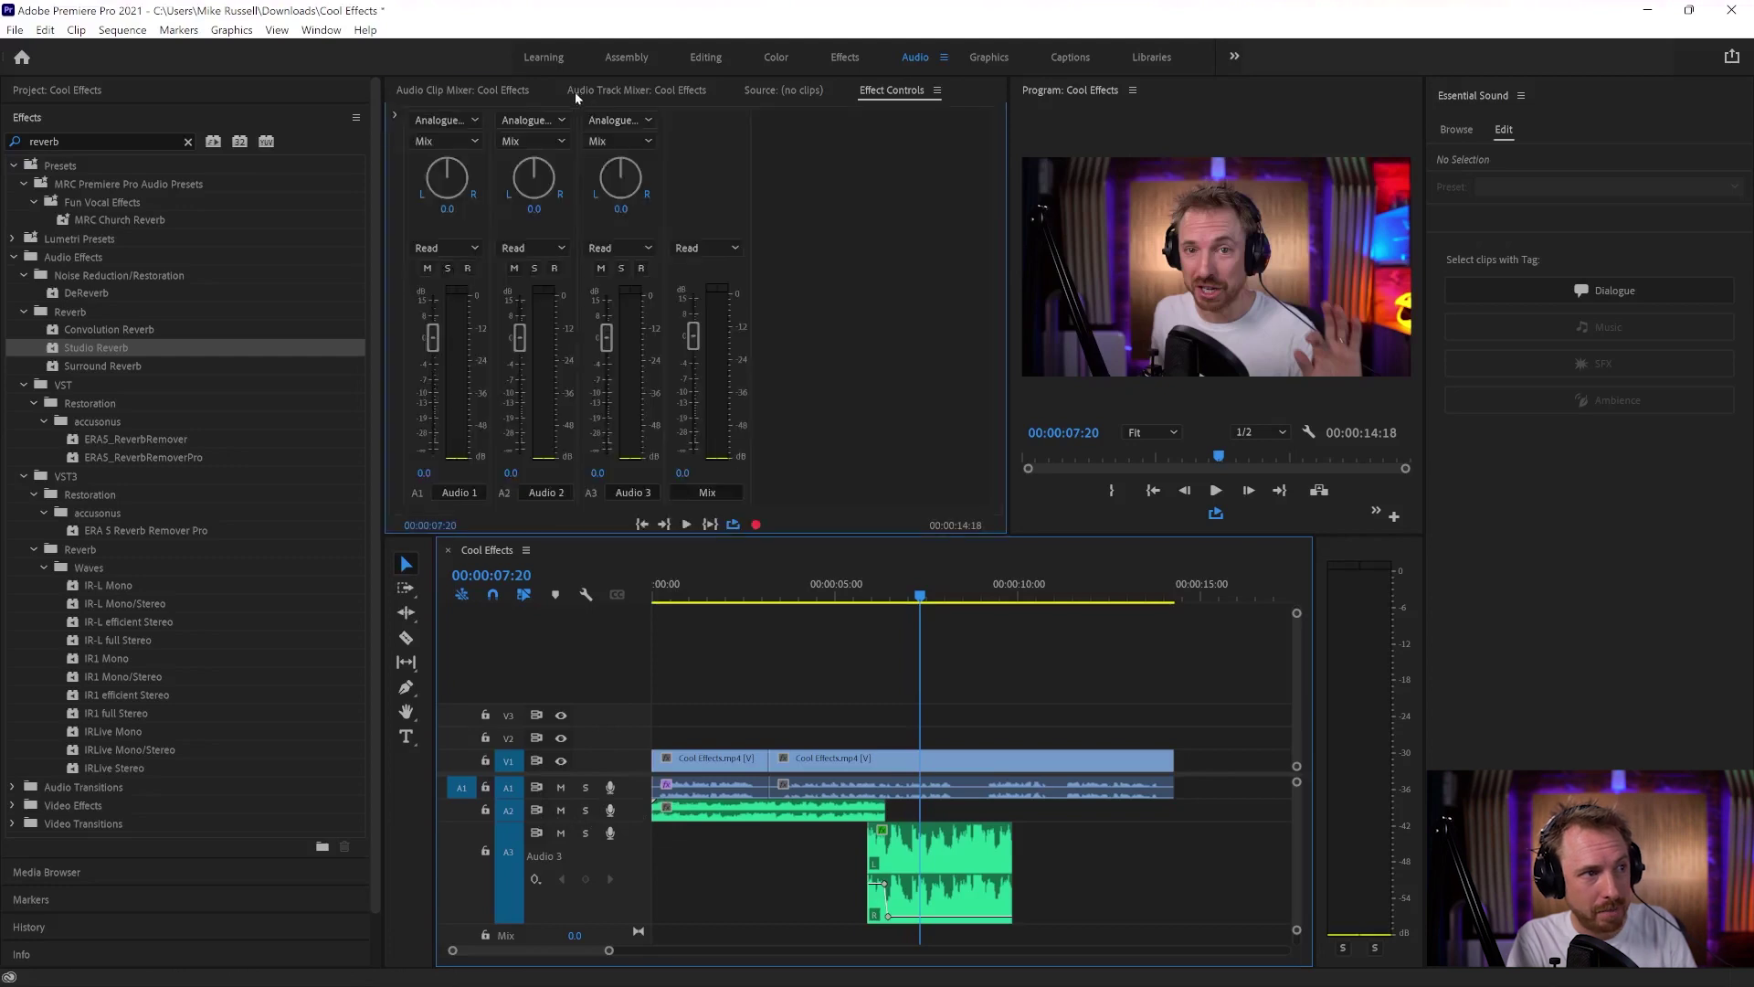
{"action": "left_click_drag", "start_coordinate": [520, 343], "coordinate": [519, 381]}
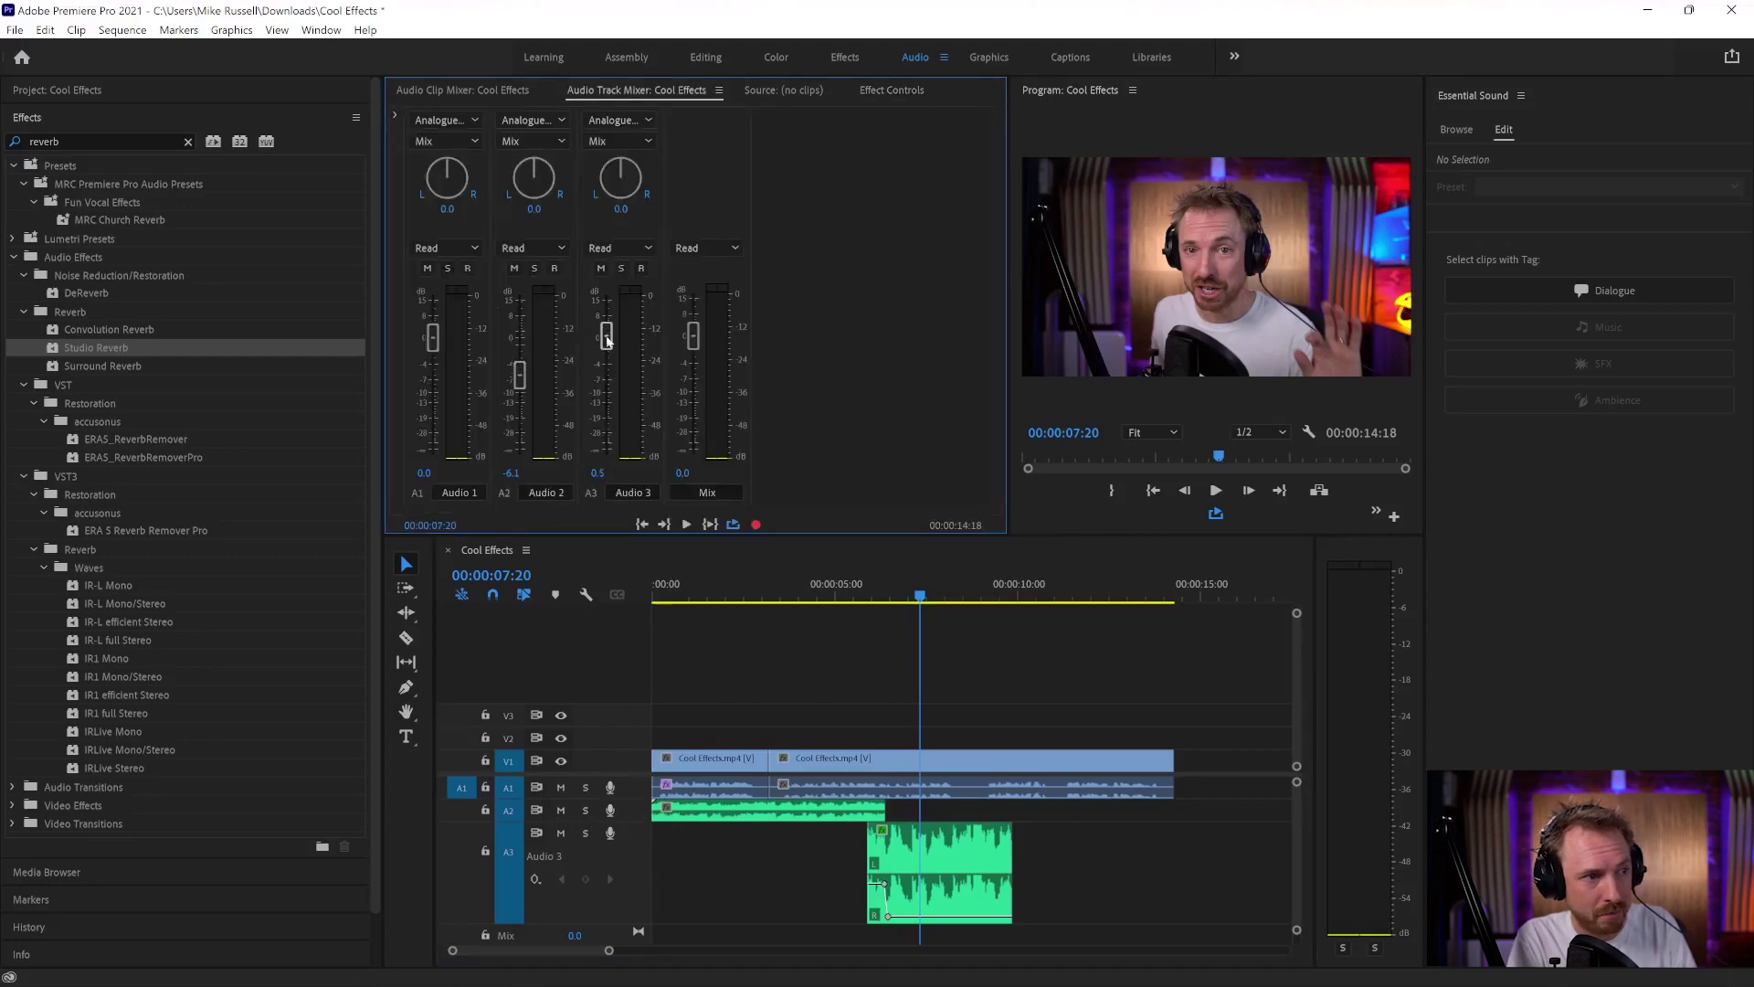
{"action": "left_click_drag", "start_coordinate": [605, 342], "coordinate": [603, 370]}
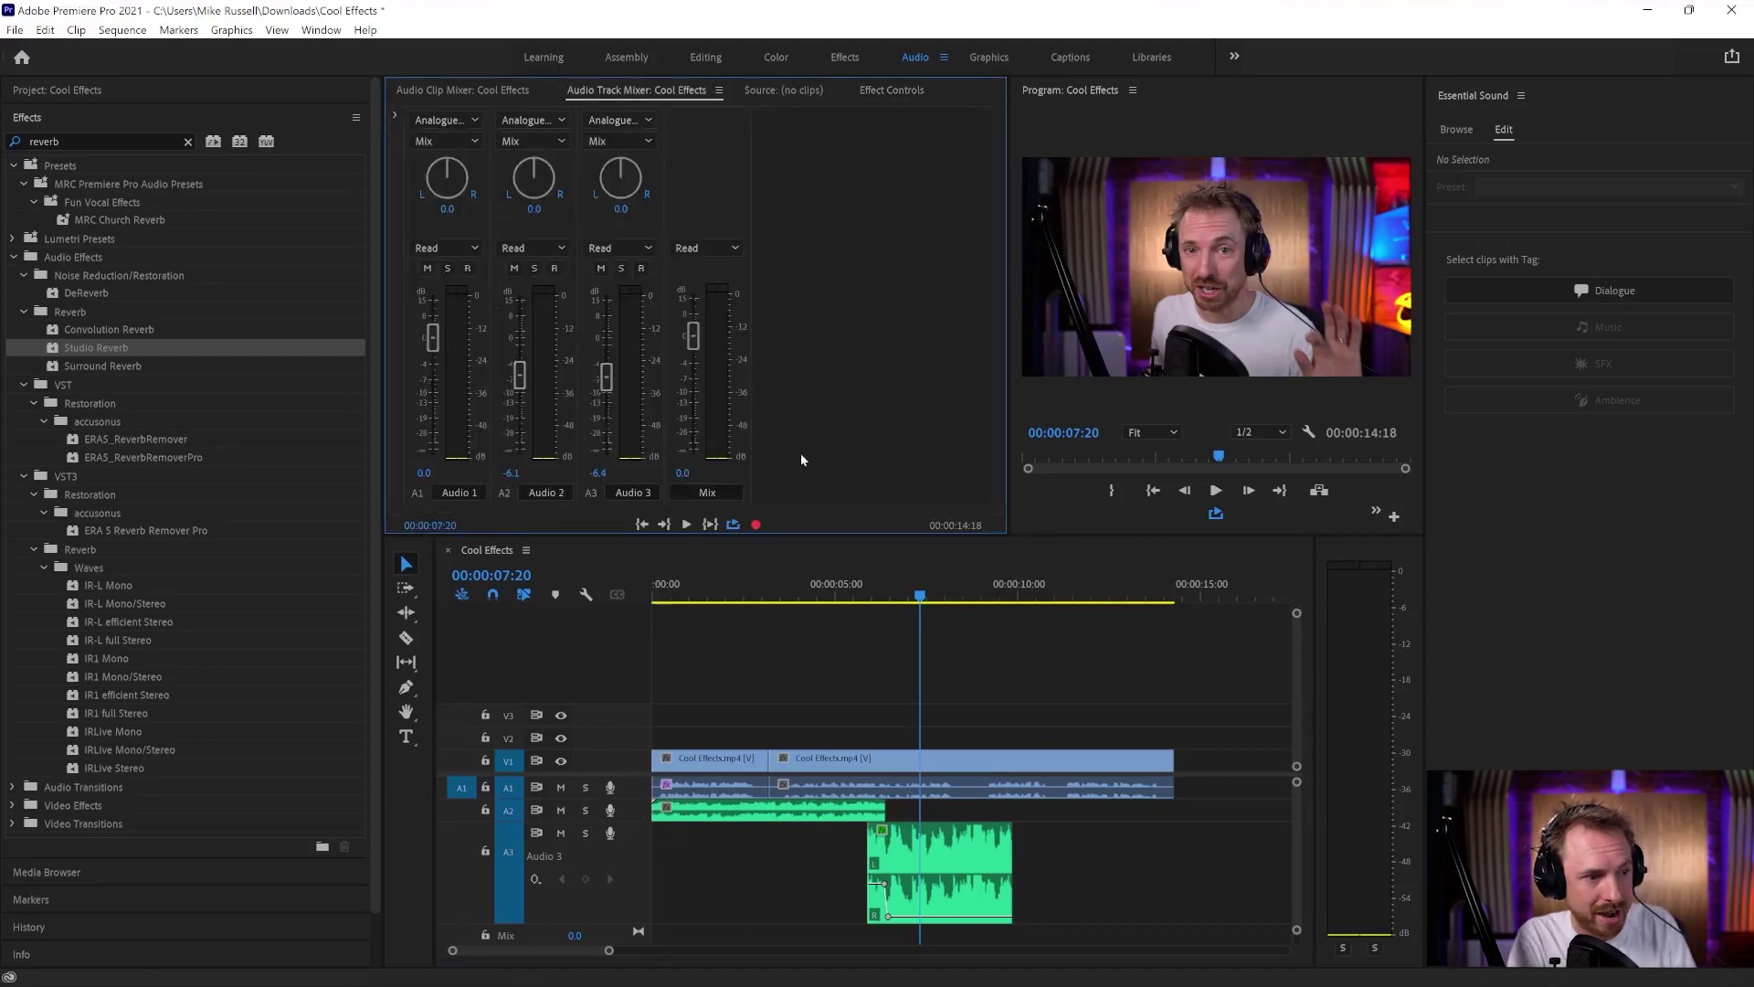
{"action": "key", "text": "Home"}
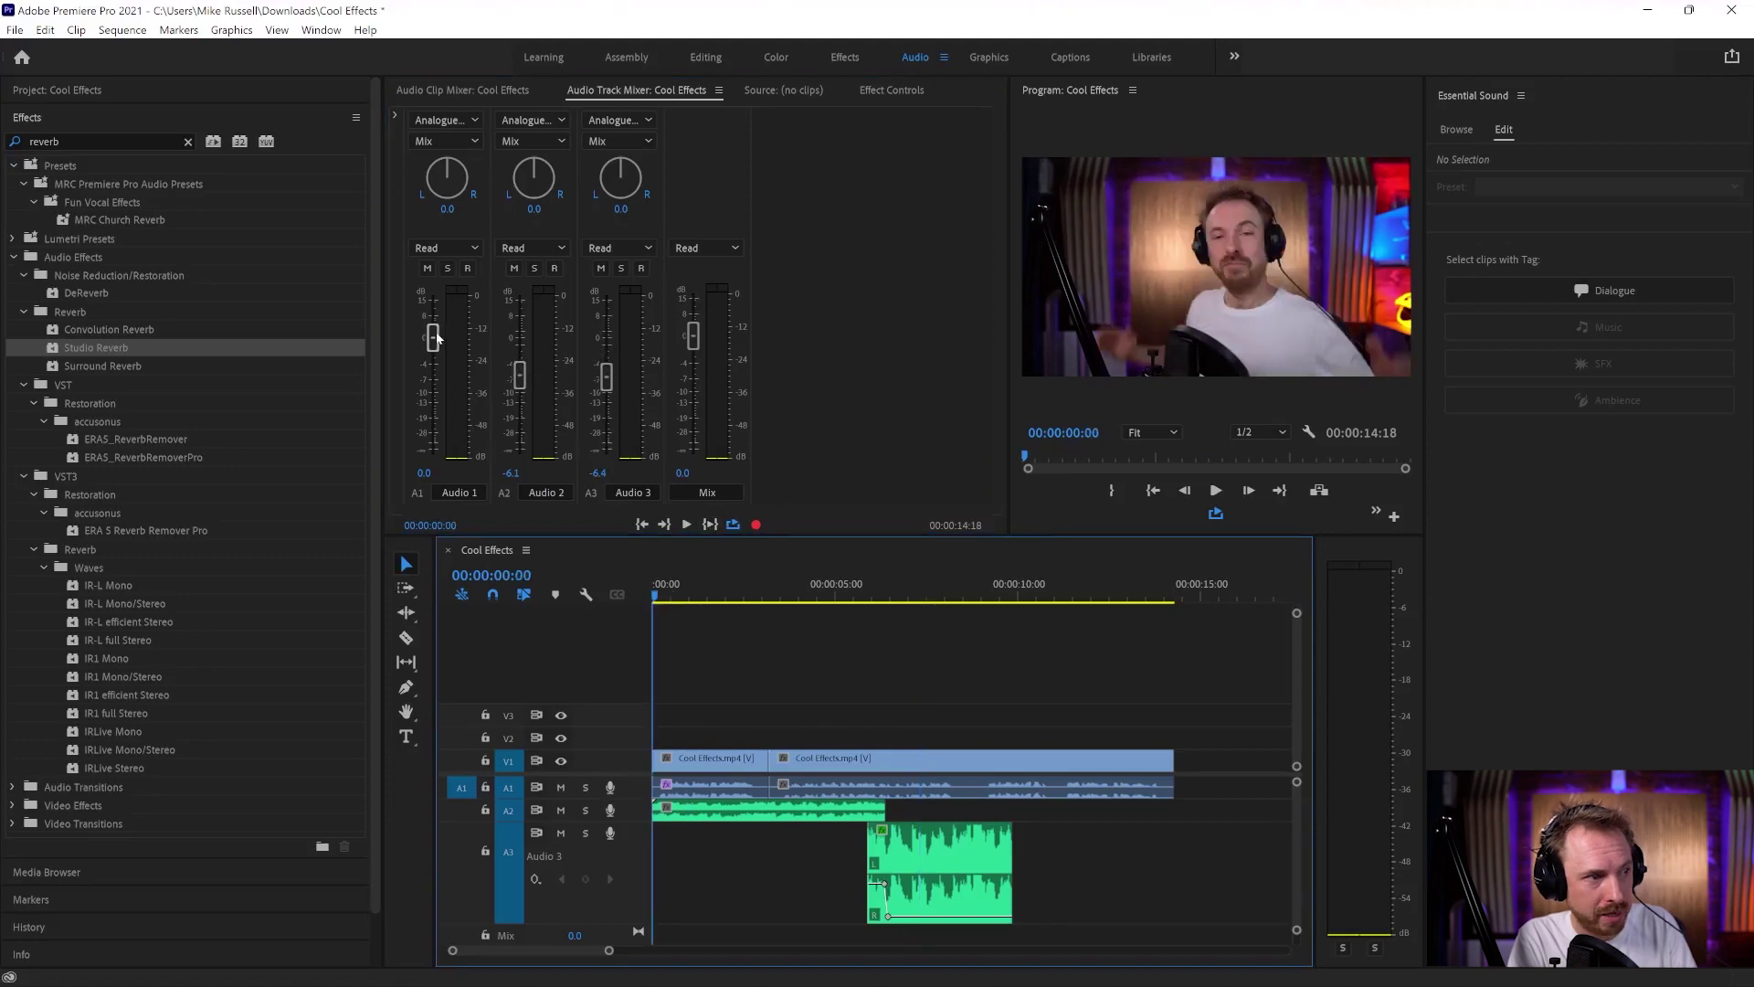
{"action": "left_click_drag", "start_coordinate": [432, 336], "coordinate": [428, 310]}
{"action": "key", "text": "space"}
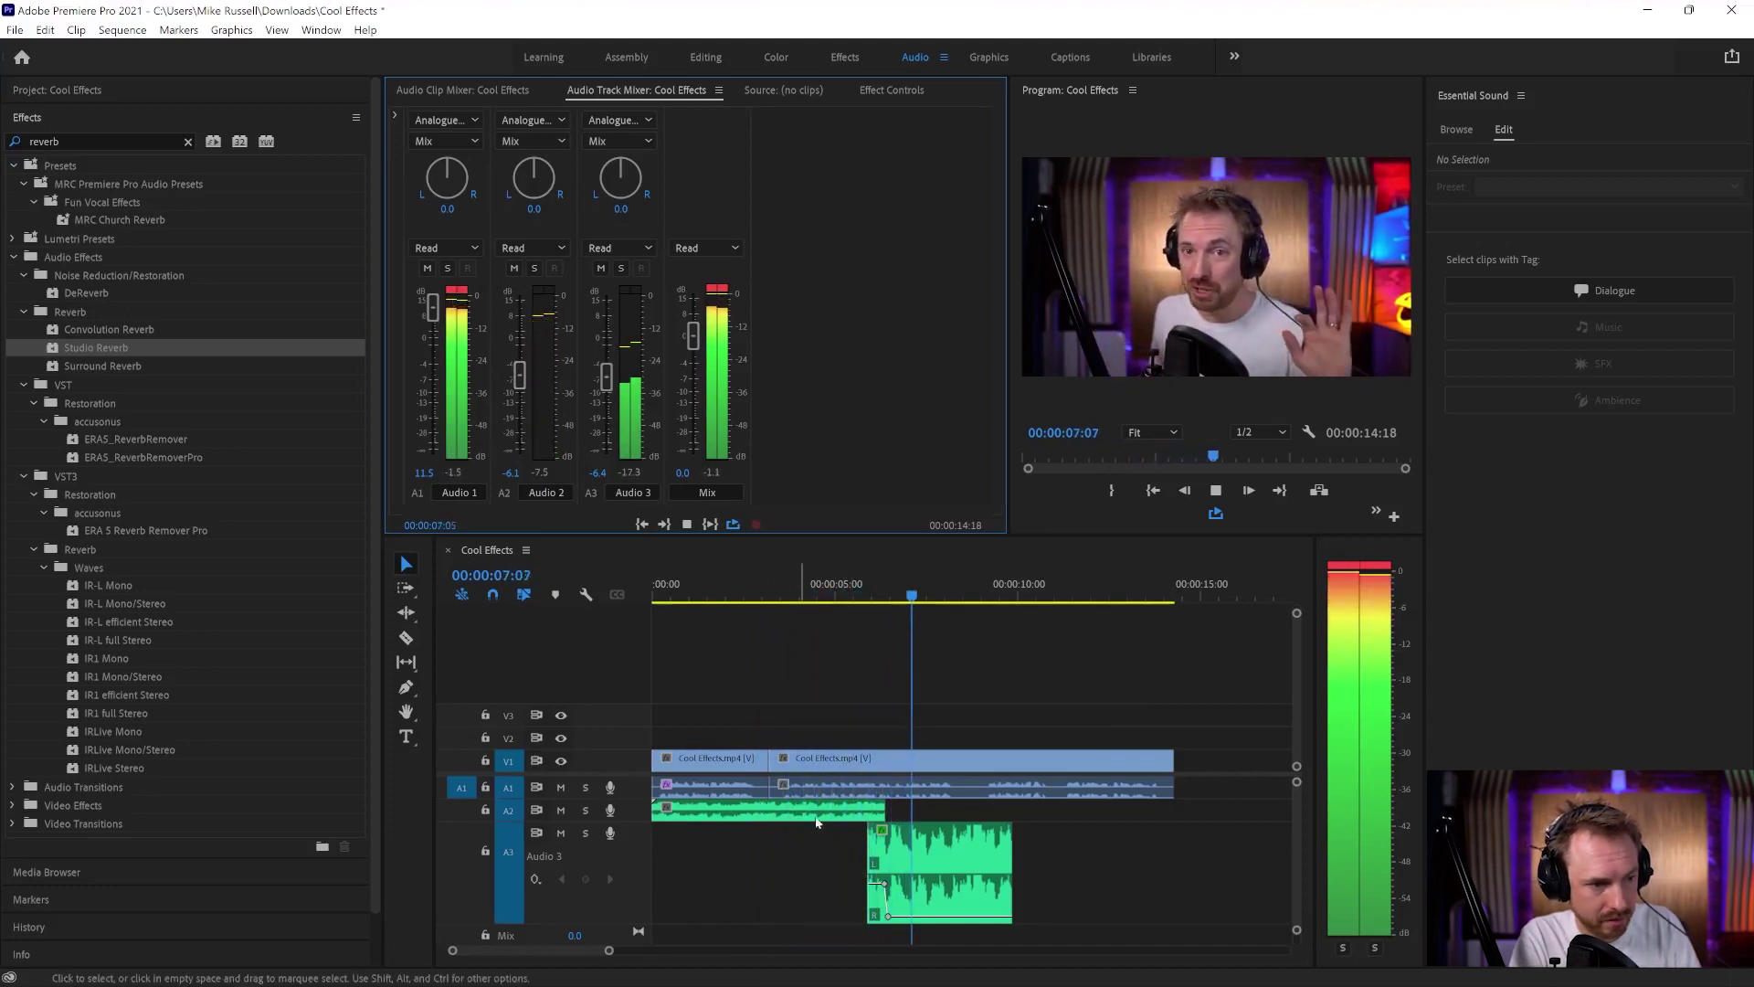
{"action": "key", "text": "space"}
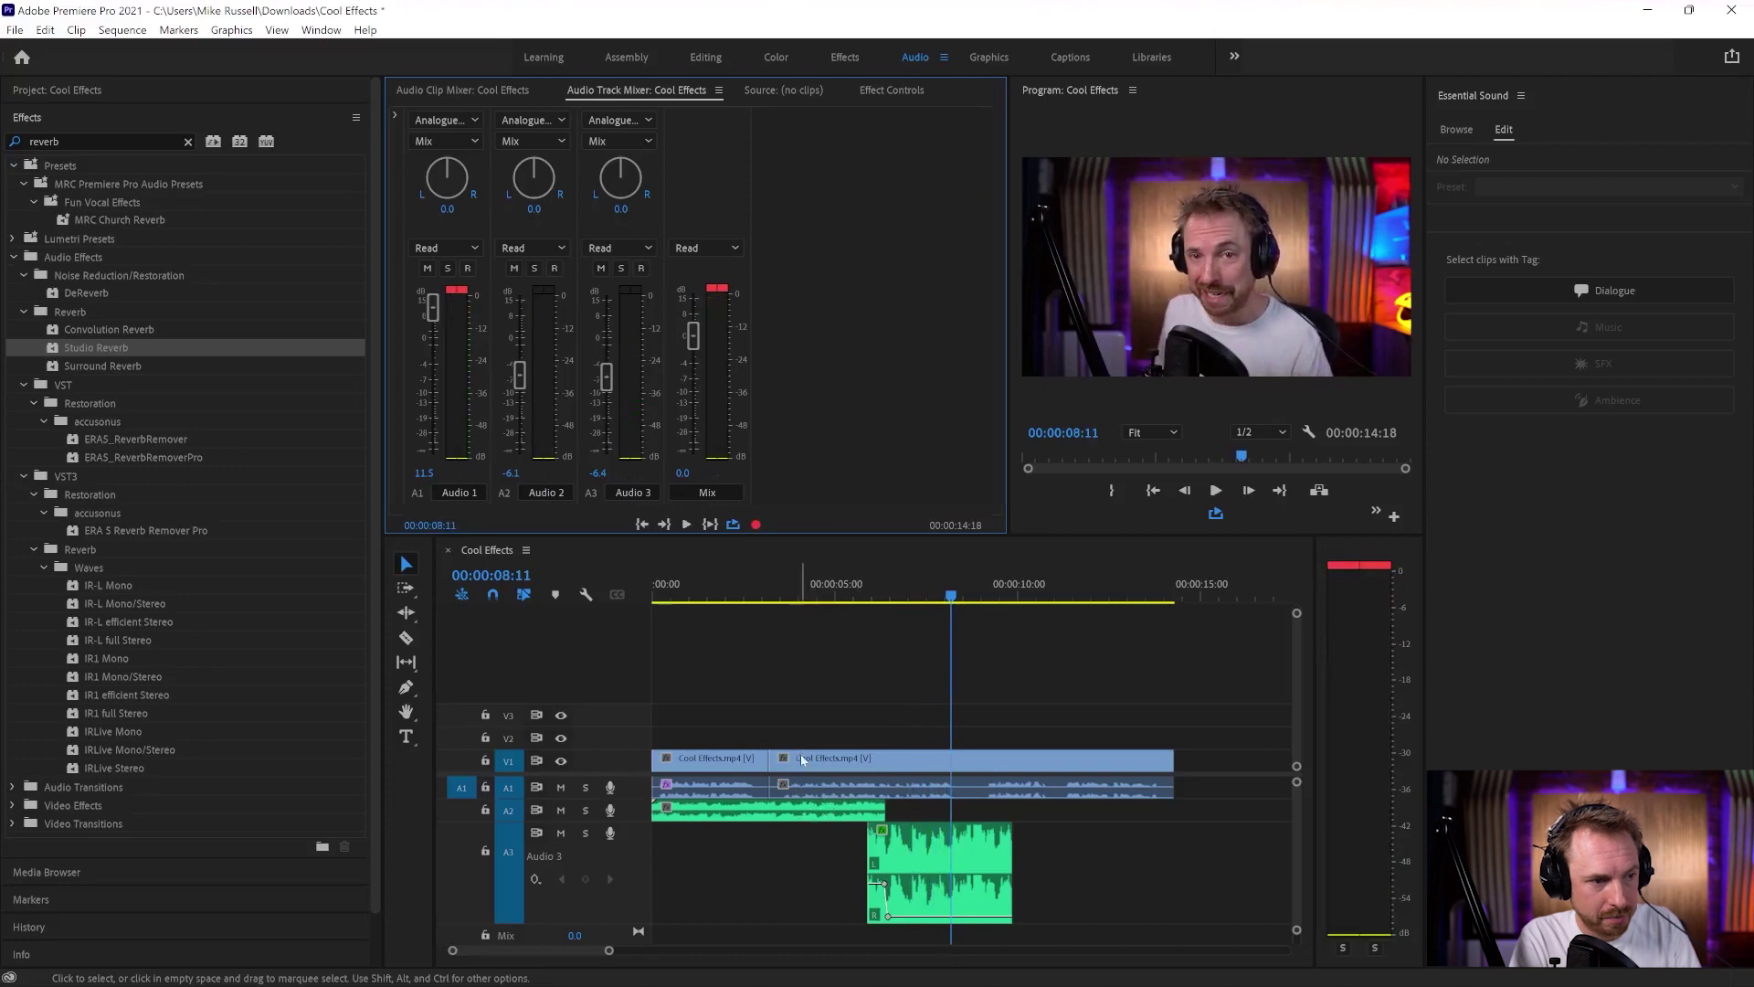
Step: Move the second Cool Effects.mp4 clip later to start at 00:00:05:55 and preview
{"action": "left_click_drag", "start_coordinate": [801, 760], "coordinate": [901, 759]}
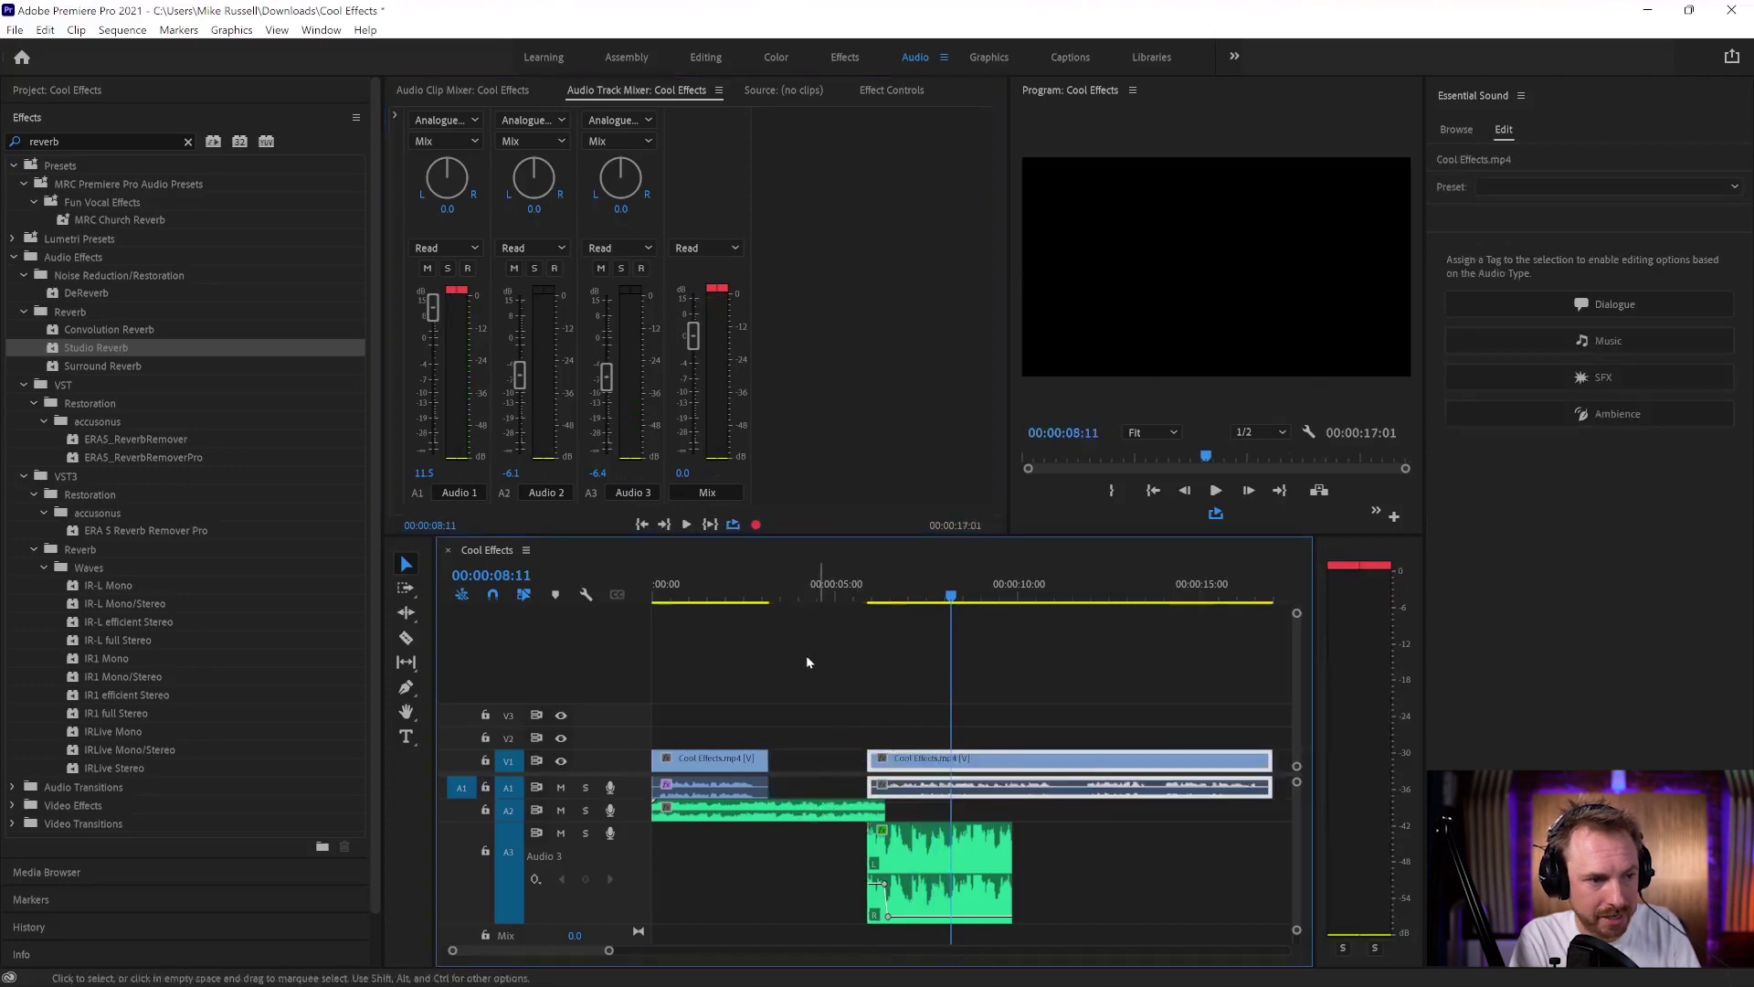
{"action": "left_click", "coordinate": [870, 595]}
{"action": "key", "text": "space"}
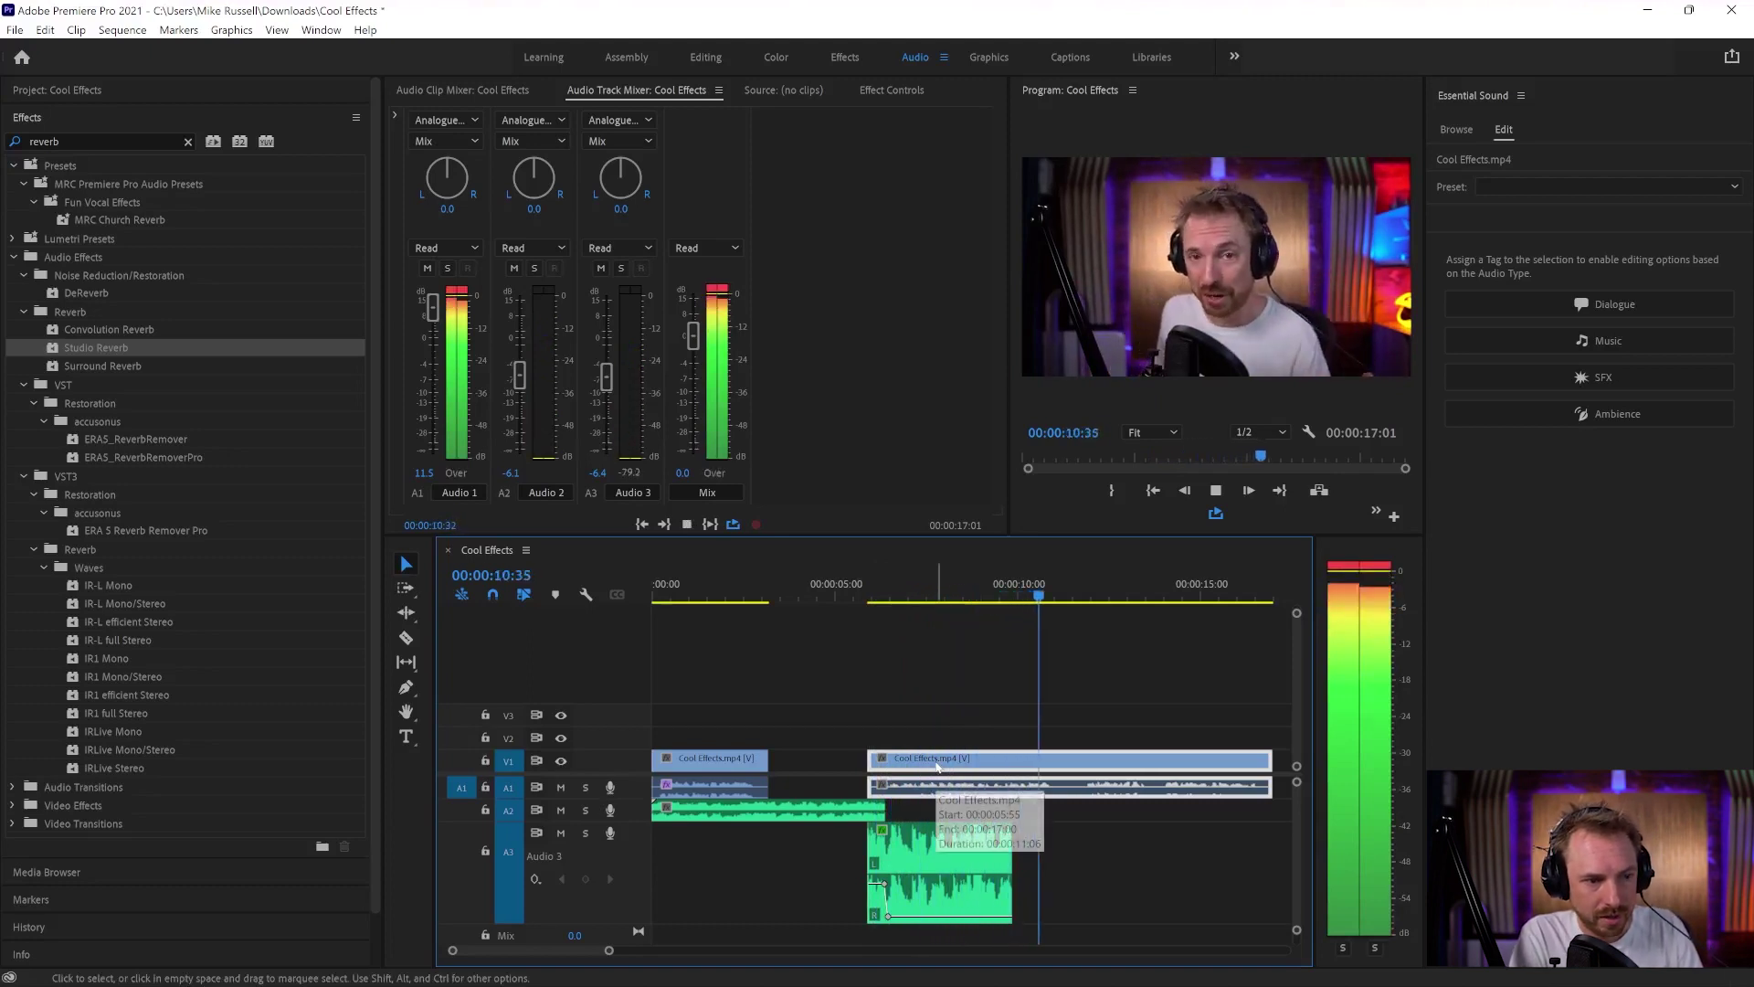
Step: Insert the Special > Mastering effect into the Mix track's effect slot in the mixer
{"action": "key", "text": "space"}
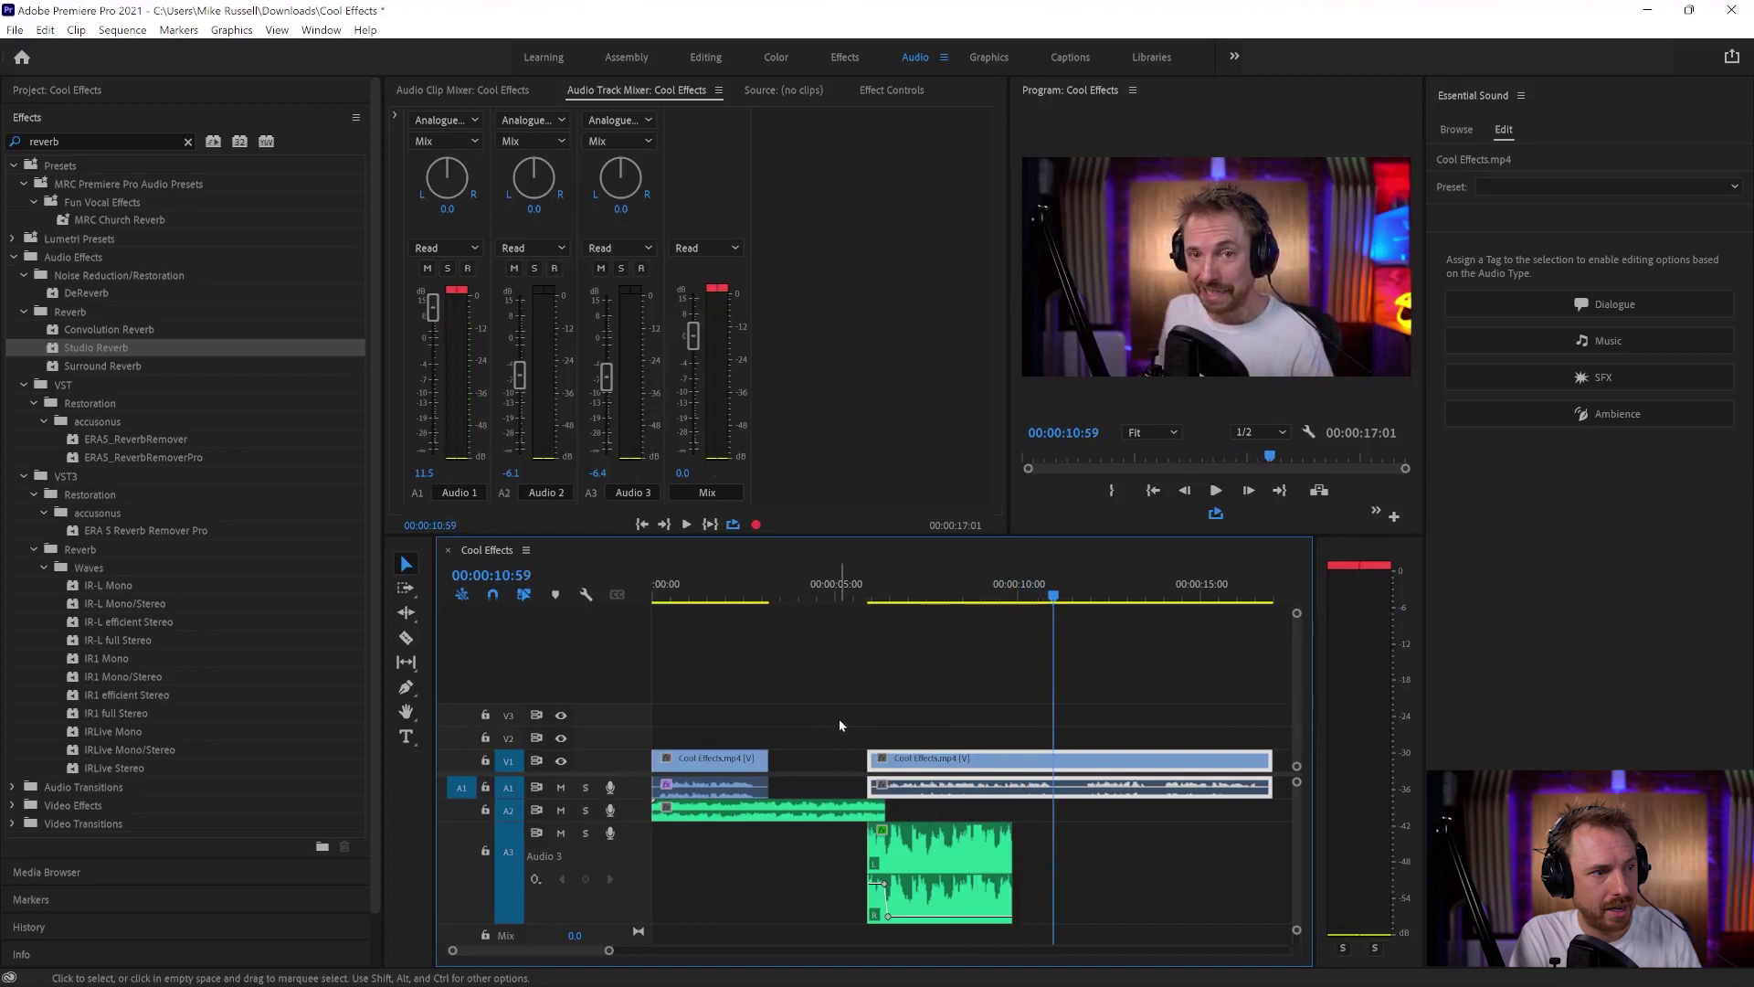
{"action": "left_click", "coordinate": [396, 117]}
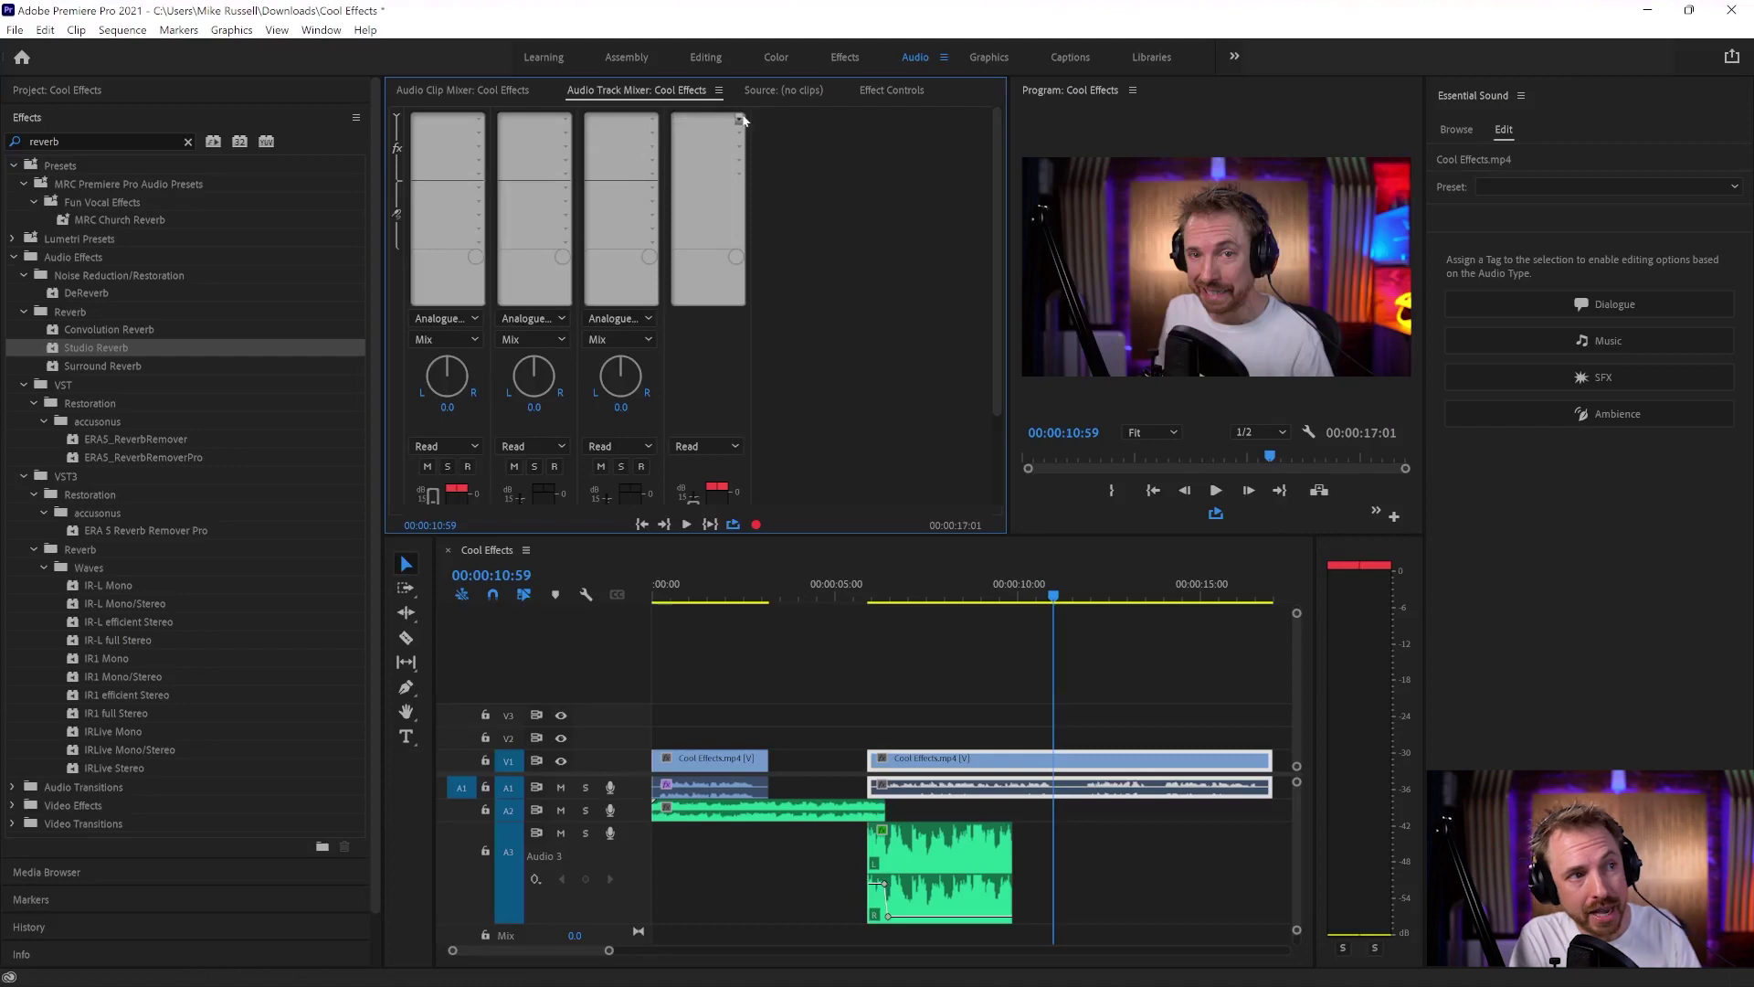
{"action": "left_click", "coordinate": [740, 120]}
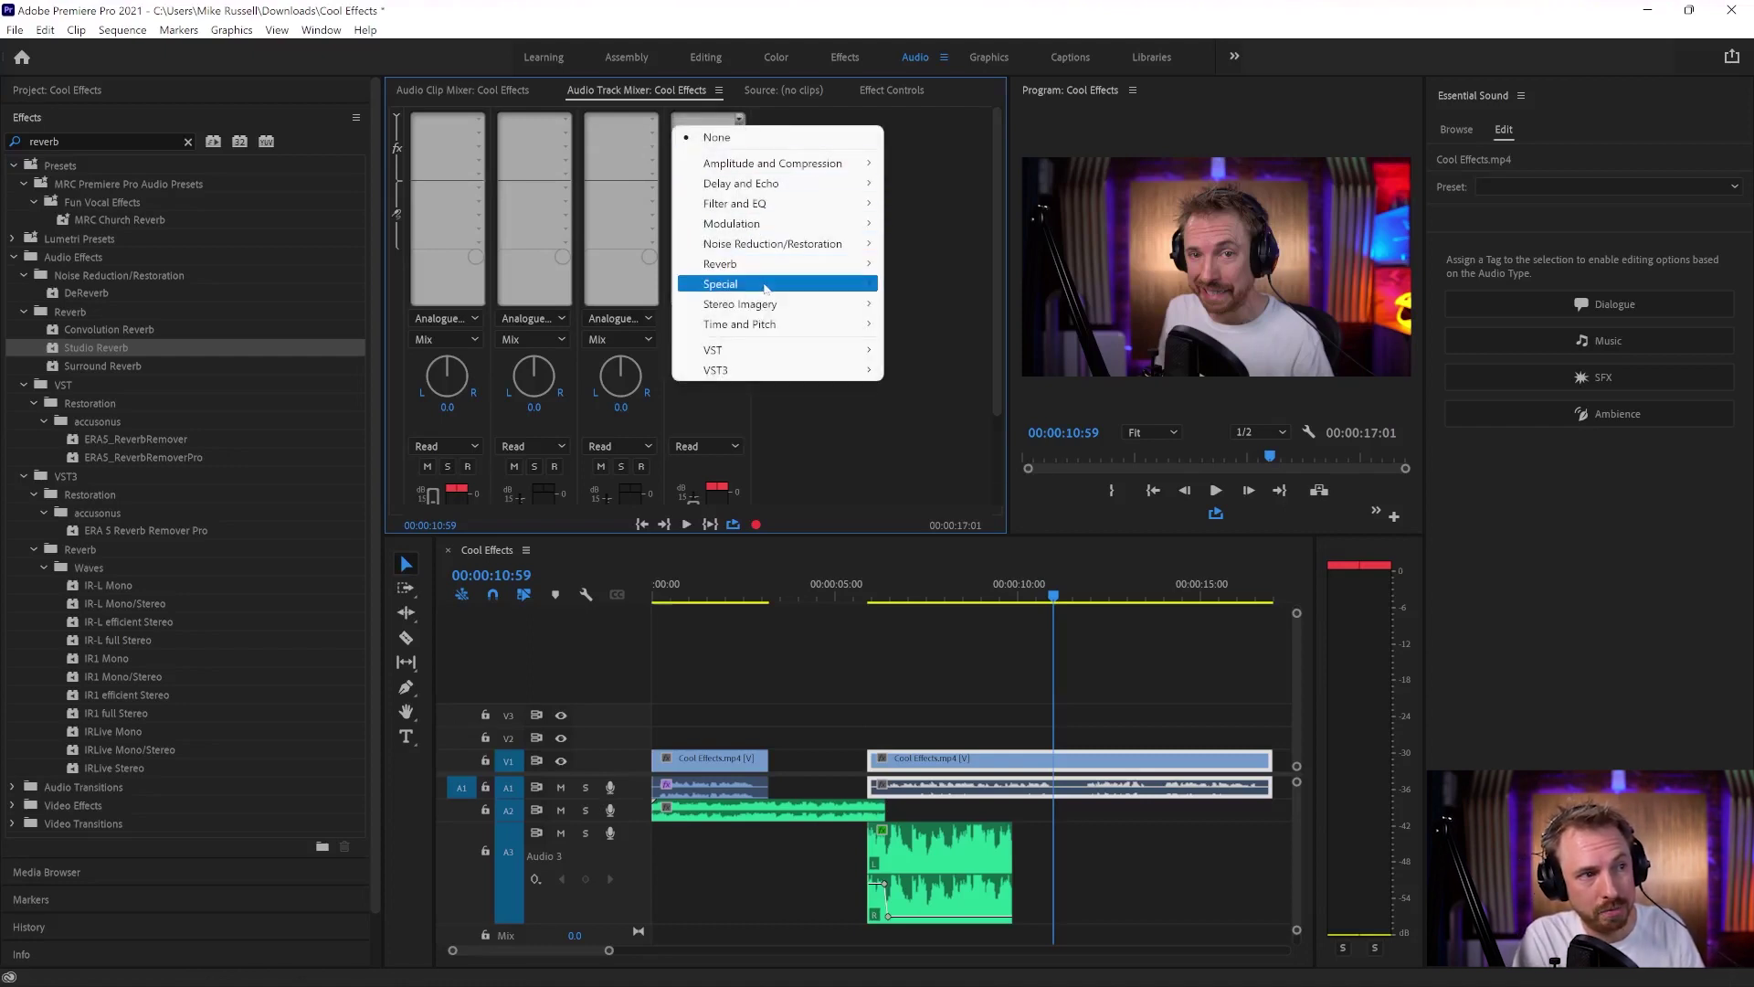
{"action": "mouse_move", "coordinate": [731, 284]}
{"action": "left_click", "coordinate": [956, 425]}
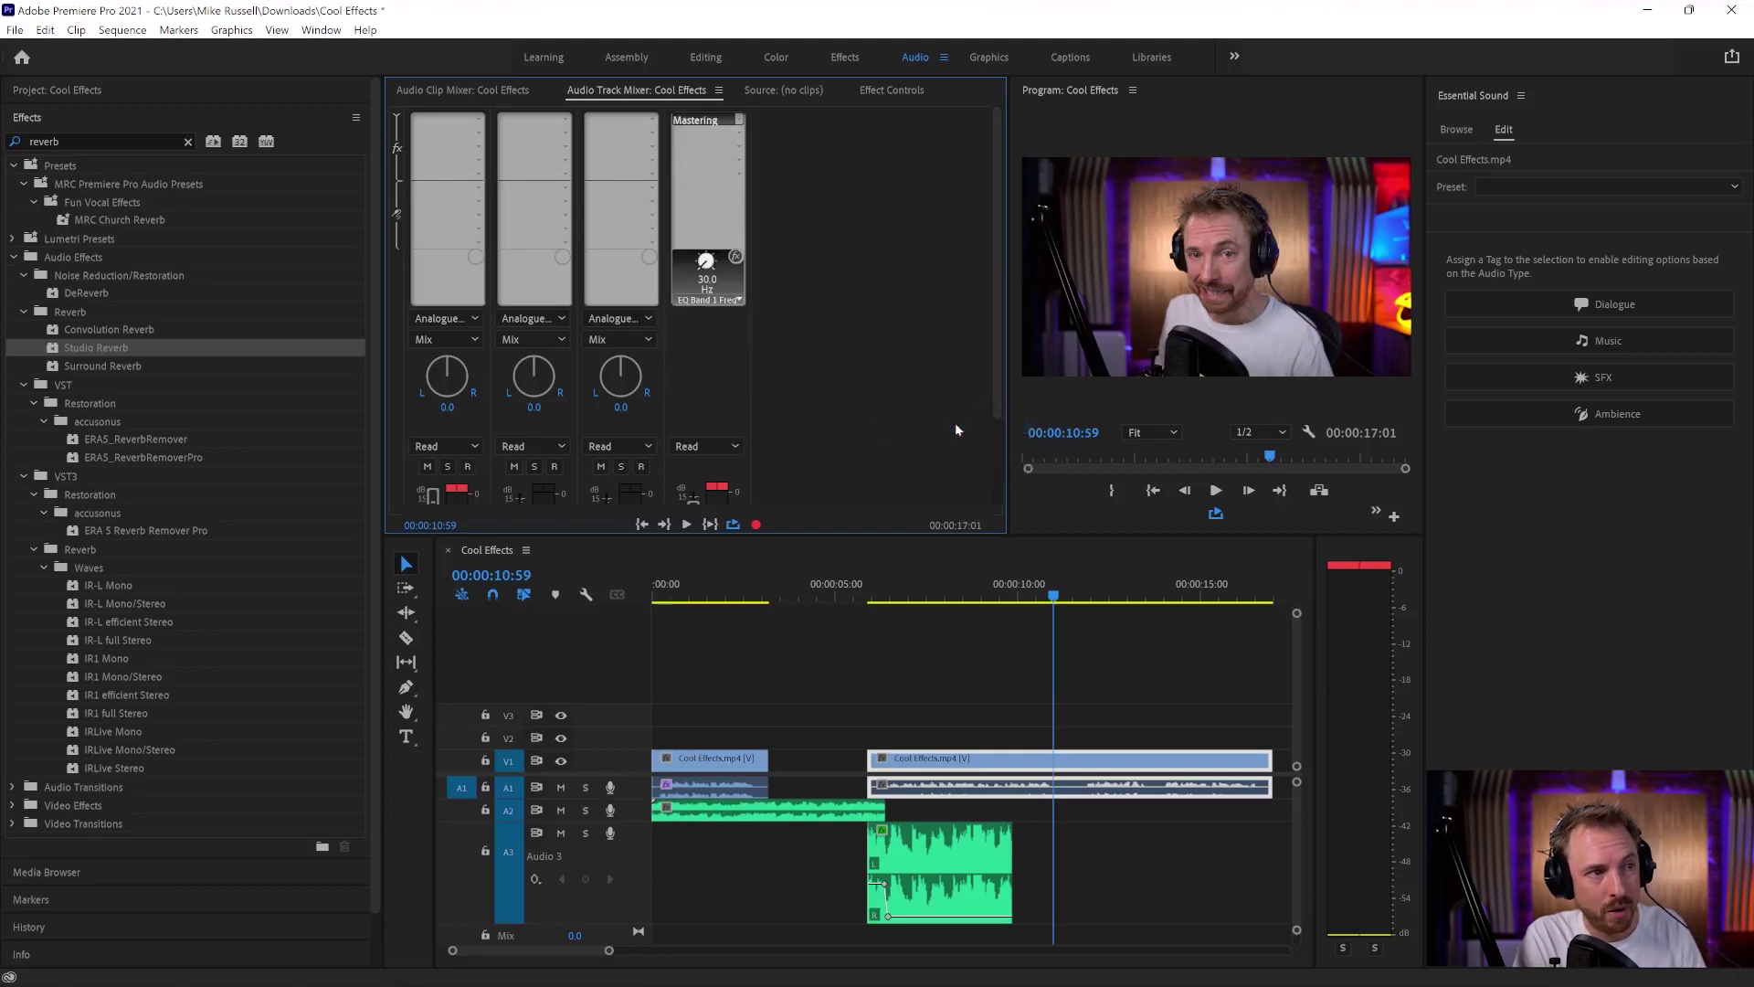
Step: Load the Subtle Clarity preset in Mastering and set its Reverb Amount to 0%
{"action": "double_click", "coordinate": [696, 120]}
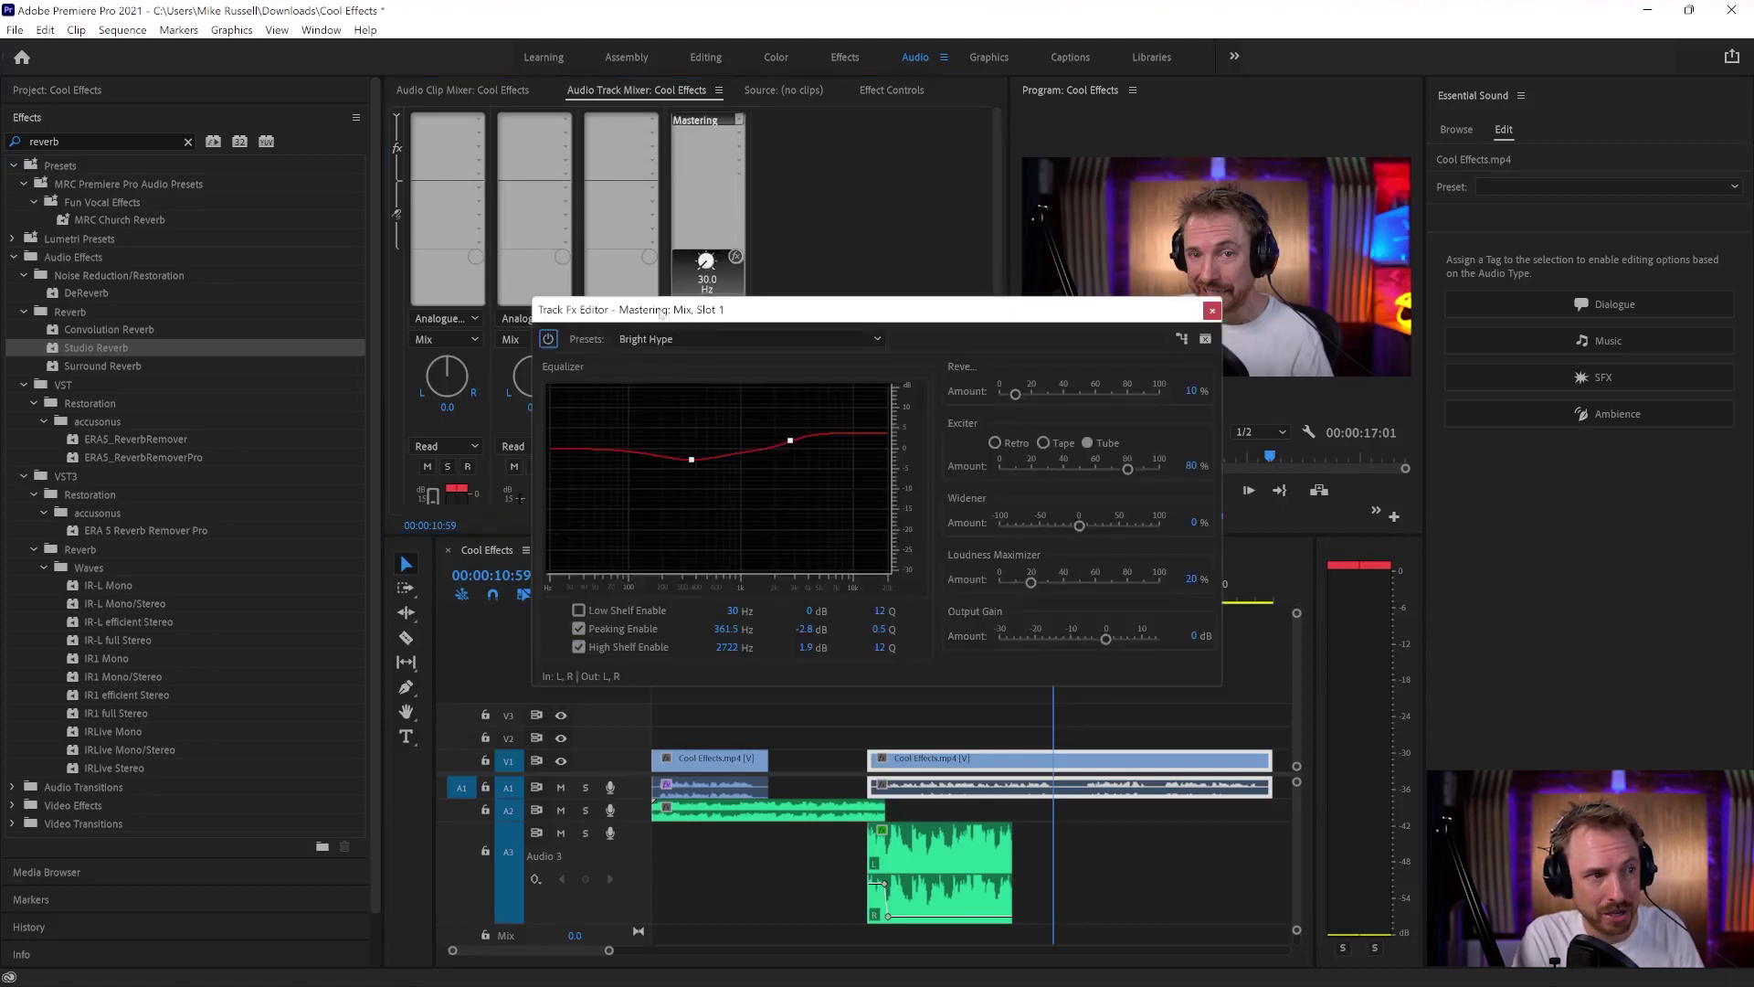
{"action": "left_click", "coordinate": [667, 339]}
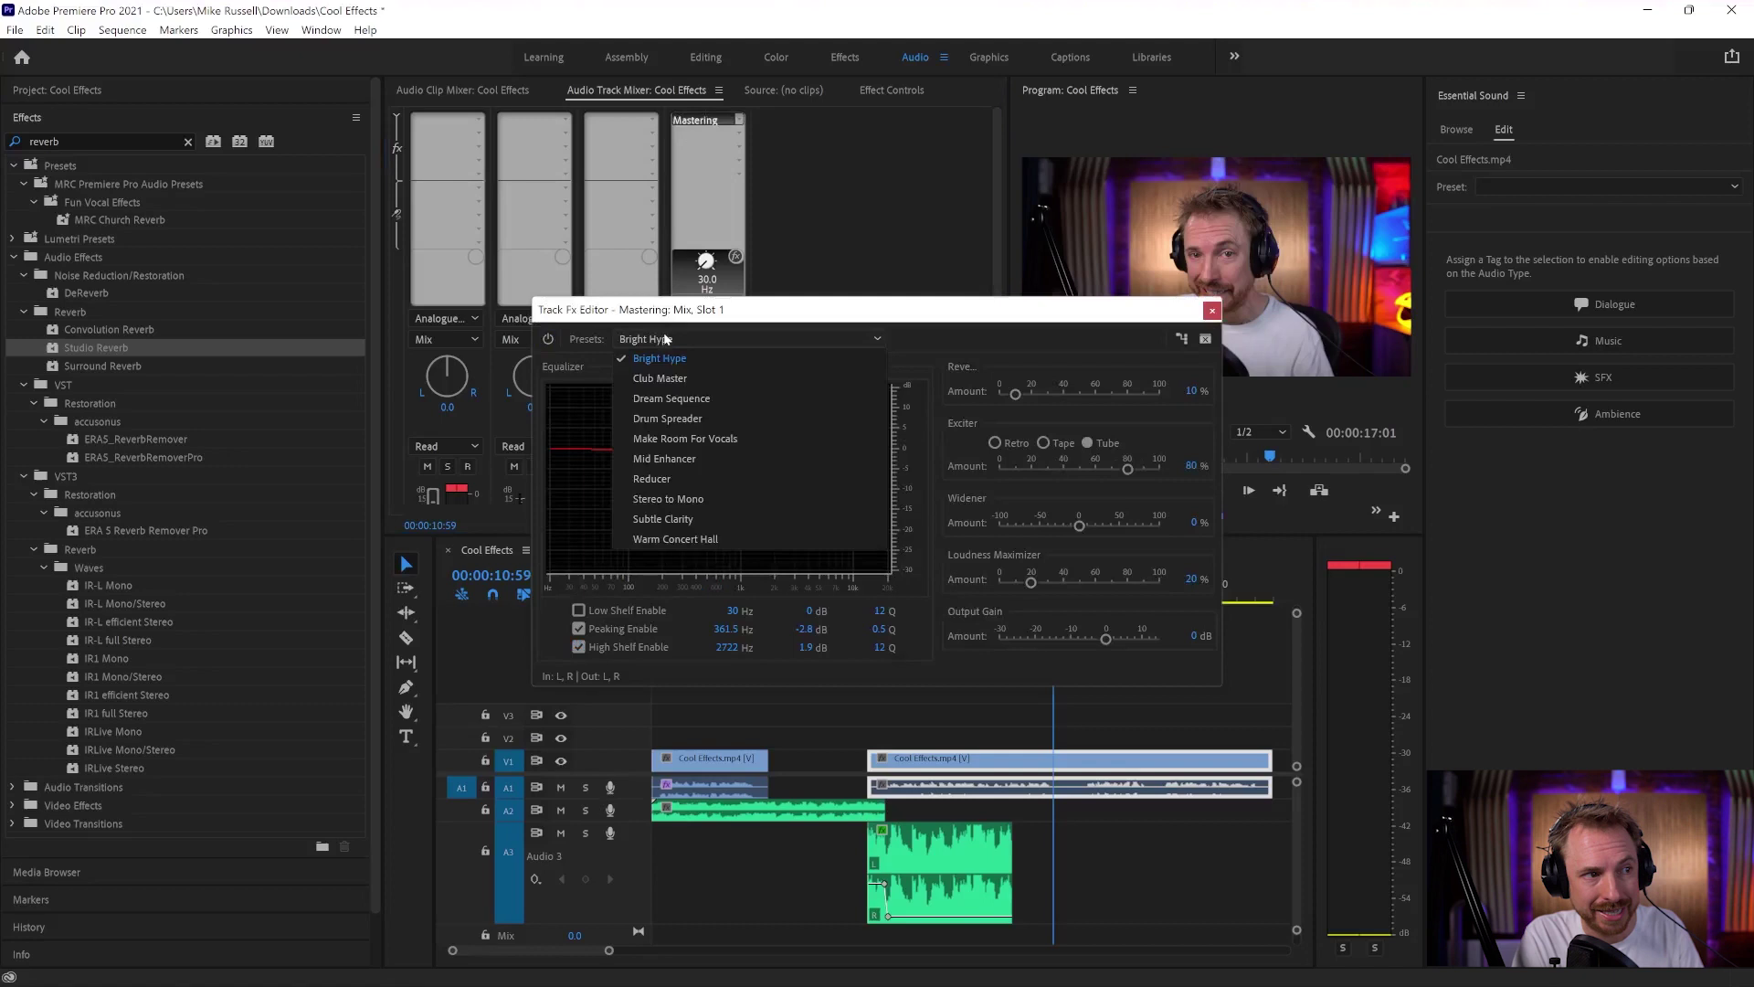
{"action": "left_click", "coordinate": [696, 518]}
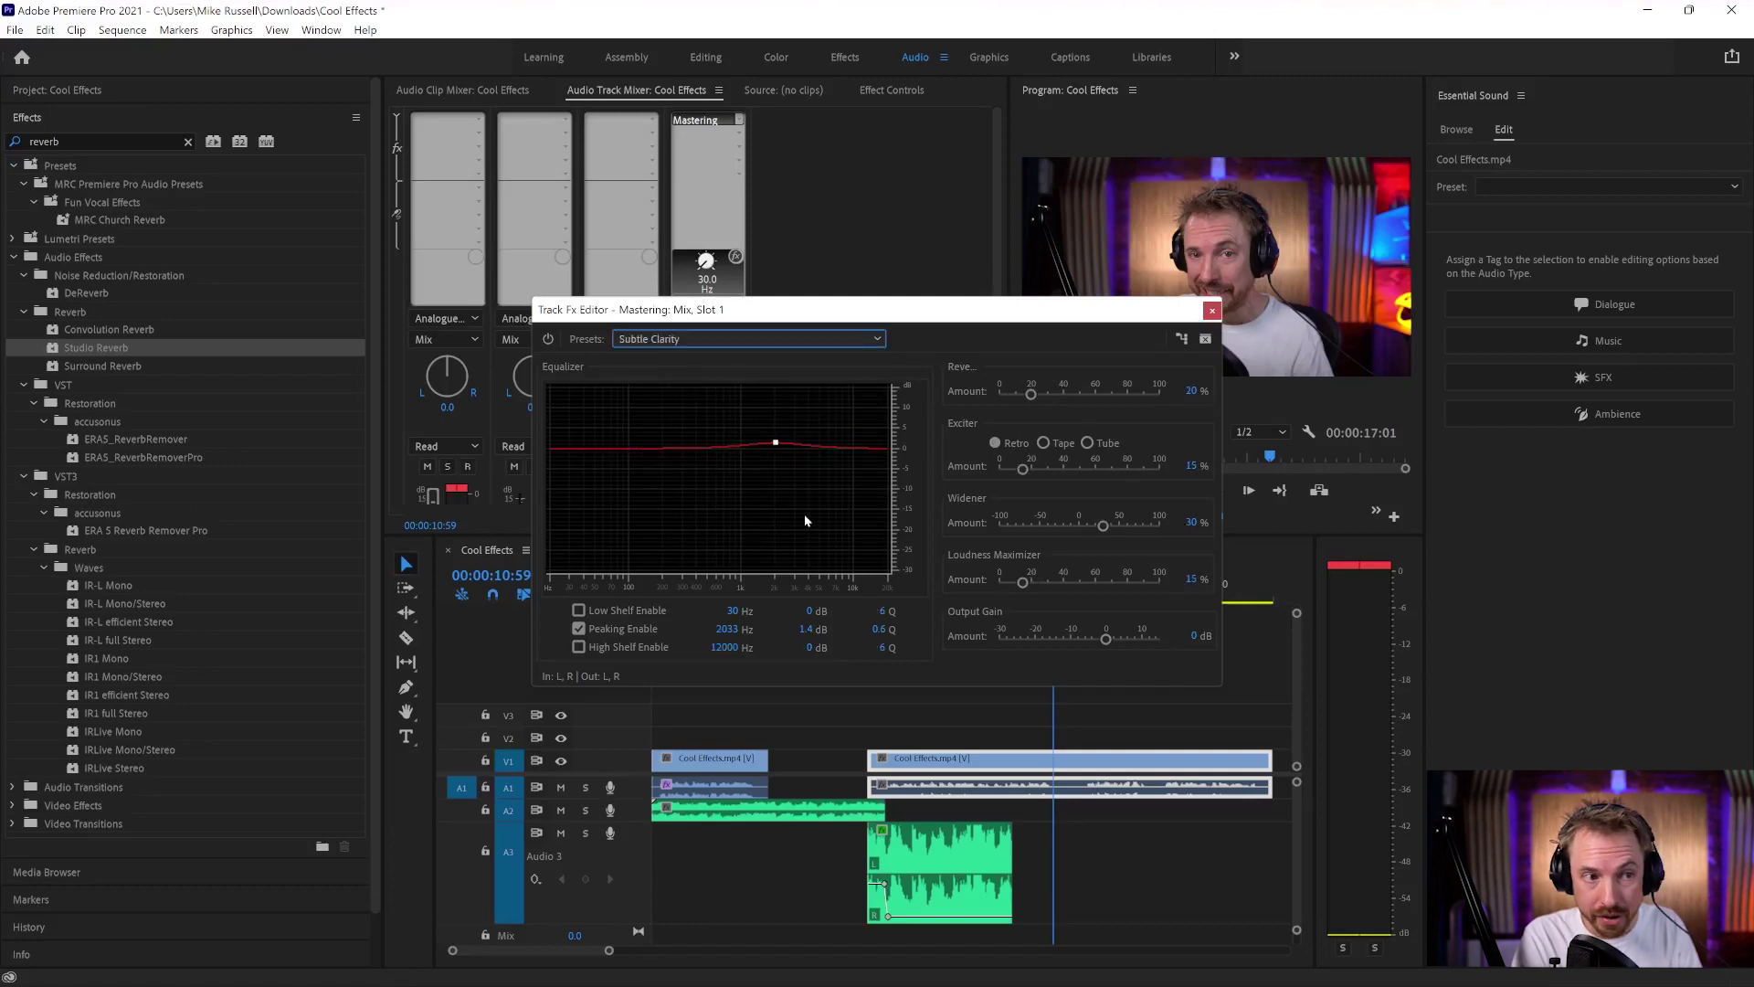
{"action": "left_click", "coordinate": [1031, 395]}
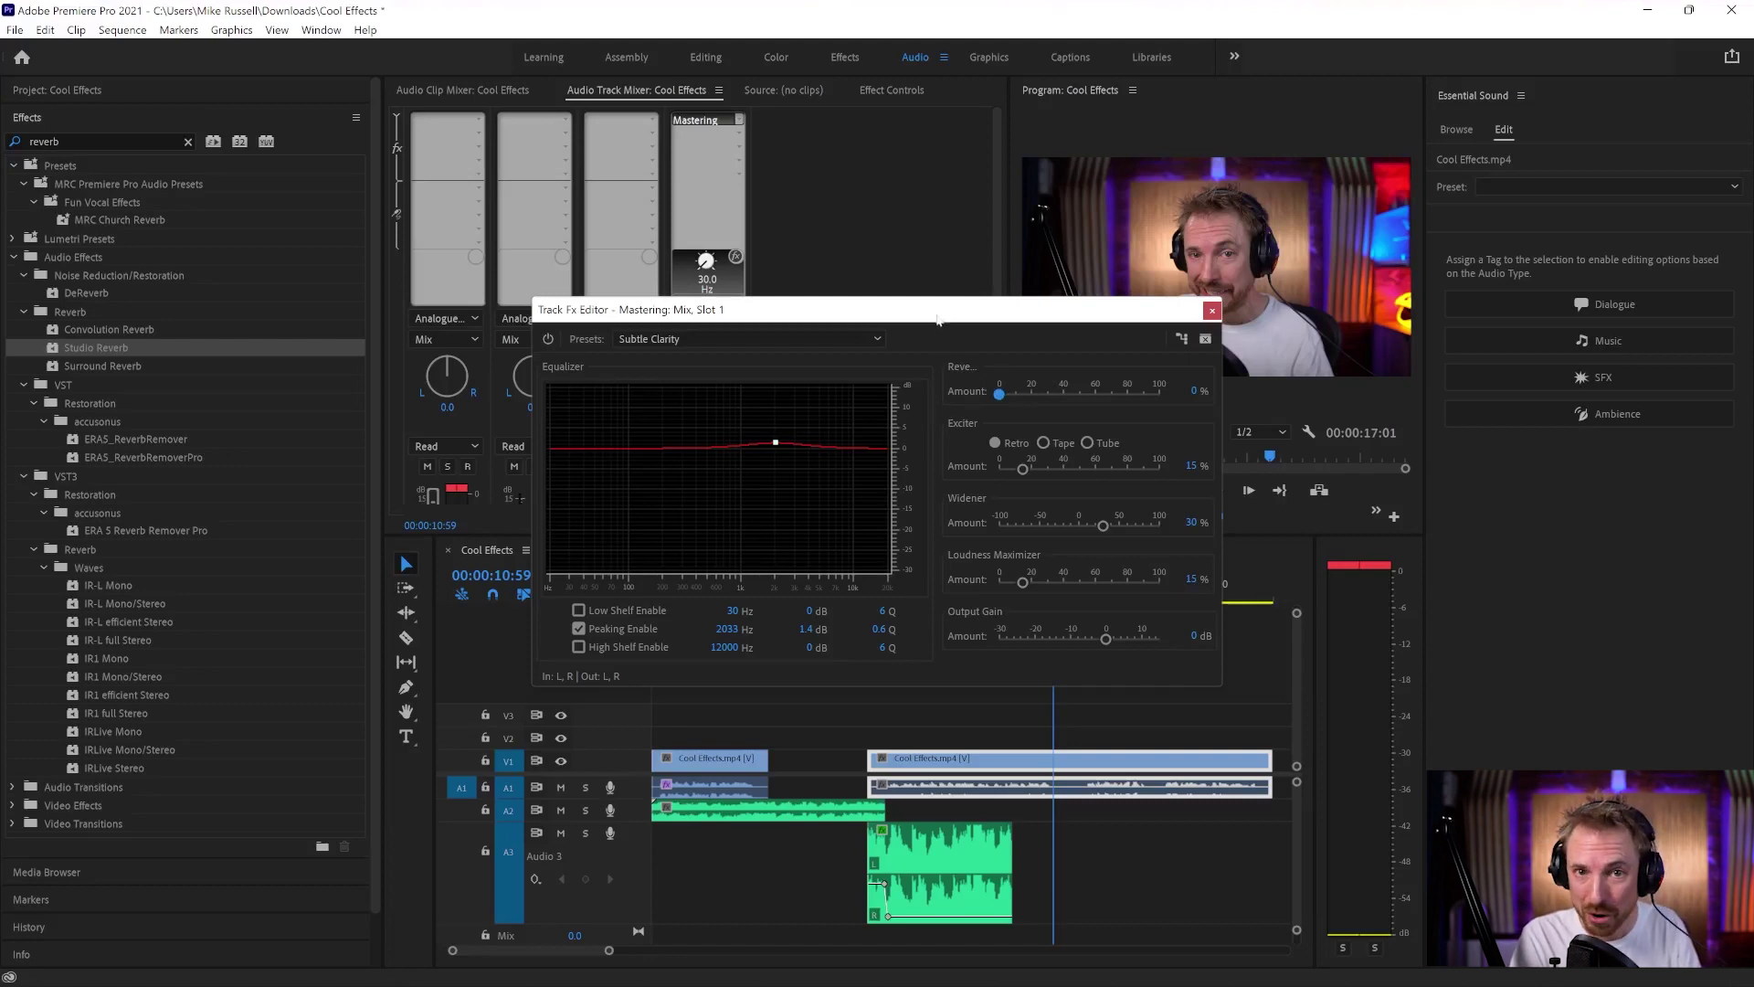
Step: Preview the mastered mix, then bypass Mastering to compare how it sounds without it
{"action": "left_click_drag", "start_coordinate": [893, 321], "coordinate": [605, 214]}
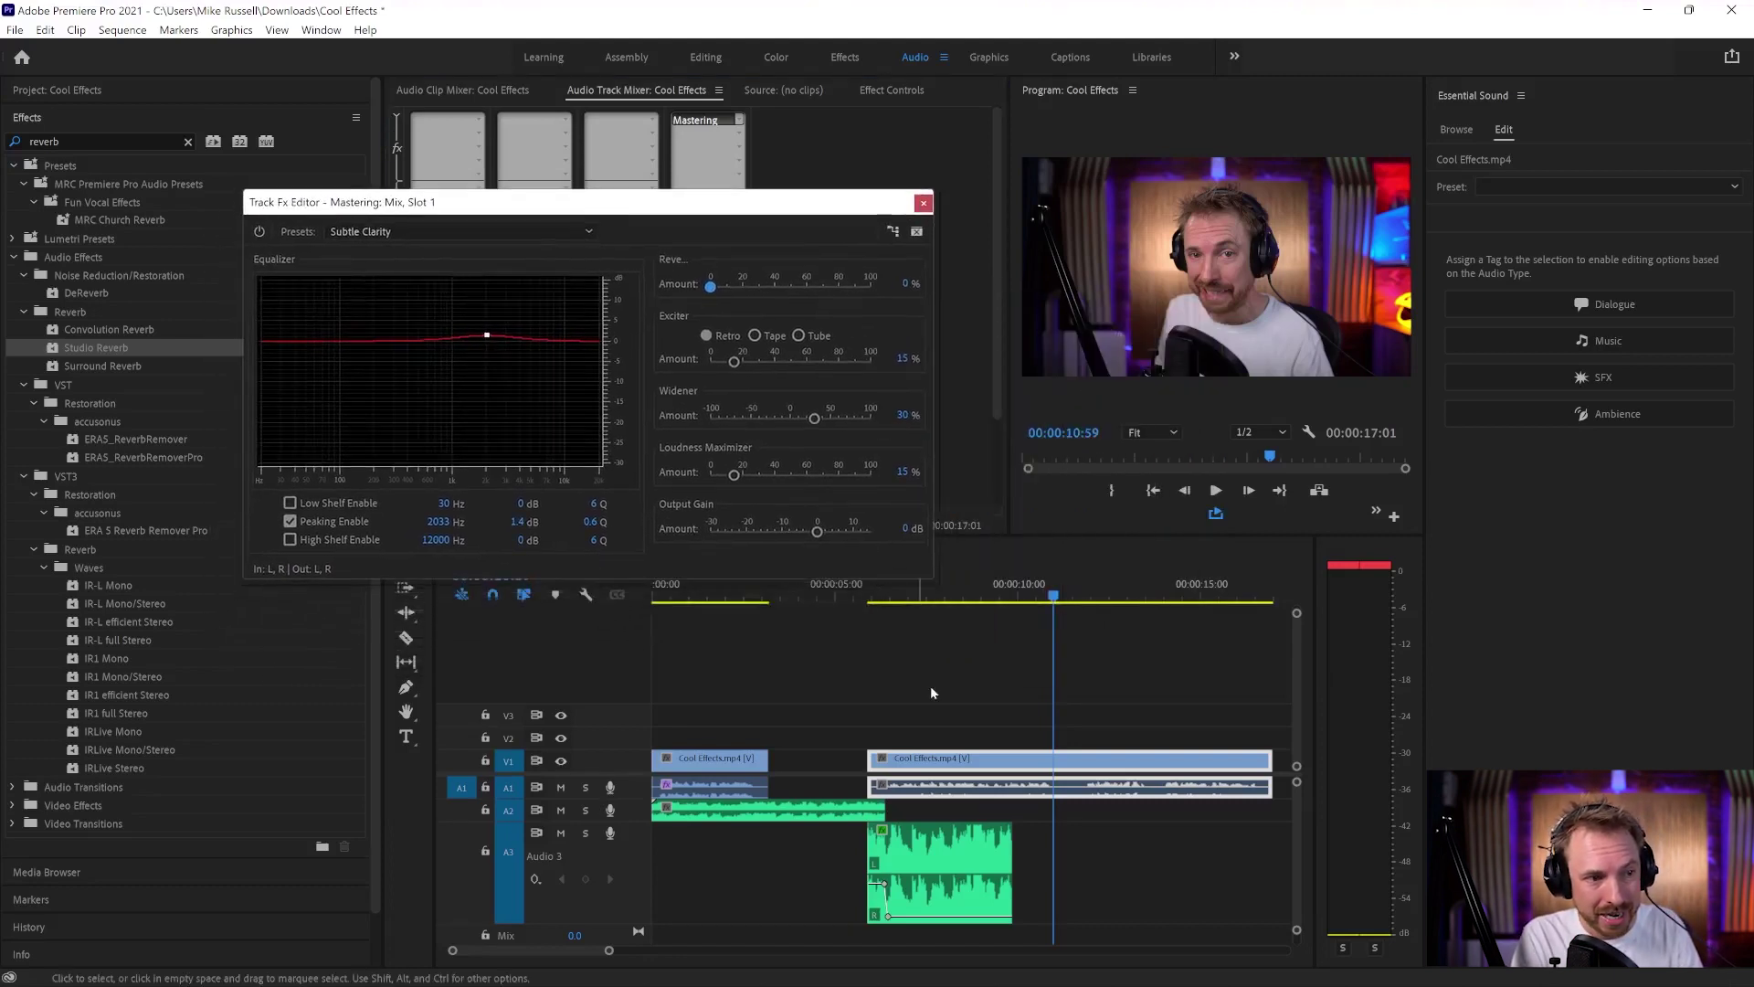
{"action": "left_click", "coordinate": [869, 603]}
{"action": "key", "text": "space"}
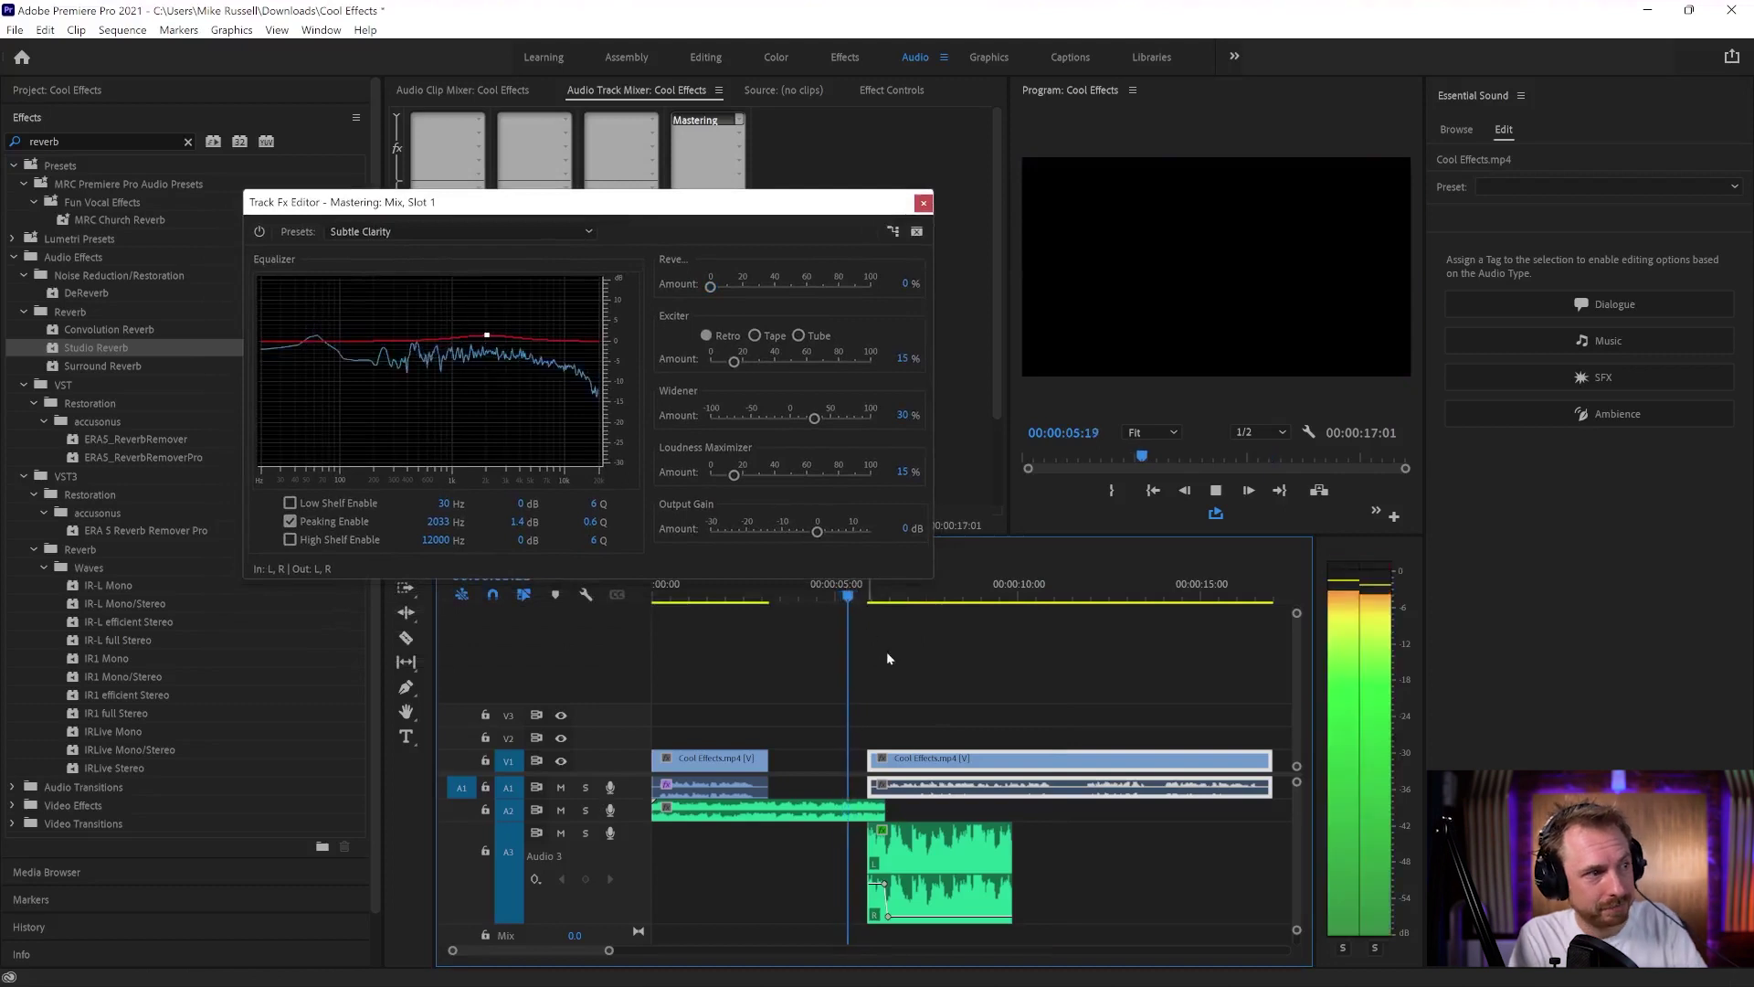
{"action": "left_click", "coordinate": [849, 590]}
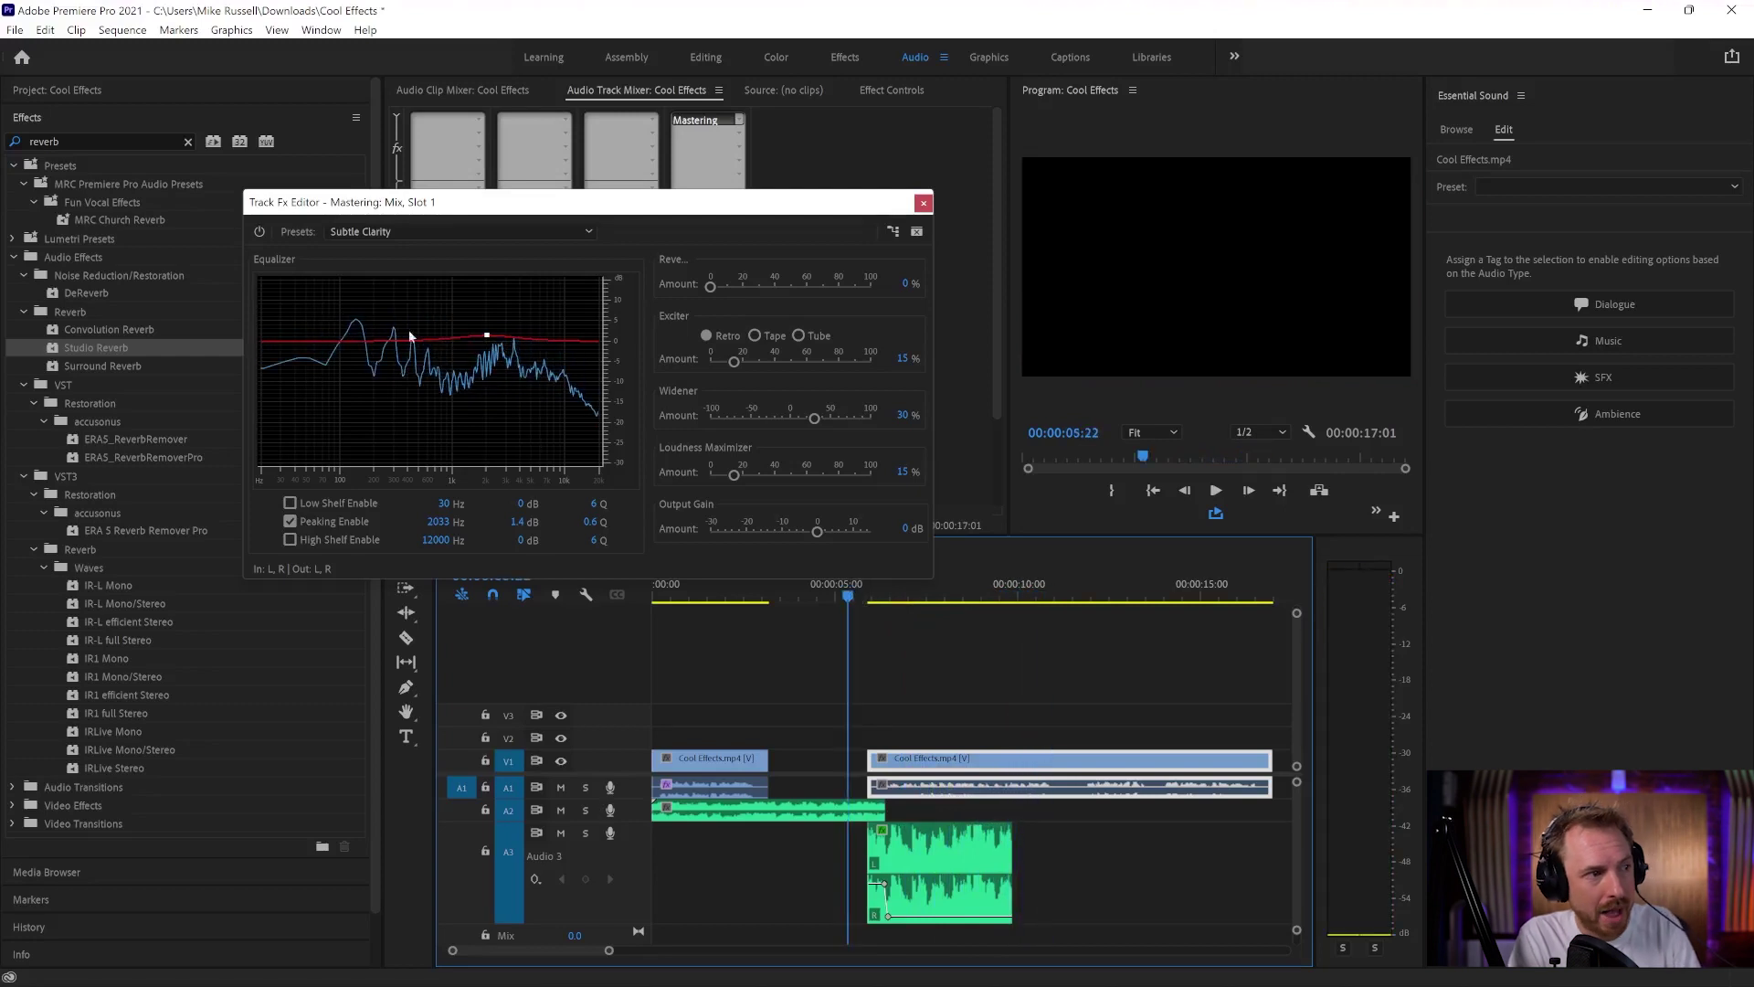
{"action": "left_click", "coordinate": [261, 233]}
{"action": "key", "text": "space"}
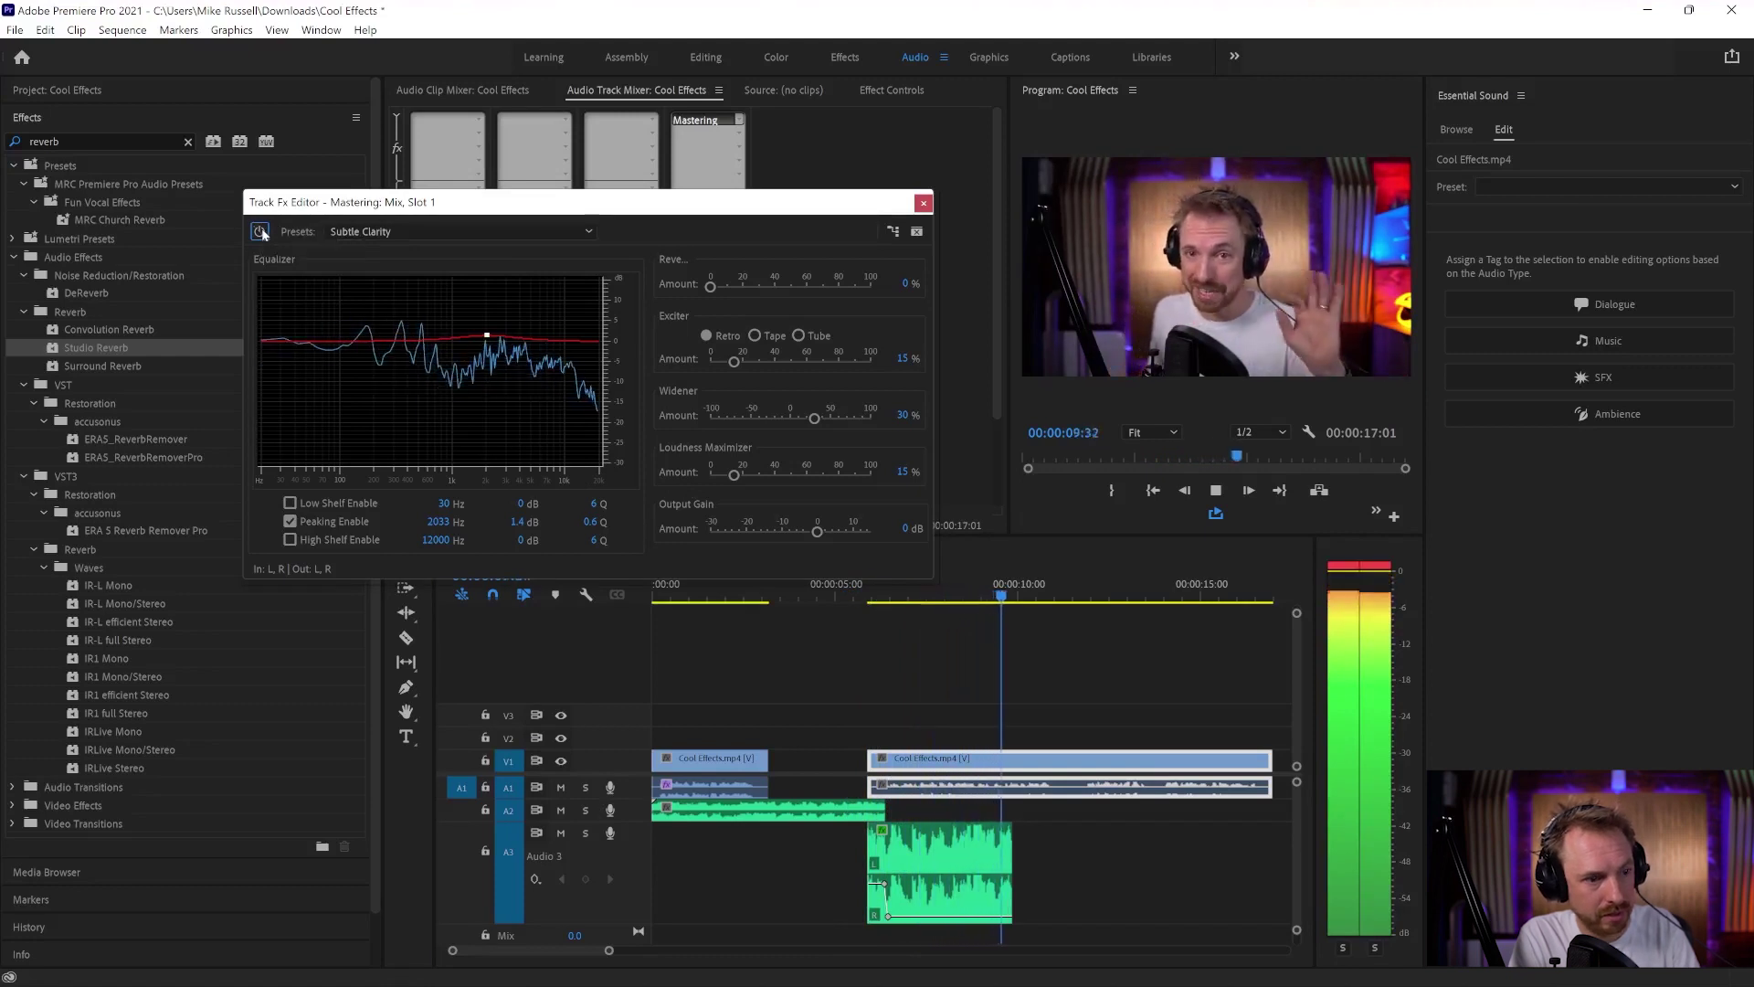
{"action": "key", "text": "space"}
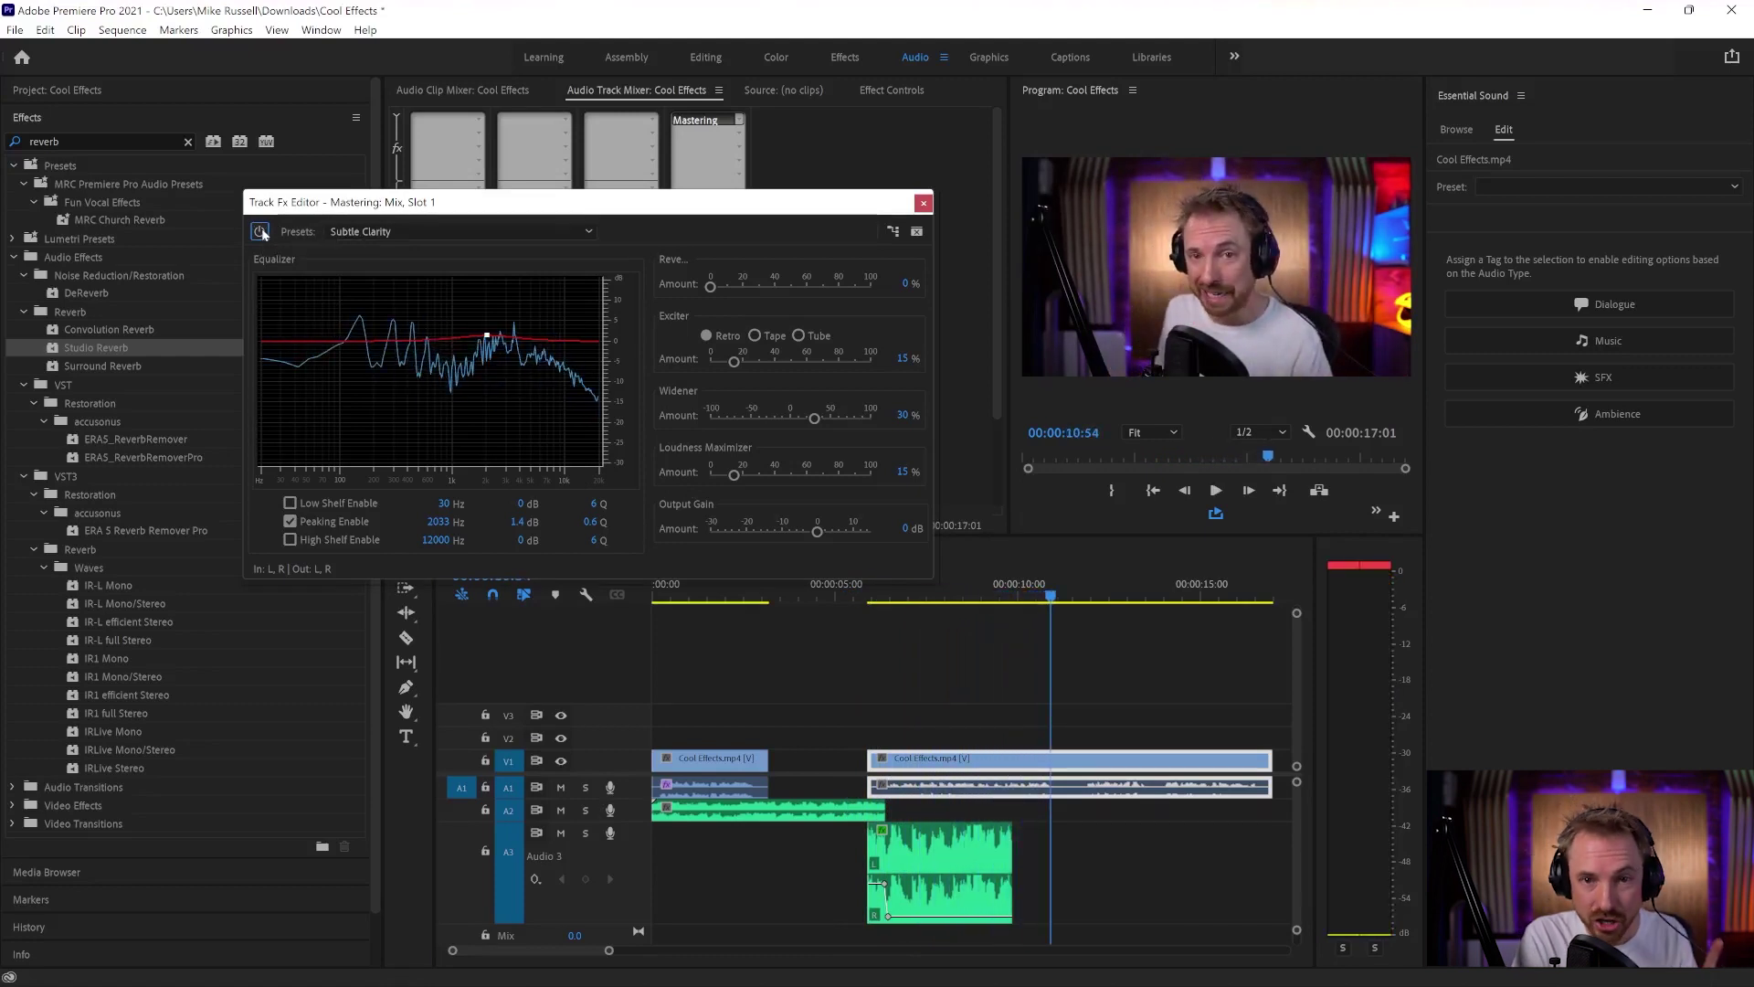
Step: Raise the Mastering Exciter Amount from 15% to 27% while playing back from 5:30
{"action": "left_click", "coordinate": [855, 596]}
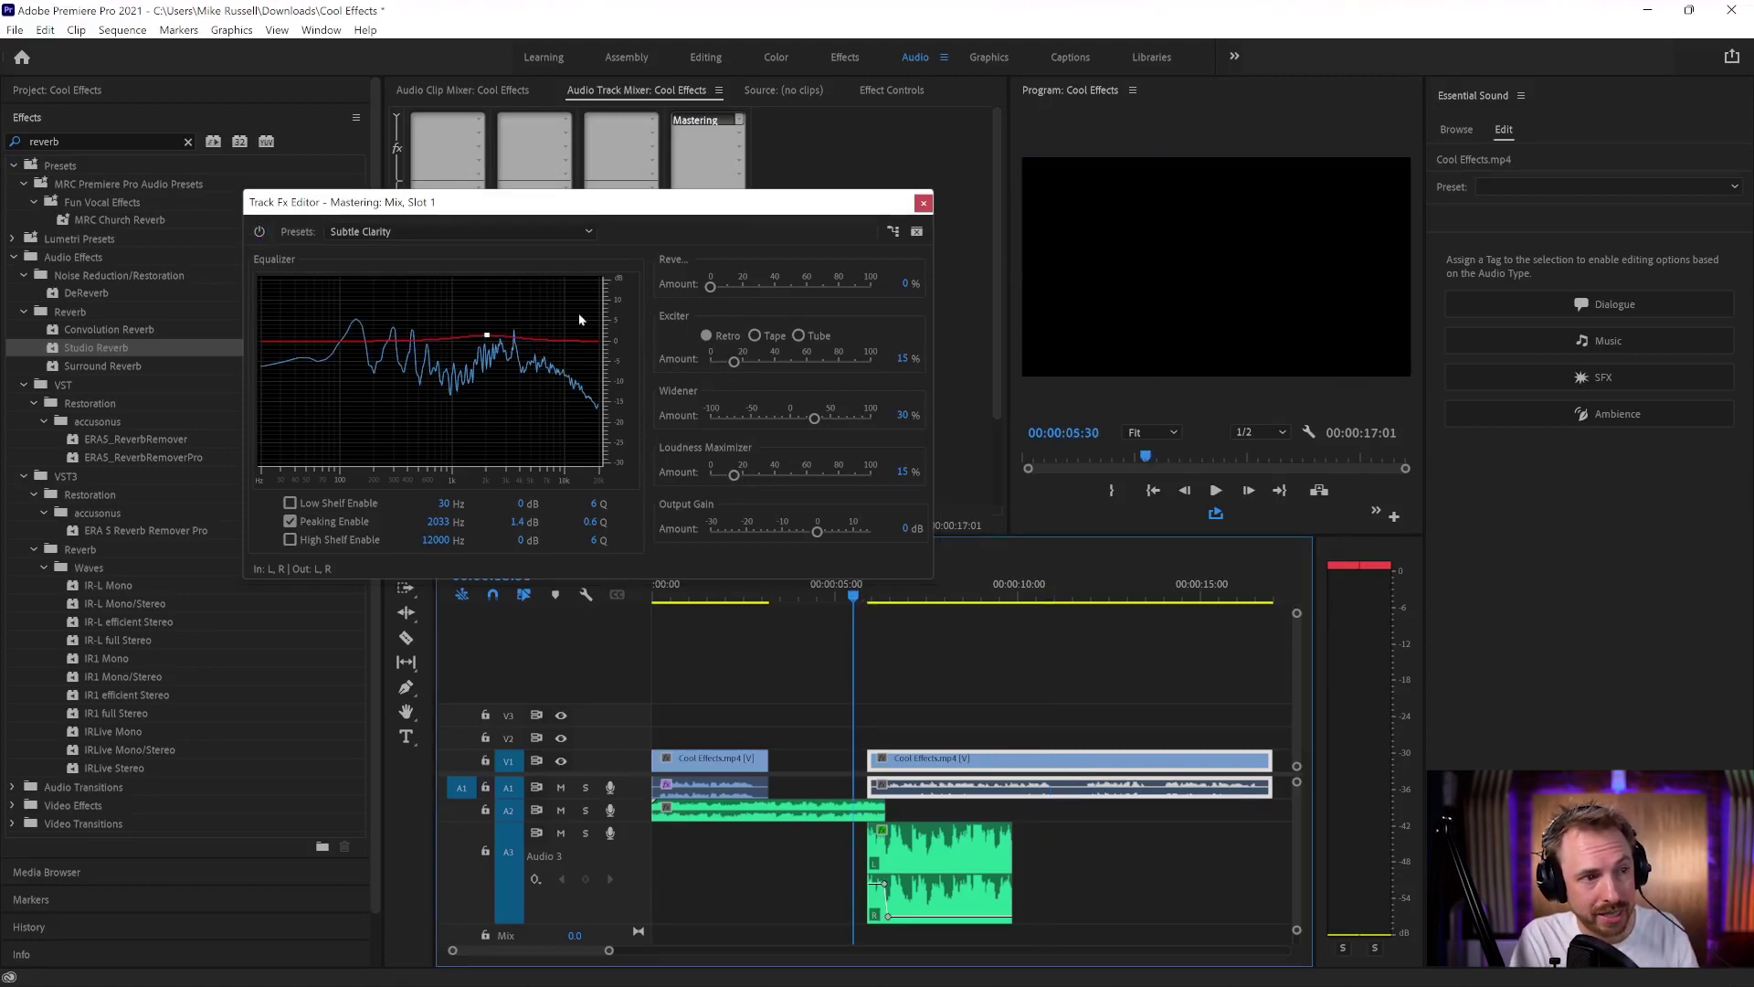
{"action": "key", "text": "space"}
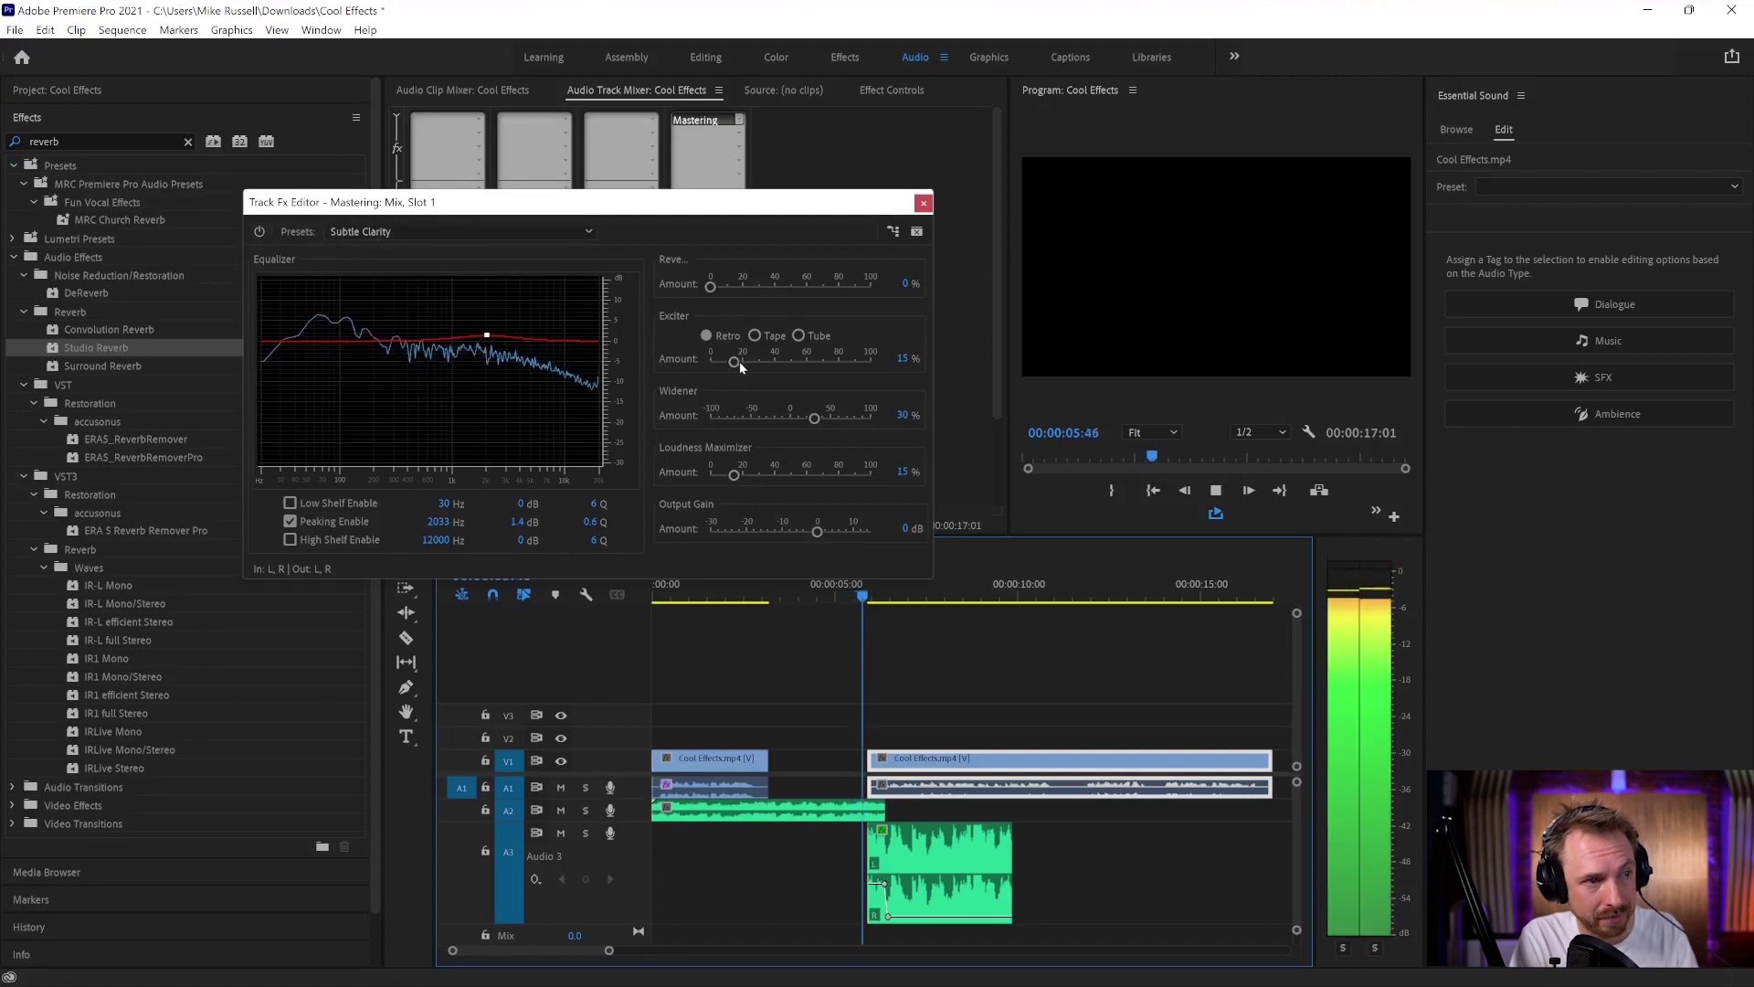
{"action": "mouse_move", "coordinate": [738, 360]}
{"action": "left_mouse_down"}
{"action": "mouse_move", "coordinate": [821, 363]}
{"action": "mouse_move", "coordinate": [754, 363]}
{"action": "left_mouse_up"}
{"action": "key", "text": "space"}
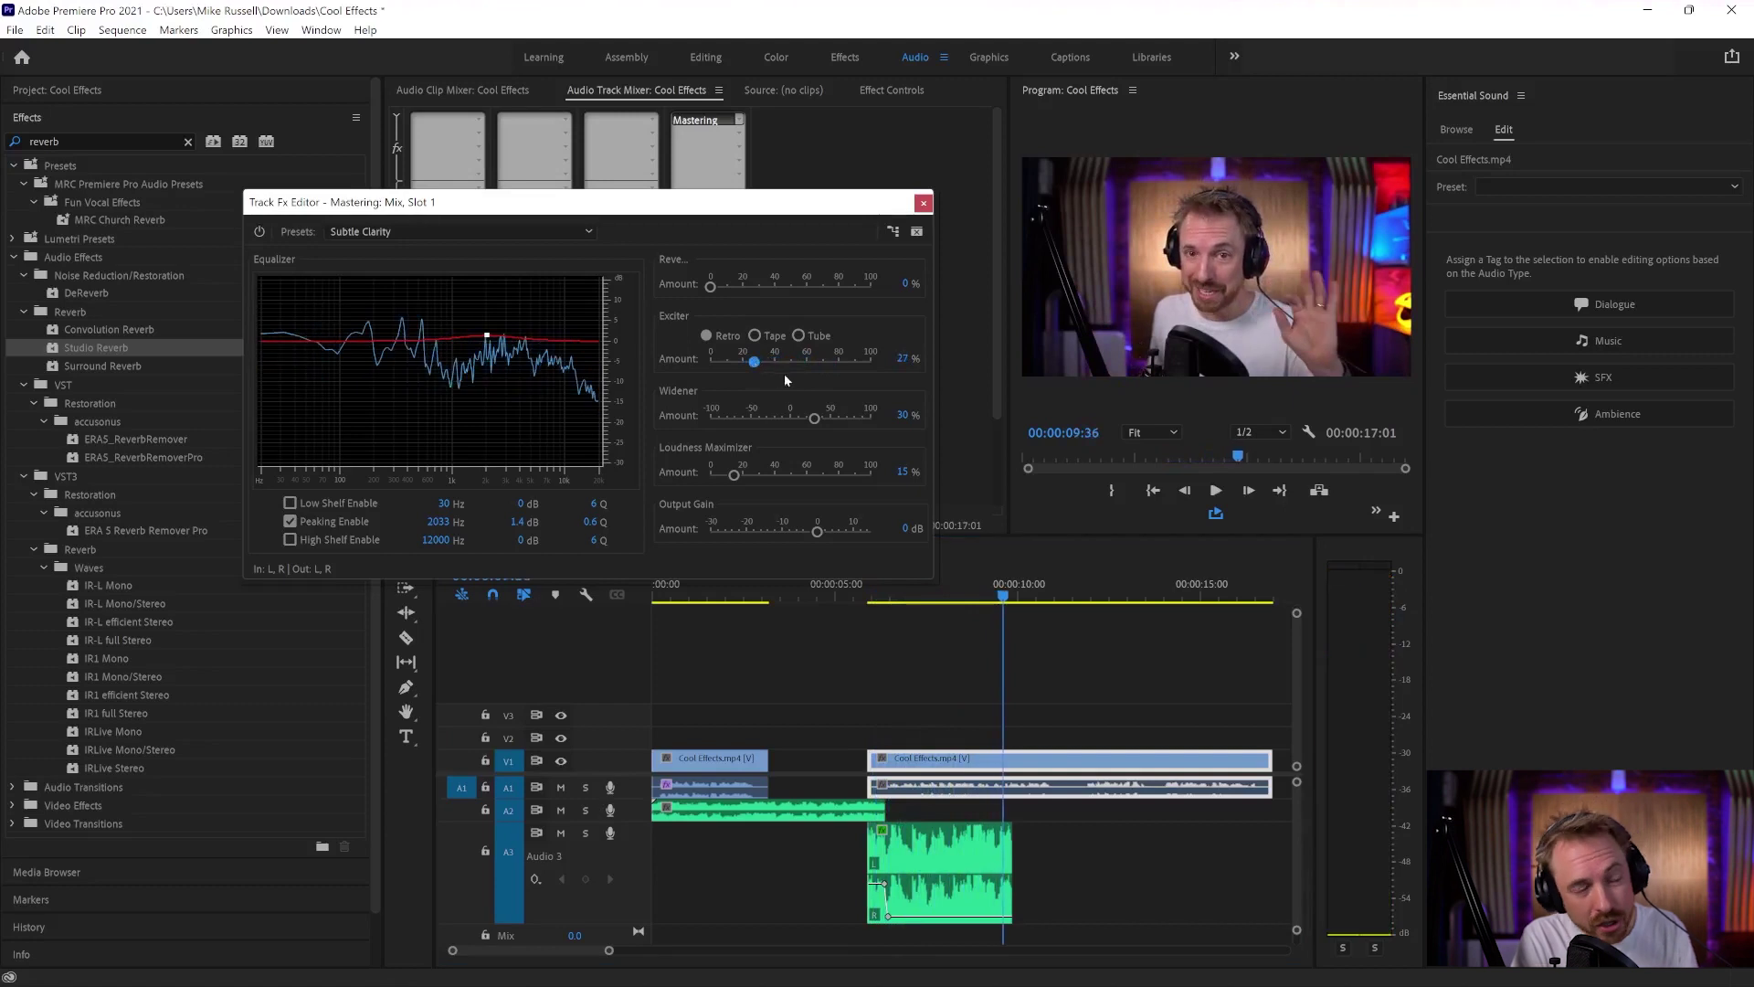
Step: Raise the Mastering Loudness Maximizer Amount to 77% while previewing from about 5:48
{"action": "left_click", "coordinate": [864, 594]}
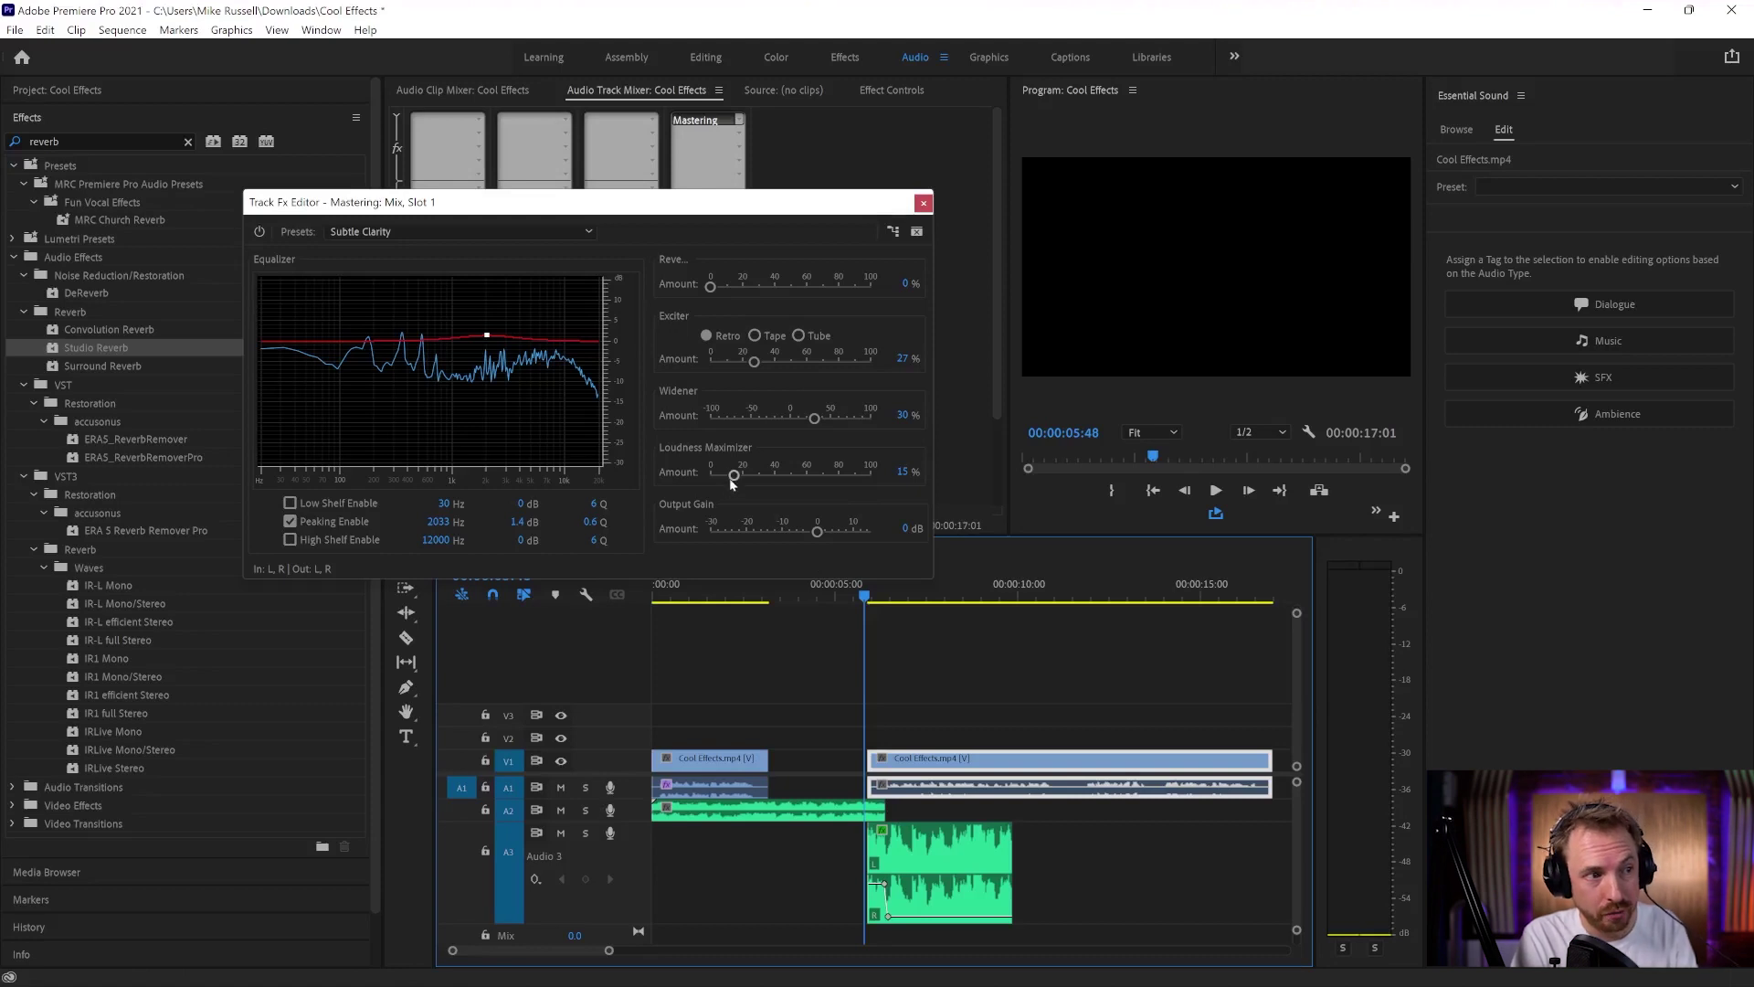
{"action": "key", "text": "space"}
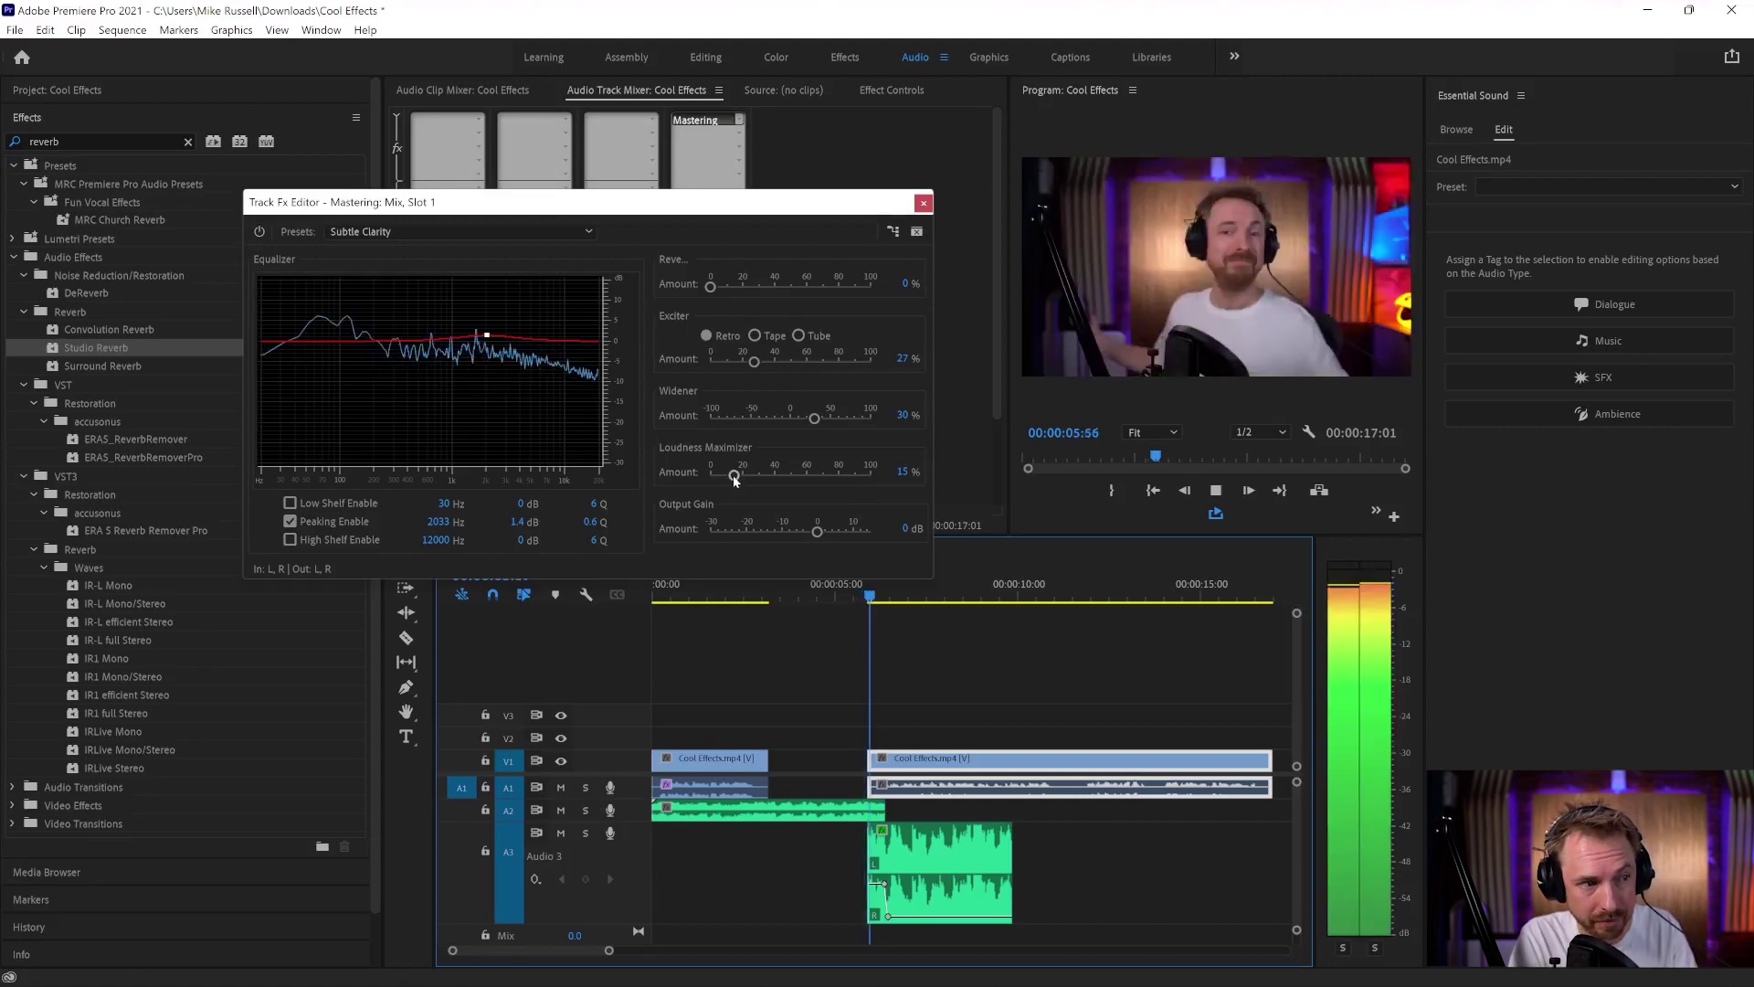
{"action": "left_click_drag", "start_coordinate": [734, 476], "coordinate": [833, 476]}
{"action": "key", "text": "space"}
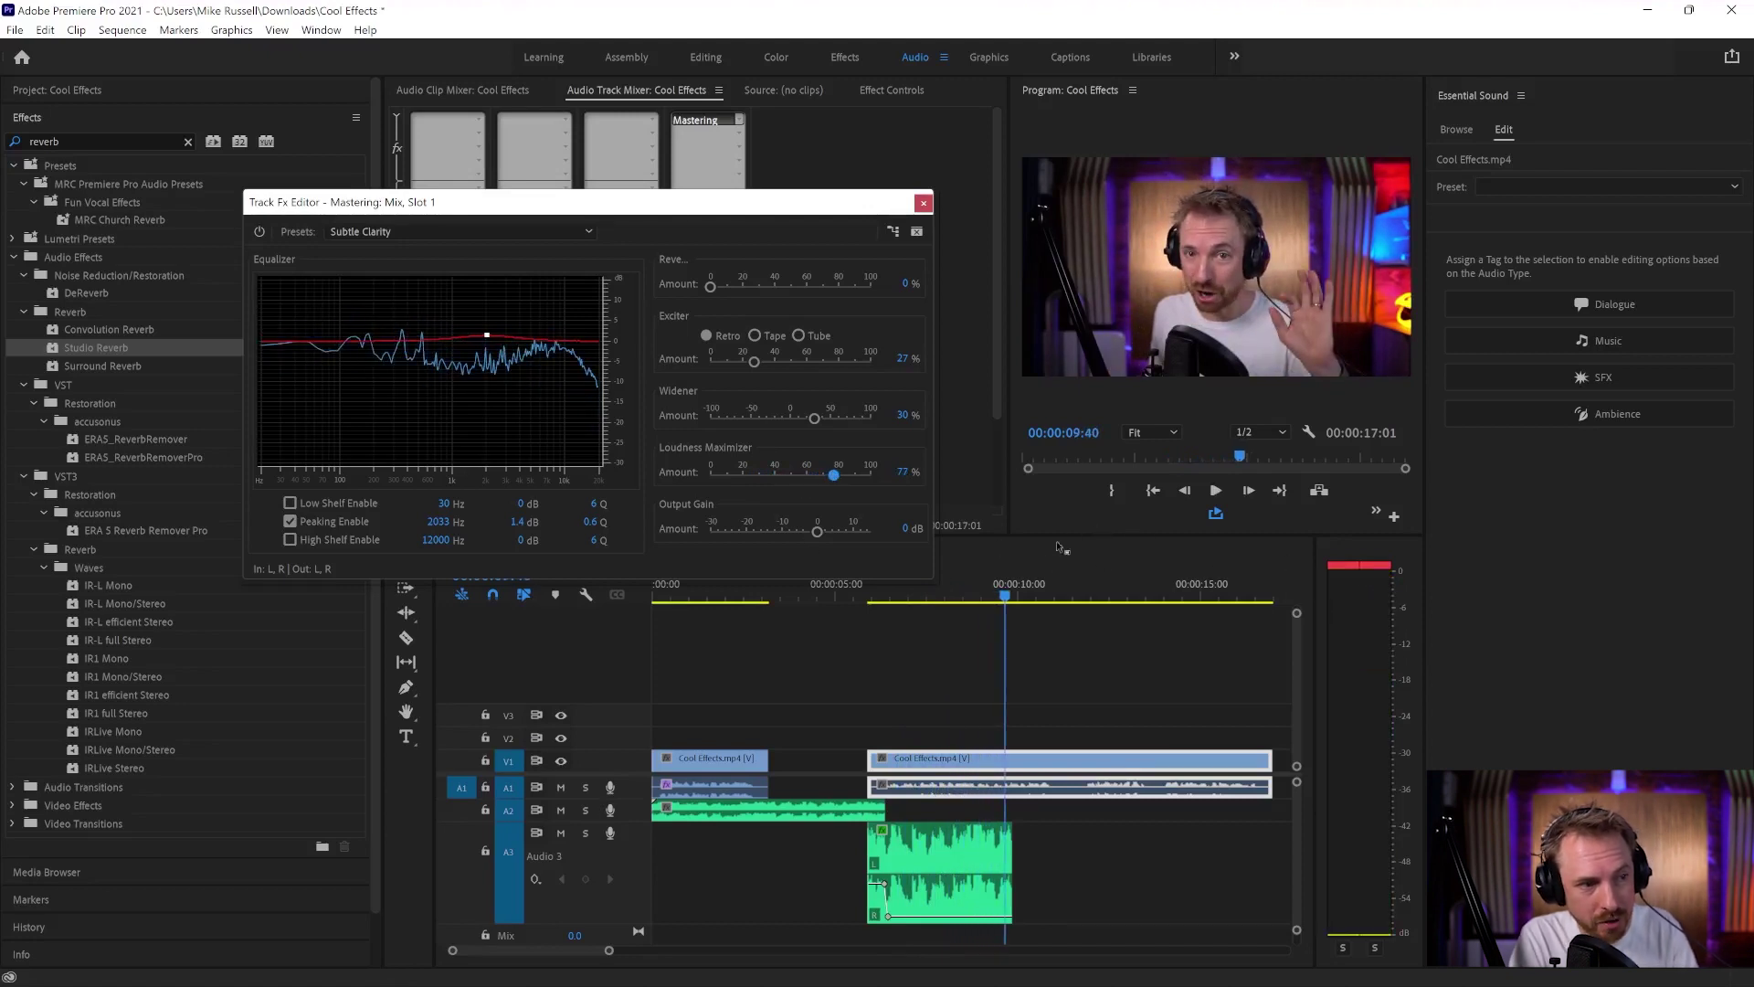
Step: Move the Track Fx Editor down out of the mixer's way and replay the mastered mix
{"action": "left_click_drag", "start_coordinate": [792, 213], "coordinate": [721, 547]}
{"action": "scroll", "coordinate": [791, 463], "scroll_direction": "down", "scroll_amount": 3}
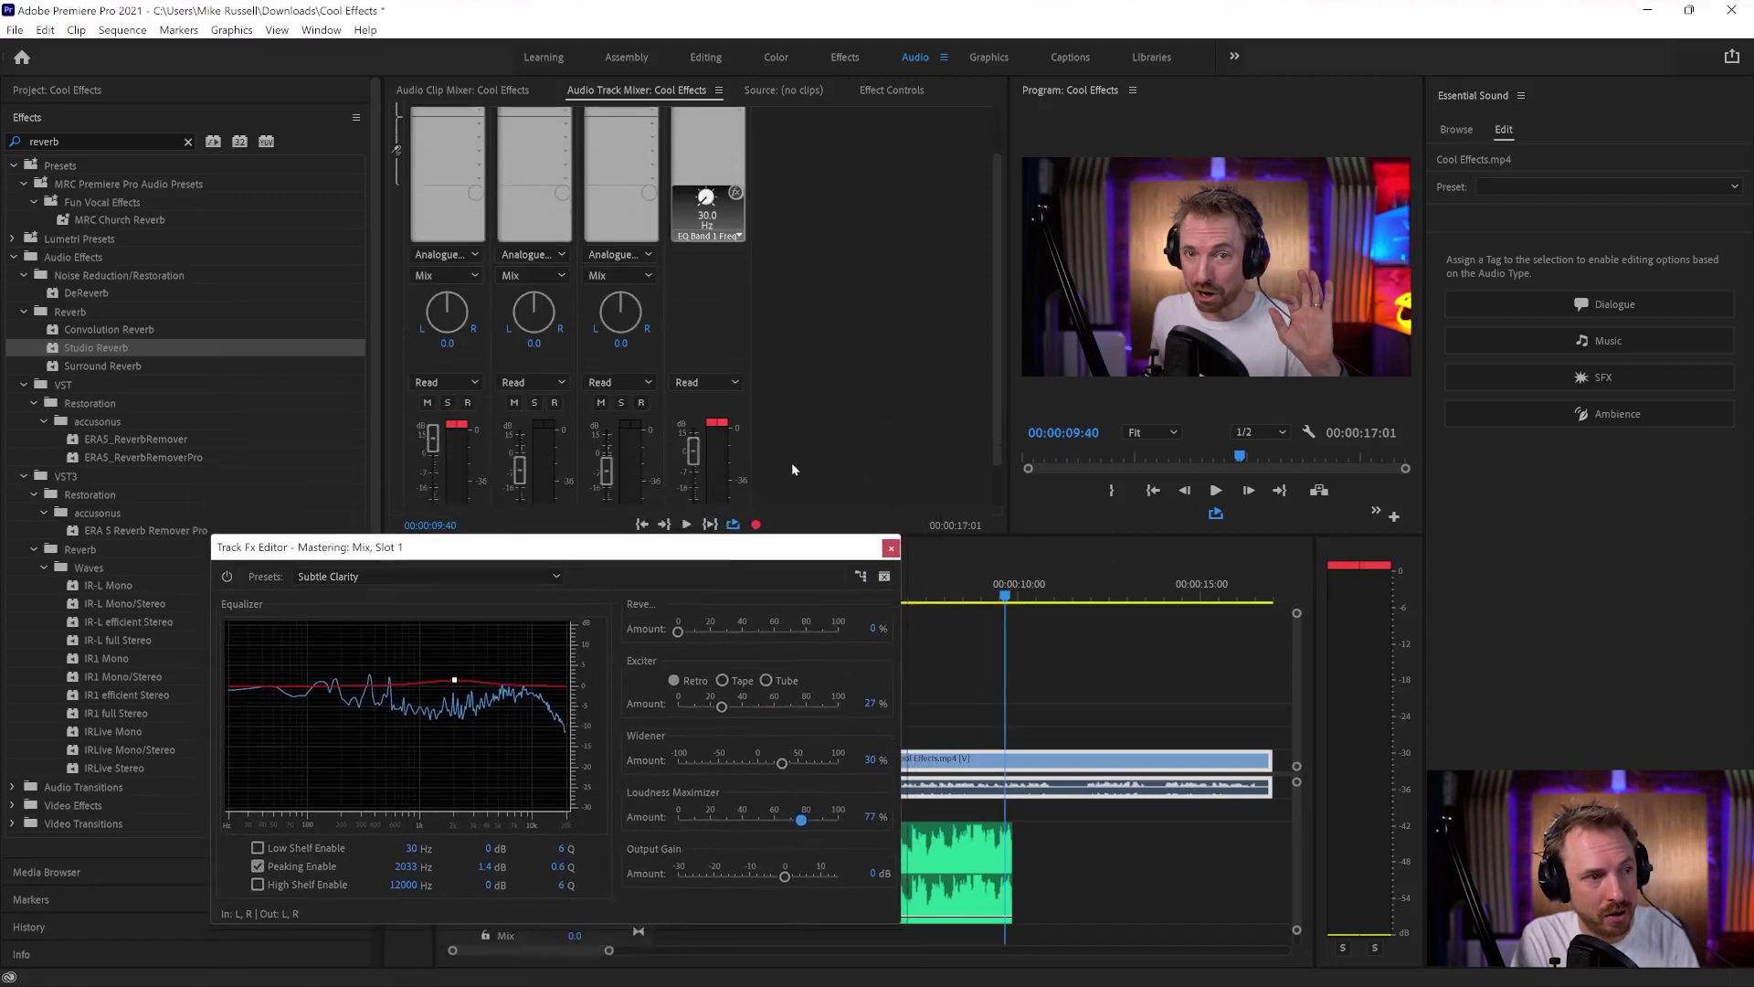
{"action": "left_click", "coordinate": [692, 439]}
{"action": "key", "text": "space"}
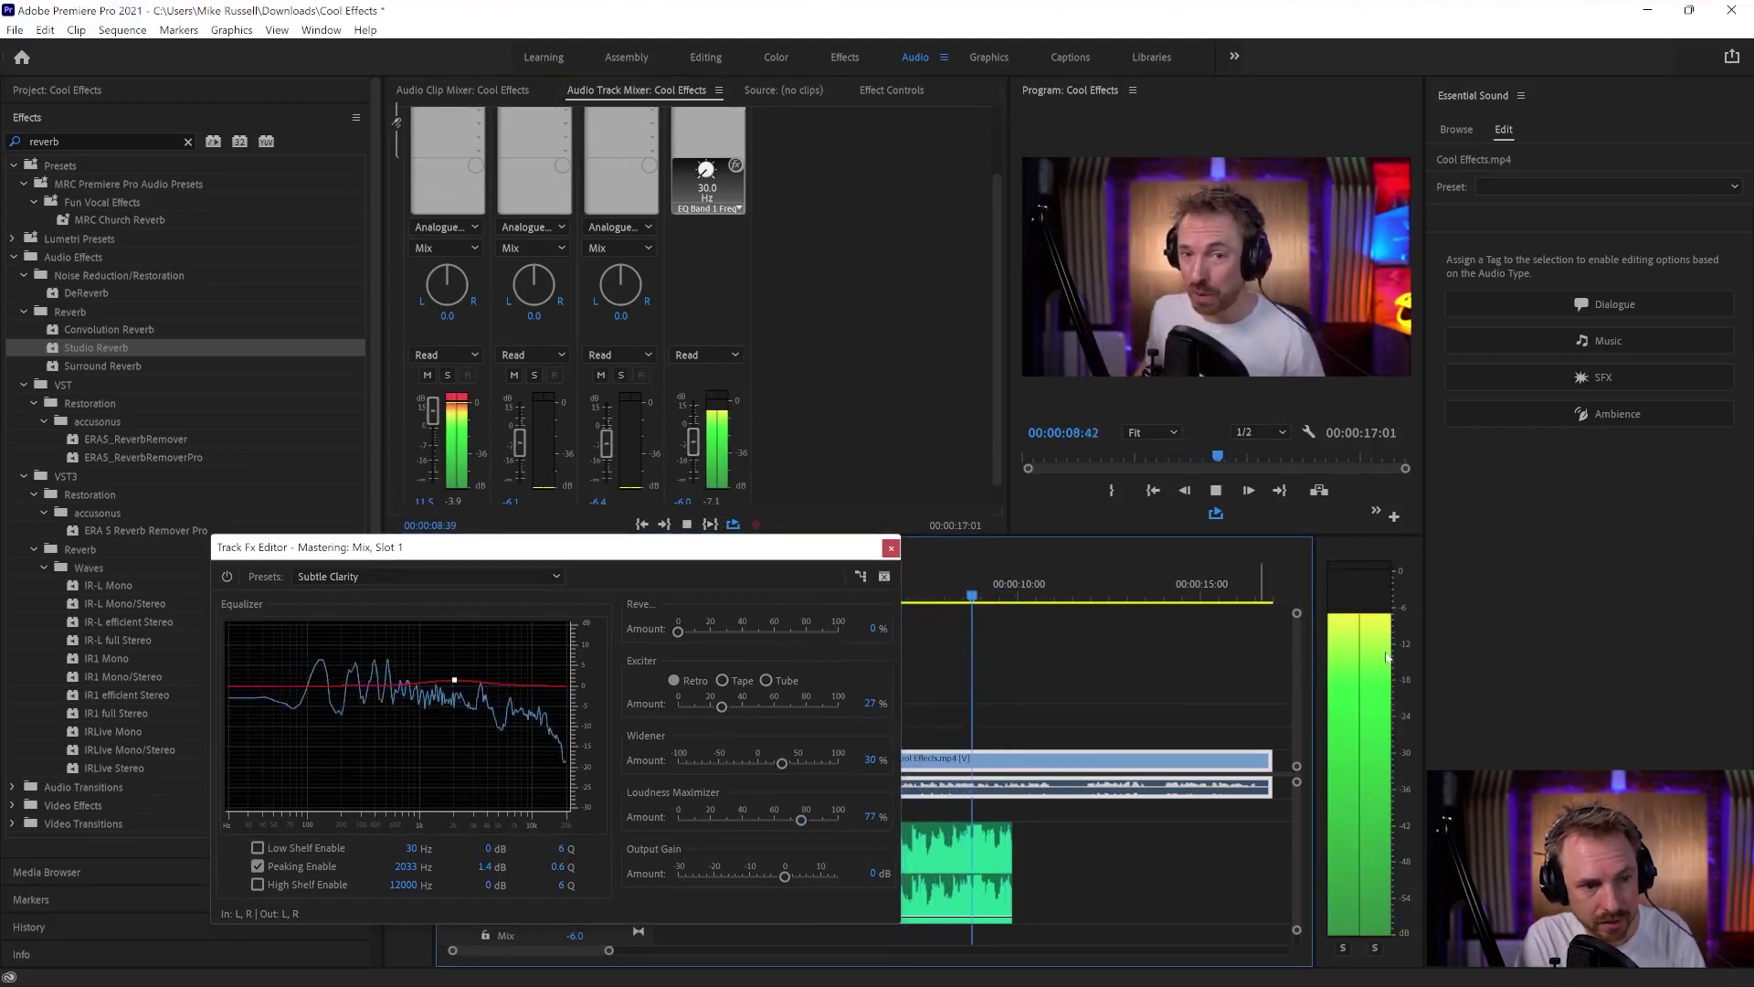
Step: Stop playback, close the Mastering effect editor, and move the playhead to 00:00:11:24
{"action": "key", "text": "space"}
{"action": "scroll", "coordinate": [804, 311], "scroll_direction": "up", "scroll_amount": 2}
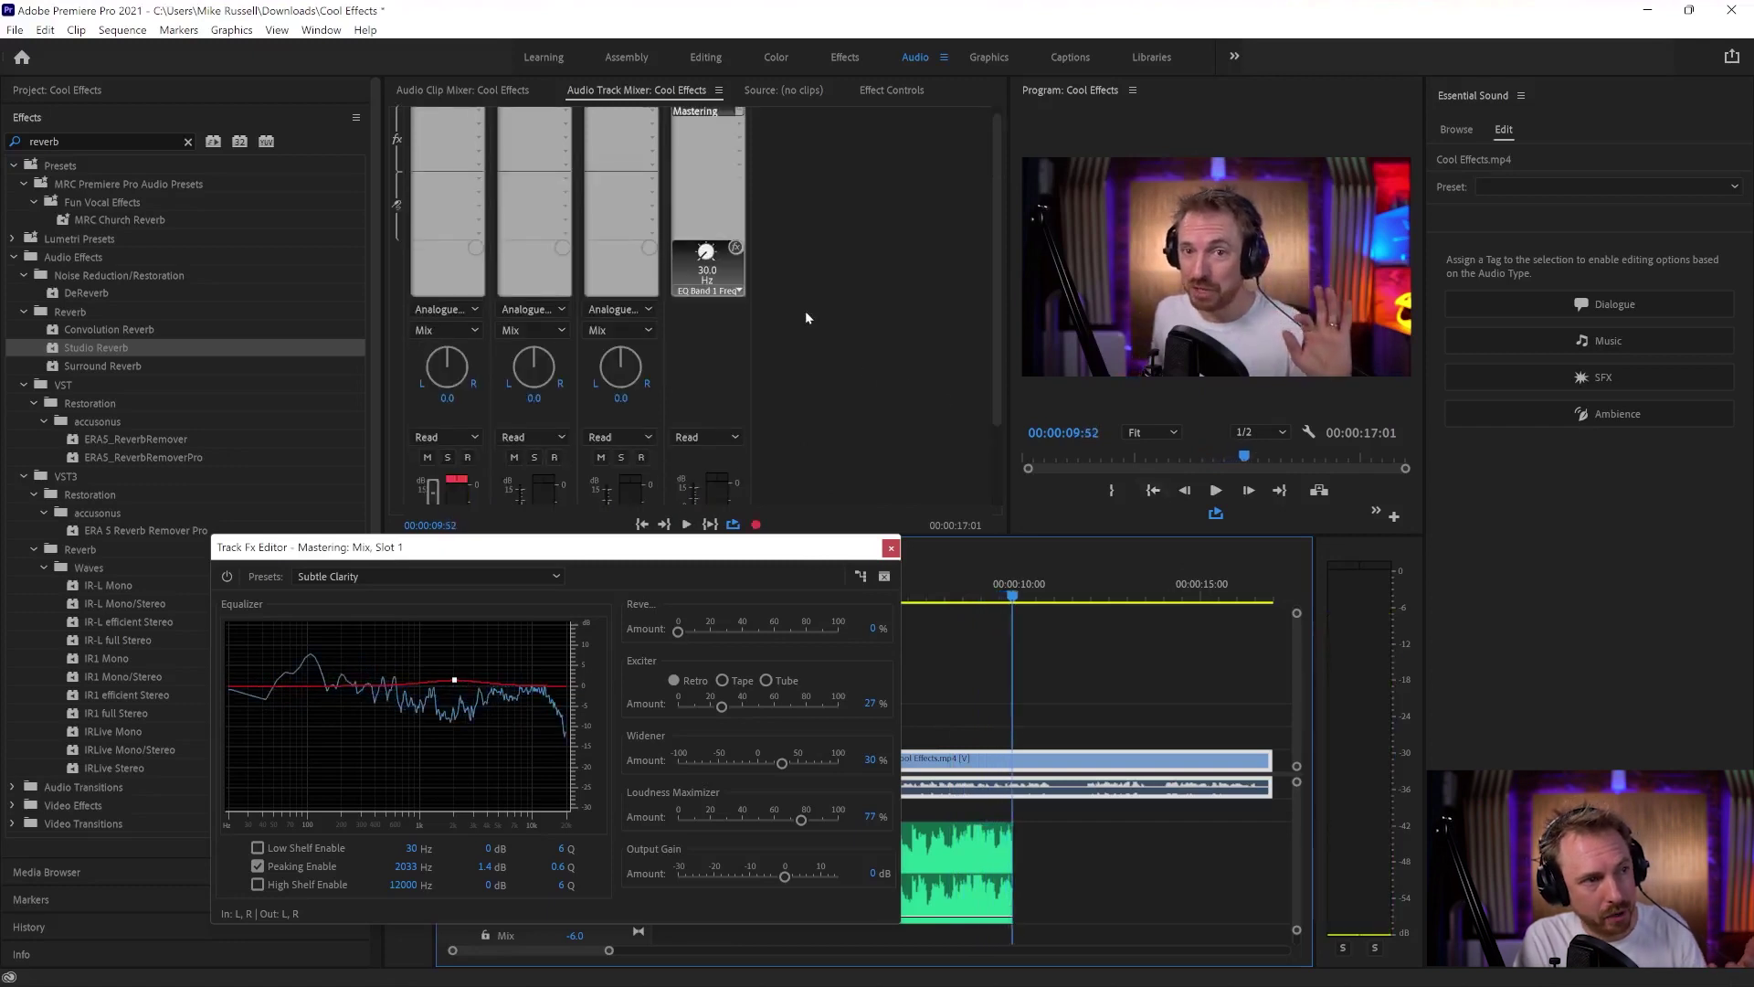
{"action": "left_click", "coordinate": [736, 133]}
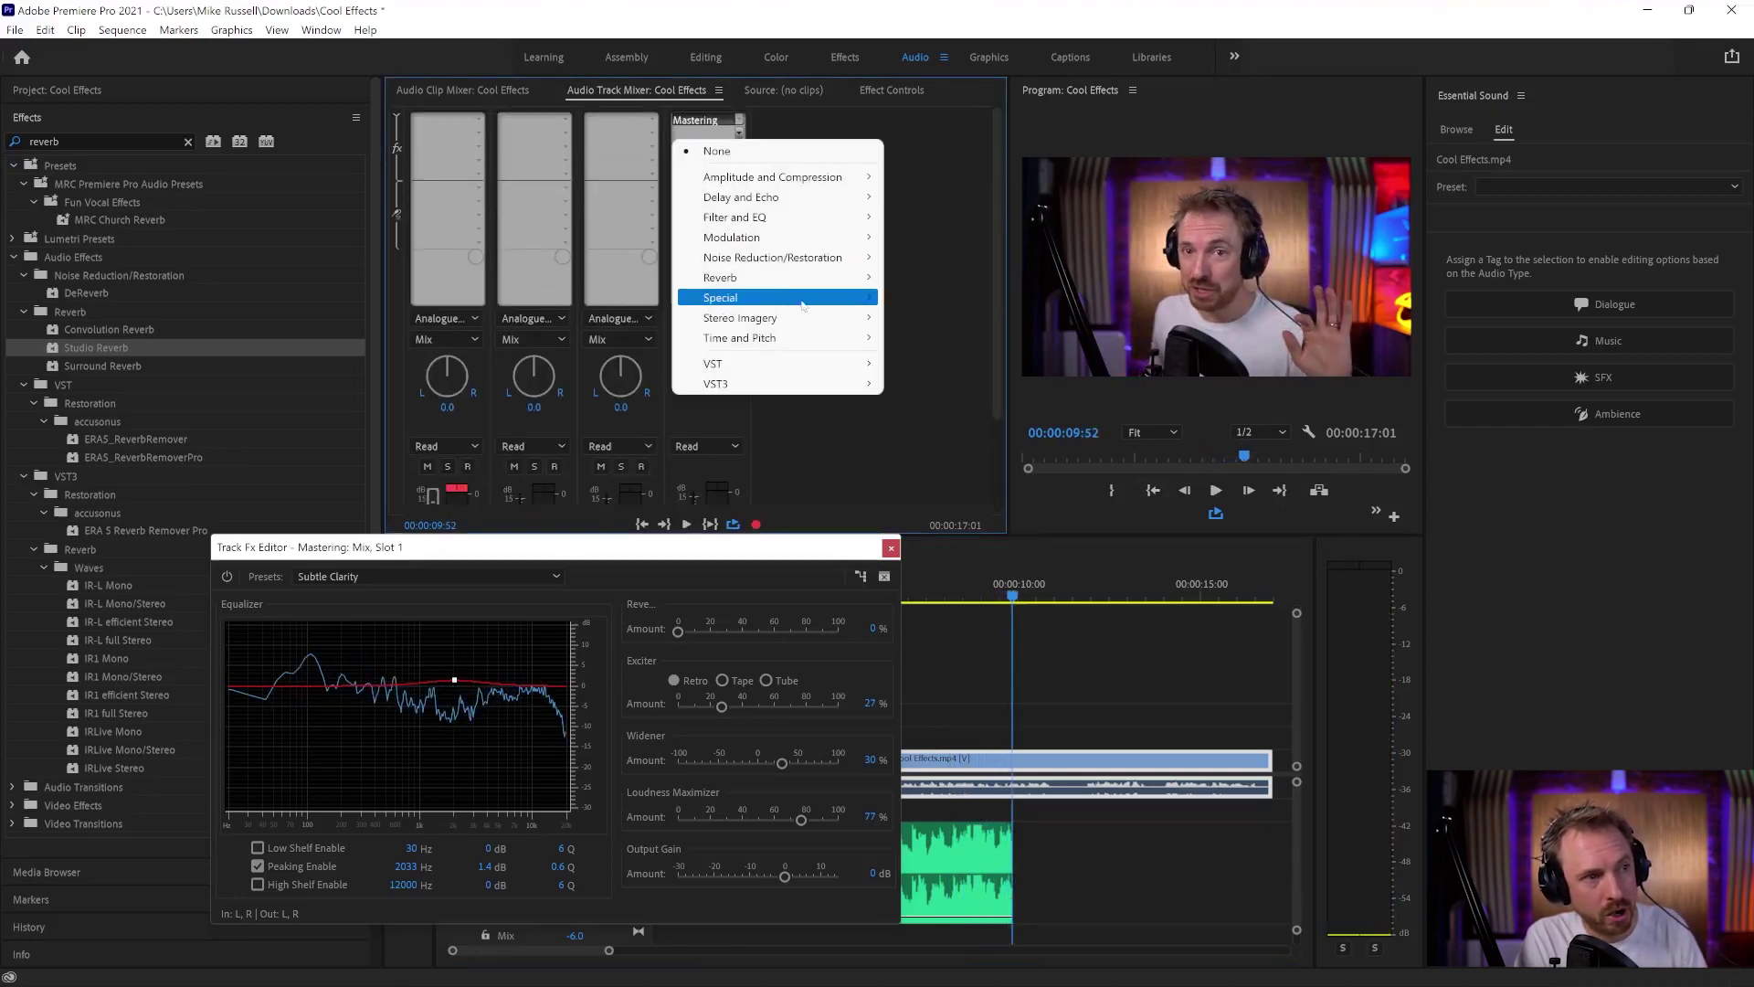
{"action": "mouse_move", "coordinate": [809, 305]}
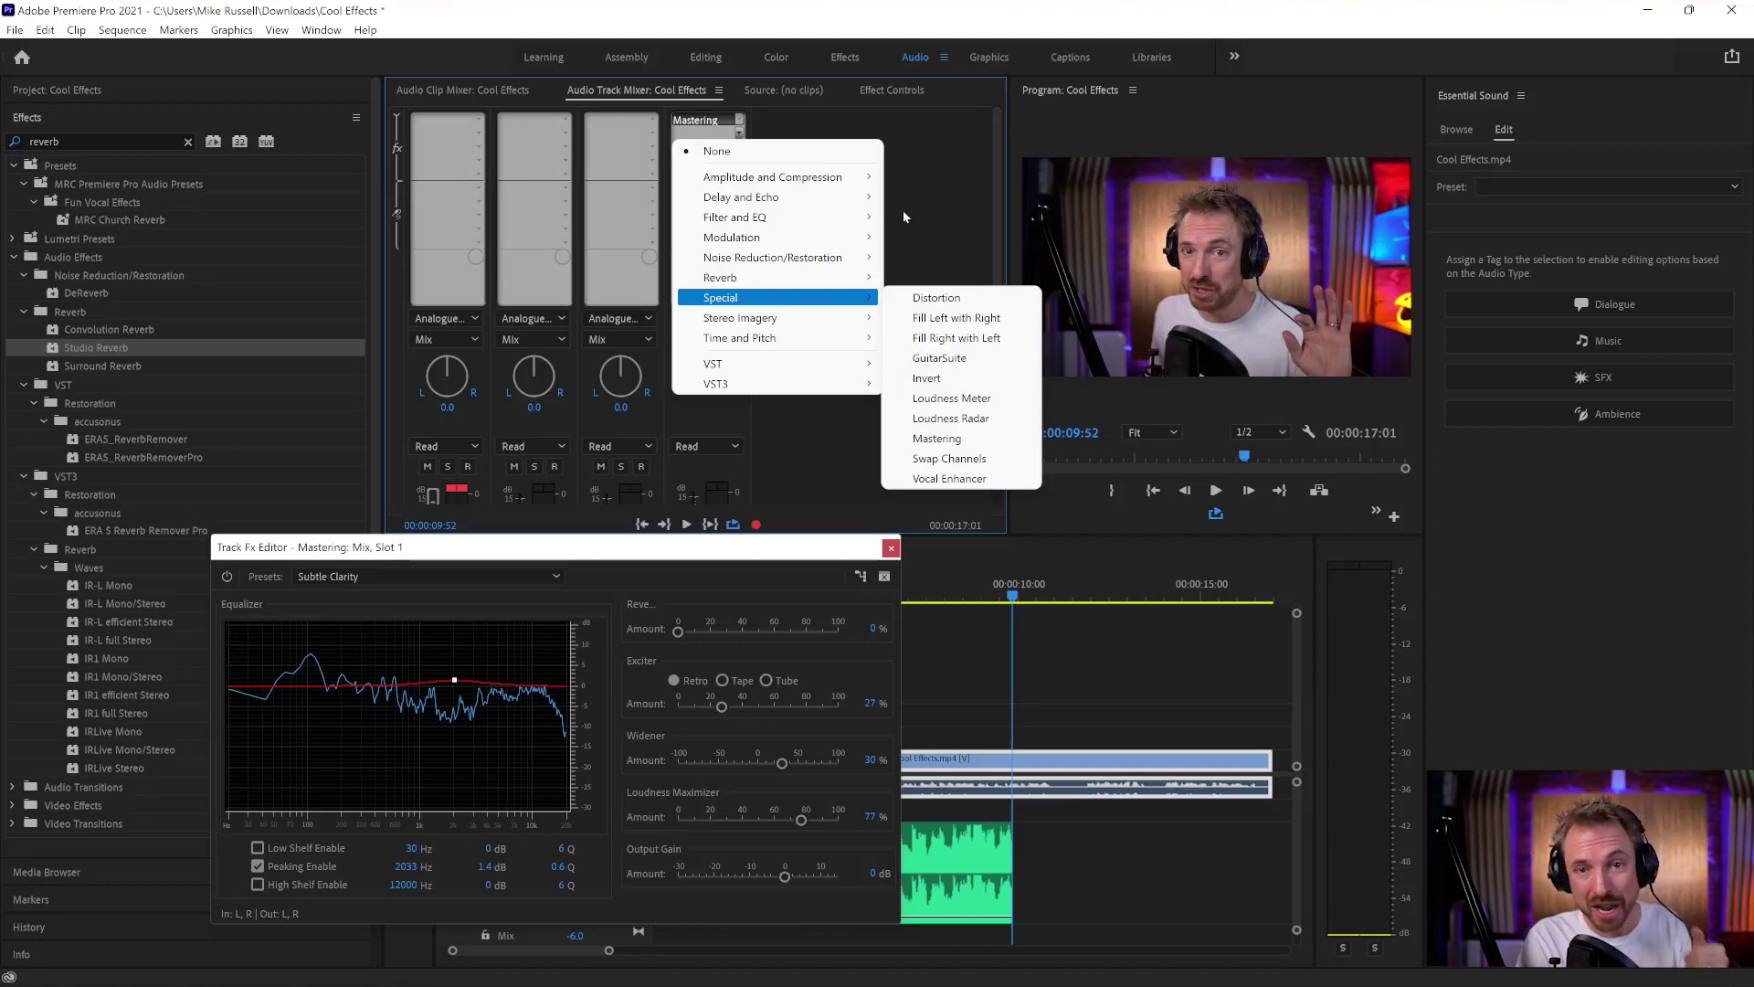
{"action": "left_click", "coordinate": [891, 547]}
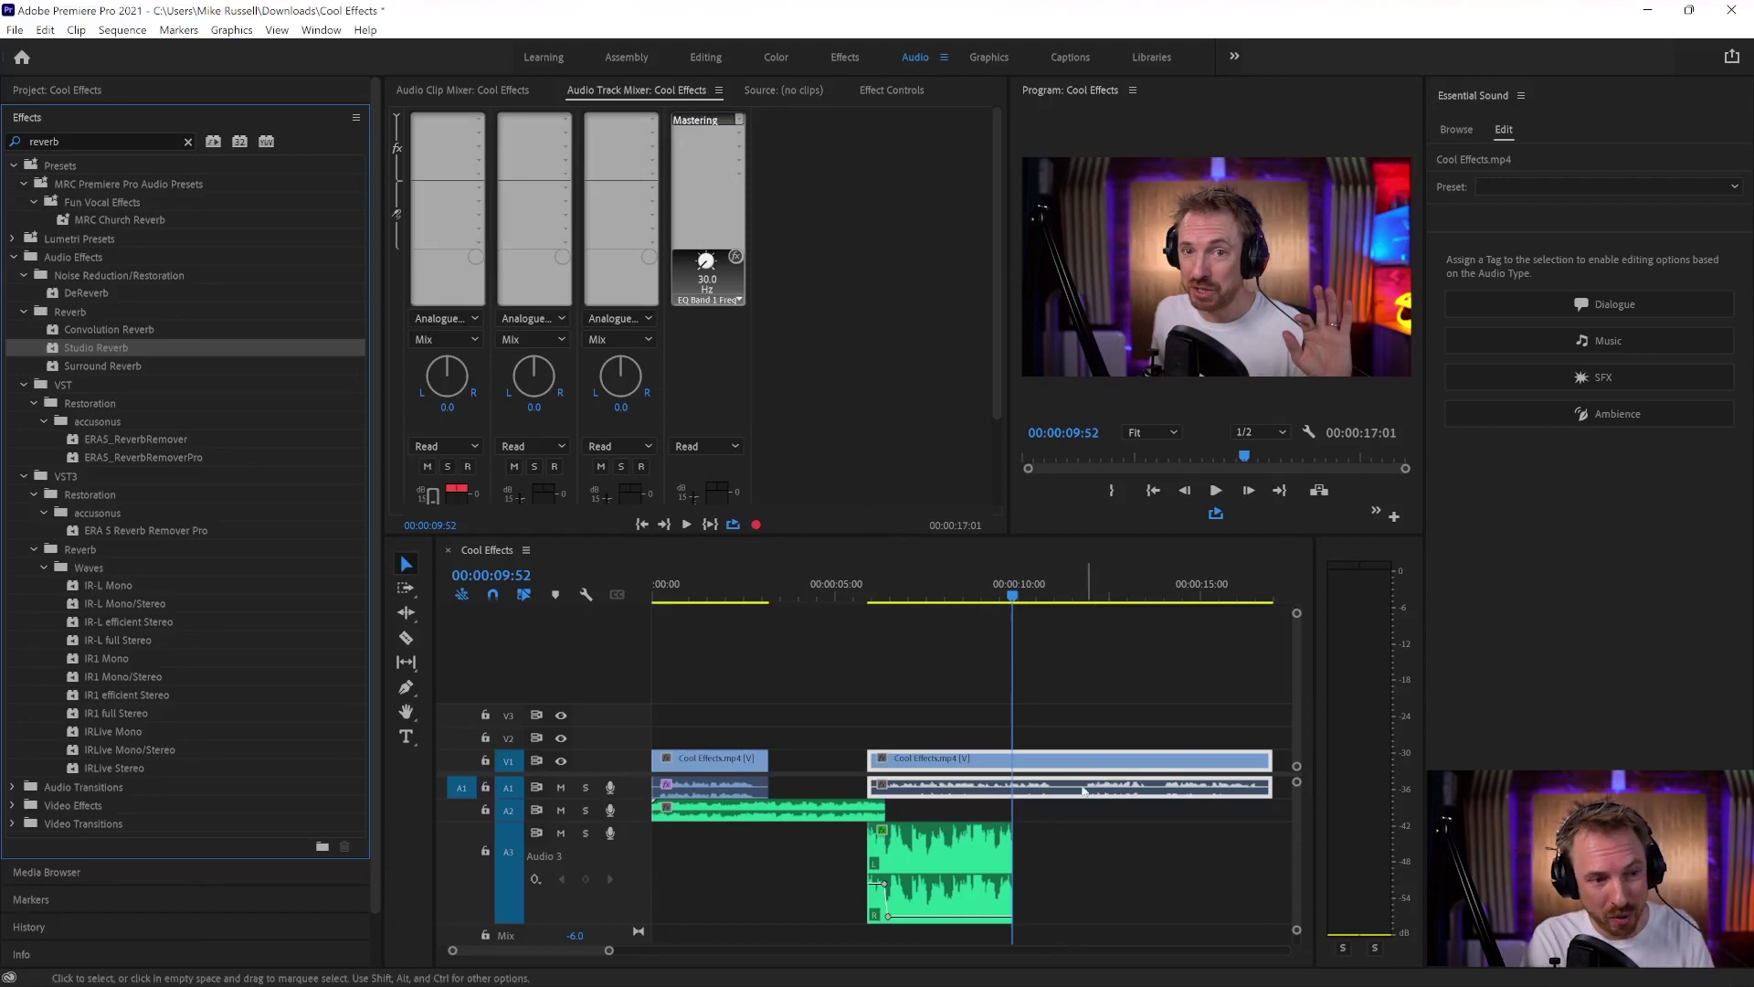
{"action": "left_click", "coordinate": [1071, 596]}
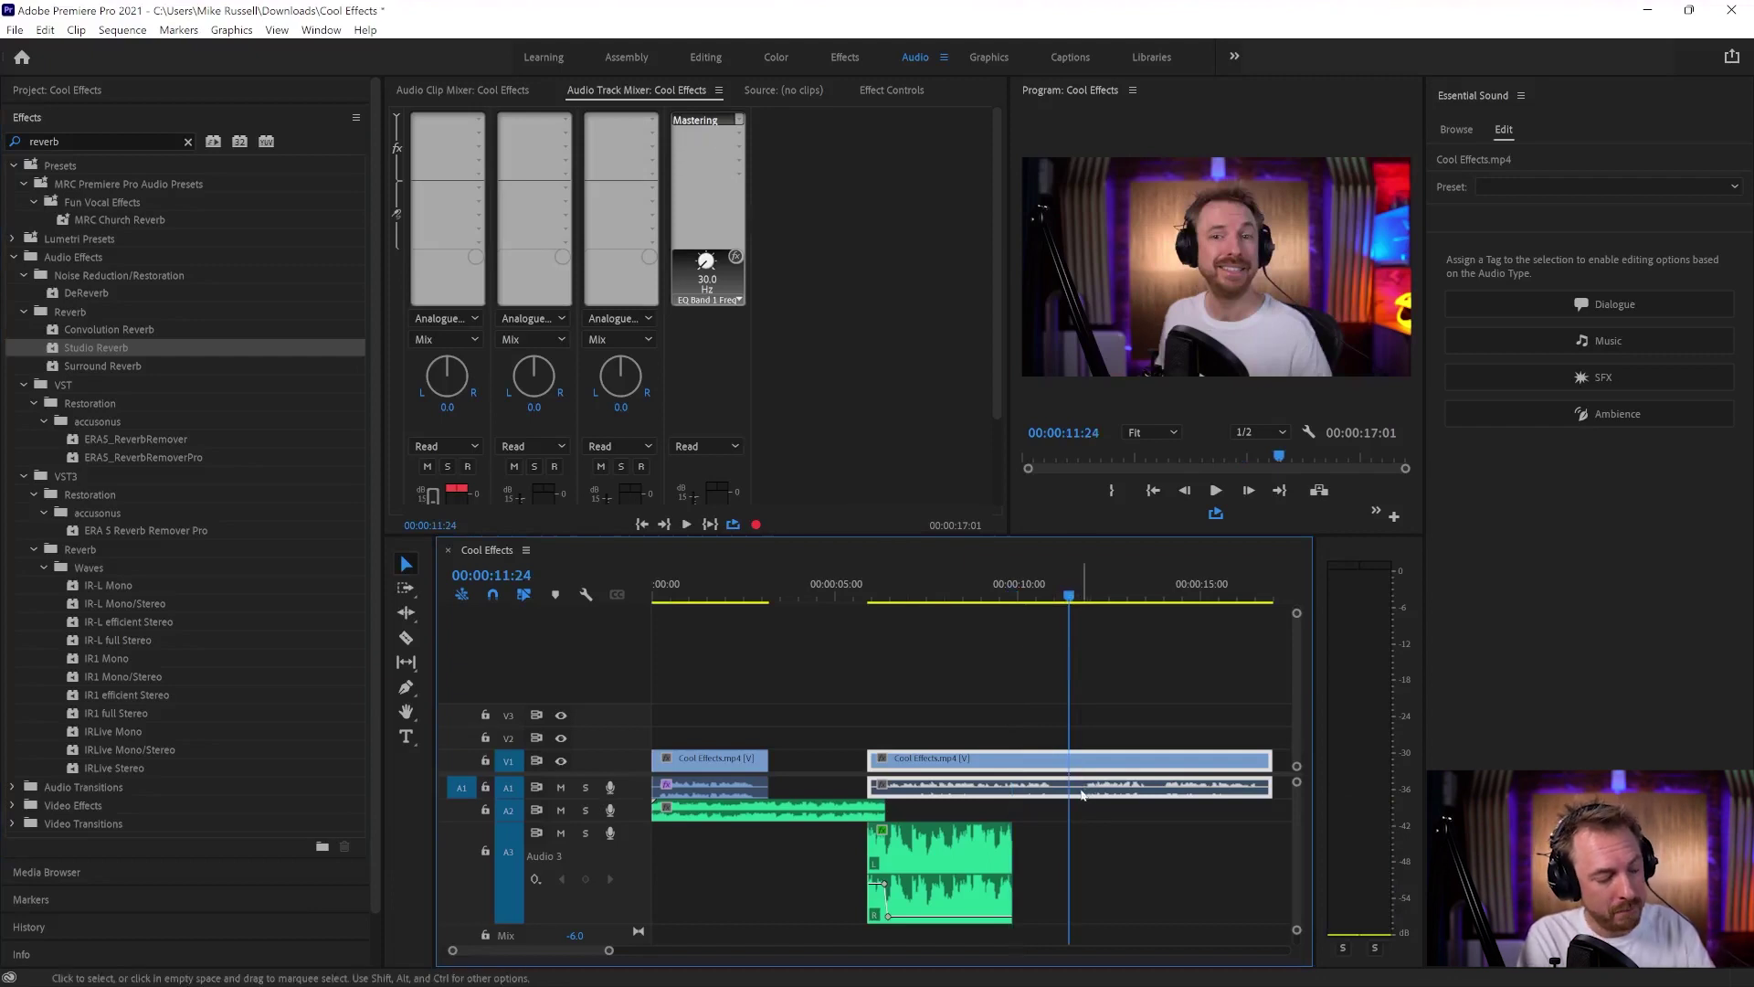
Step: Razor the second Cool Effects clip at 00:00:11:24 and again around 14 seconds
{"action": "key", "text": "c"}
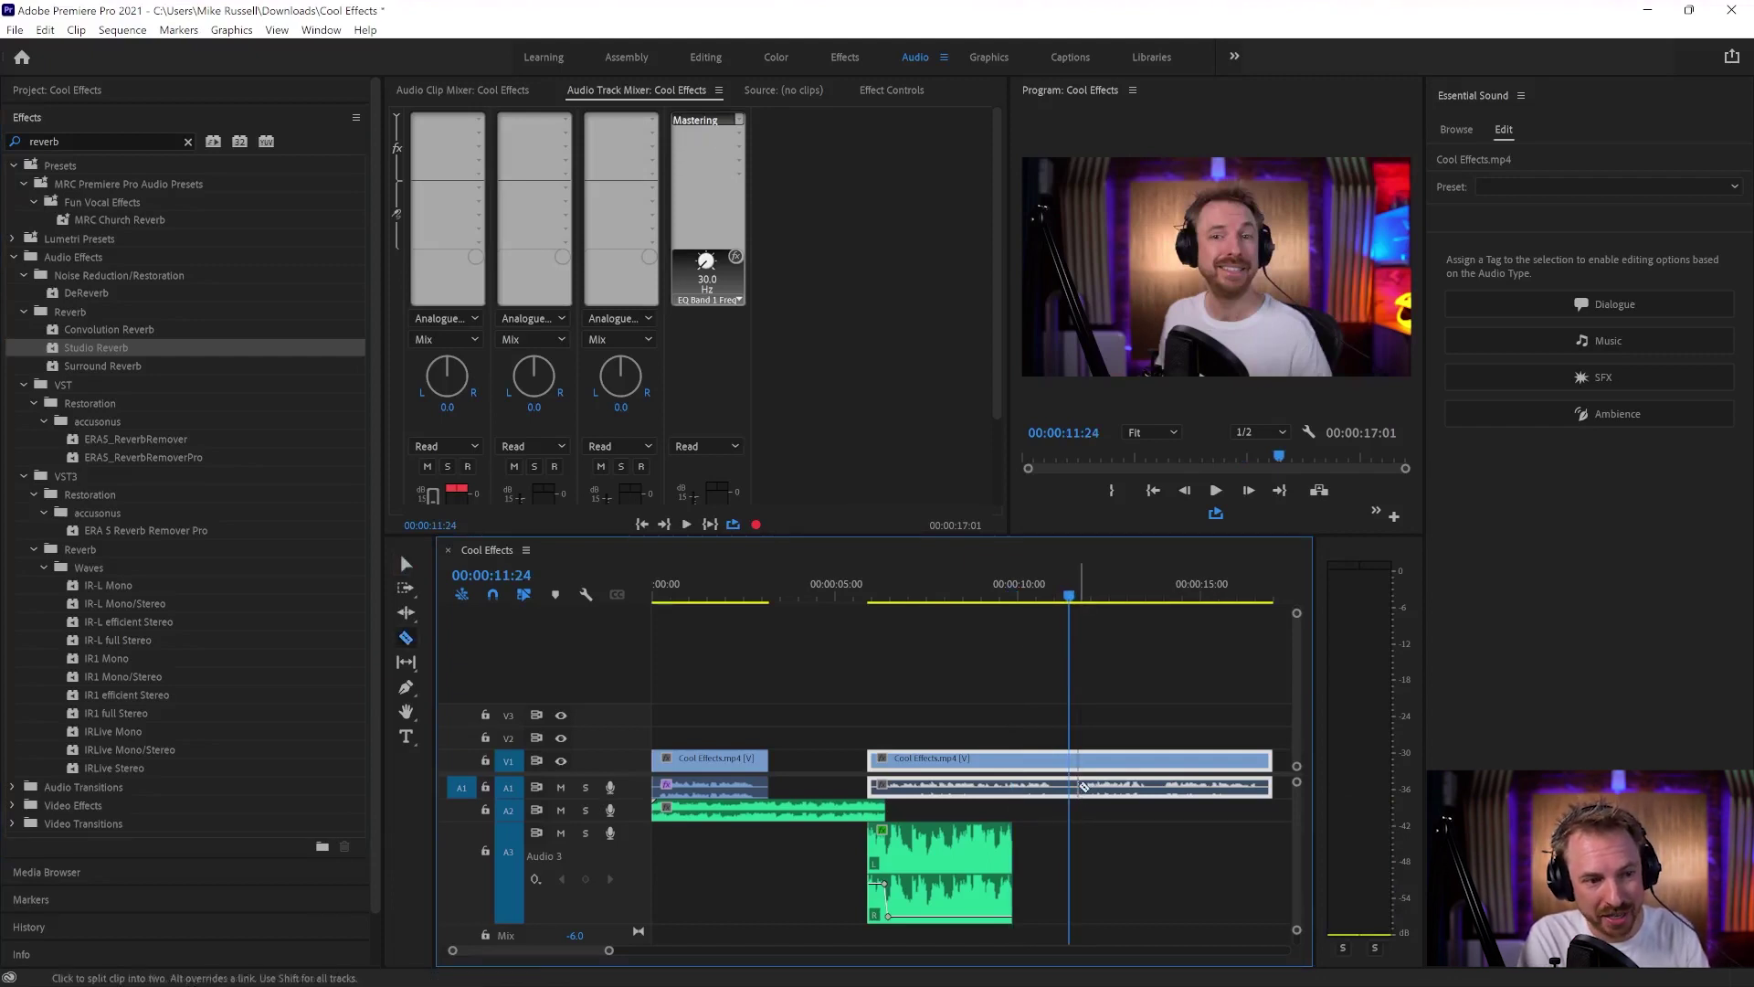
{"action": "left_click", "coordinate": [1080, 786]}
{"action": "left_click", "coordinate": [1159, 788]}
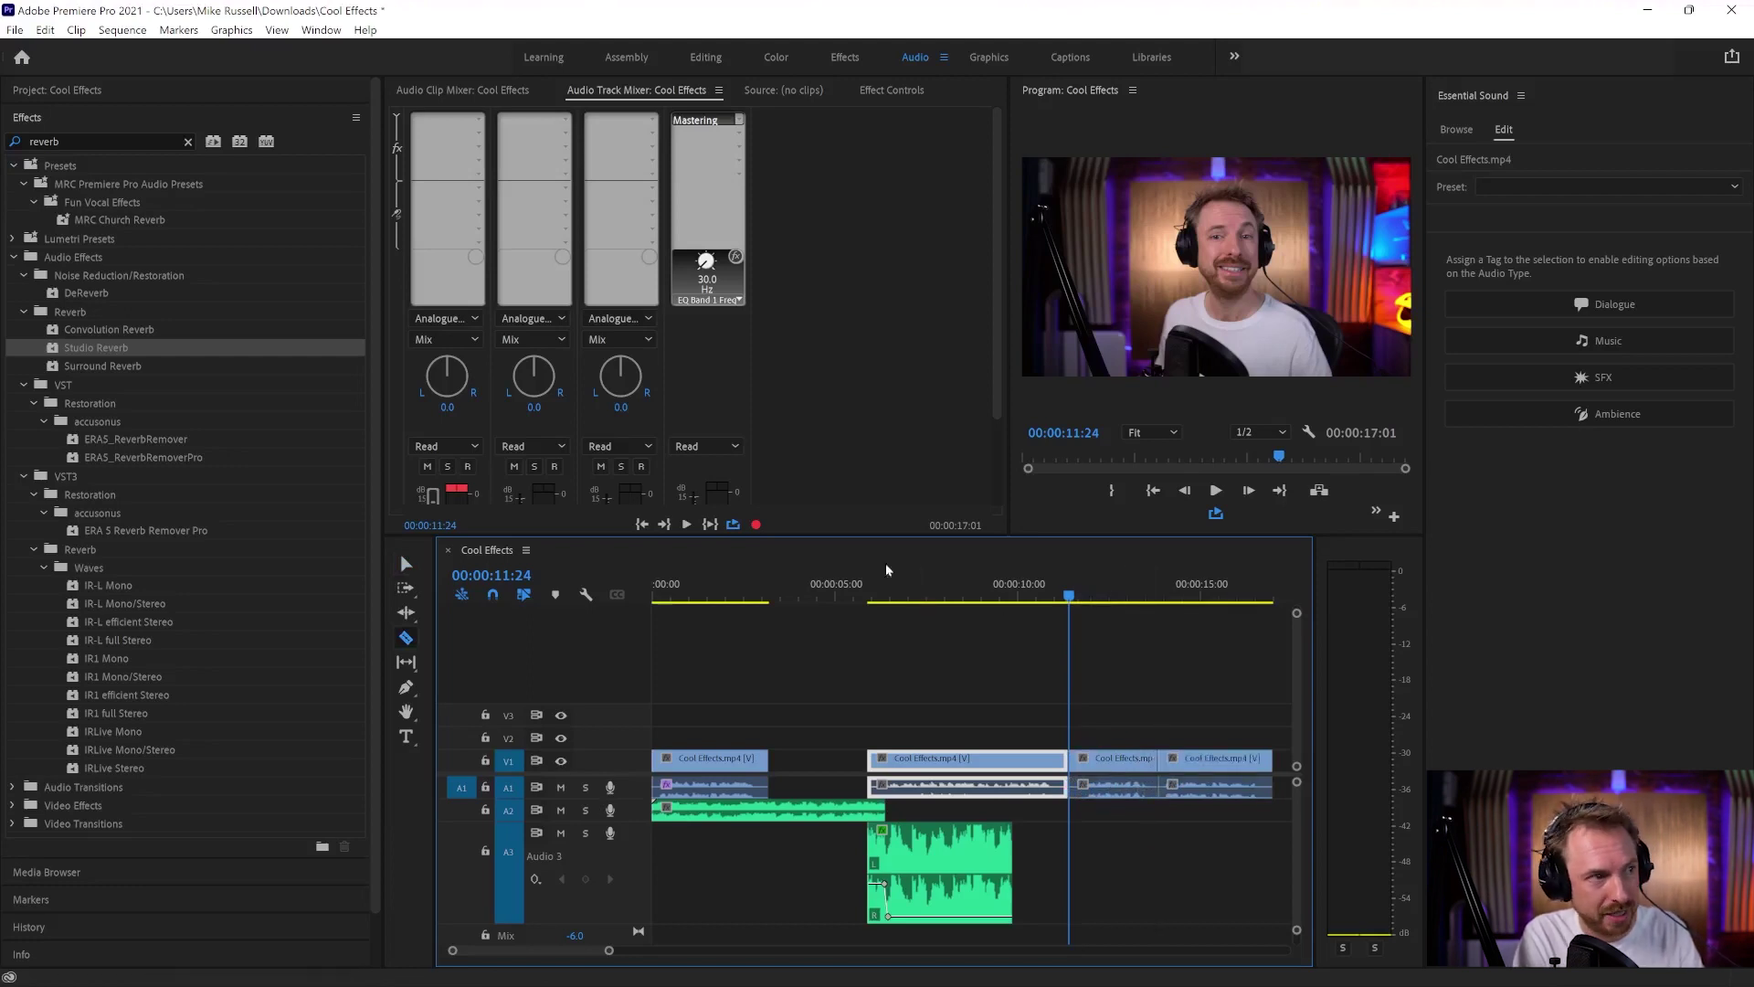
Step: Search effects for 'pit' and apply Pitch Shifter to the split-off pieces
{"action": "left_click", "coordinate": [76, 141]}
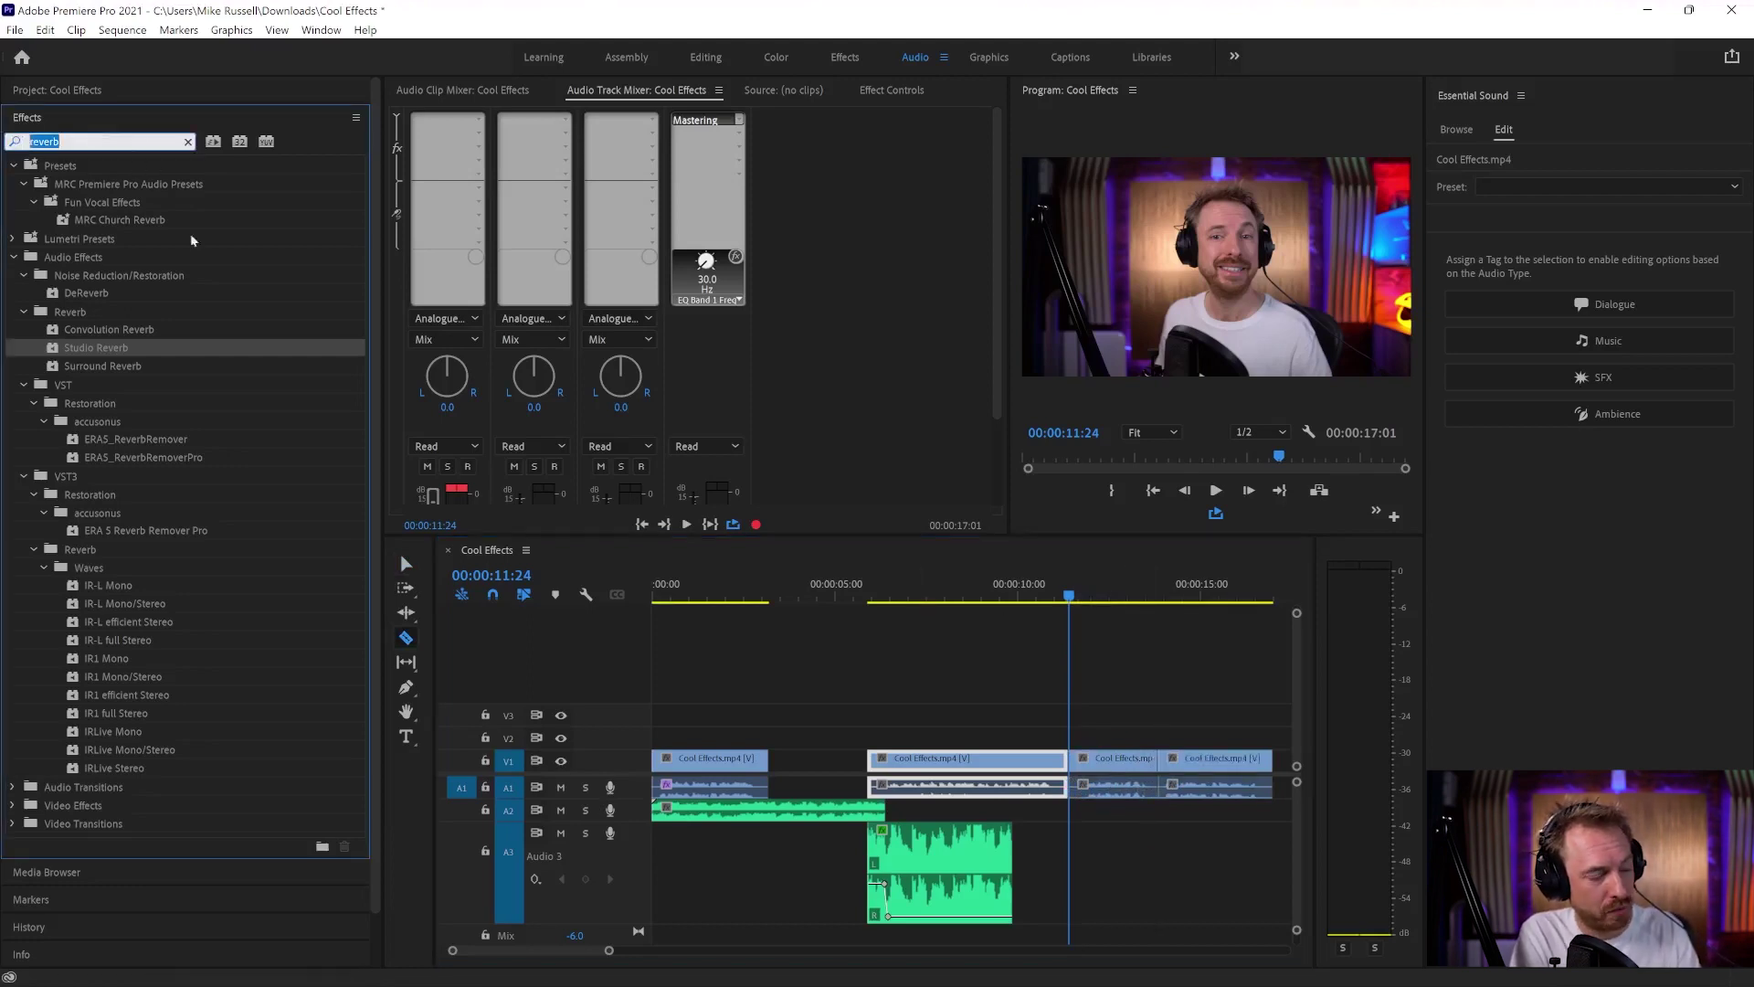
{"action": "type", "text": "pitch"}
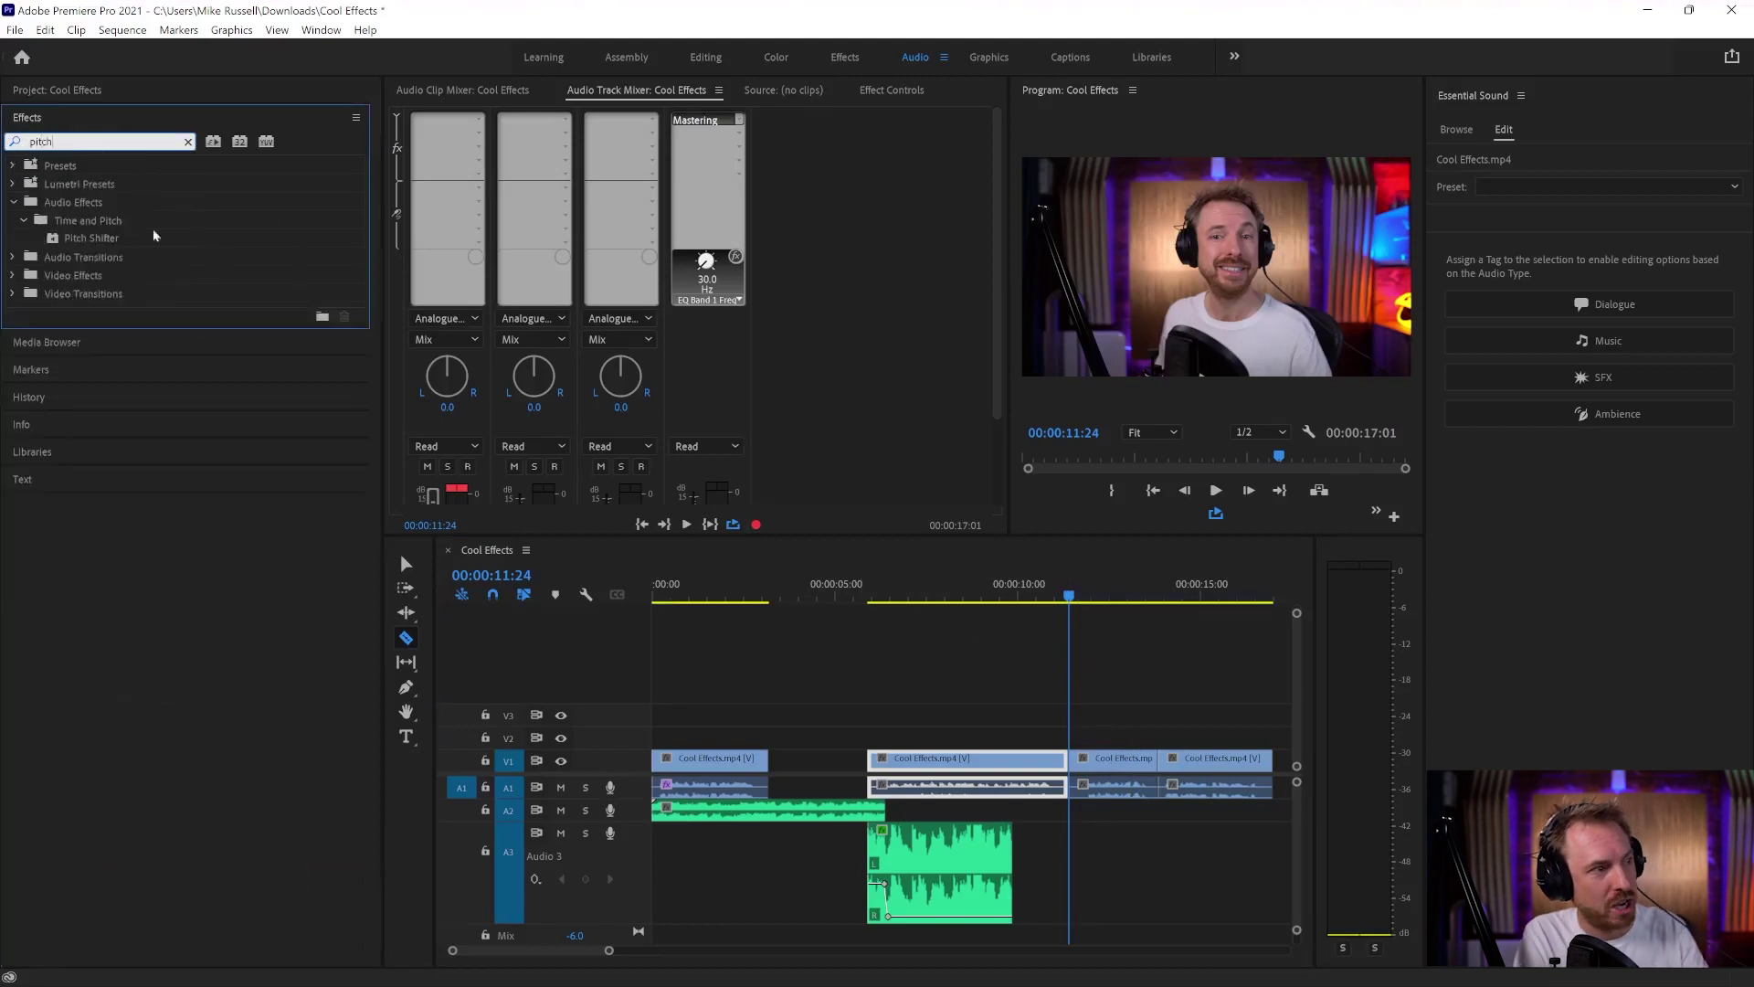
{"action": "left_click_drag", "start_coordinate": [103, 237], "coordinate": [1115, 786]}
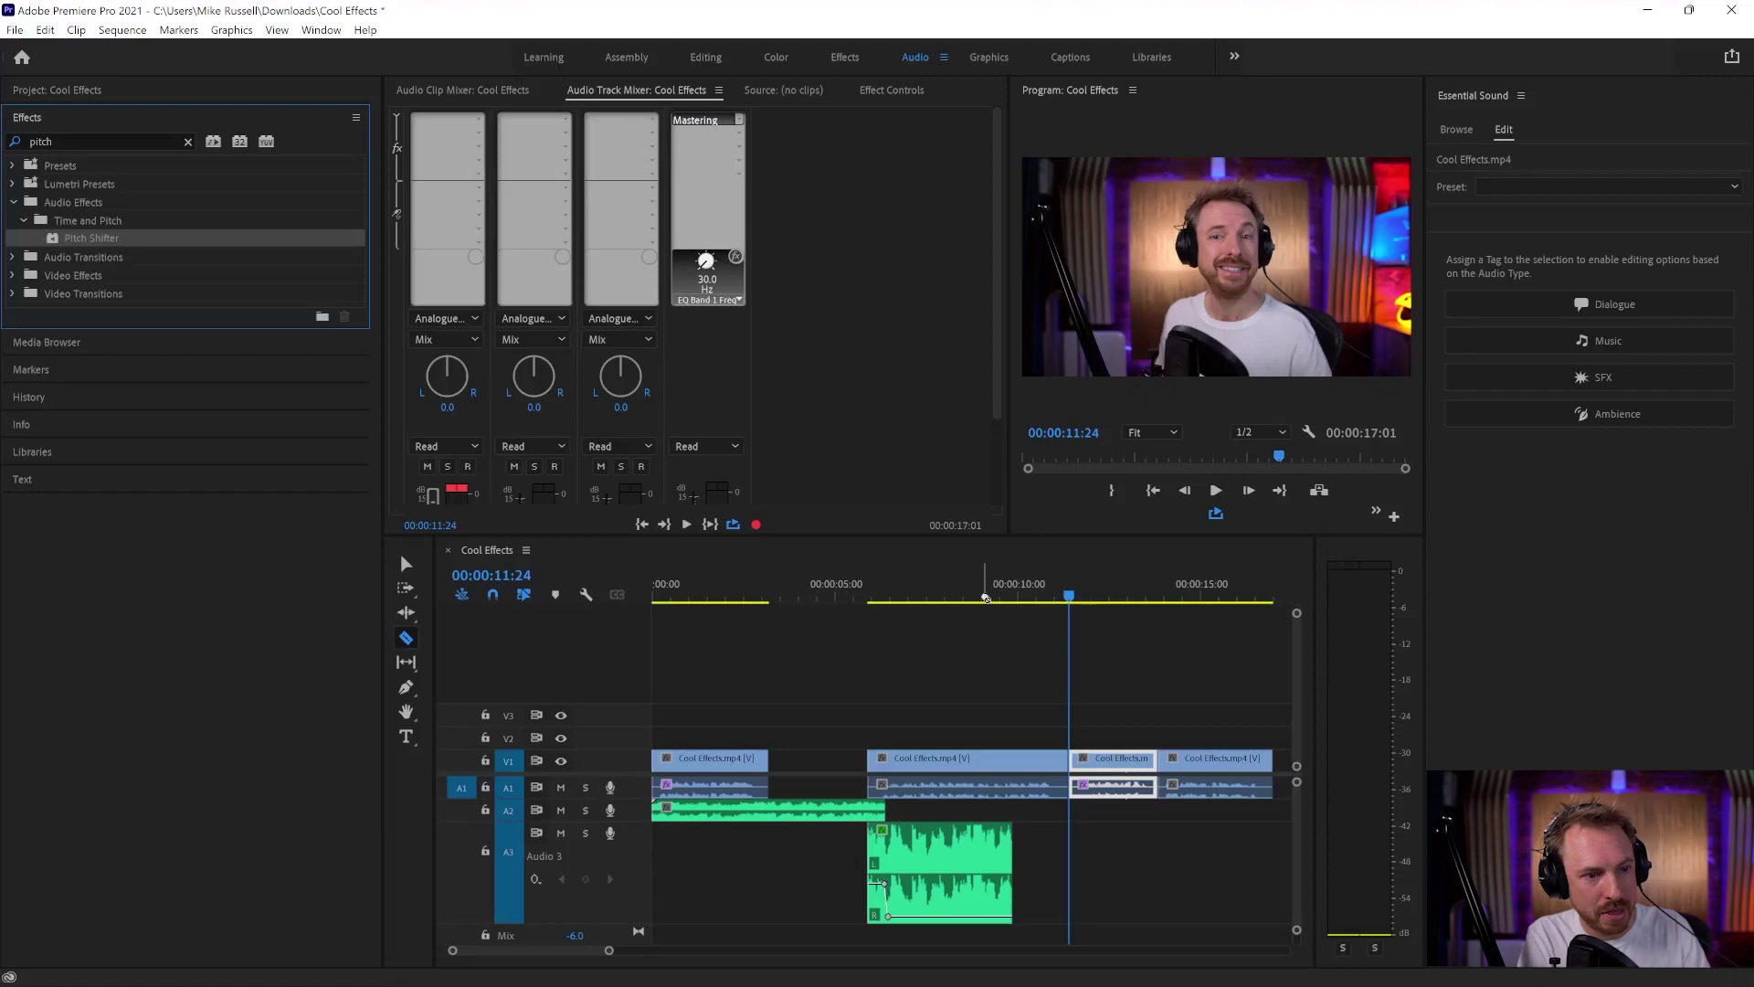
{"action": "left_click", "coordinate": [1215, 785]}
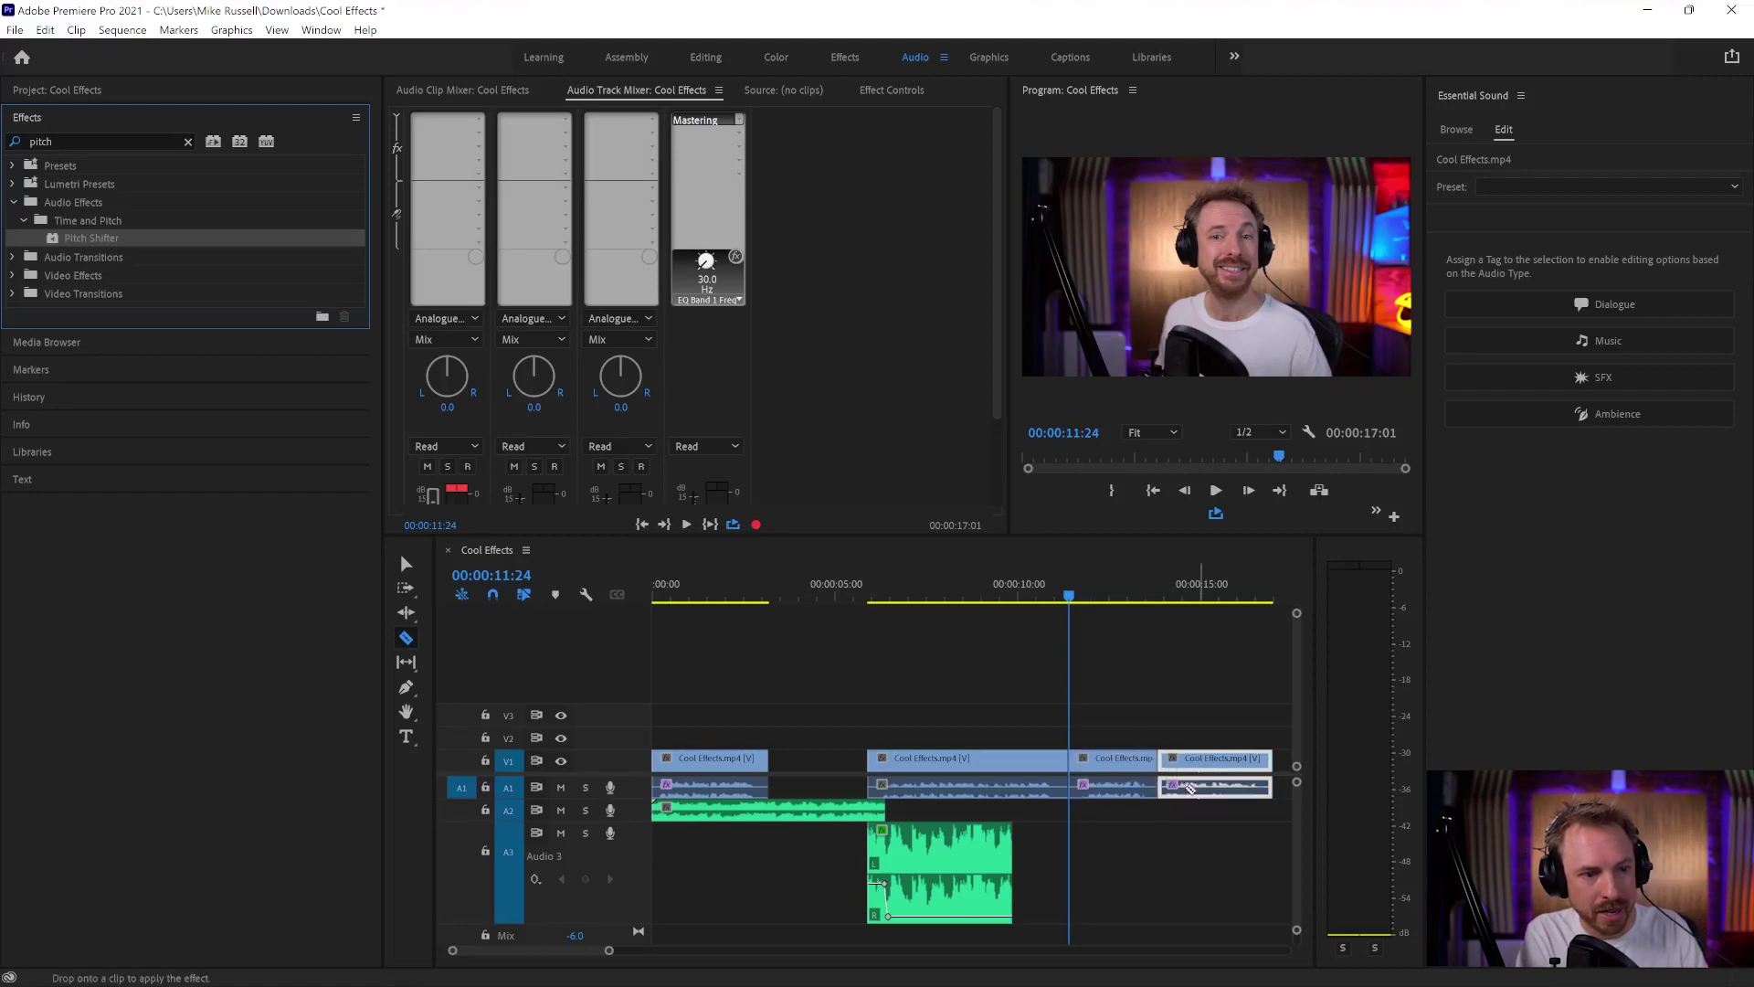
Step: Set Pitch Shifter to +10 semitones on the middle piece and -10 on the final piece
{"action": "left_click", "coordinate": [890, 91]}
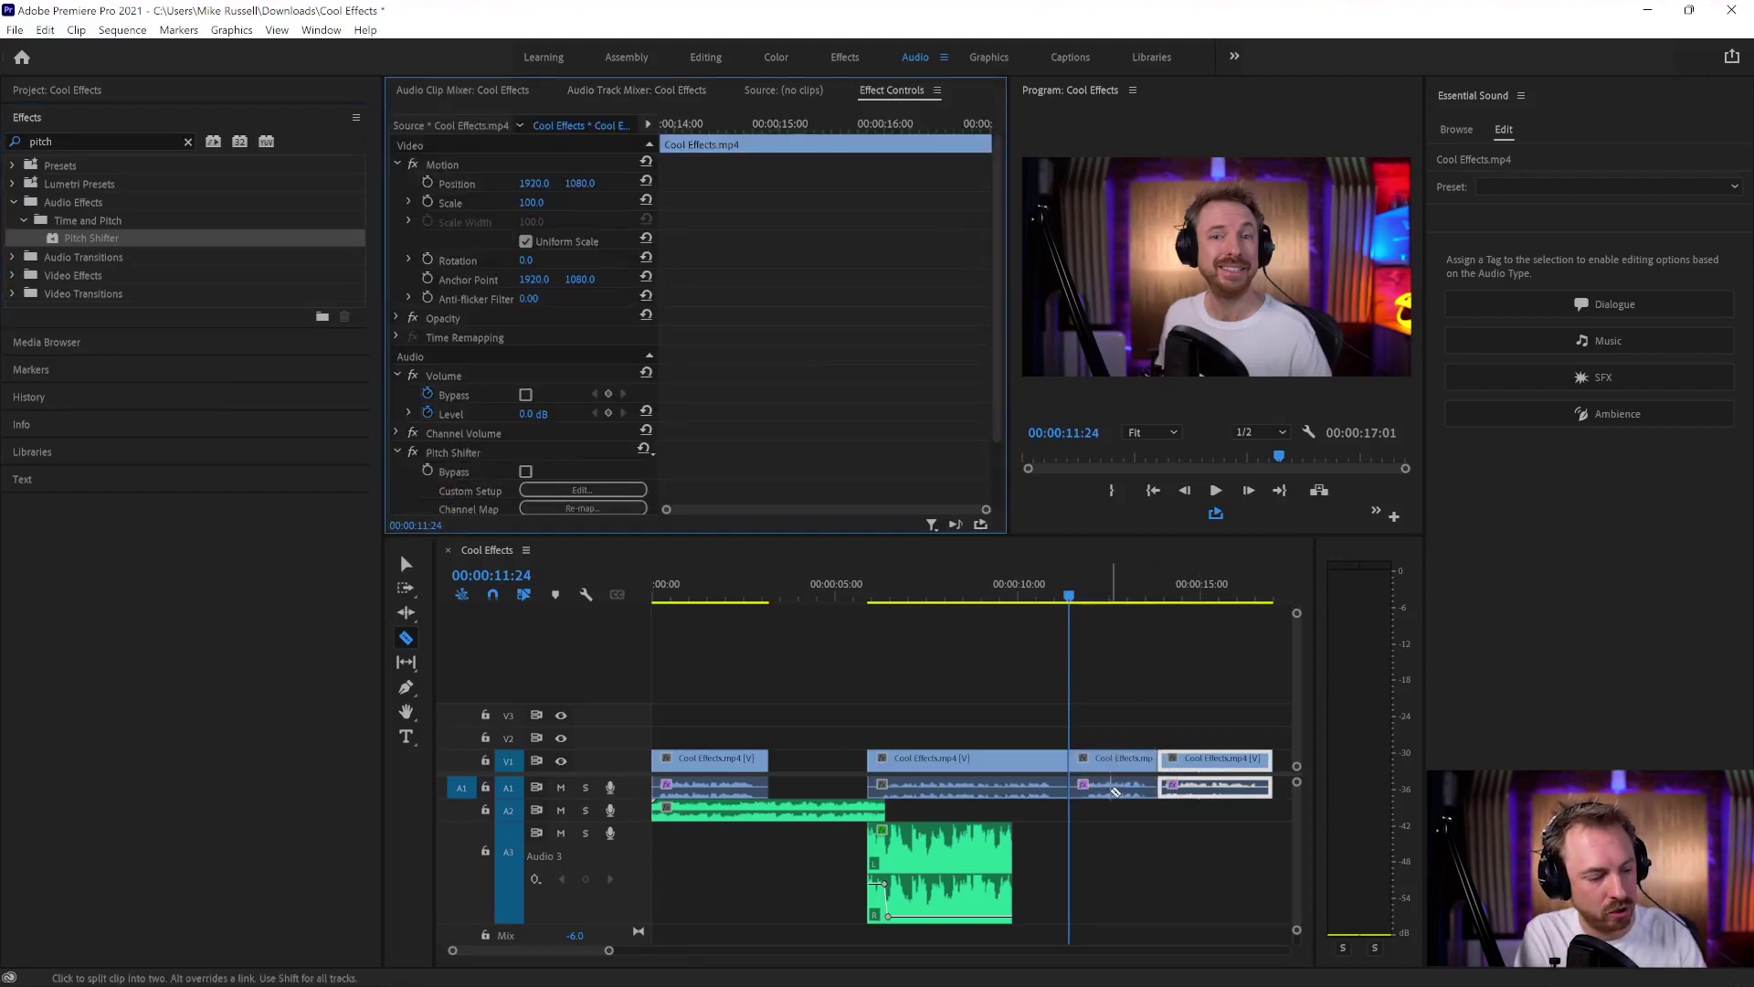
{"action": "key", "text": "v"}
{"action": "left_click", "coordinate": [1114, 792]}
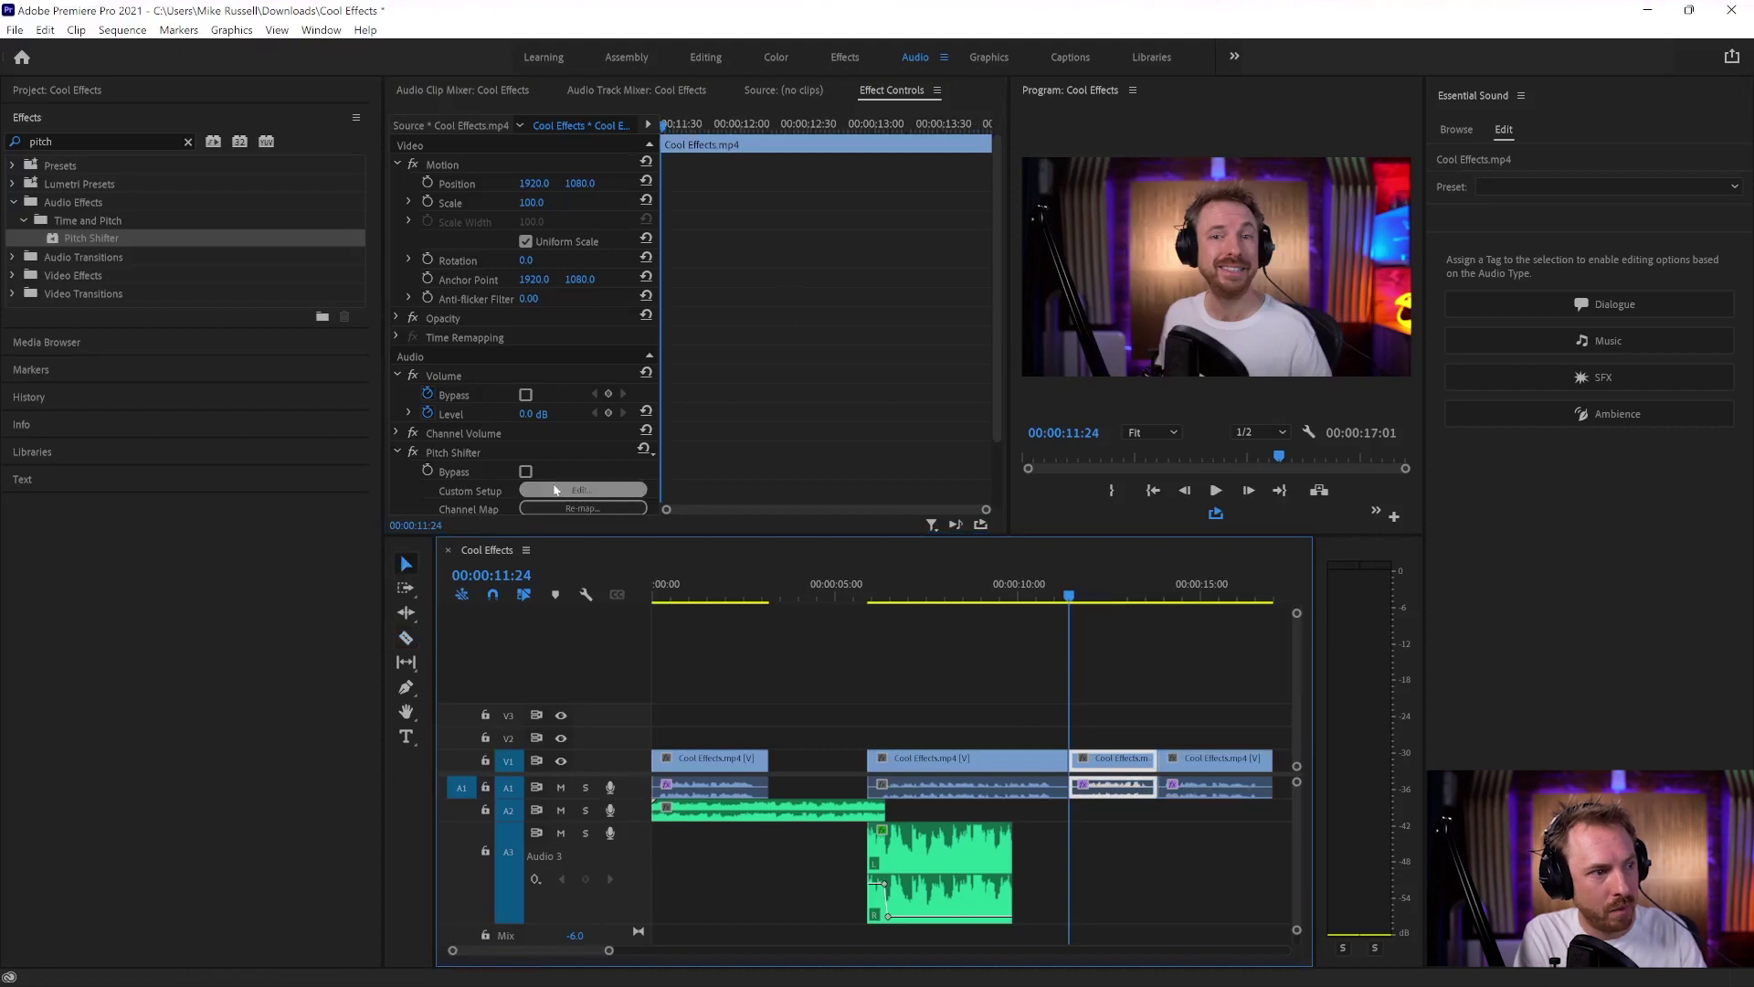
{"action": "left_click", "coordinate": [577, 491]}
{"action": "left_click_drag", "start_coordinate": [880, 417], "coordinate": [900, 421]}
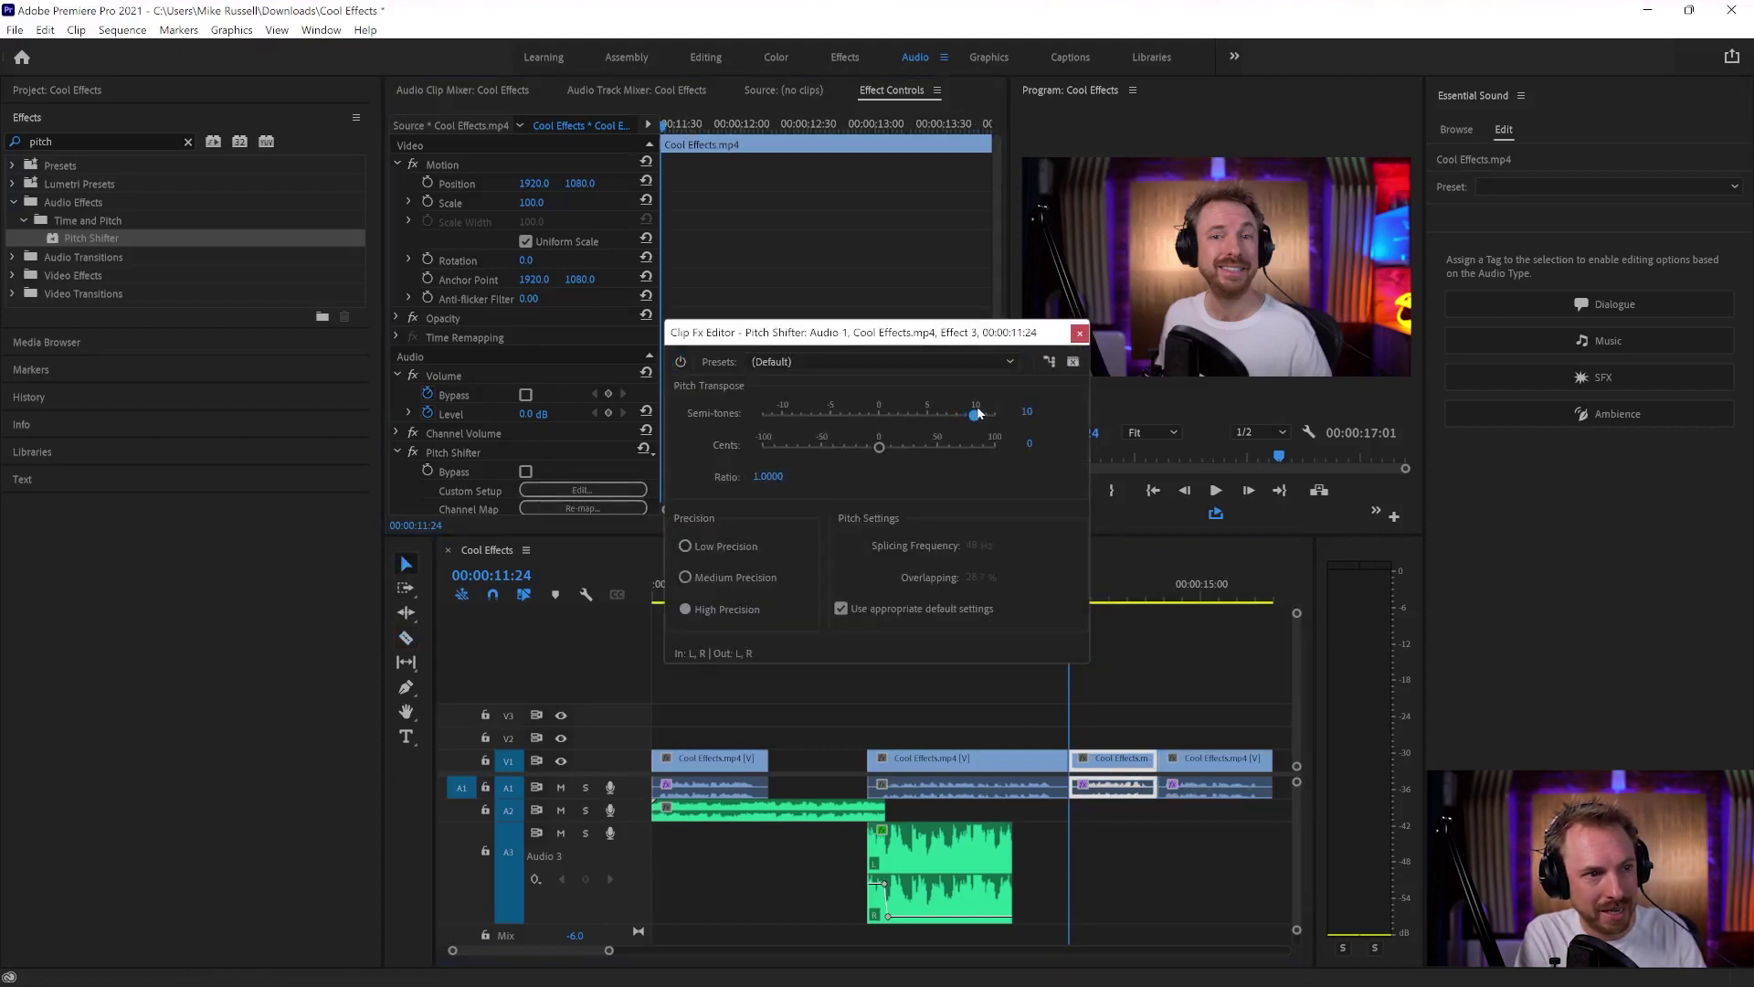
{"action": "left_click", "coordinate": [1080, 334]}
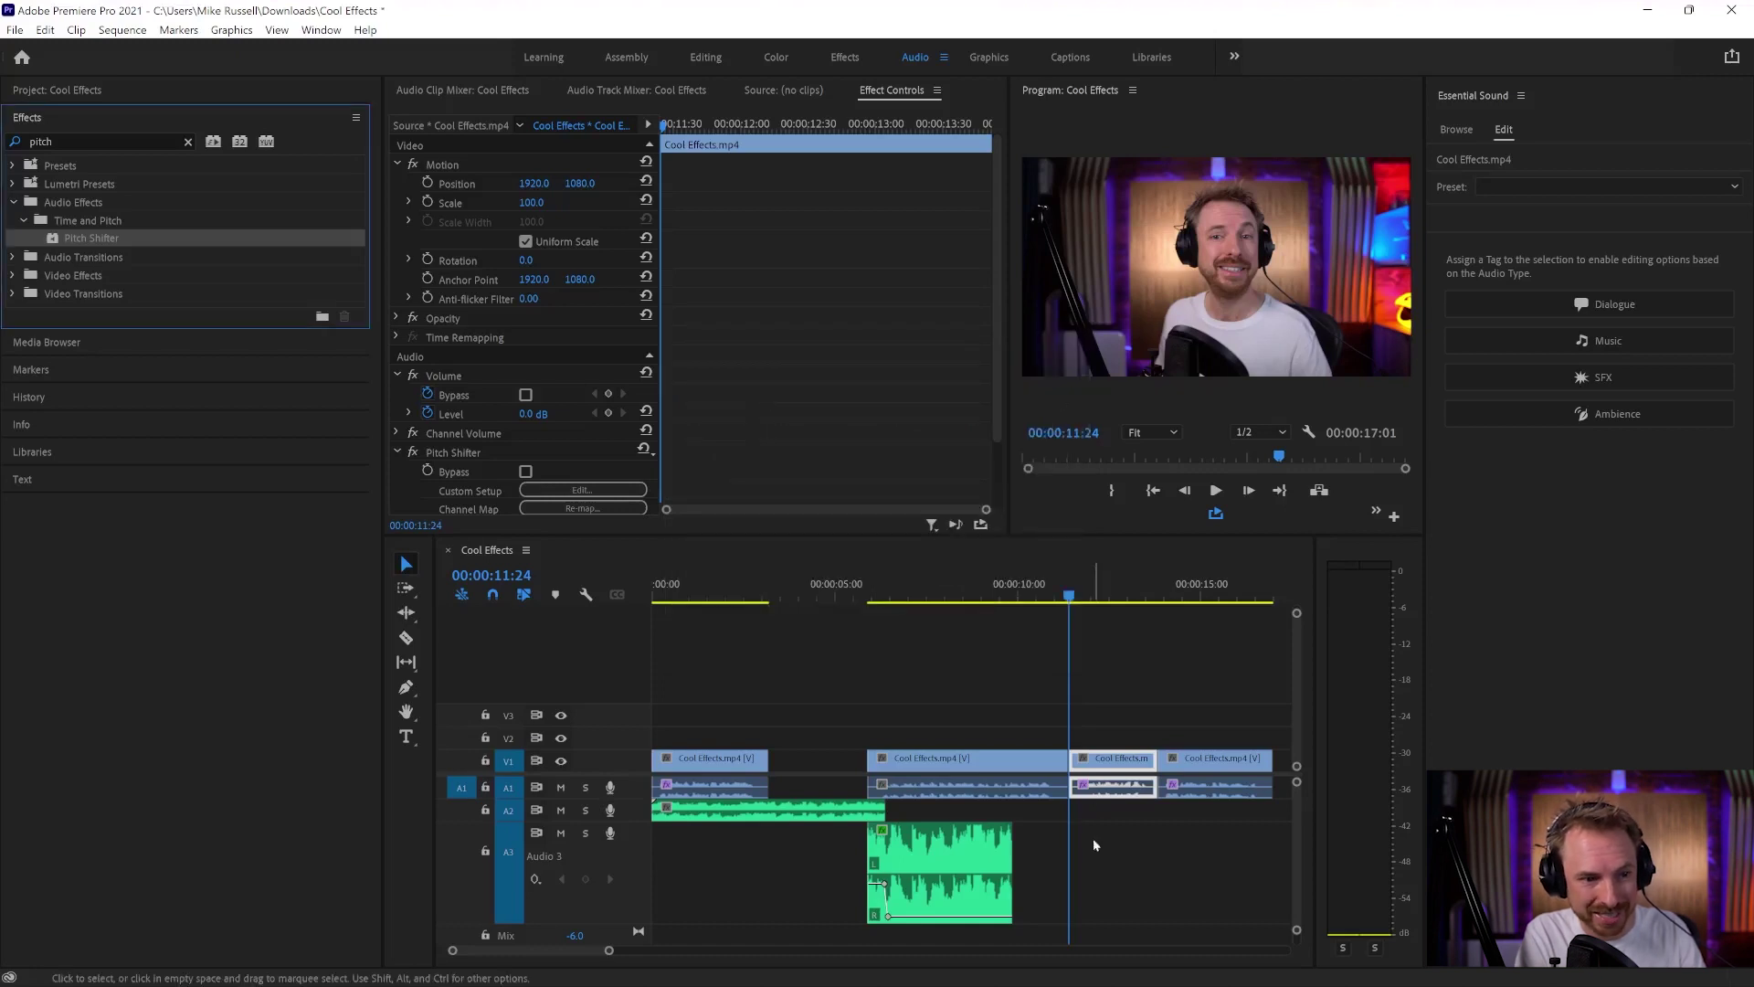
{"action": "left_click", "coordinate": [545, 489]}
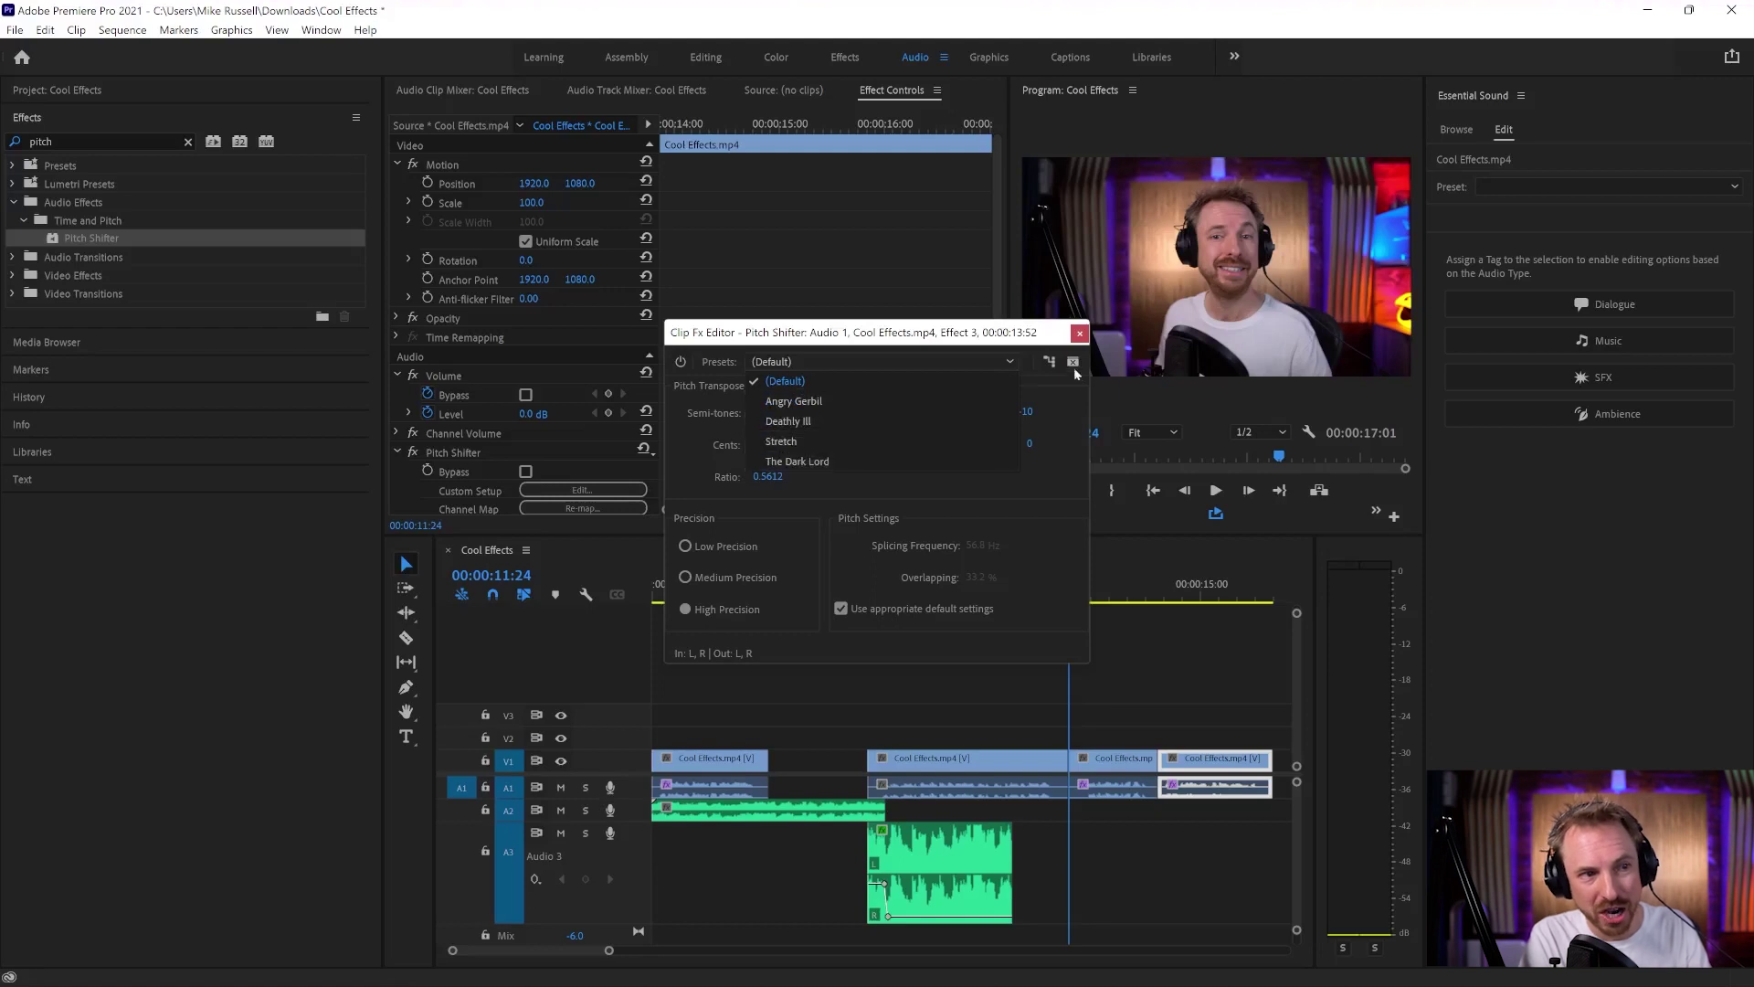
{"action": "left_click", "coordinate": [1080, 333]}
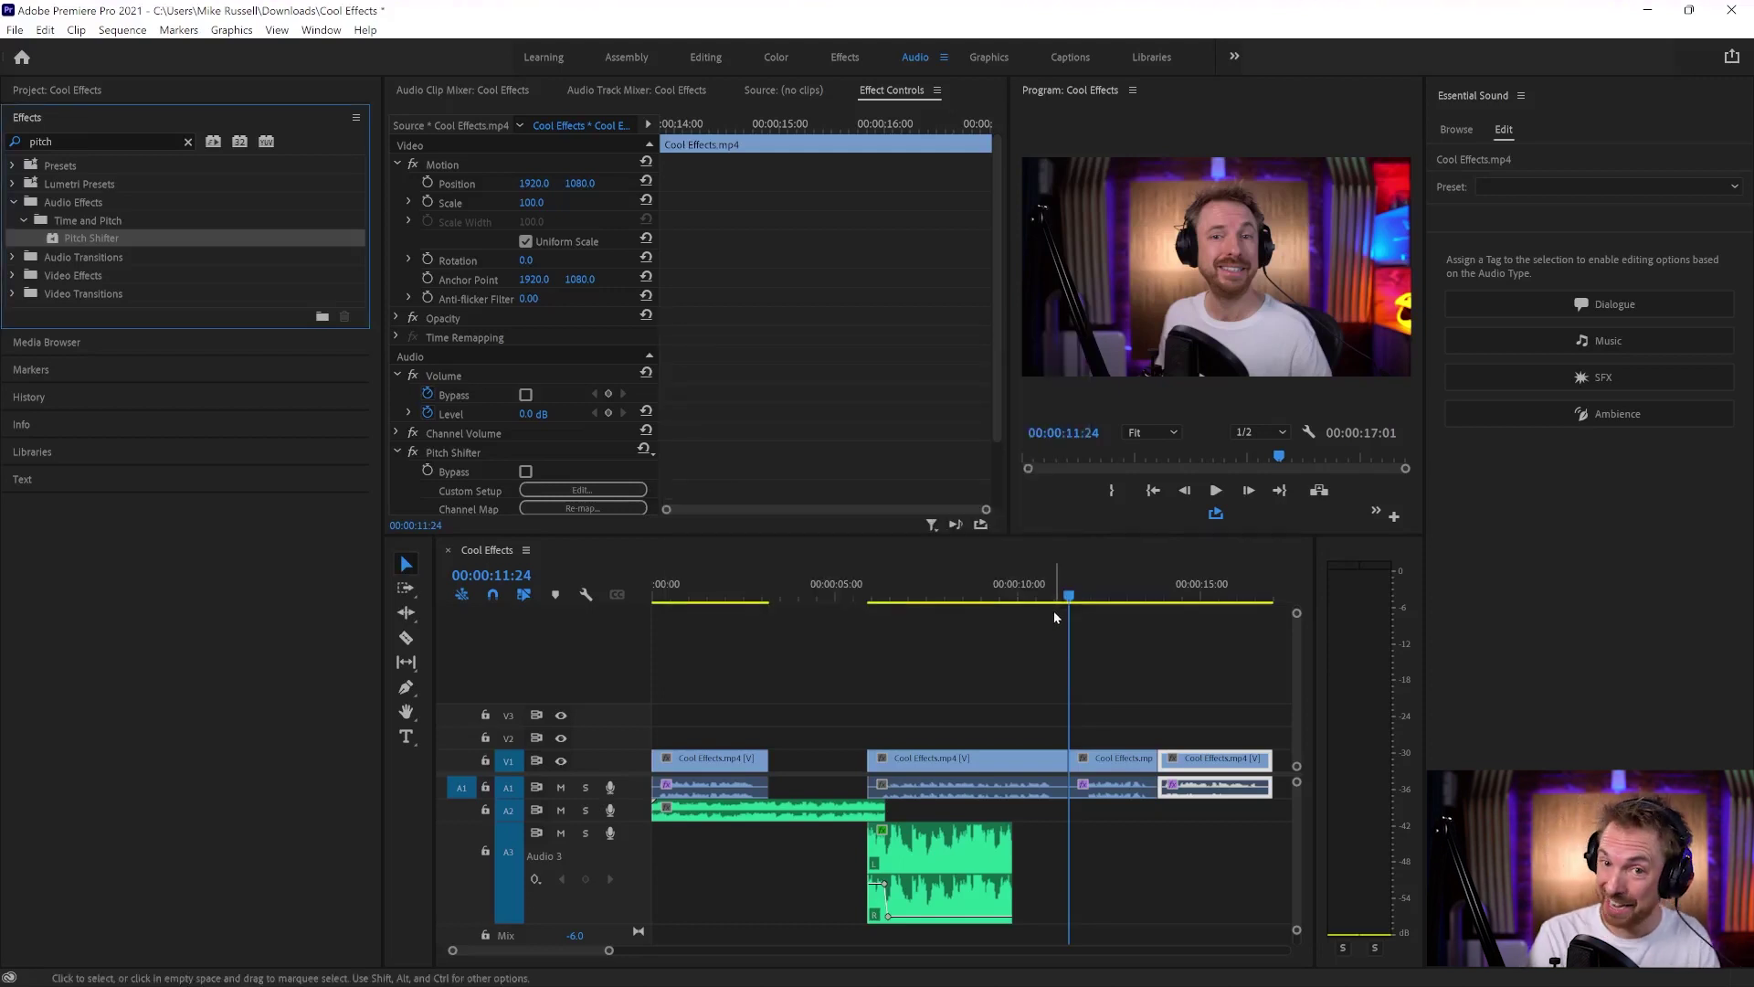
{"action": "key", "text": "space"}
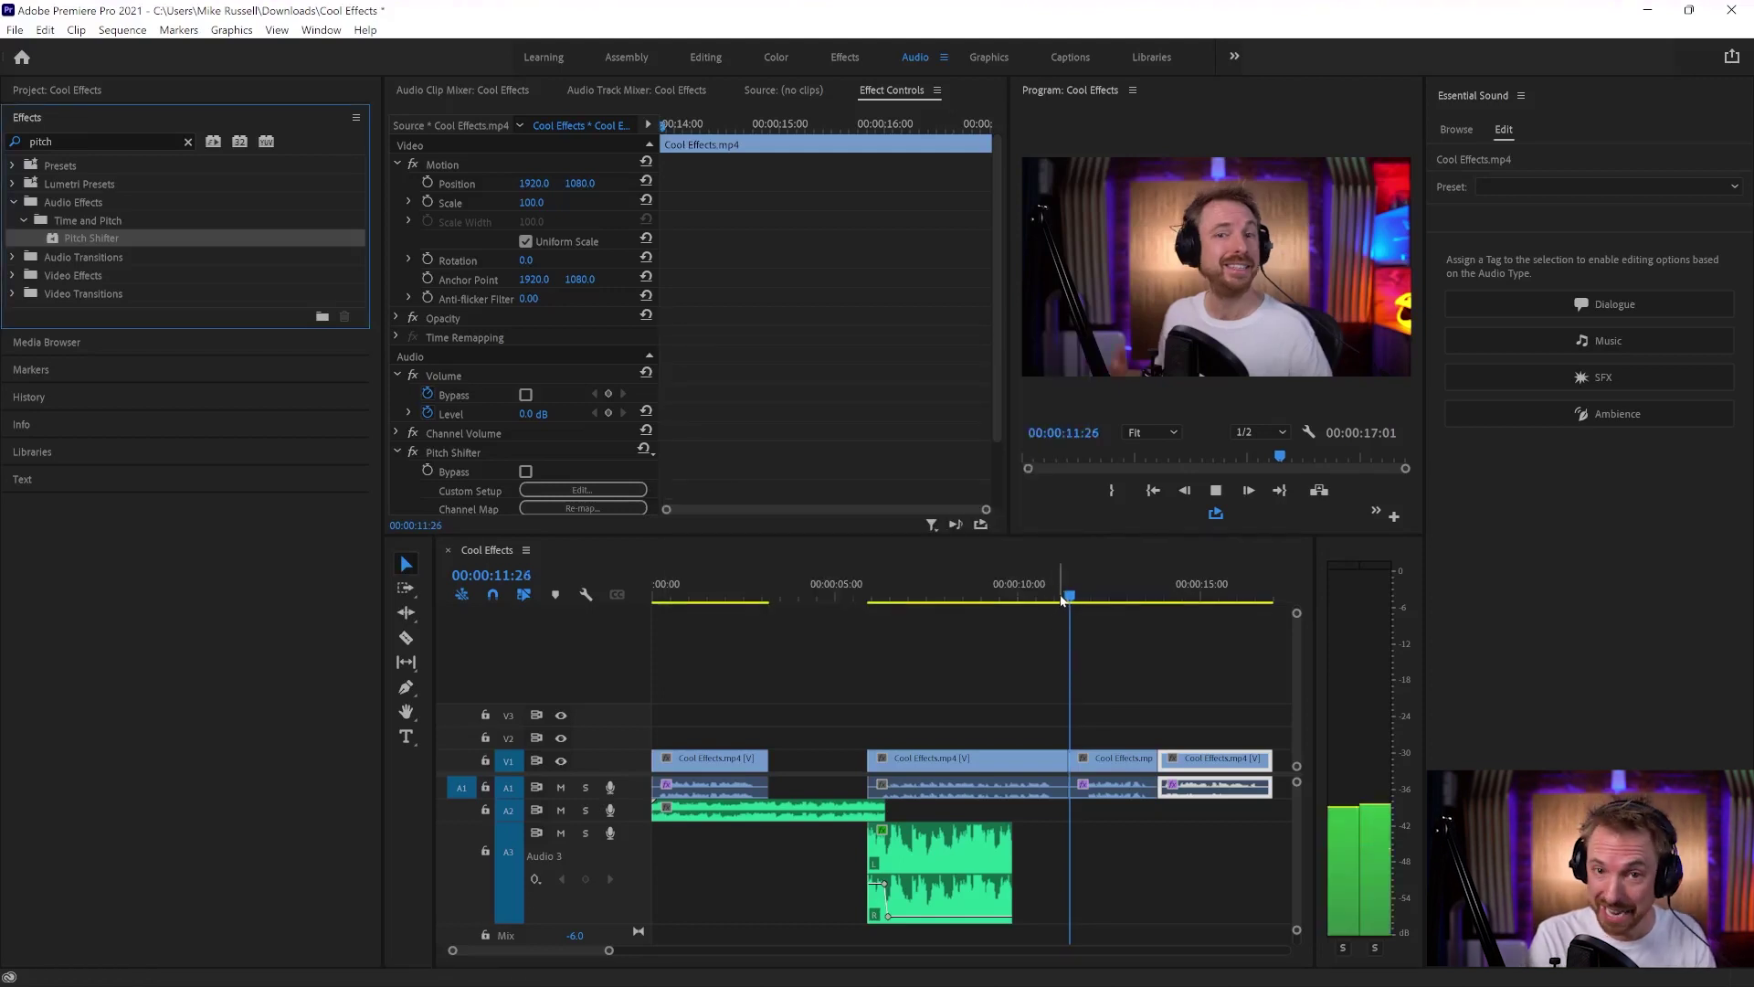